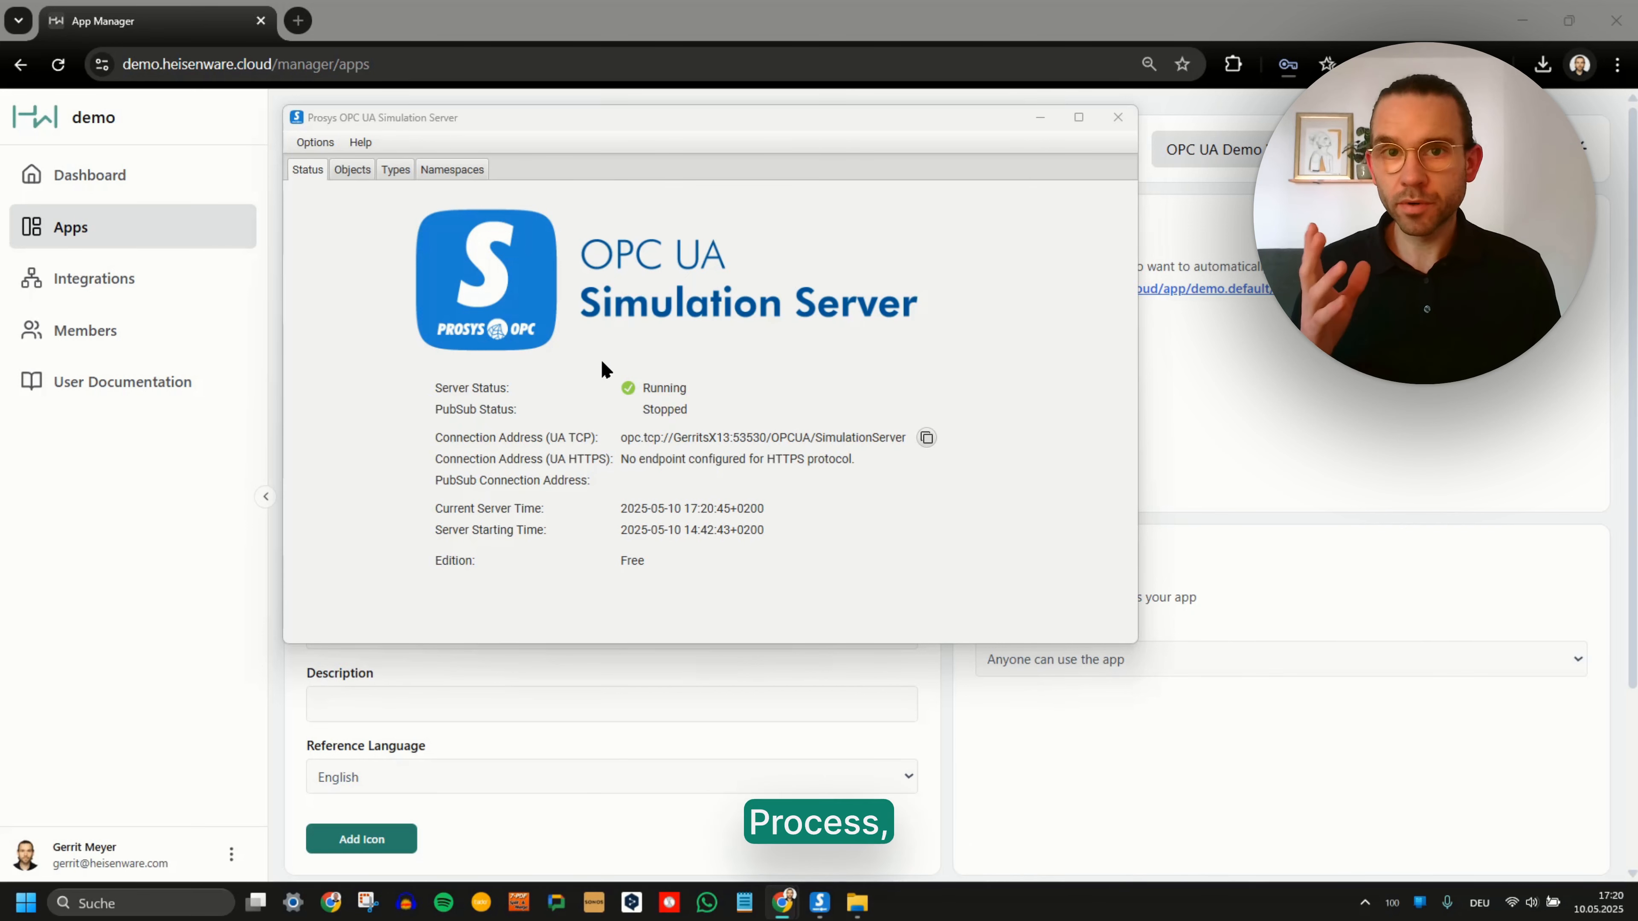
Examine the Counter and Random variables in the Simulation folder of the simulation server's objects.
drag(657, 560, 597, 564)
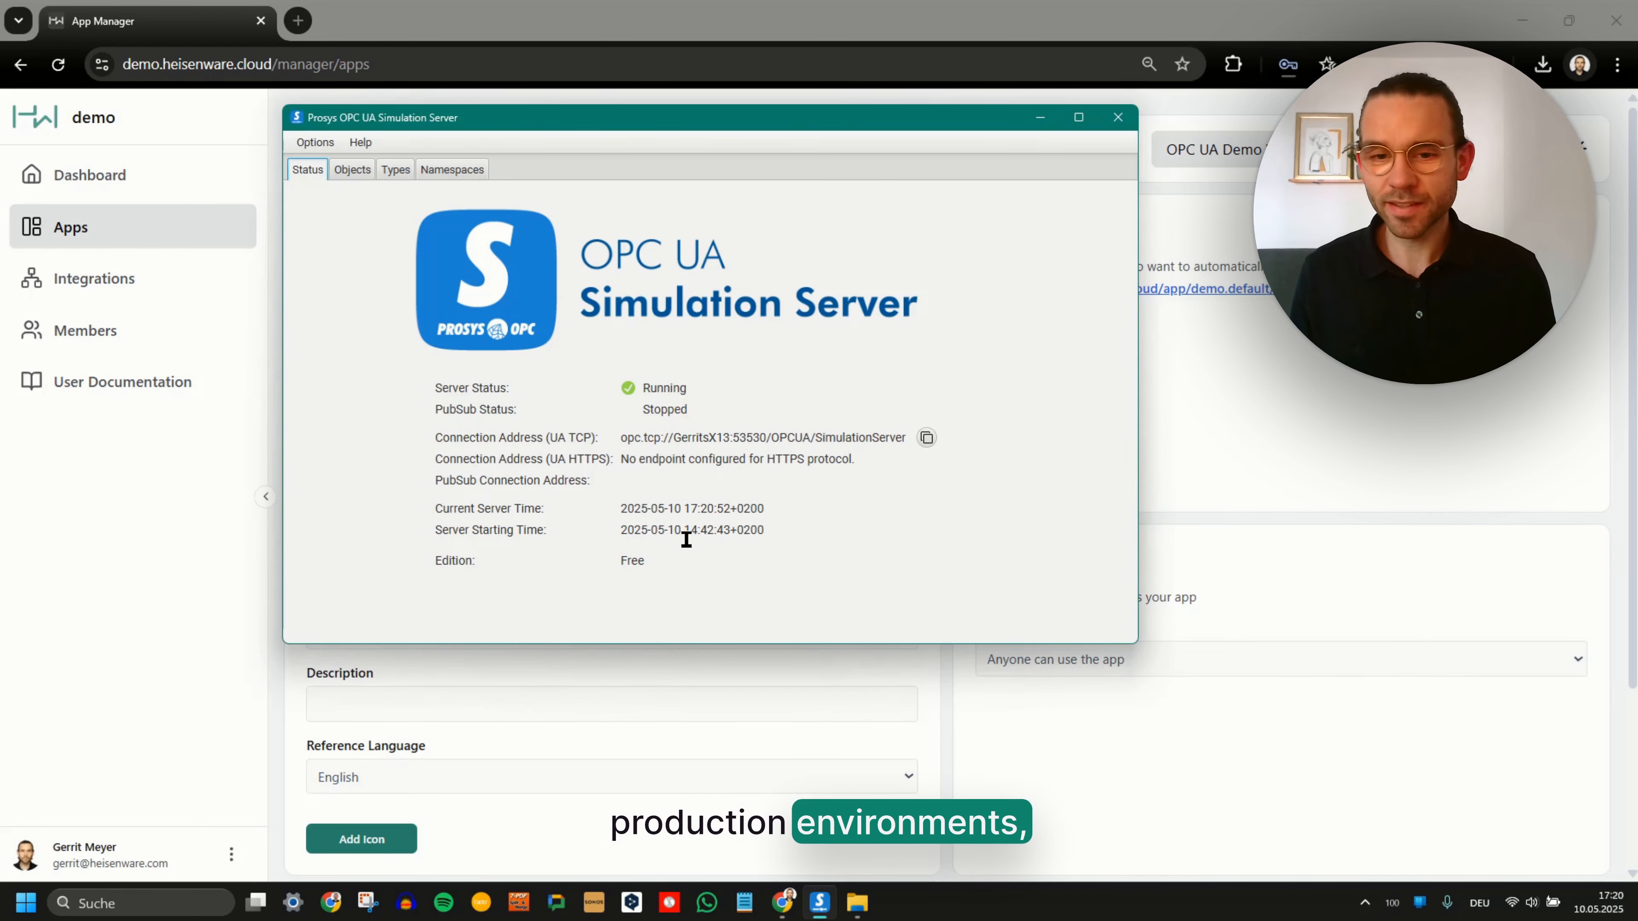
click(352, 169)
click(253, 383)
click(277, 412)
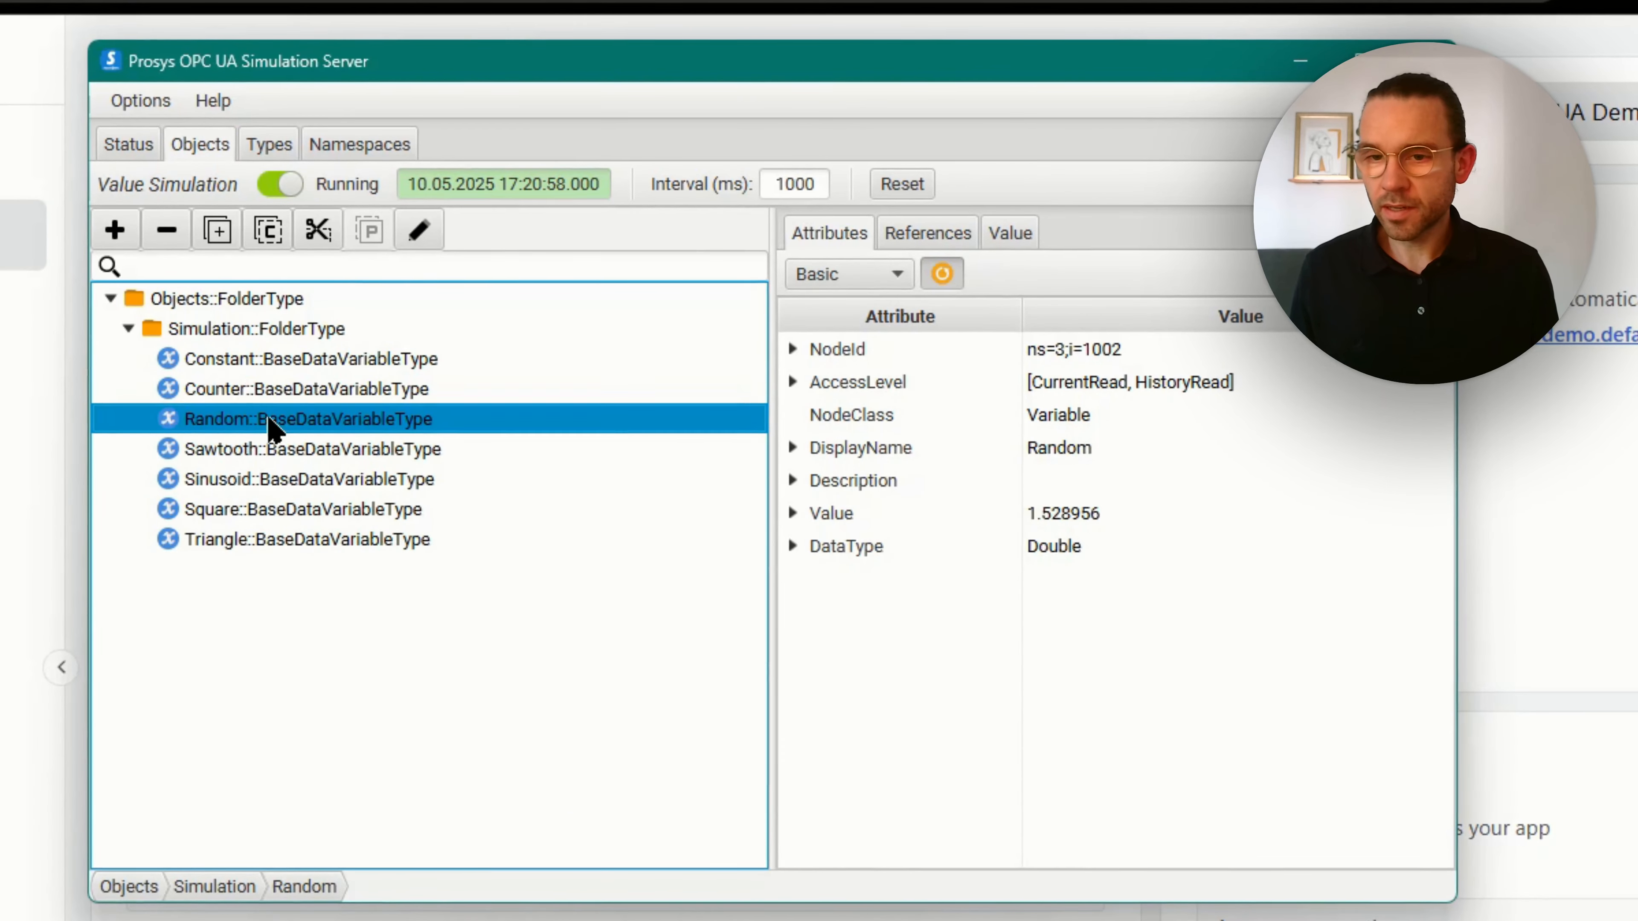
click(259, 398)
click(253, 413)
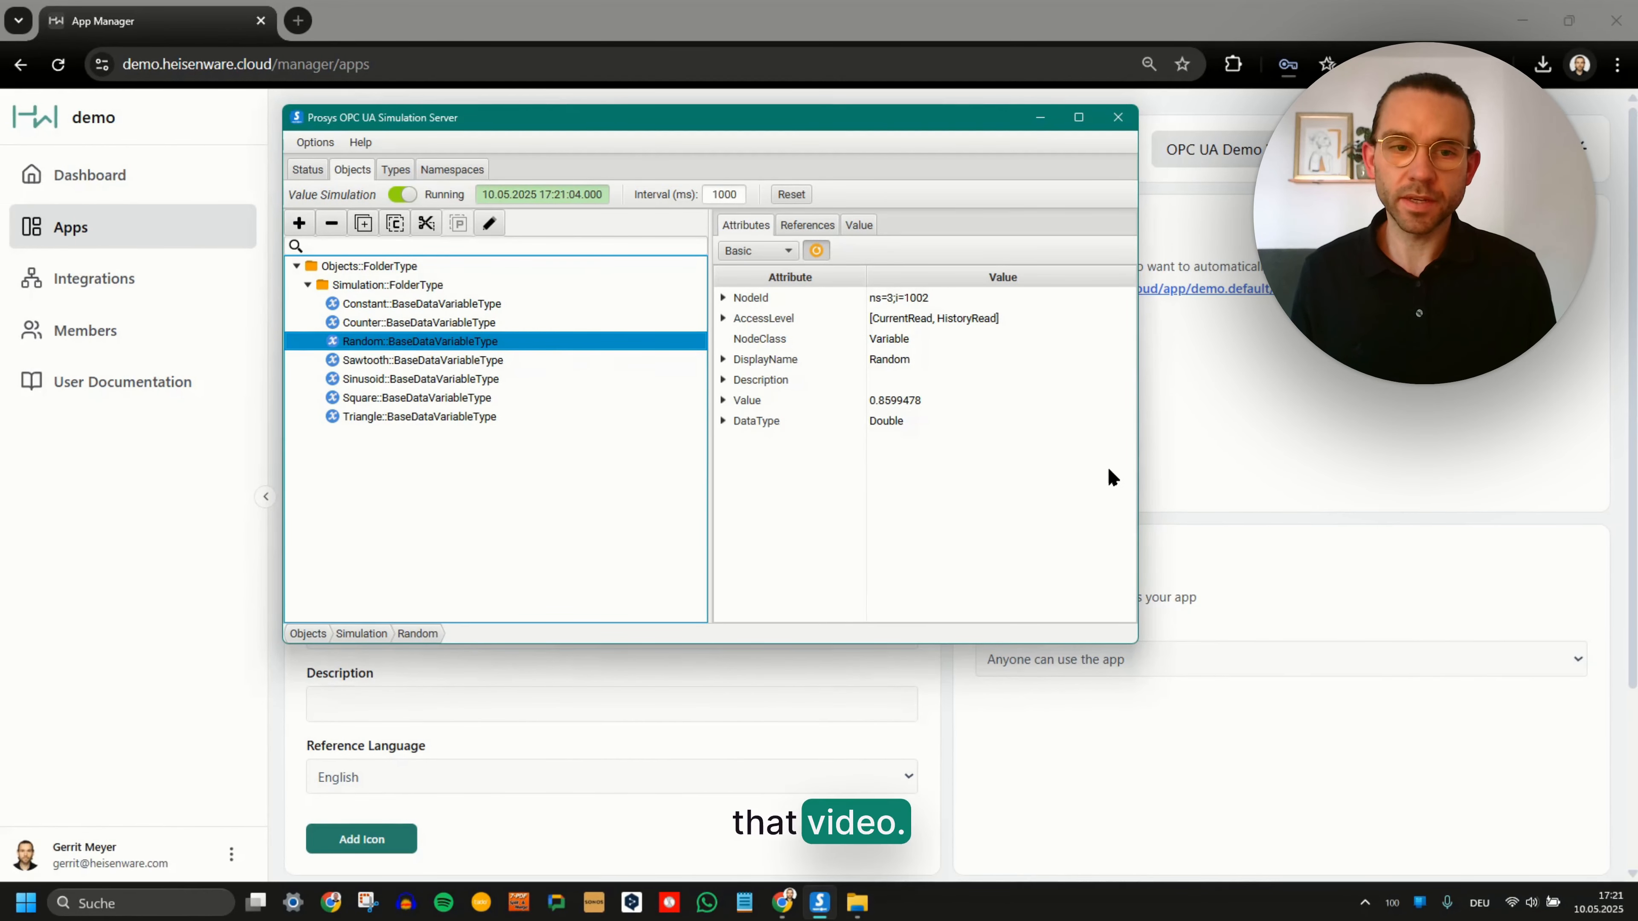
Switch to the Heisenware App Manager, open the OPC UA Demo Video app in App Builder and enlarge the Pages and Functionality areas.
click(1197, 477)
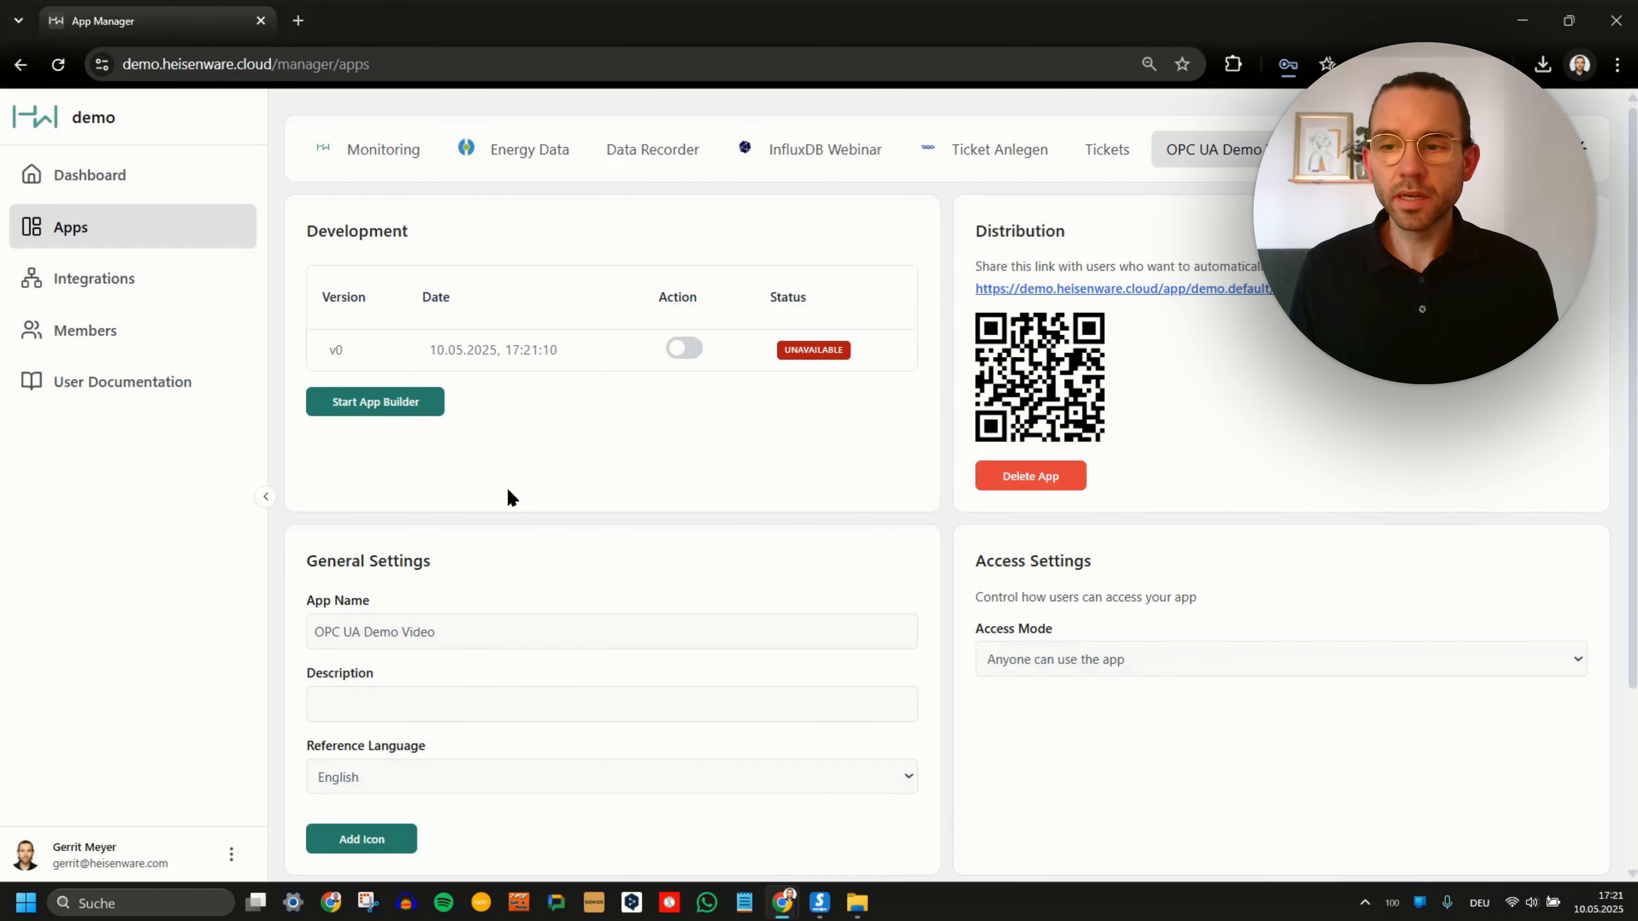
click(405, 404)
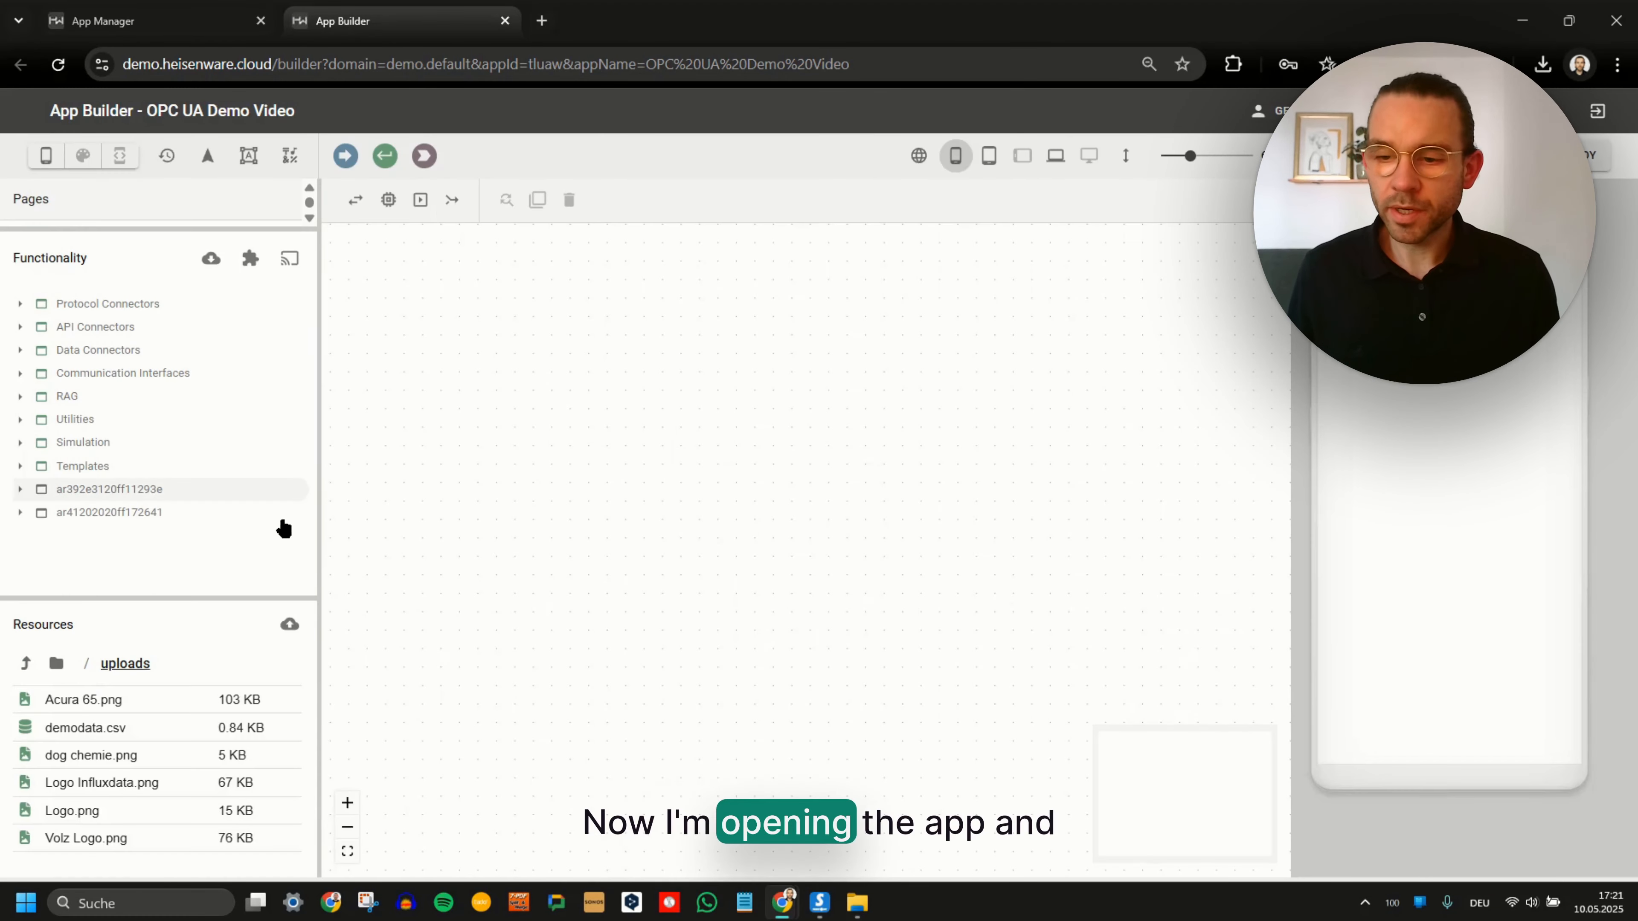
drag(99, 227, 97, 359)
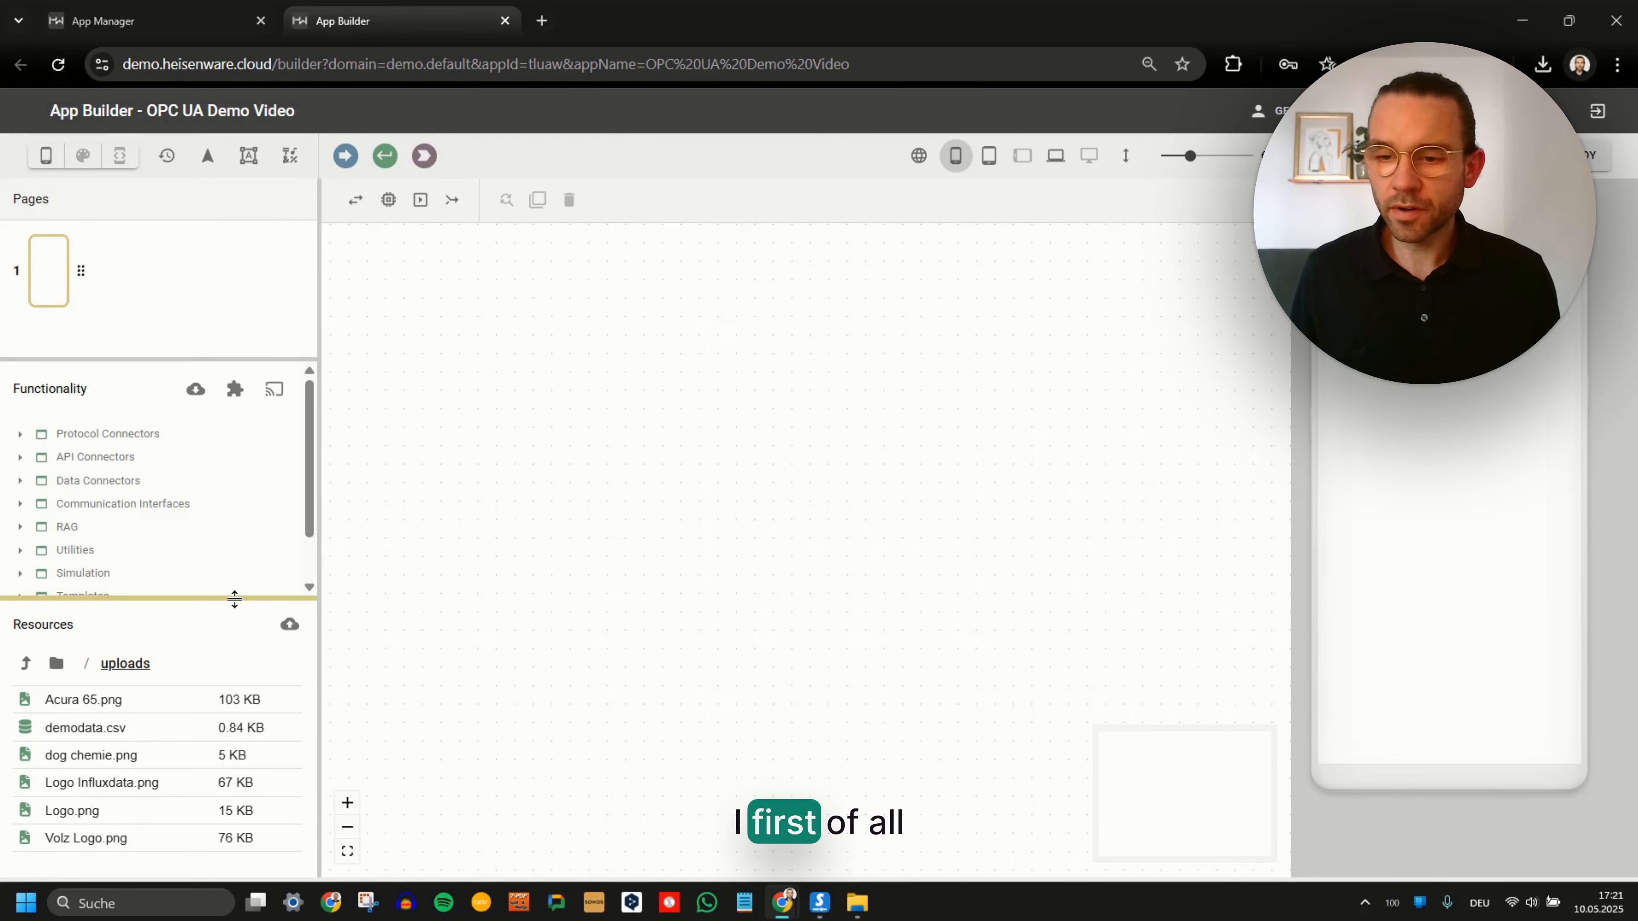
drag(234, 600, 212, 695)
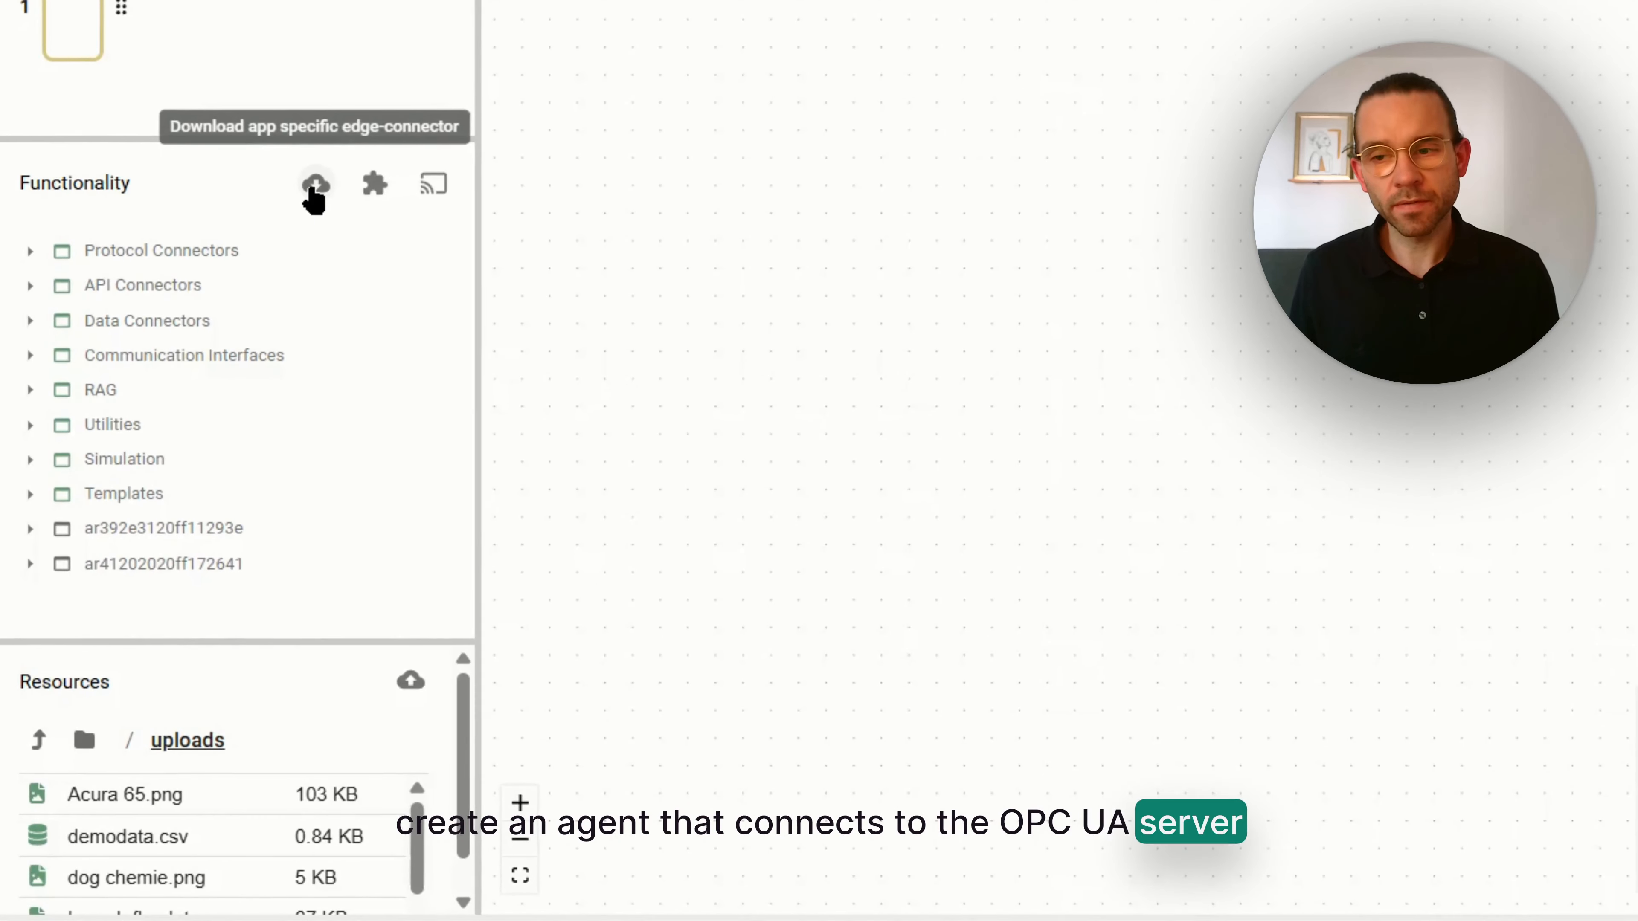
Download an app-specific edge connector with the OPC UA Client connector for a Windows target.
click(313, 189)
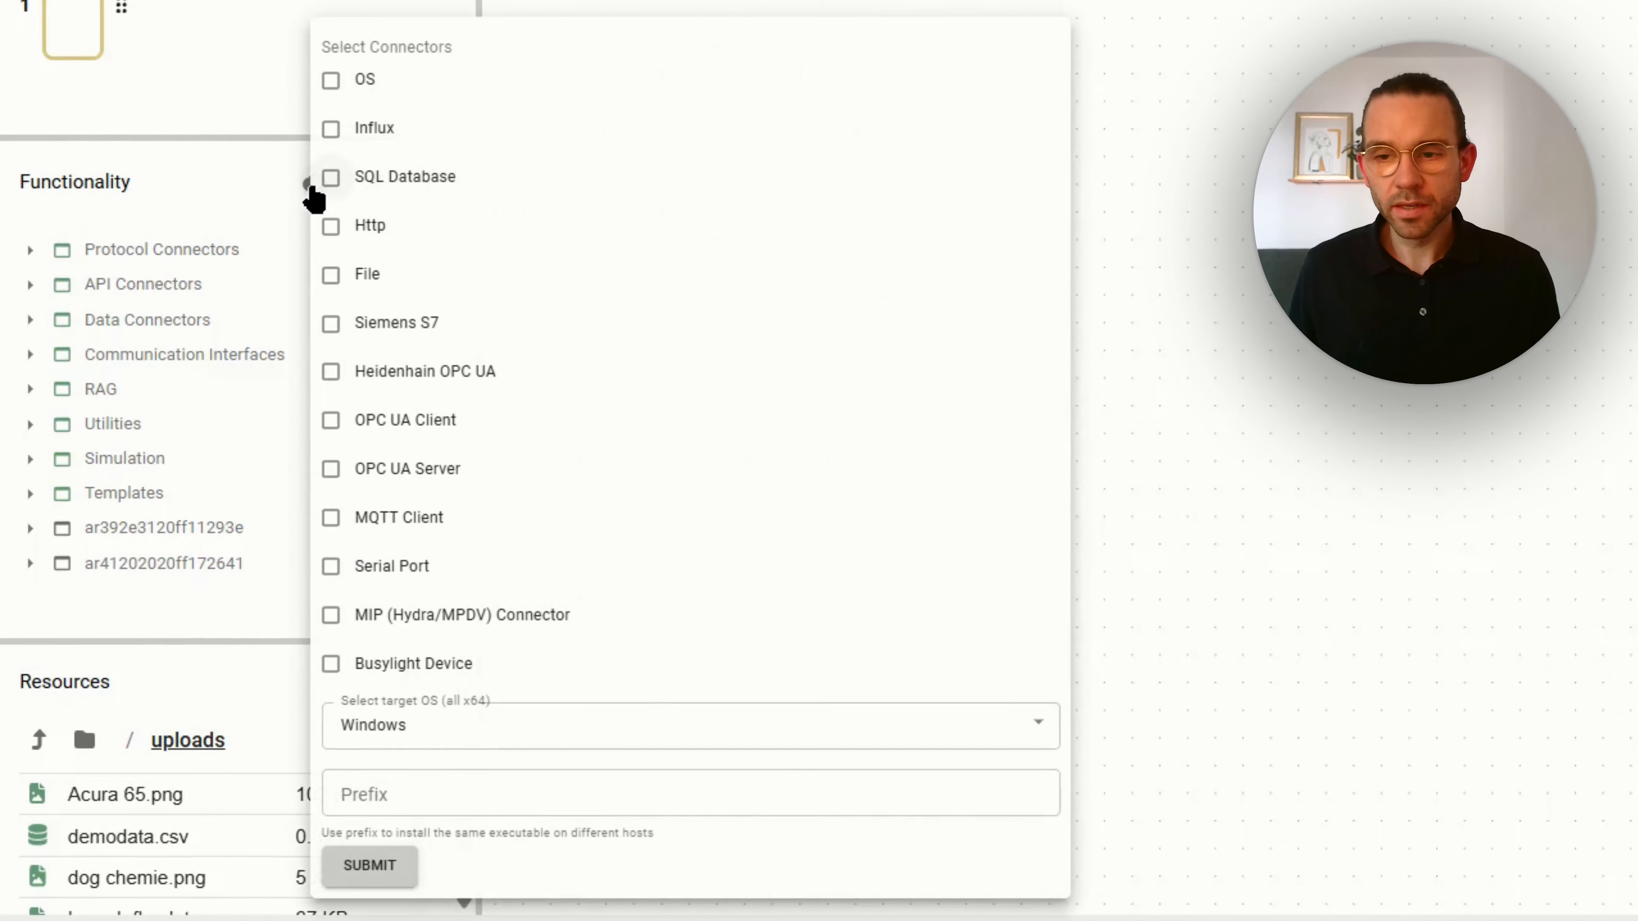
click(392, 421)
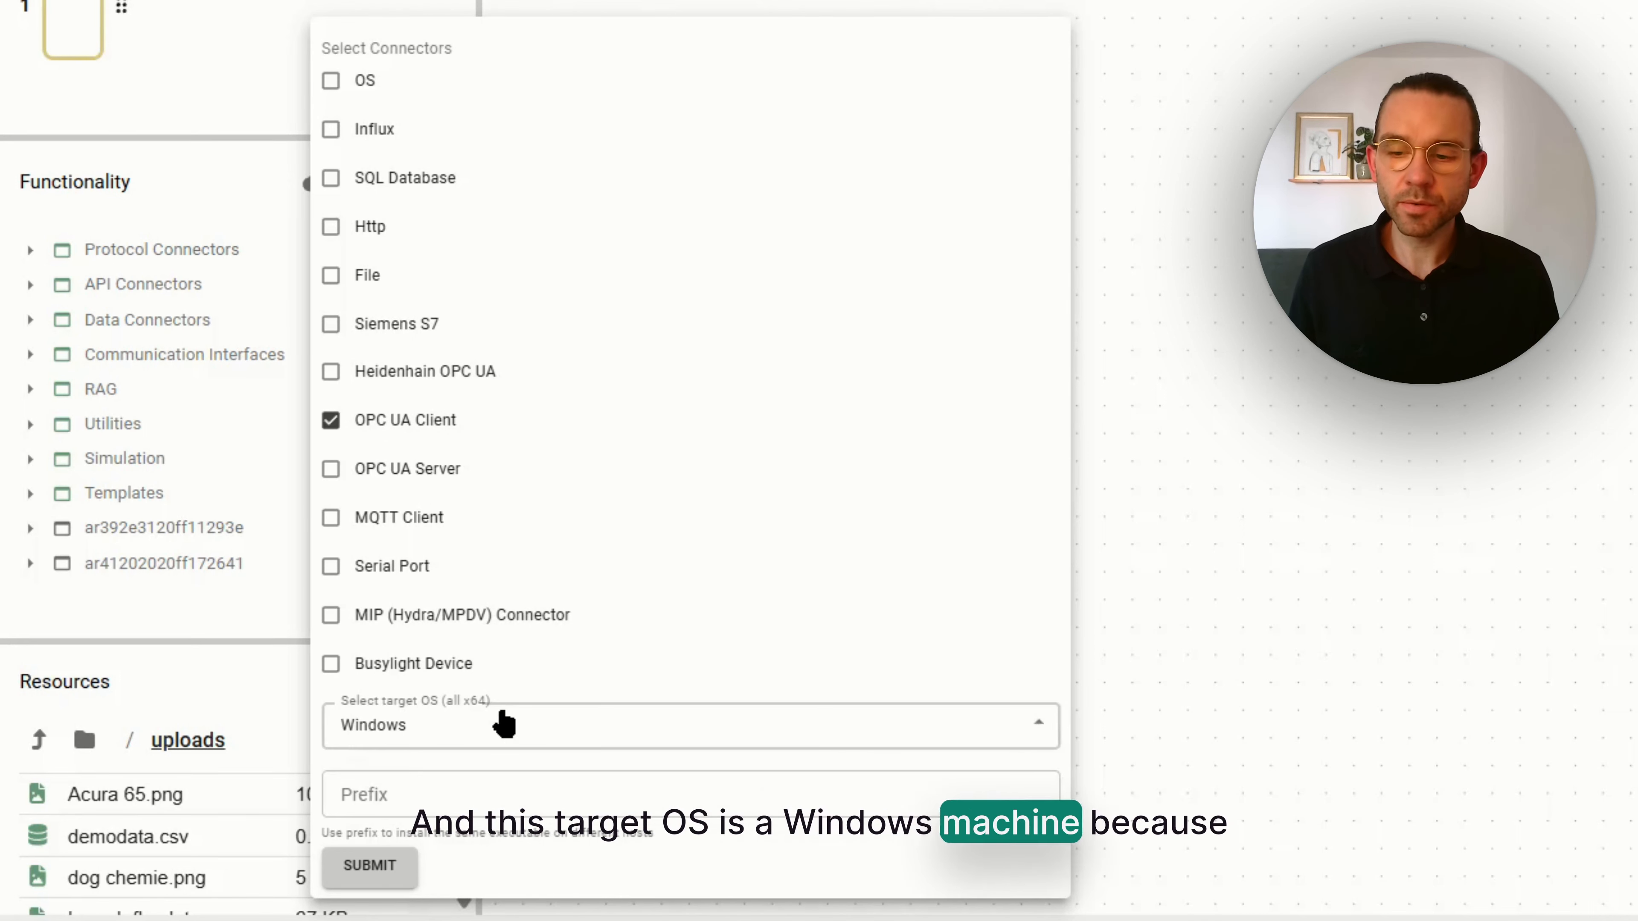
click(504, 724)
click(502, 723)
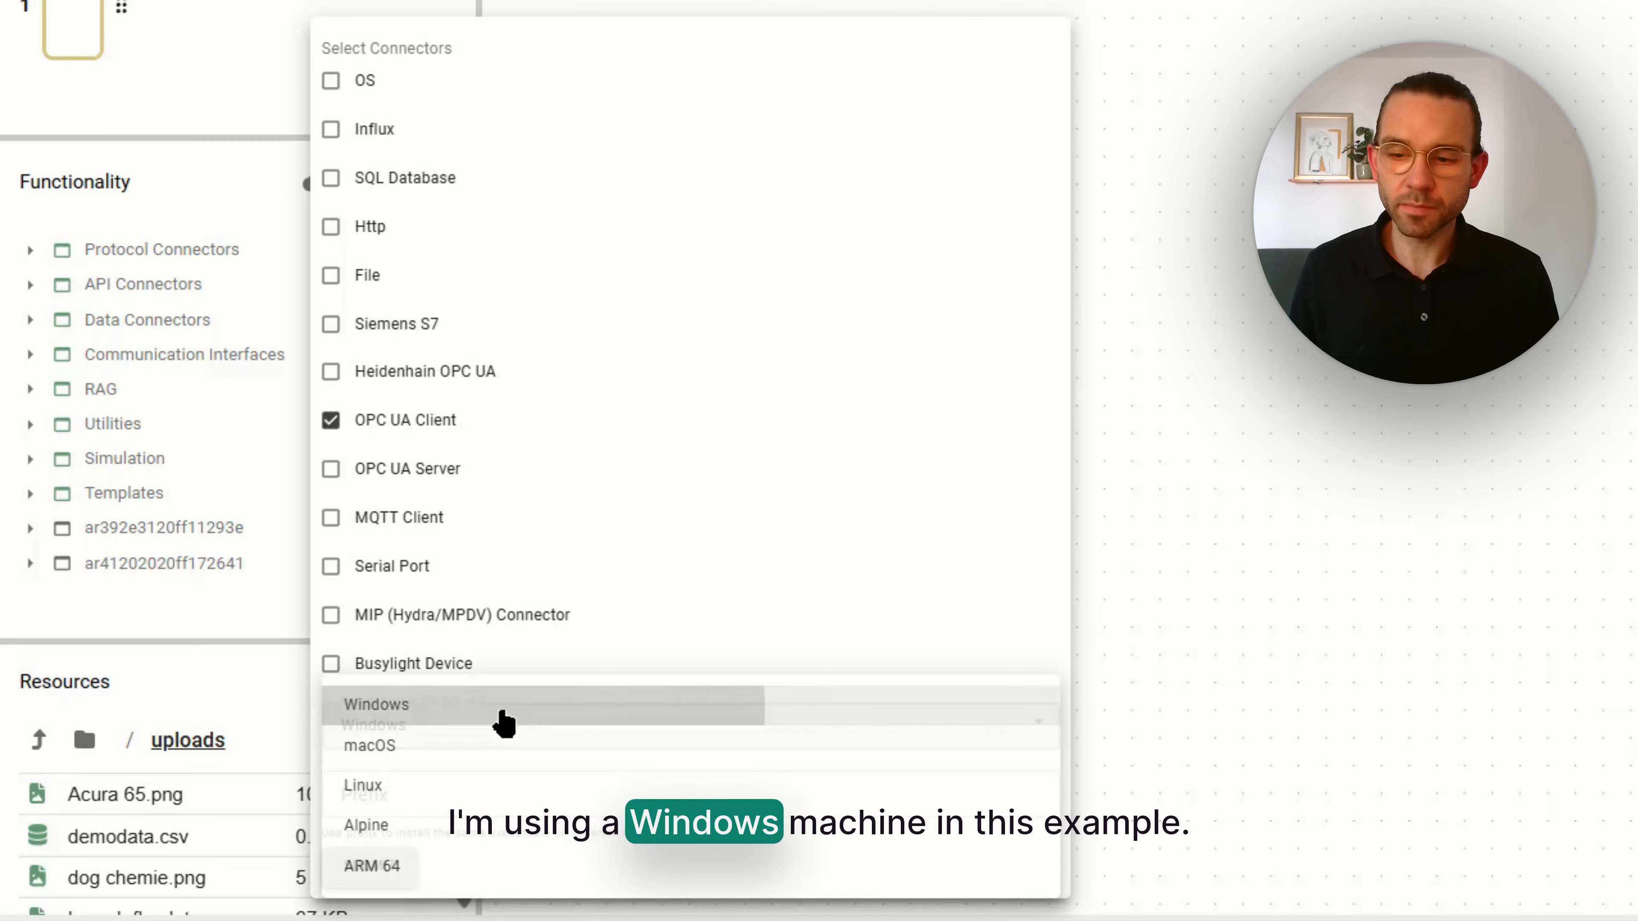
click(394, 867)
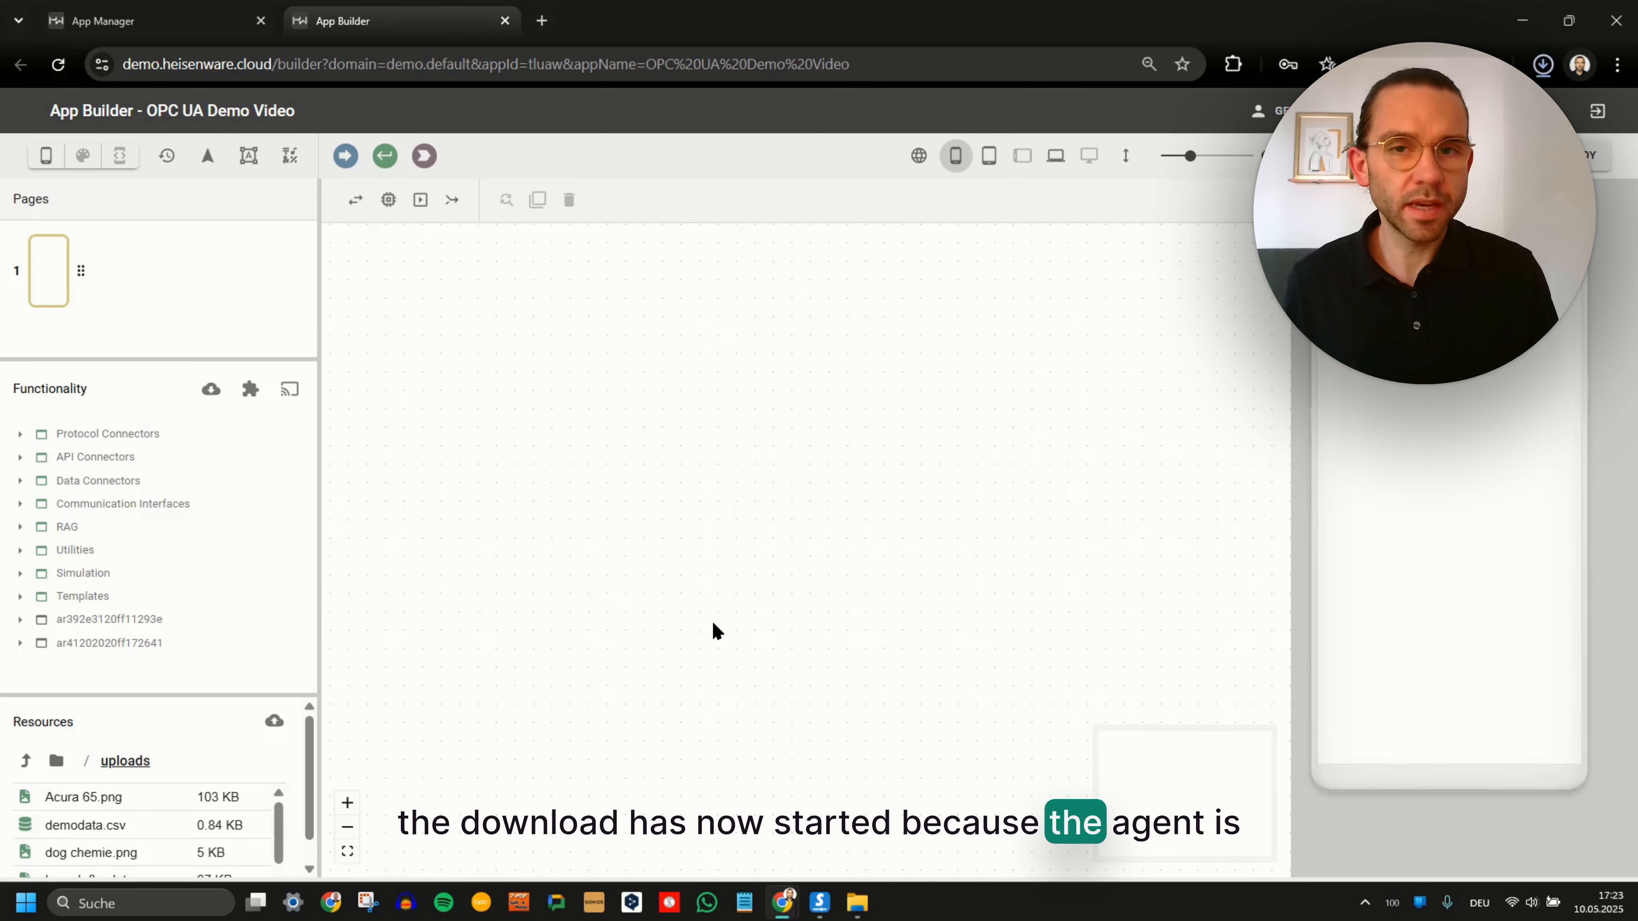
Switch to File Explorer and extract heisenware-l2IzG.zip in the Downloads folder to its default destination.
mouse_move(870, 905)
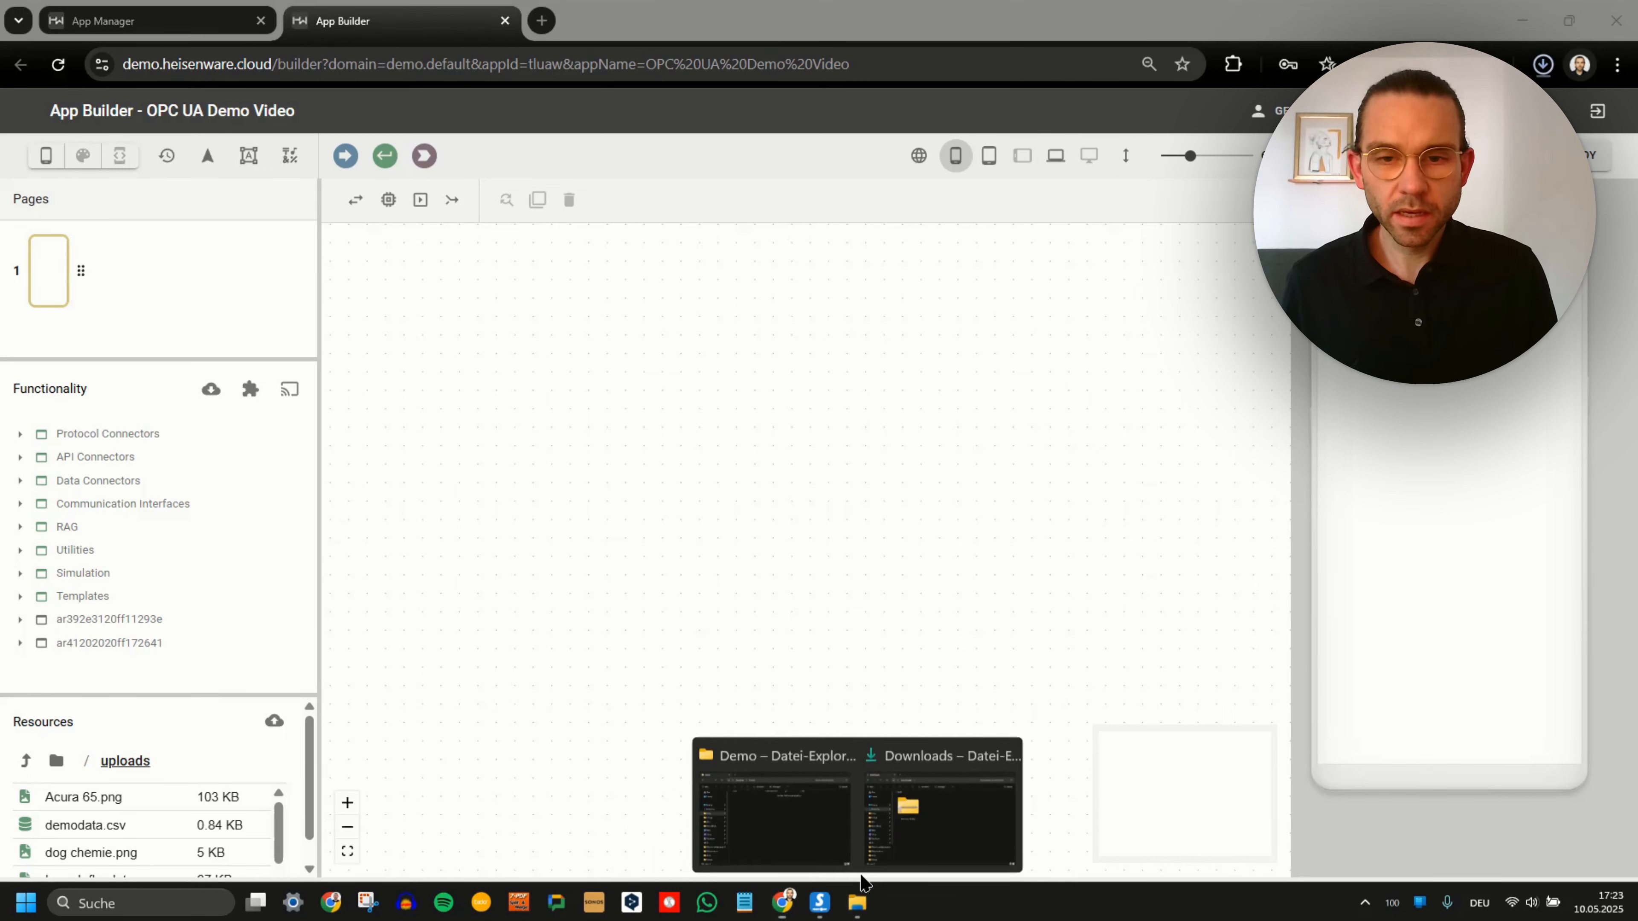
click(907, 802)
click(537, 372)
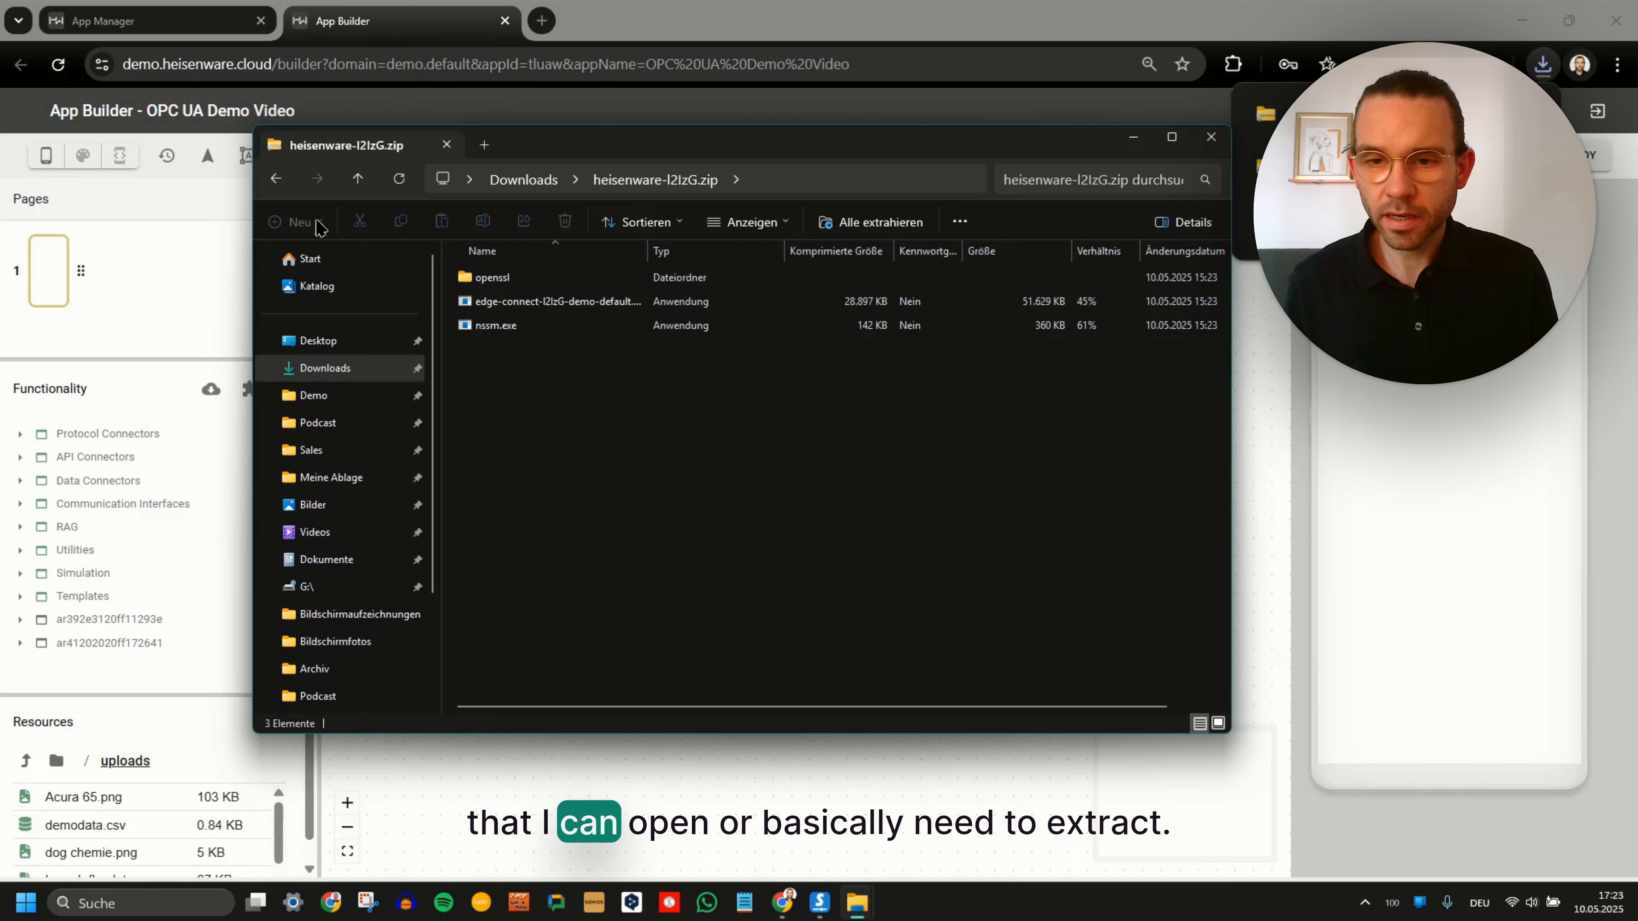
click(276, 182)
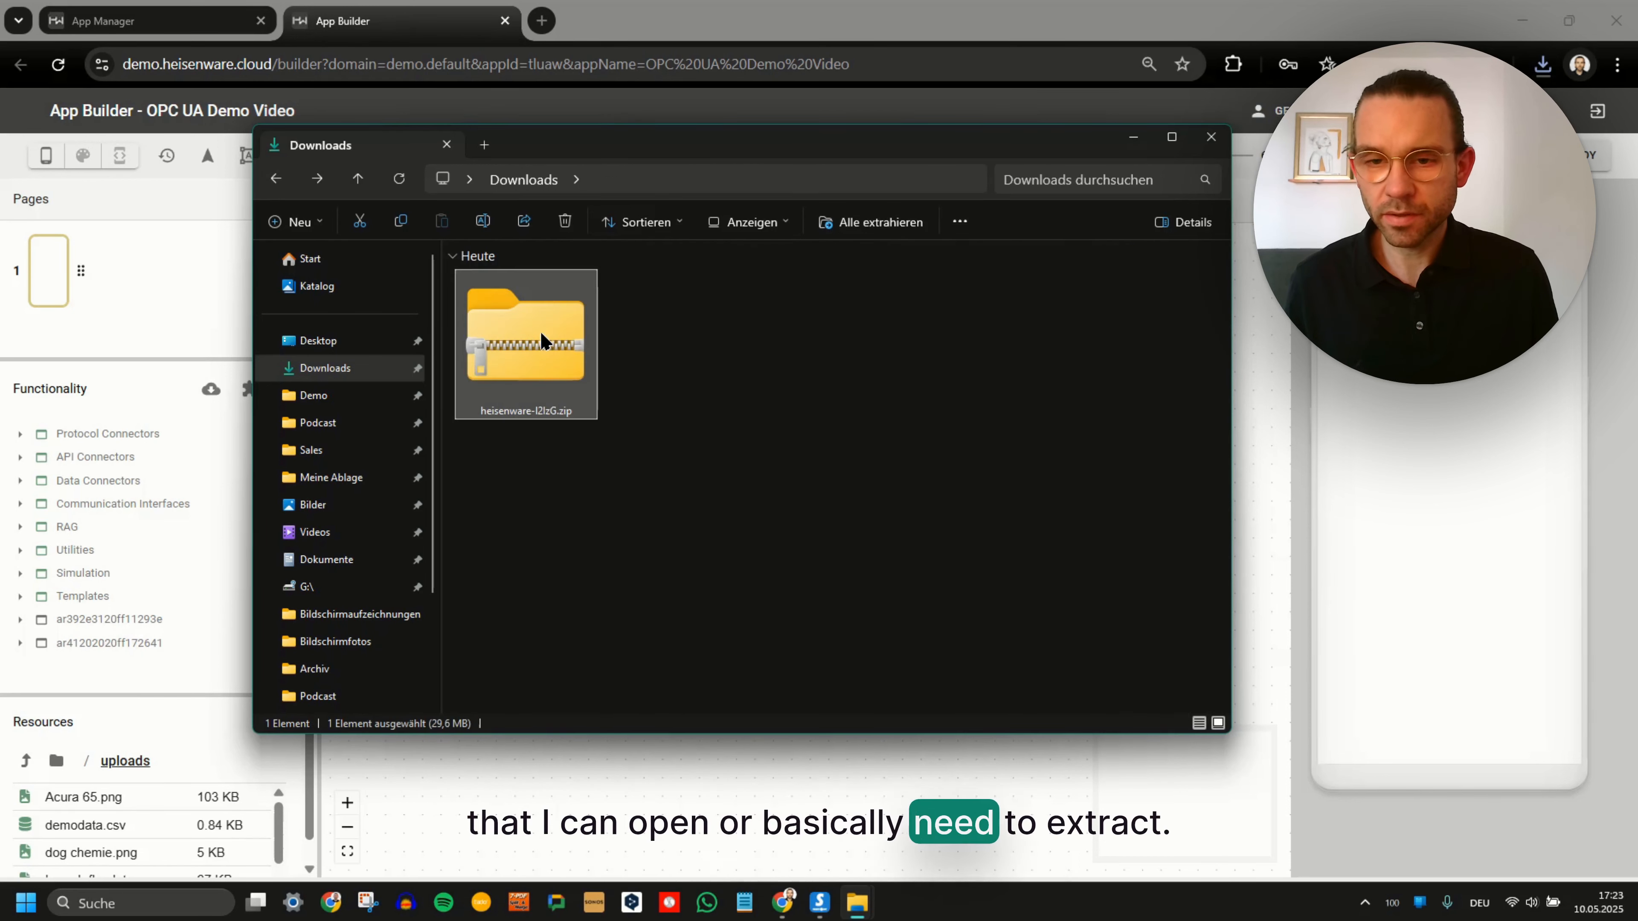
right_click(524, 325)
click(654, 545)
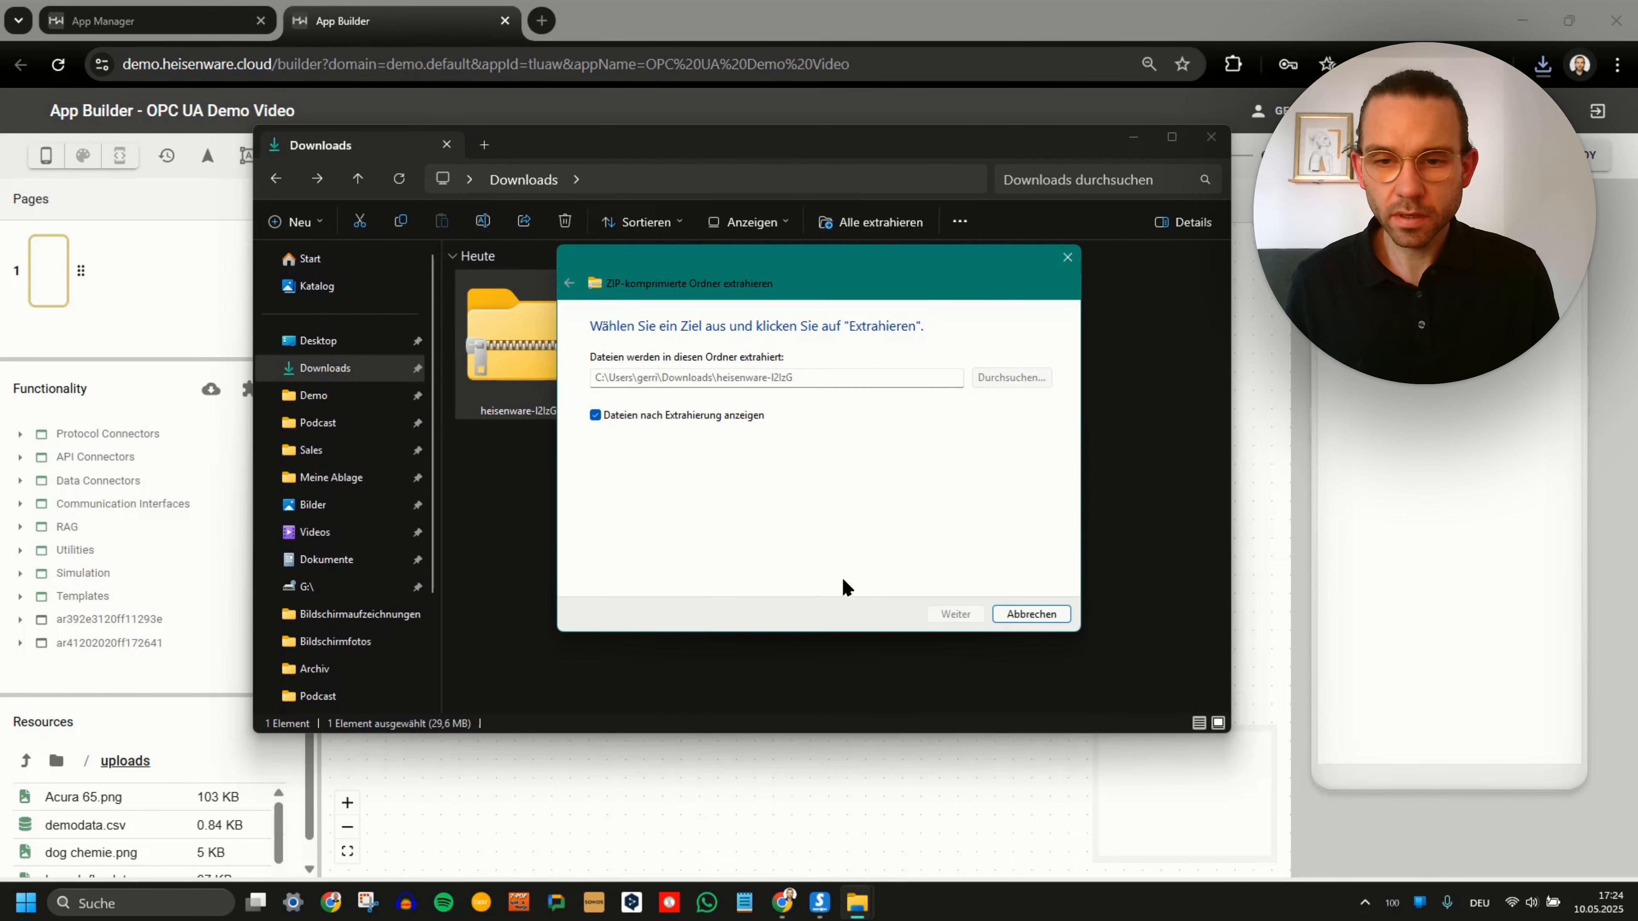
key(Return)
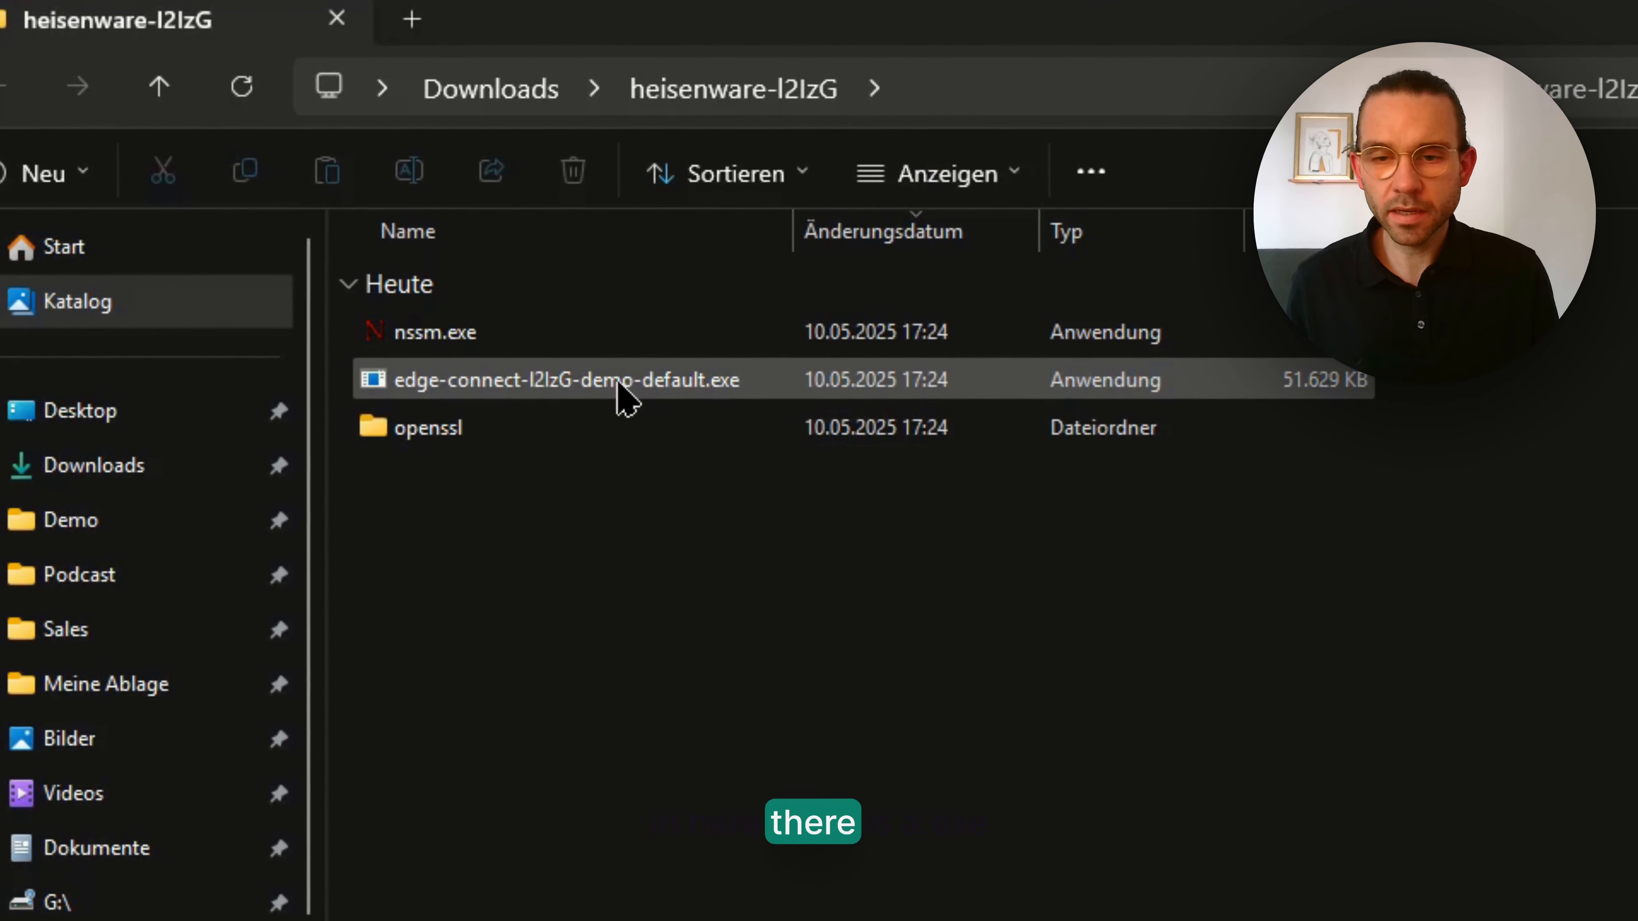
Run edge-connect-l2IzG-demo-default.exe despite the SmartScreen warning, check its broker port, and return to the browser.
mouse_move(607, 385)
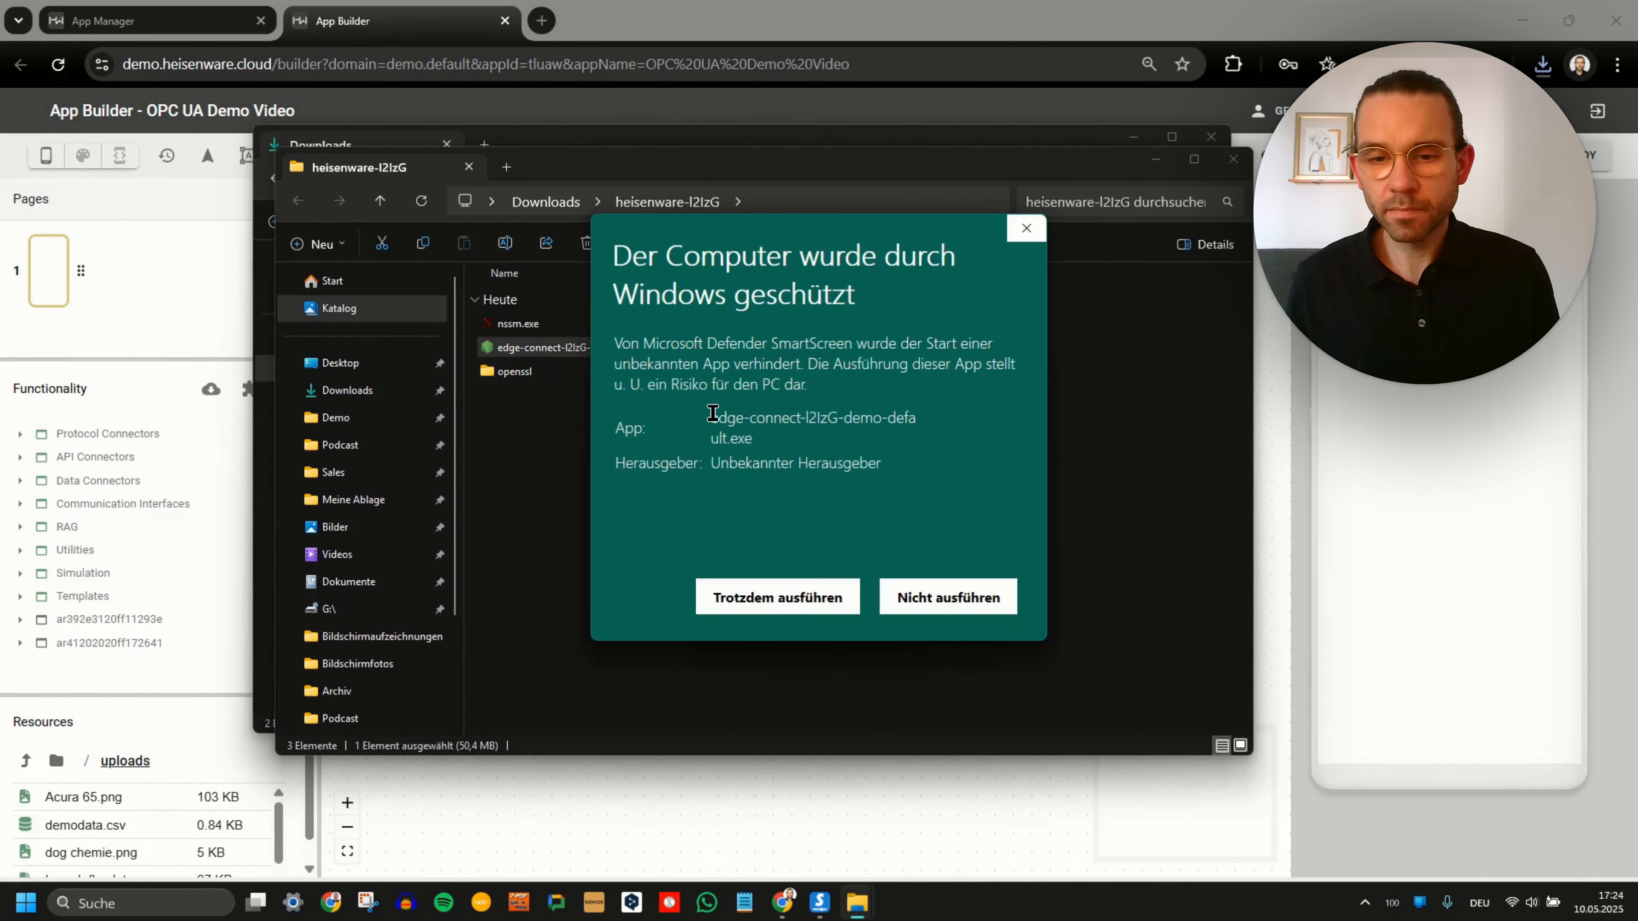
click(751, 594)
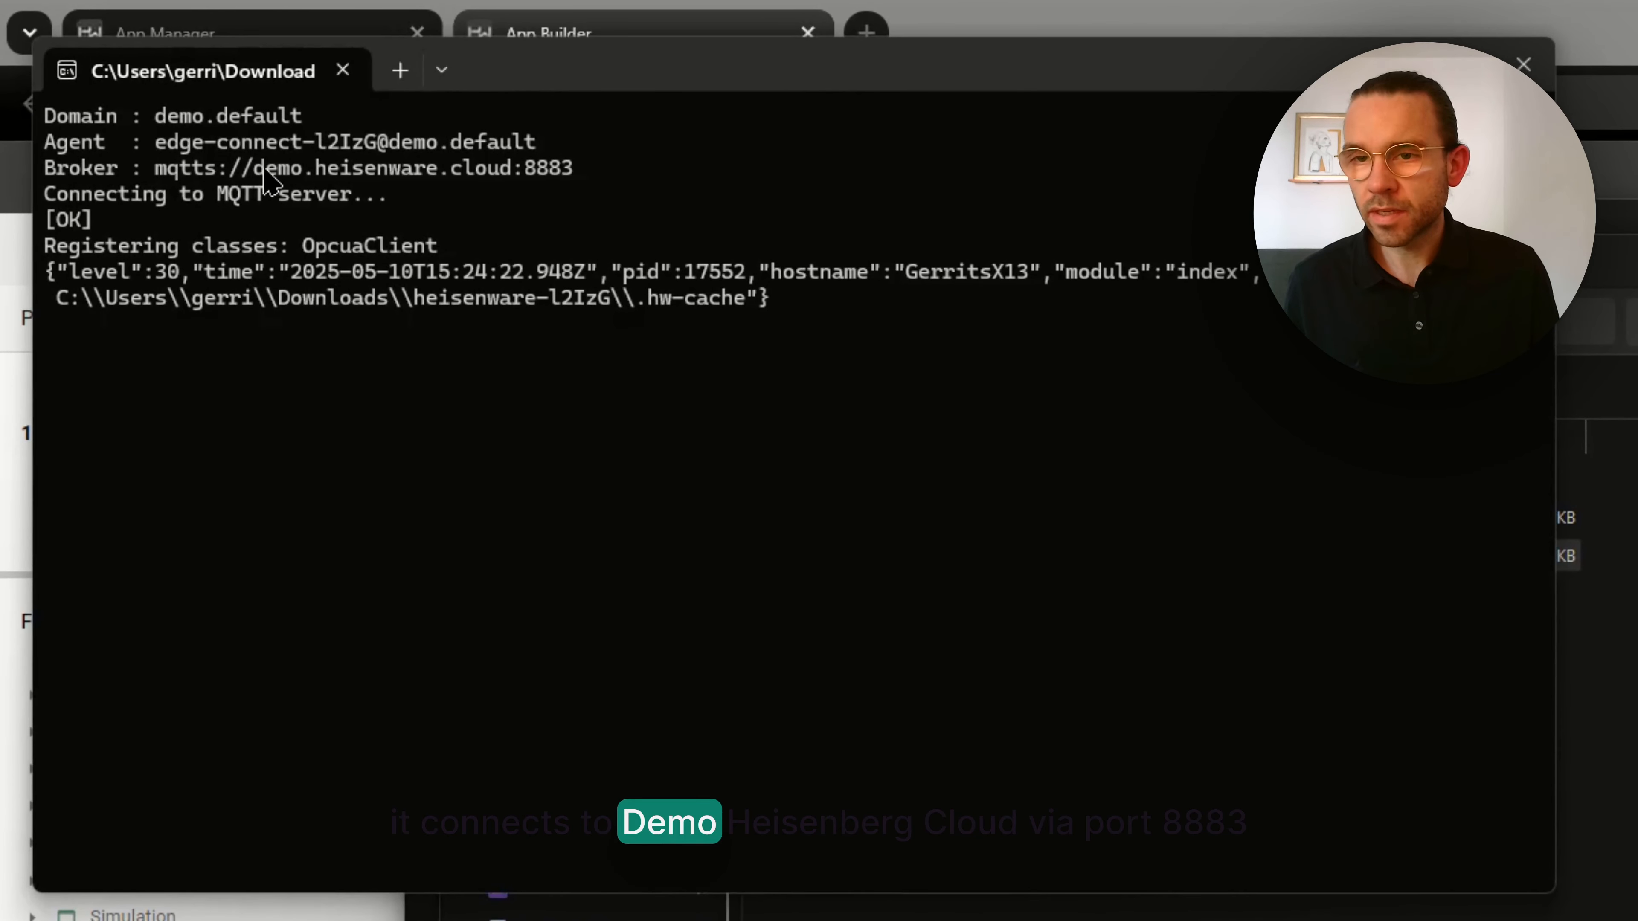
drag(621, 169, 538, 168)
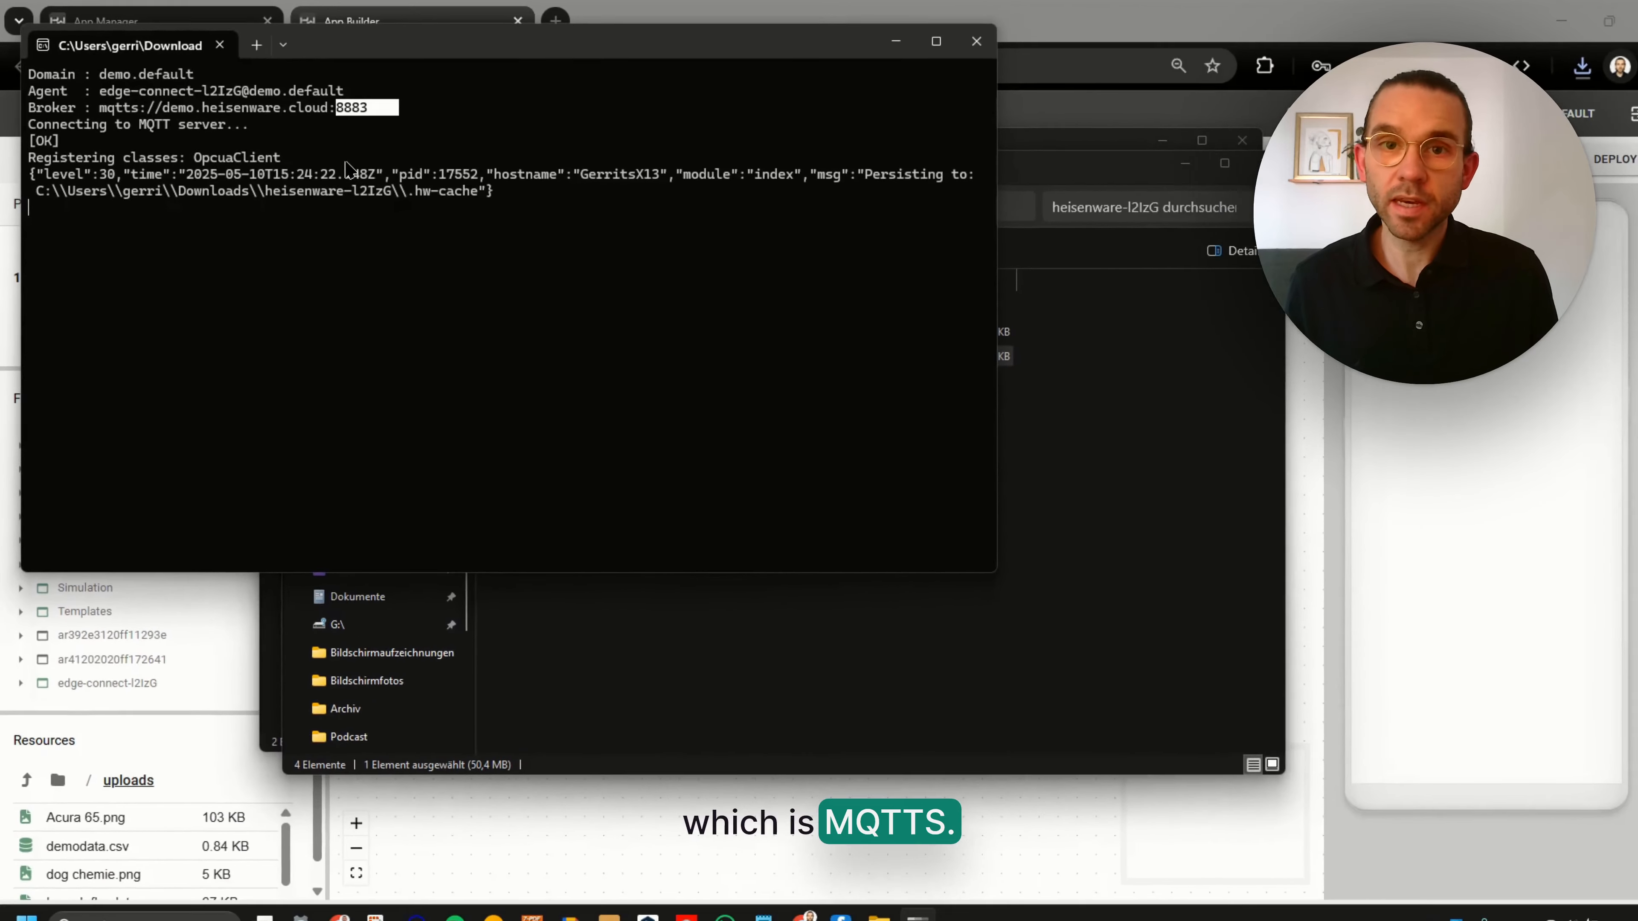
click(1100, 34)
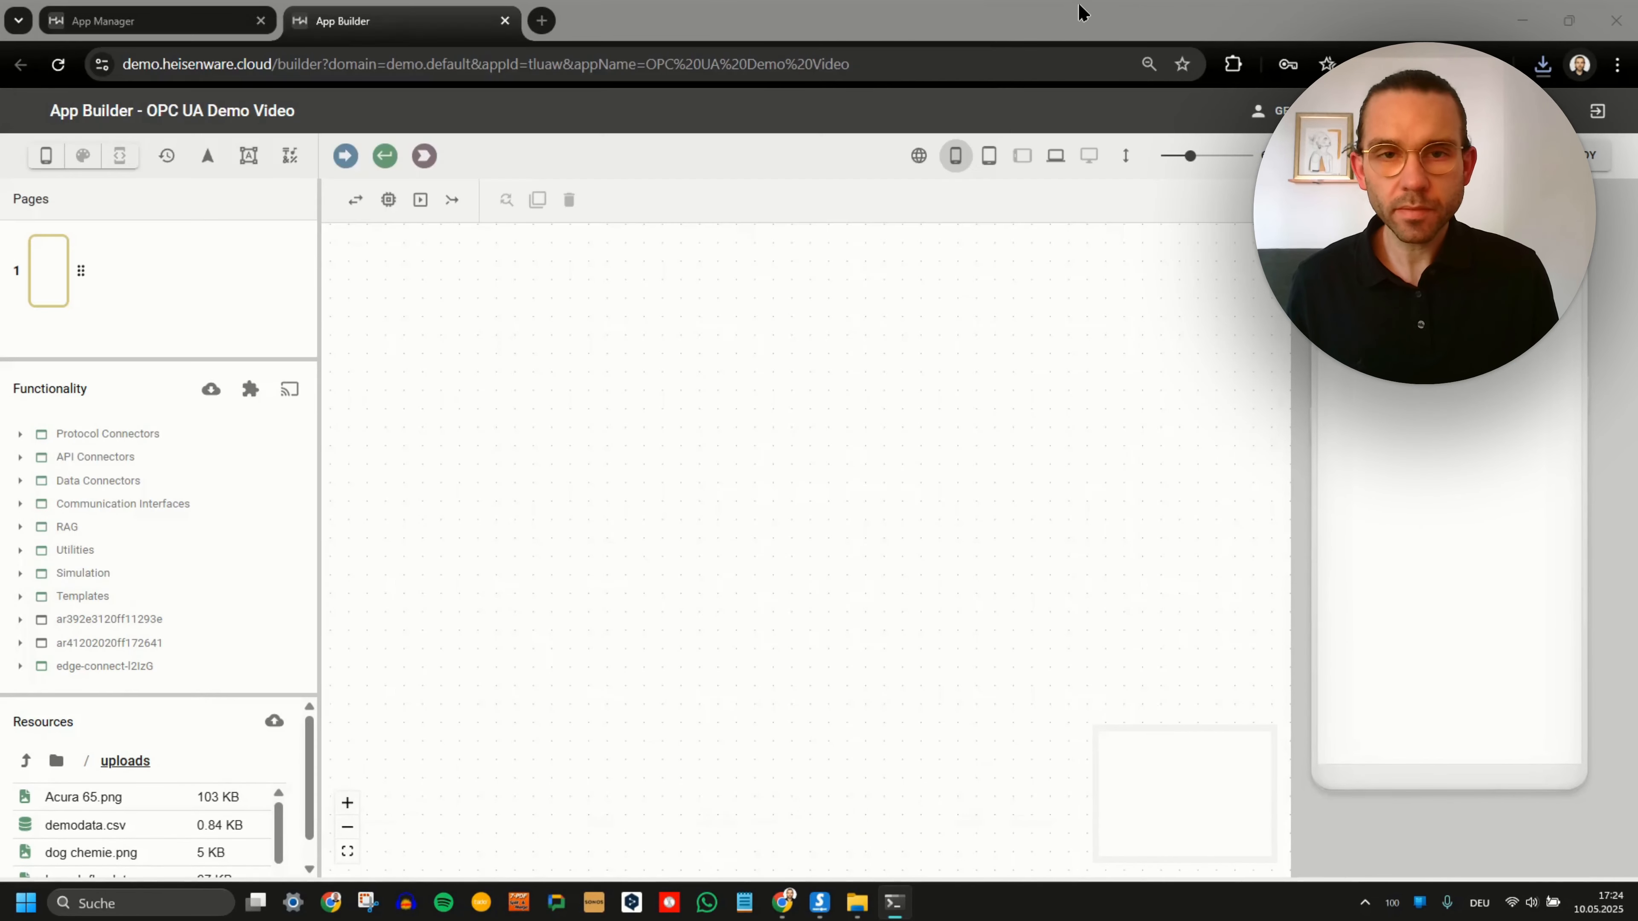
Reload App Manager and open the integrations list to check the edge connector's online status.
click(83, 31)
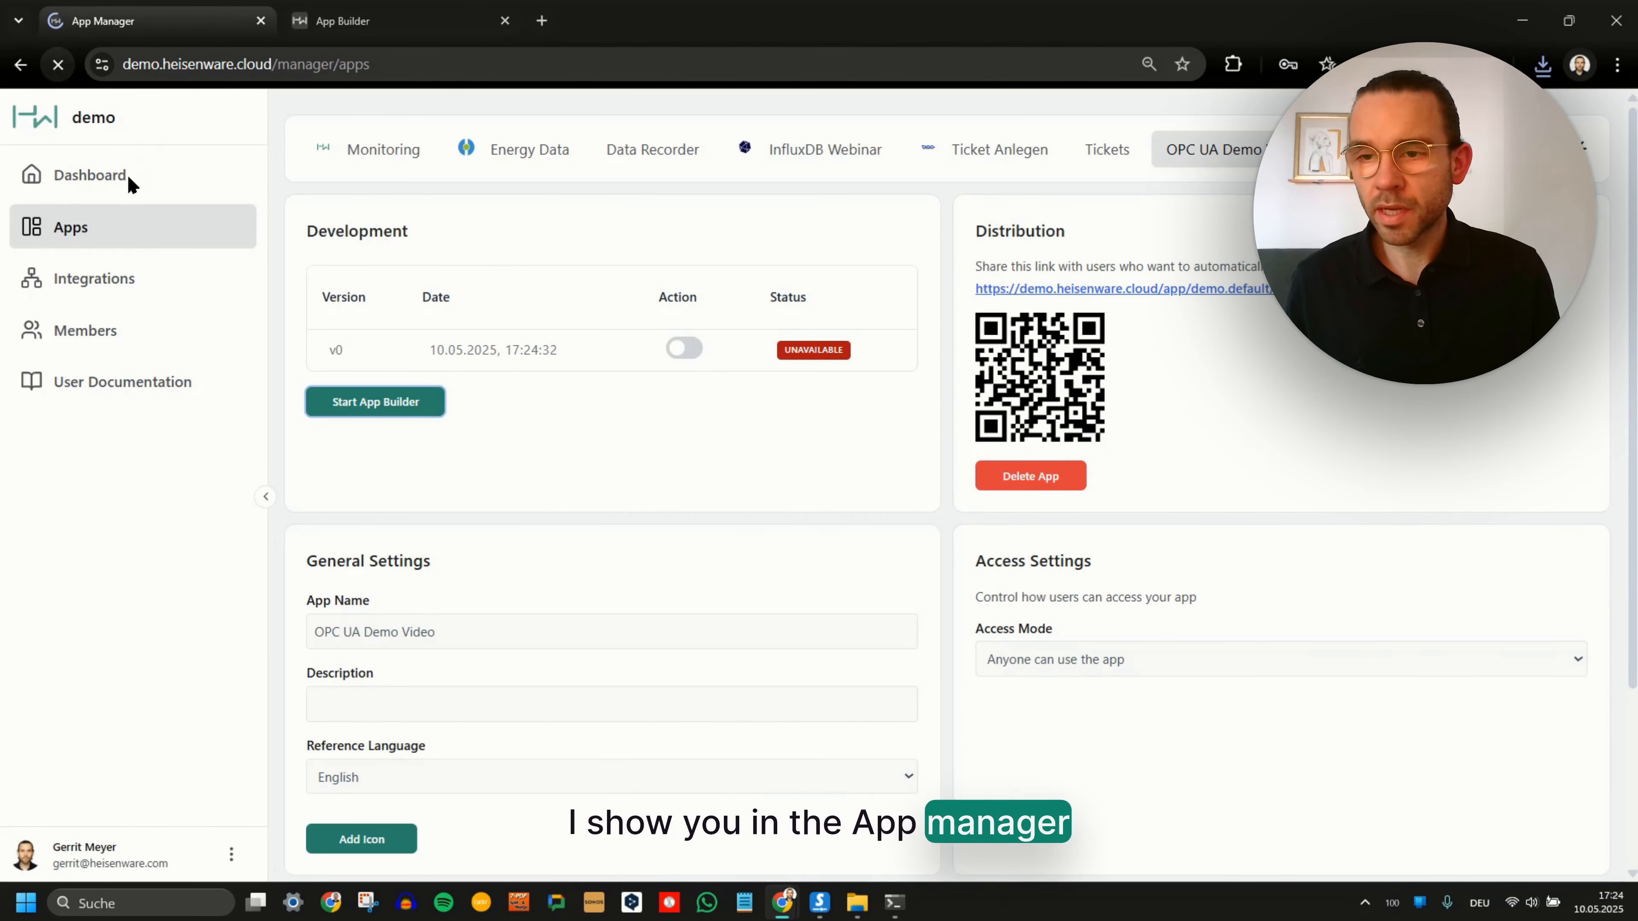
click(144, 210)
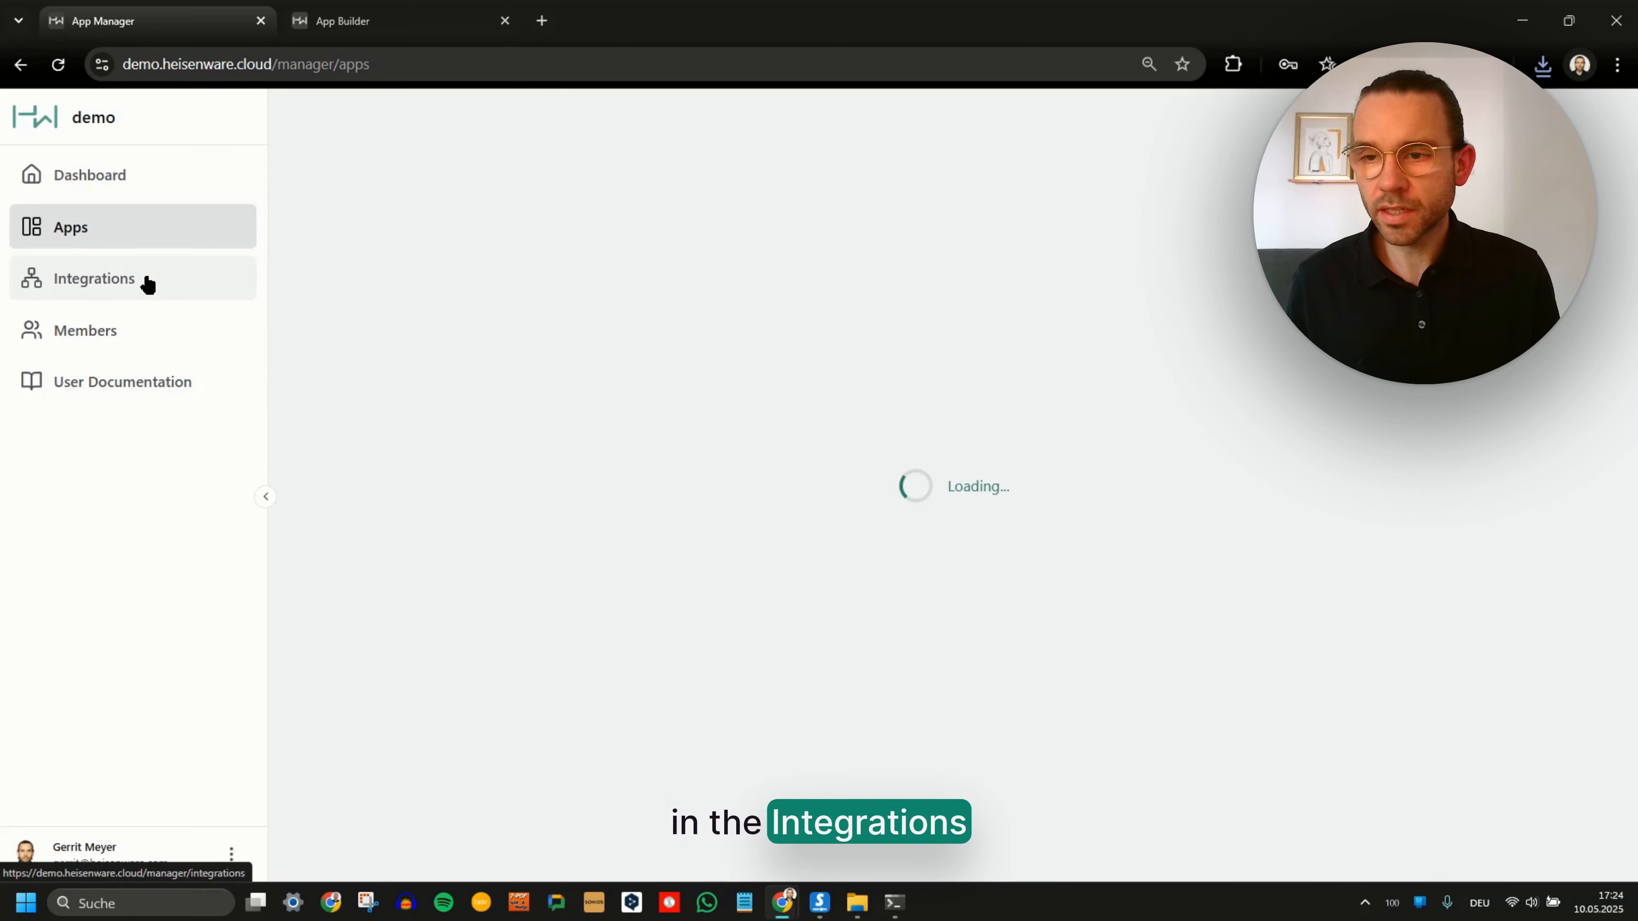
click(147, 282)
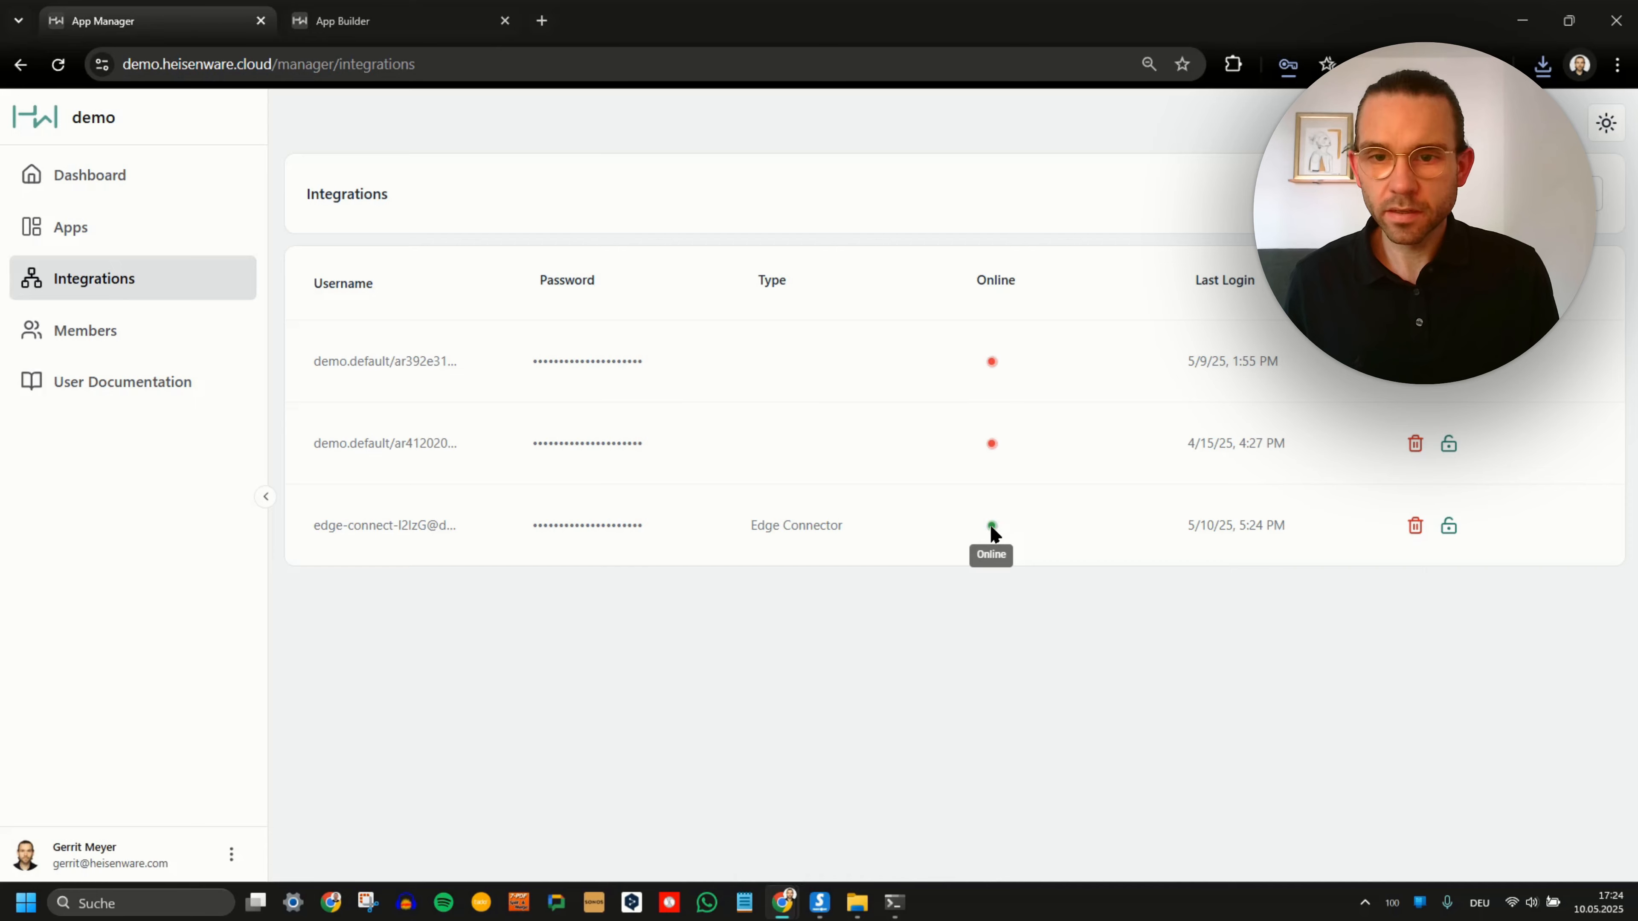
In App Builder, place the edge connector's OpcuaClient create function on the canvas and name the instance with the owner's first name plus "OPC UA".
click(350, 26)
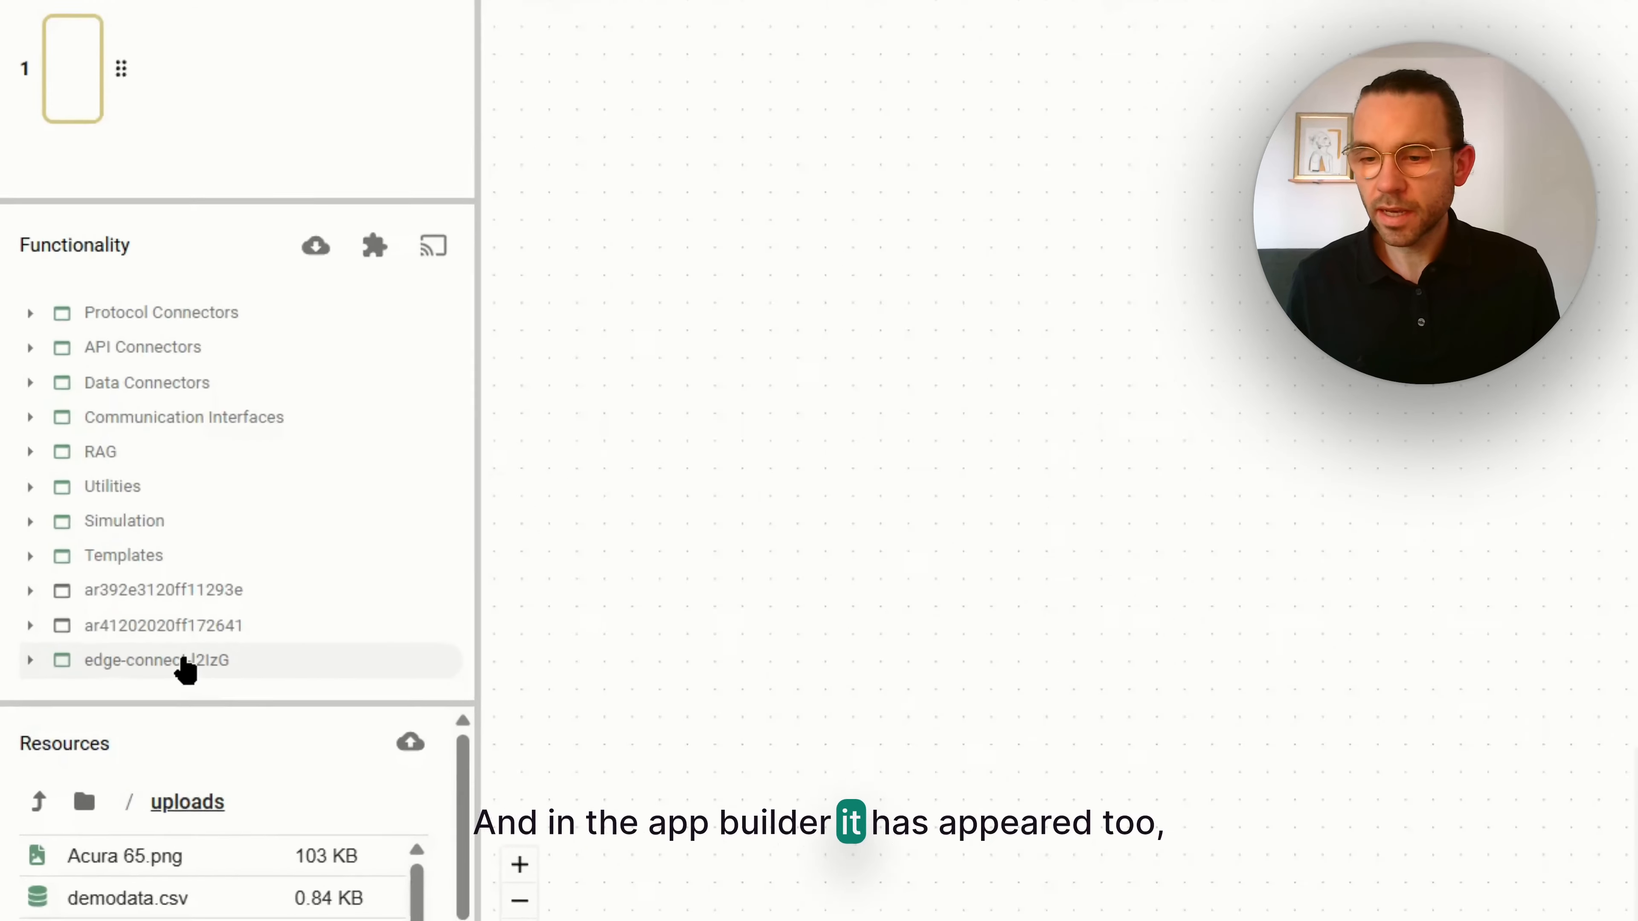
click(122, 665)
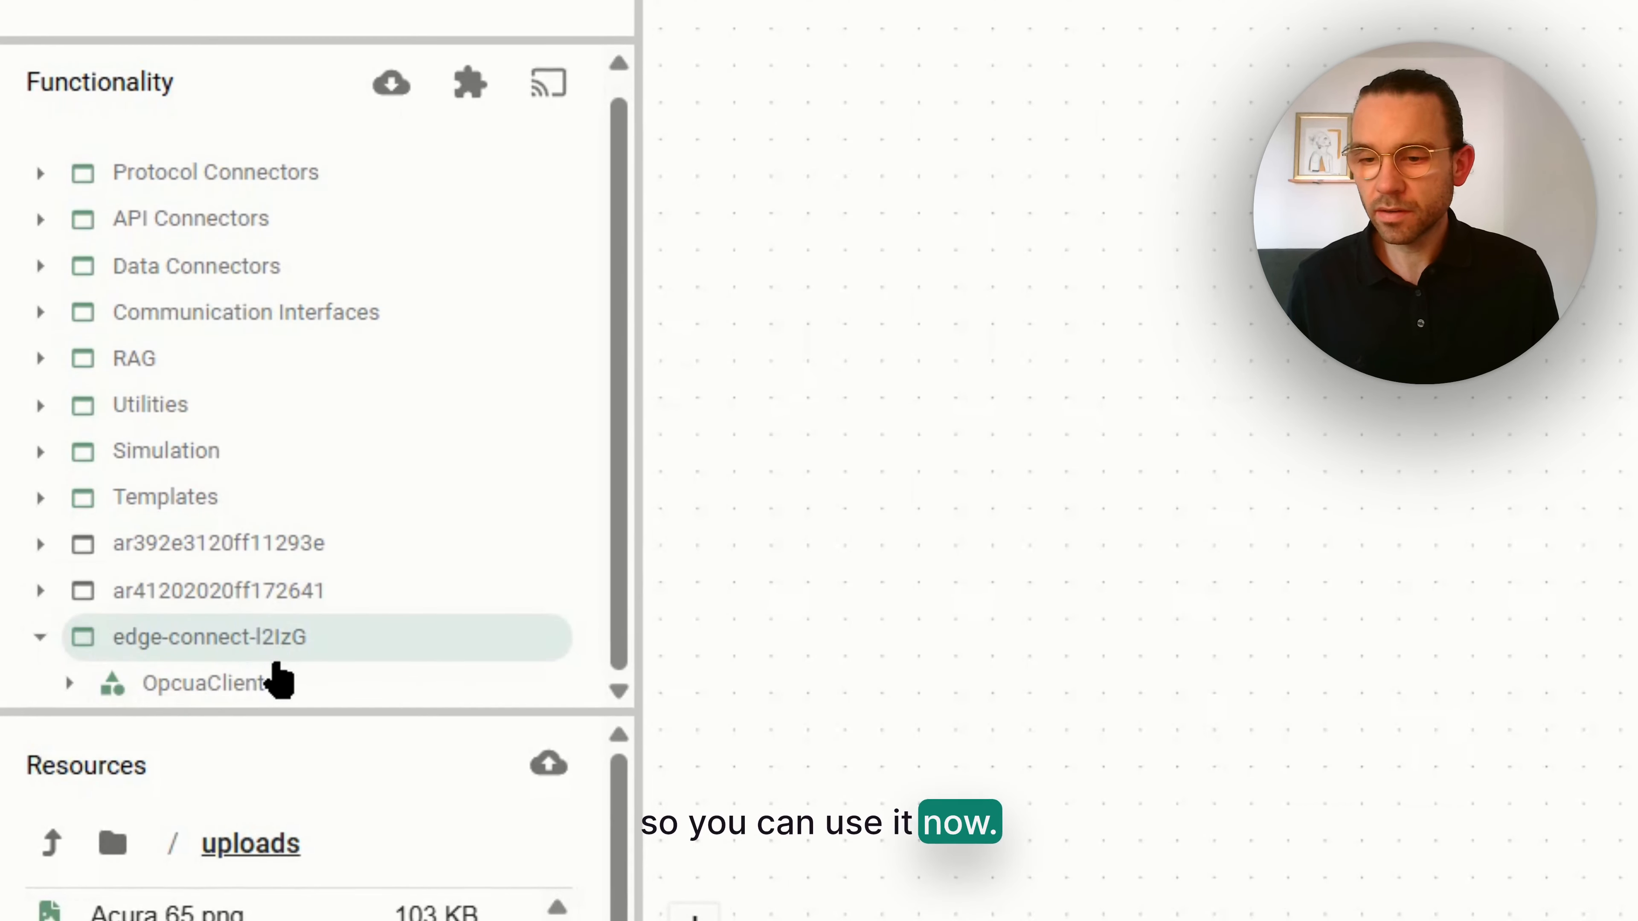
click(271, 678)
scroll(282, 584, down, 2)
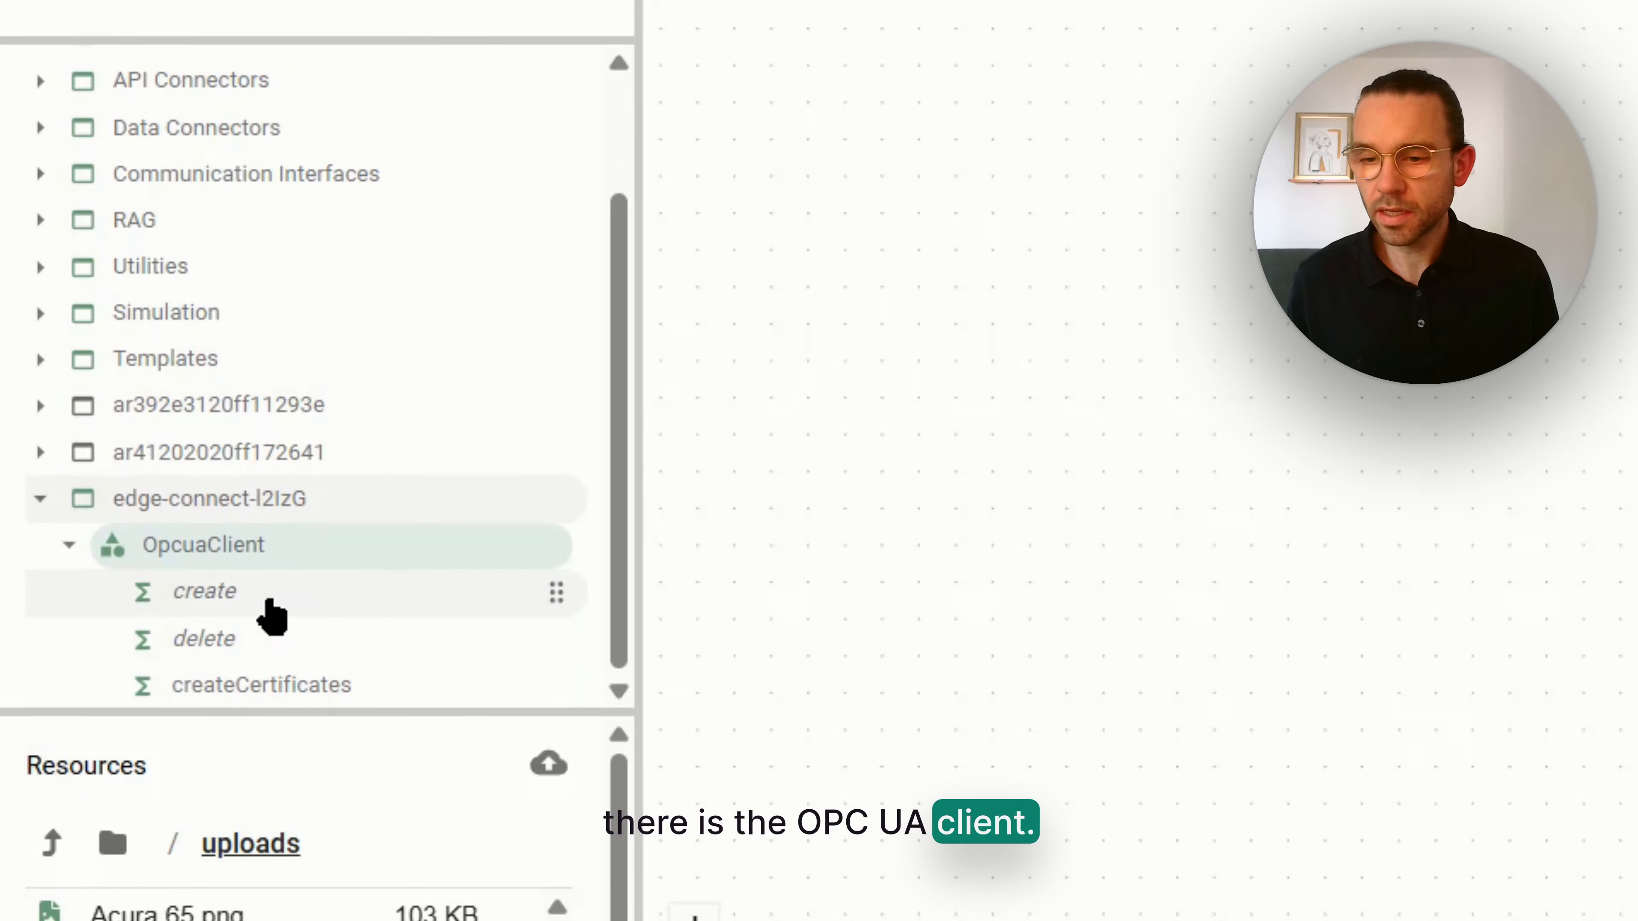
drag(255, 598, 510, 361)
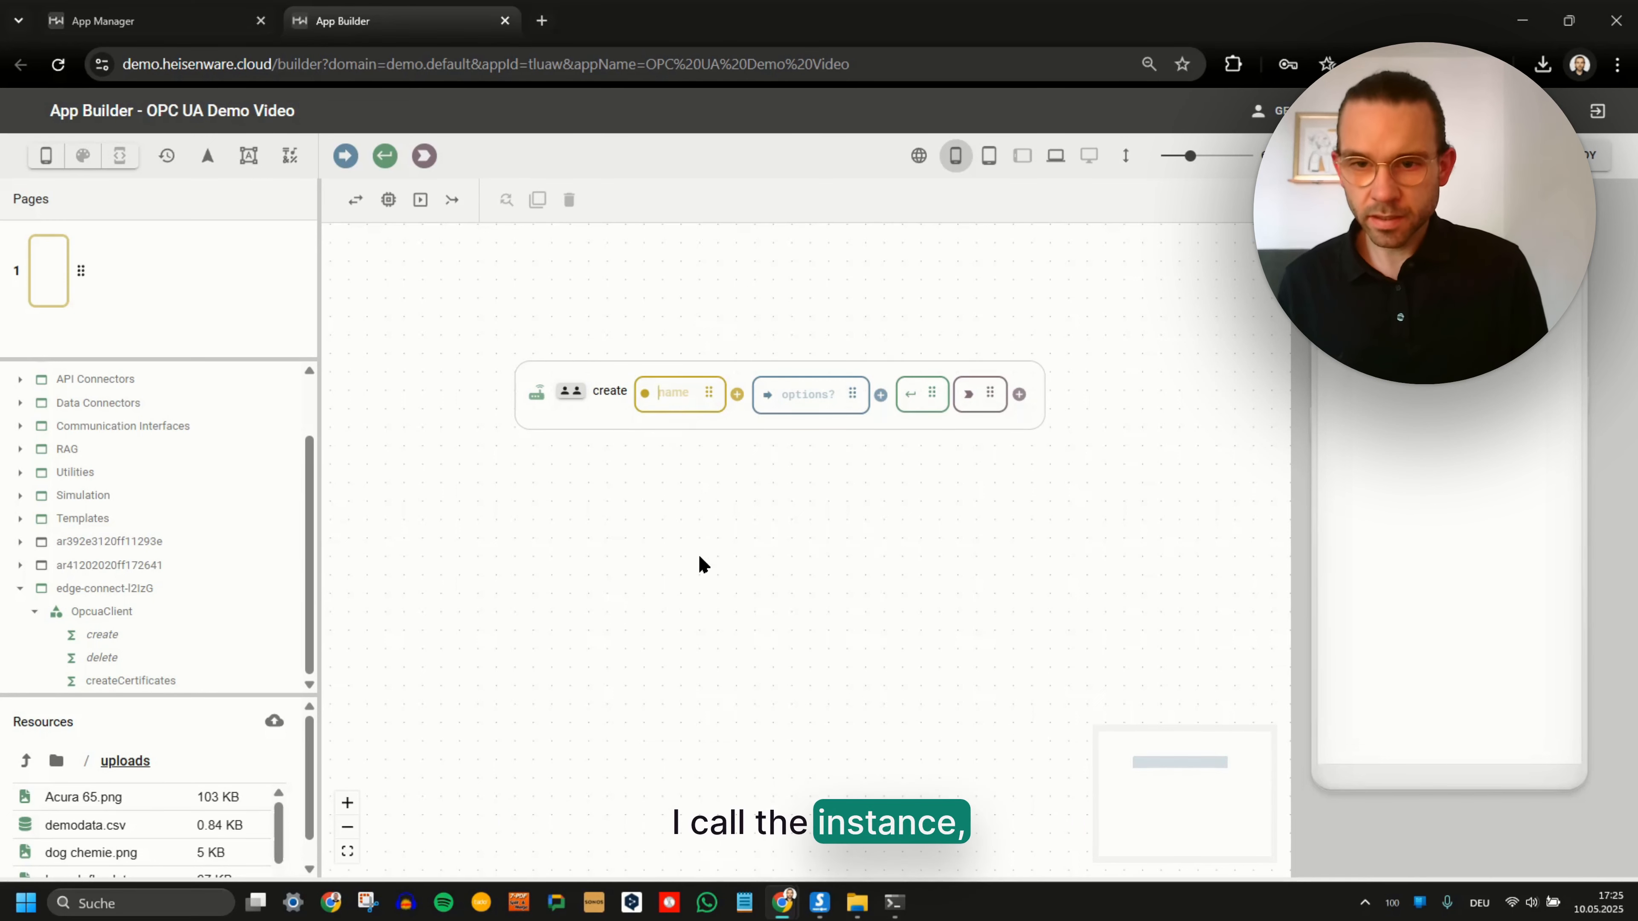
text(Gerrit)
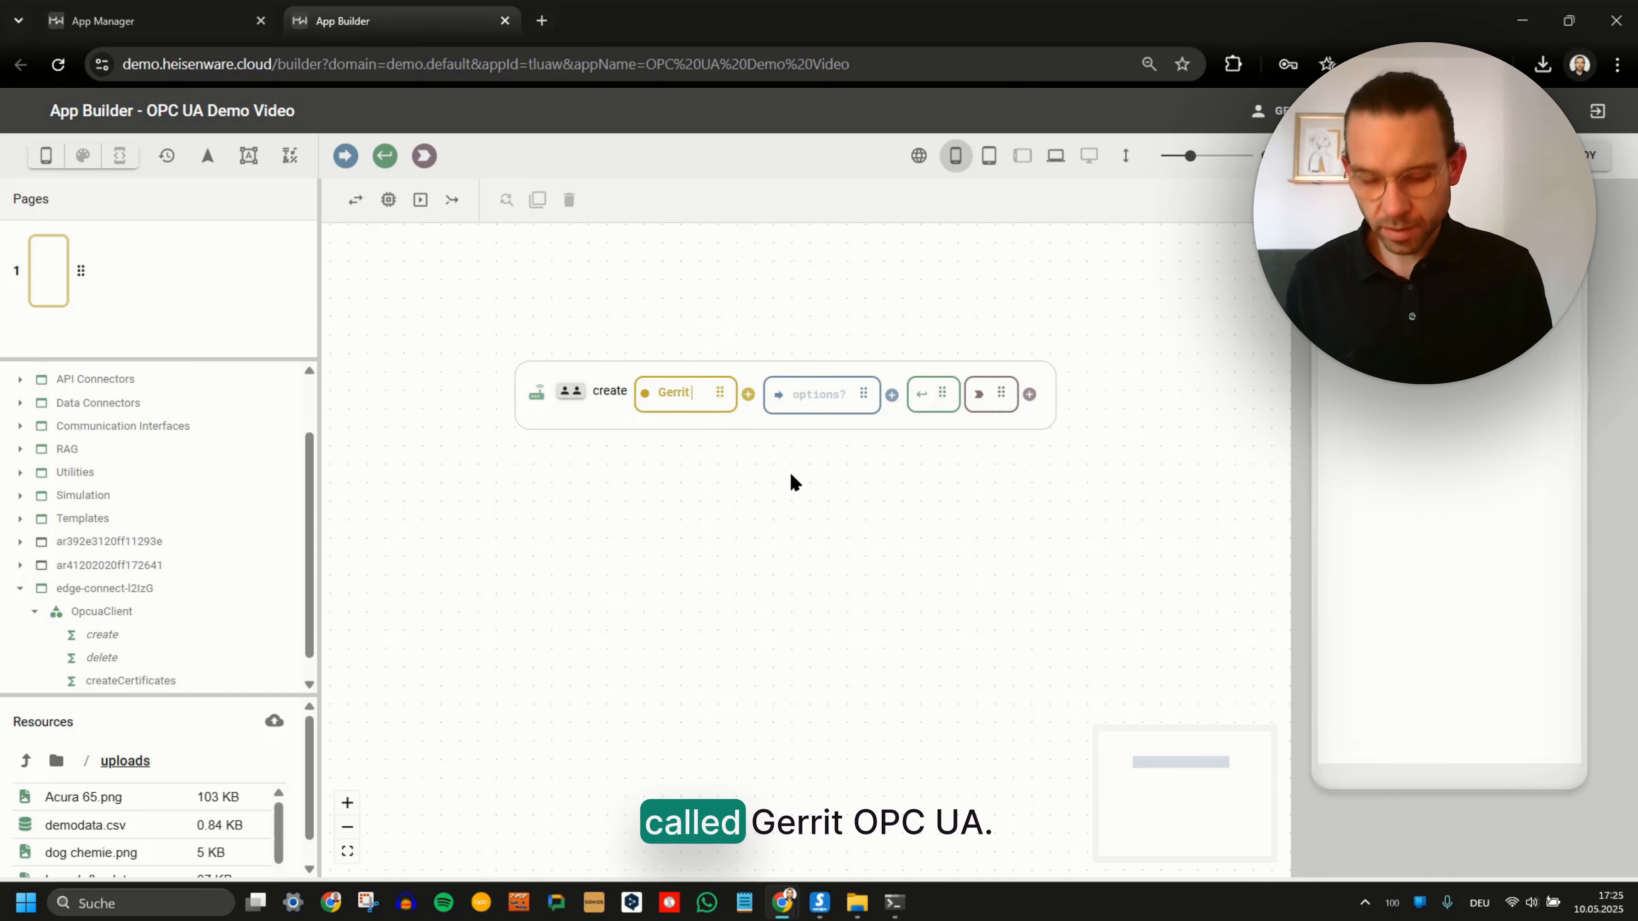
text( OPC UA)
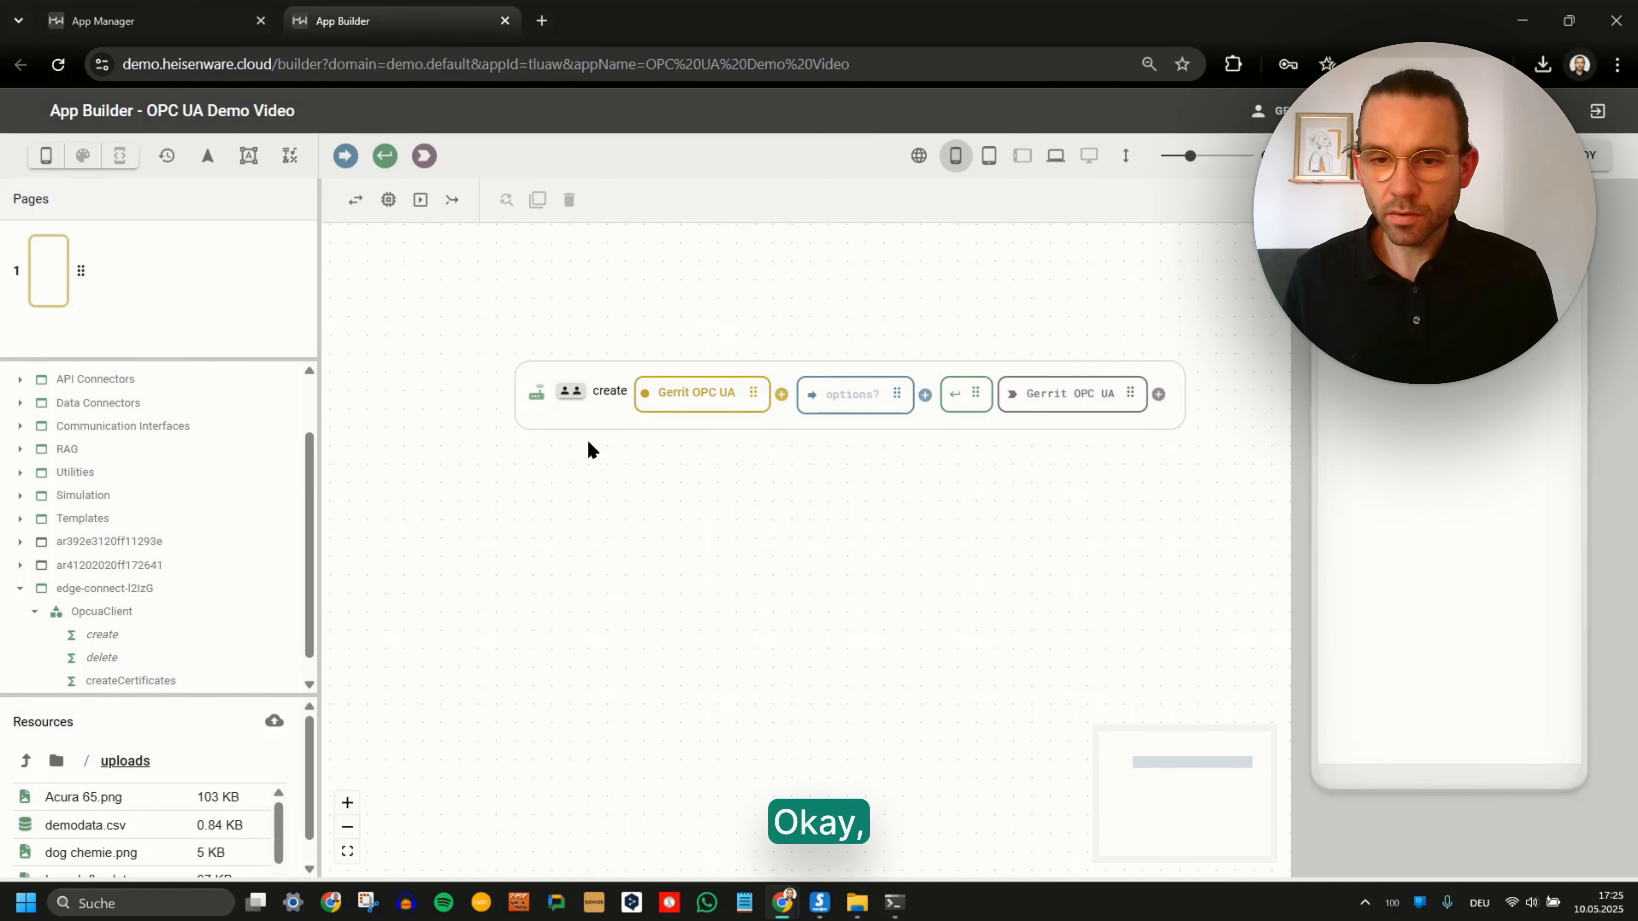
Place the new OPC UA instance's connect function in an empty area of the canvas below the create function.
scroll(592, 450, down, 5)
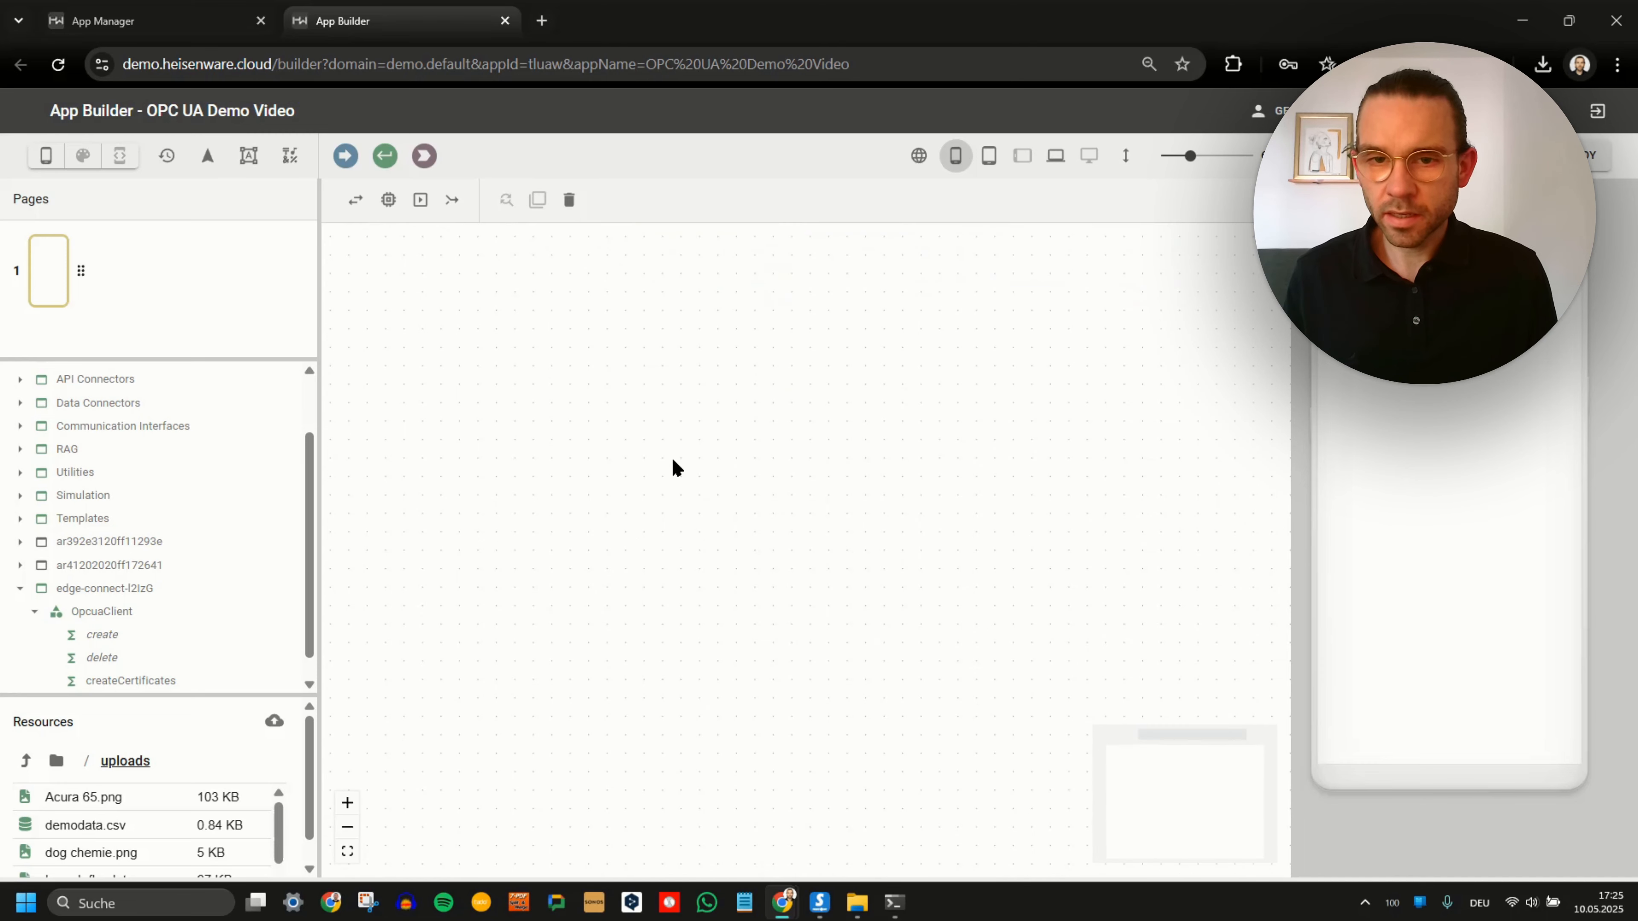
scroll(165, 652, down, 5)
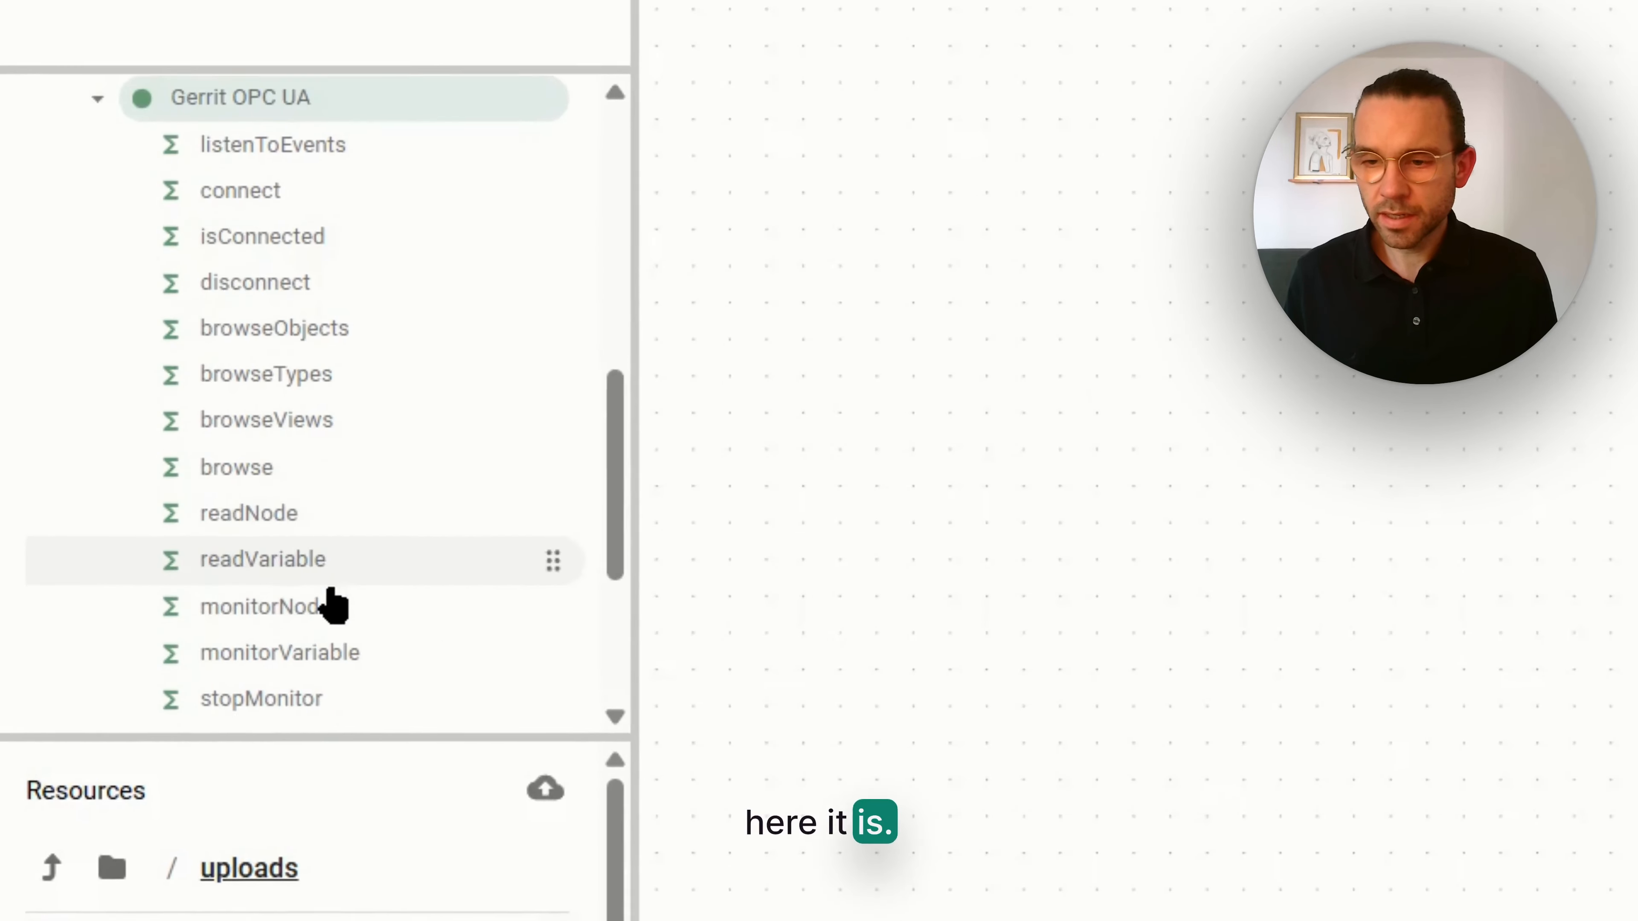
drag(281, 194, 916, 33)
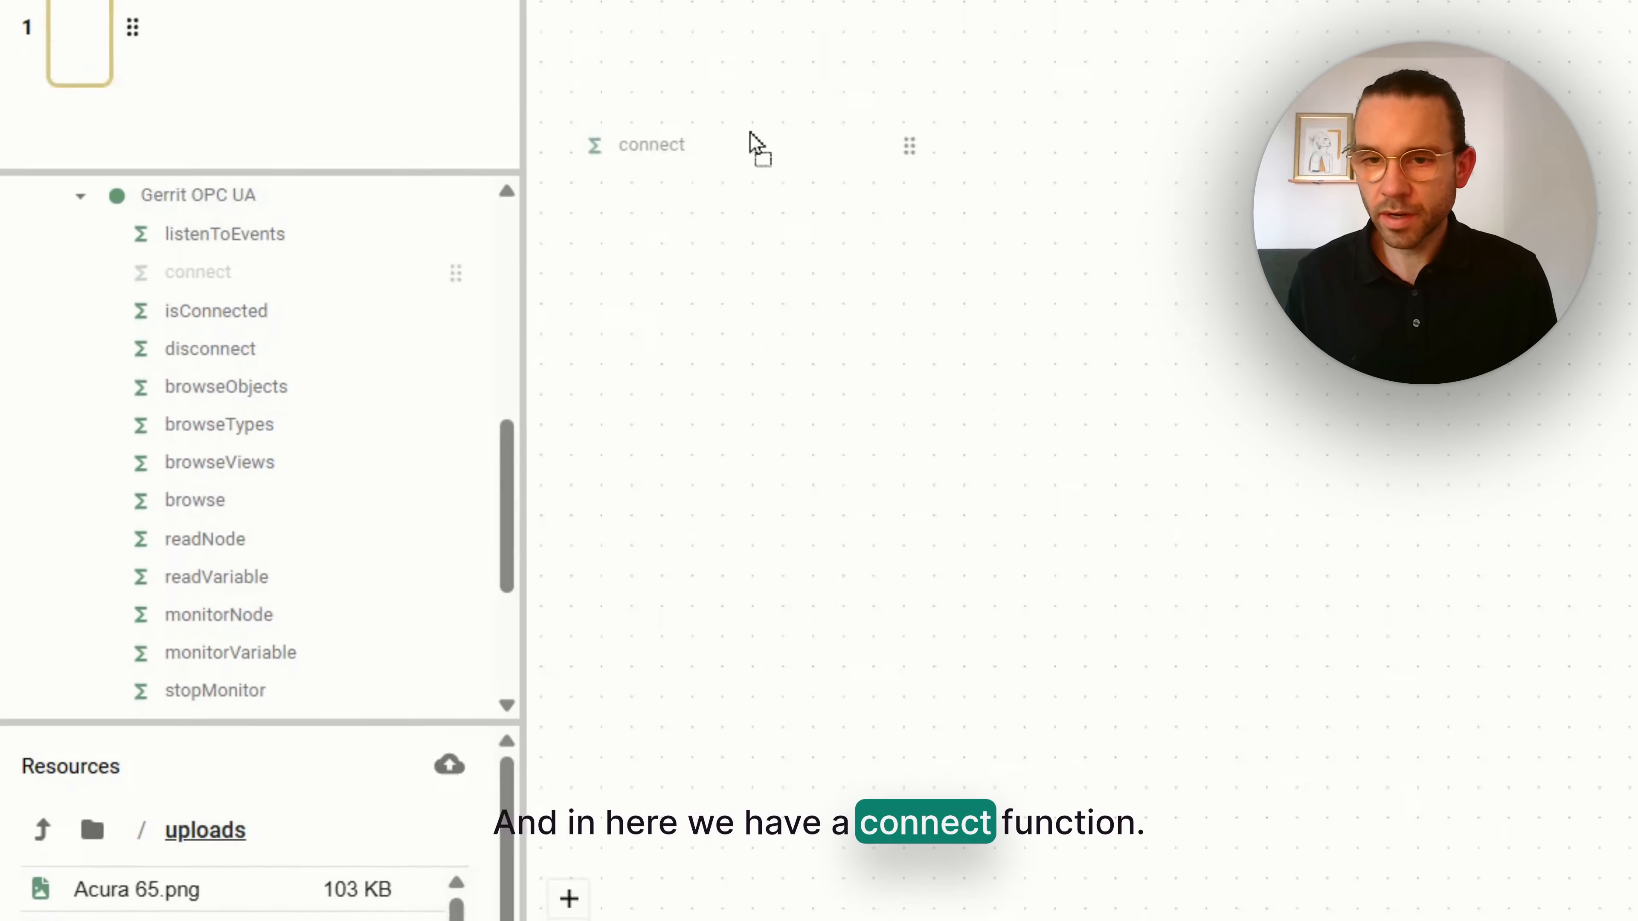
drag(756, 143, 567, 410)
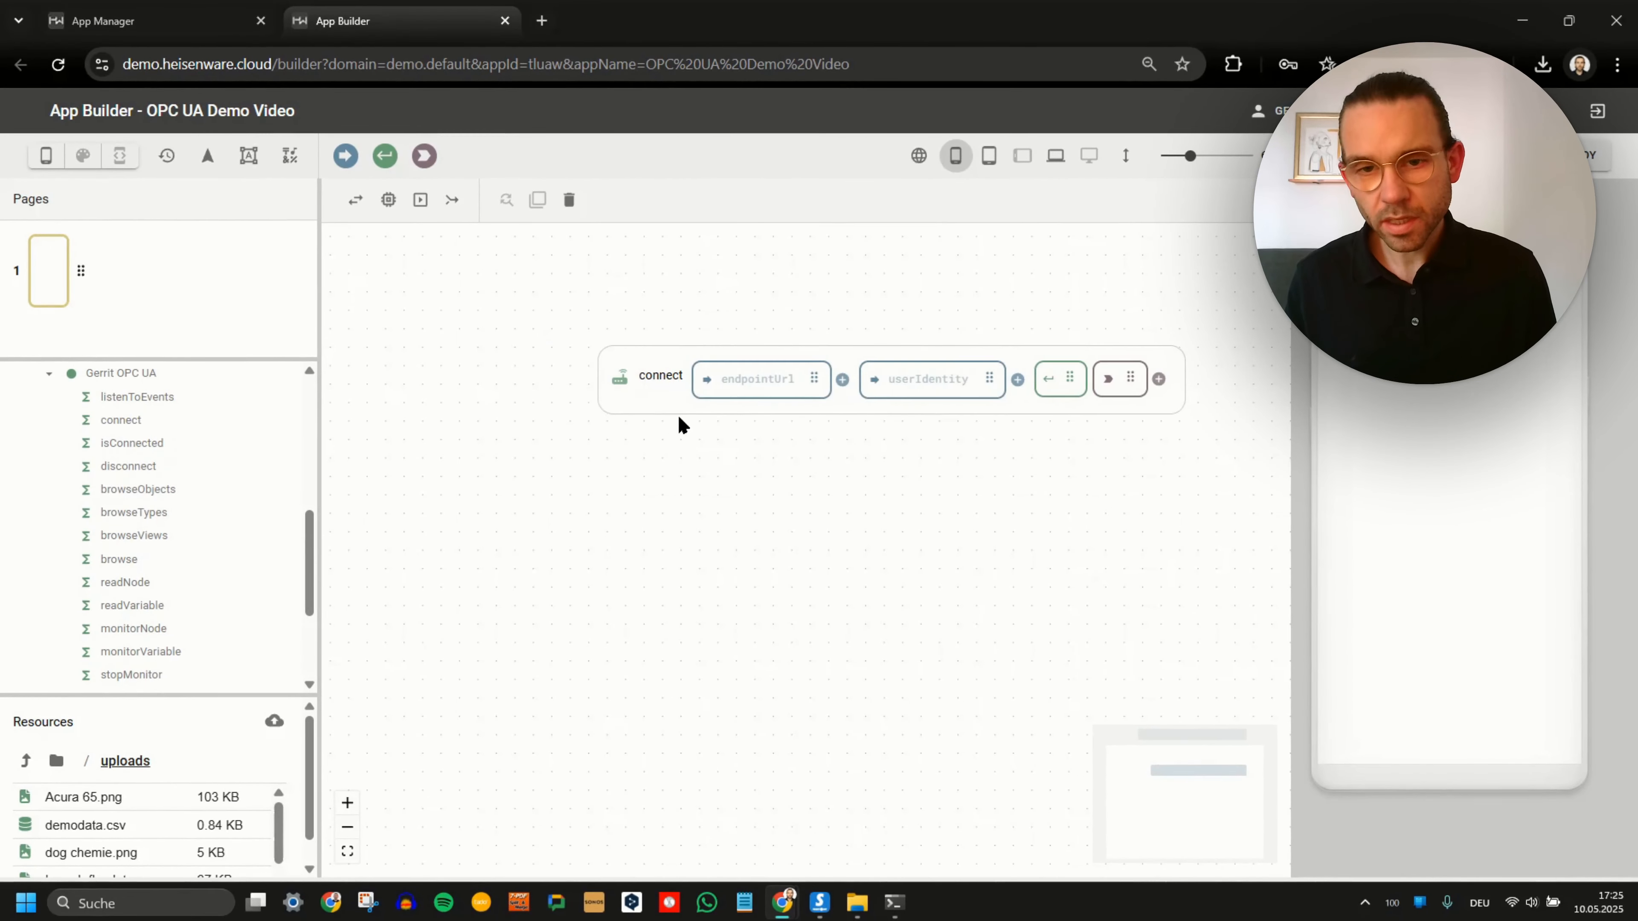
drag(674, 389, 593, 387)
Copy the UA TCP connection address from Prosys OPC UA Simulation Server into the connect function's endpointUrl in App Builder.
click(820, 902)
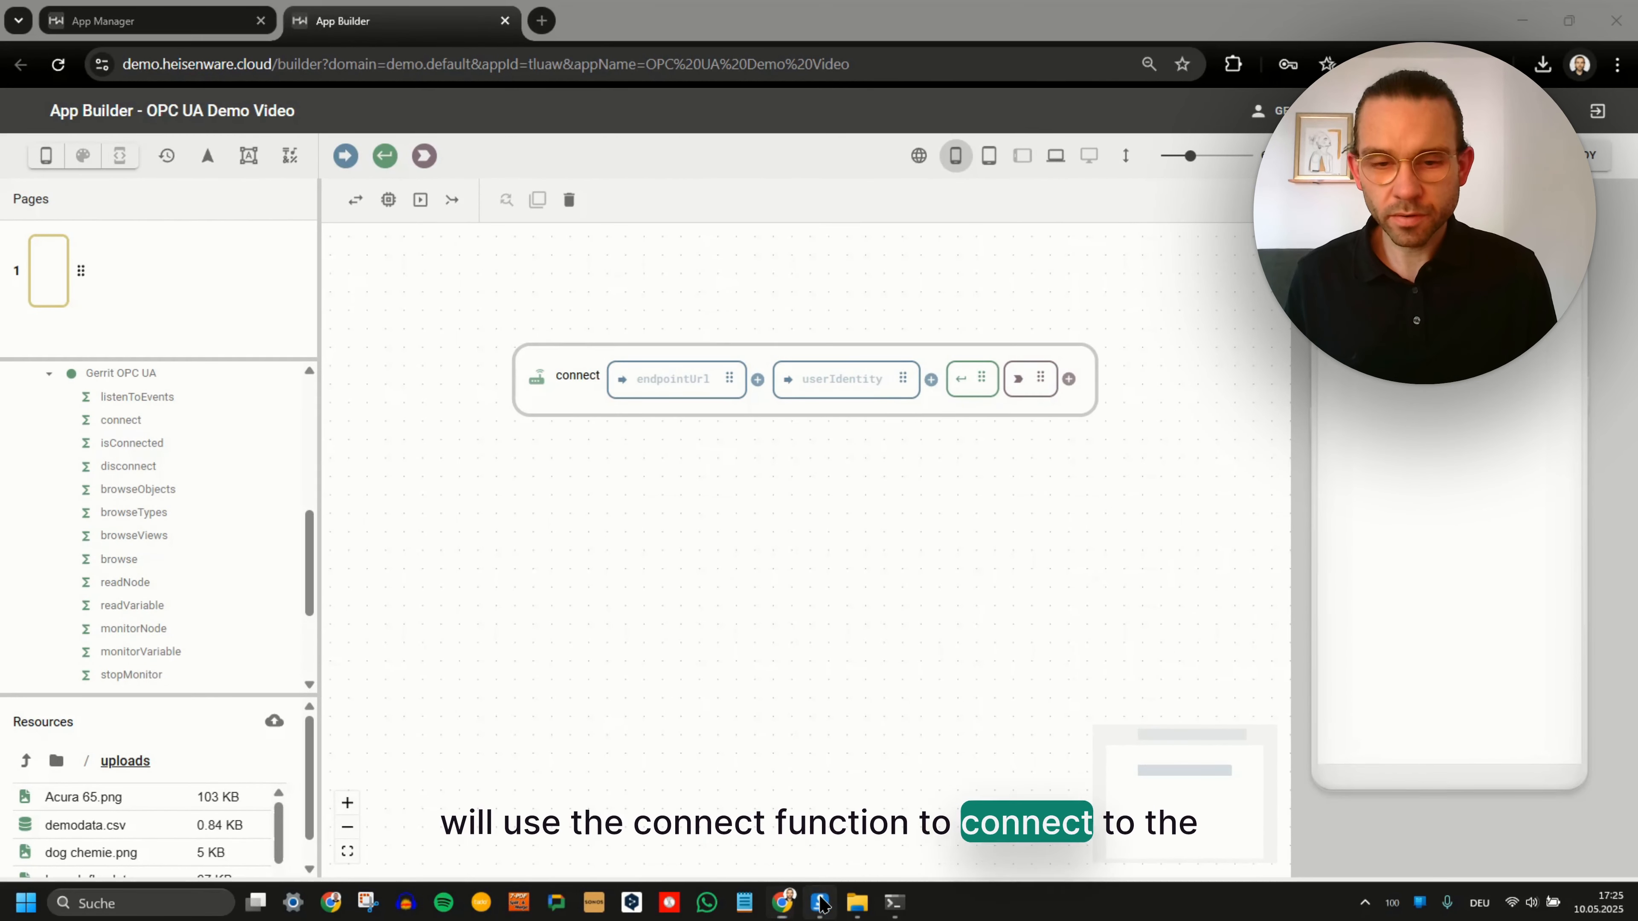
click(312, 166)
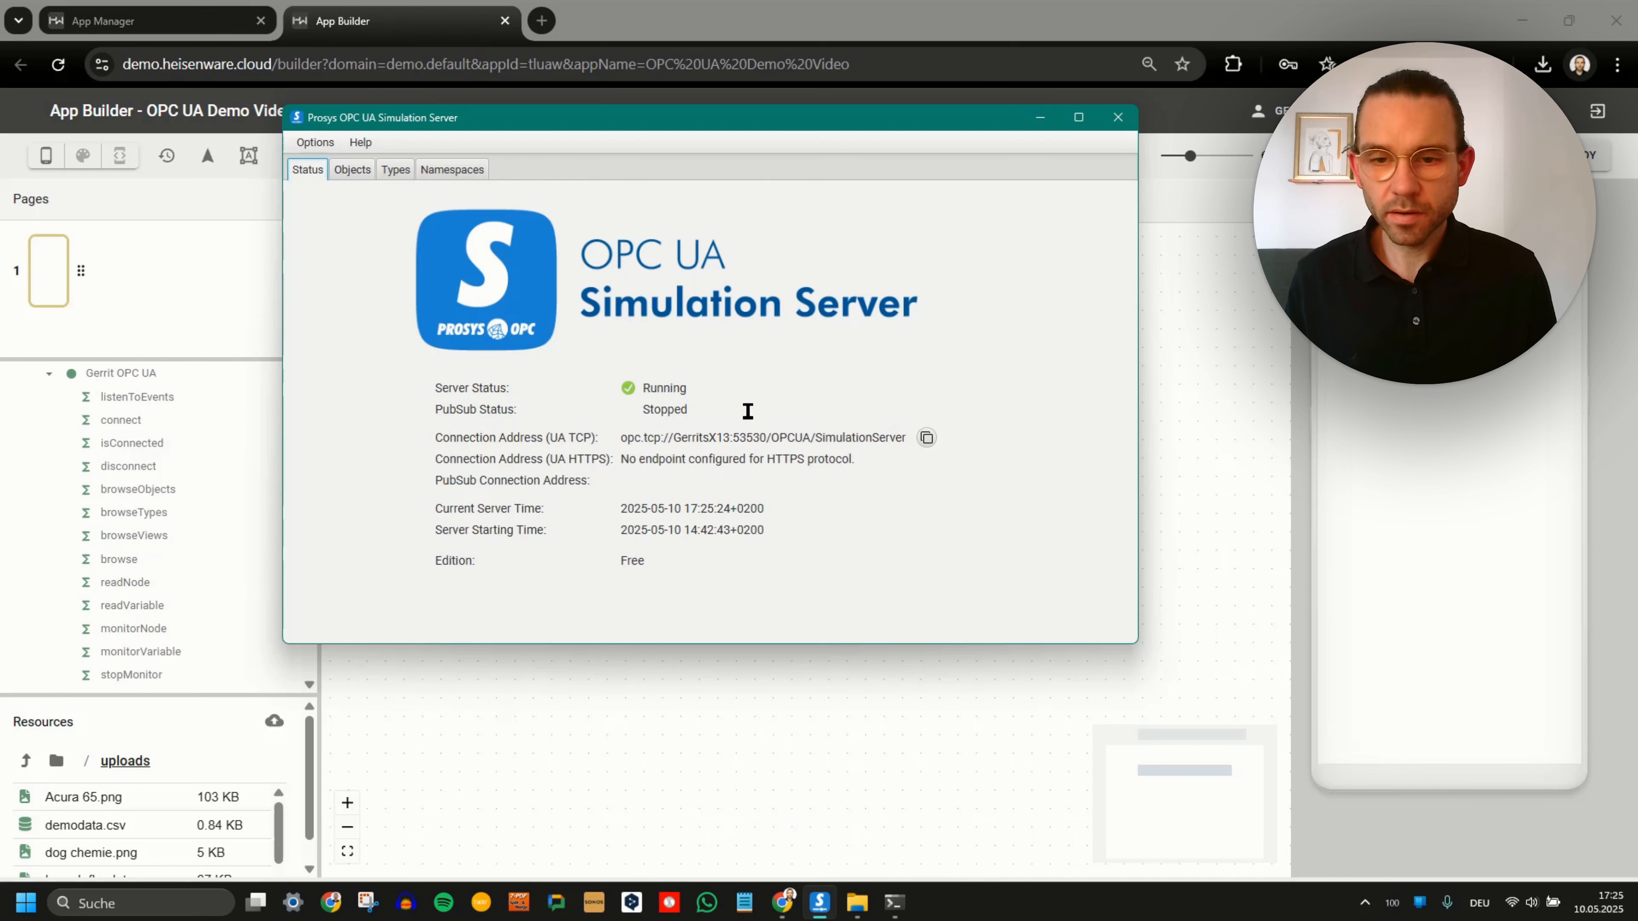
click(925, 438)
click(1199, 395)
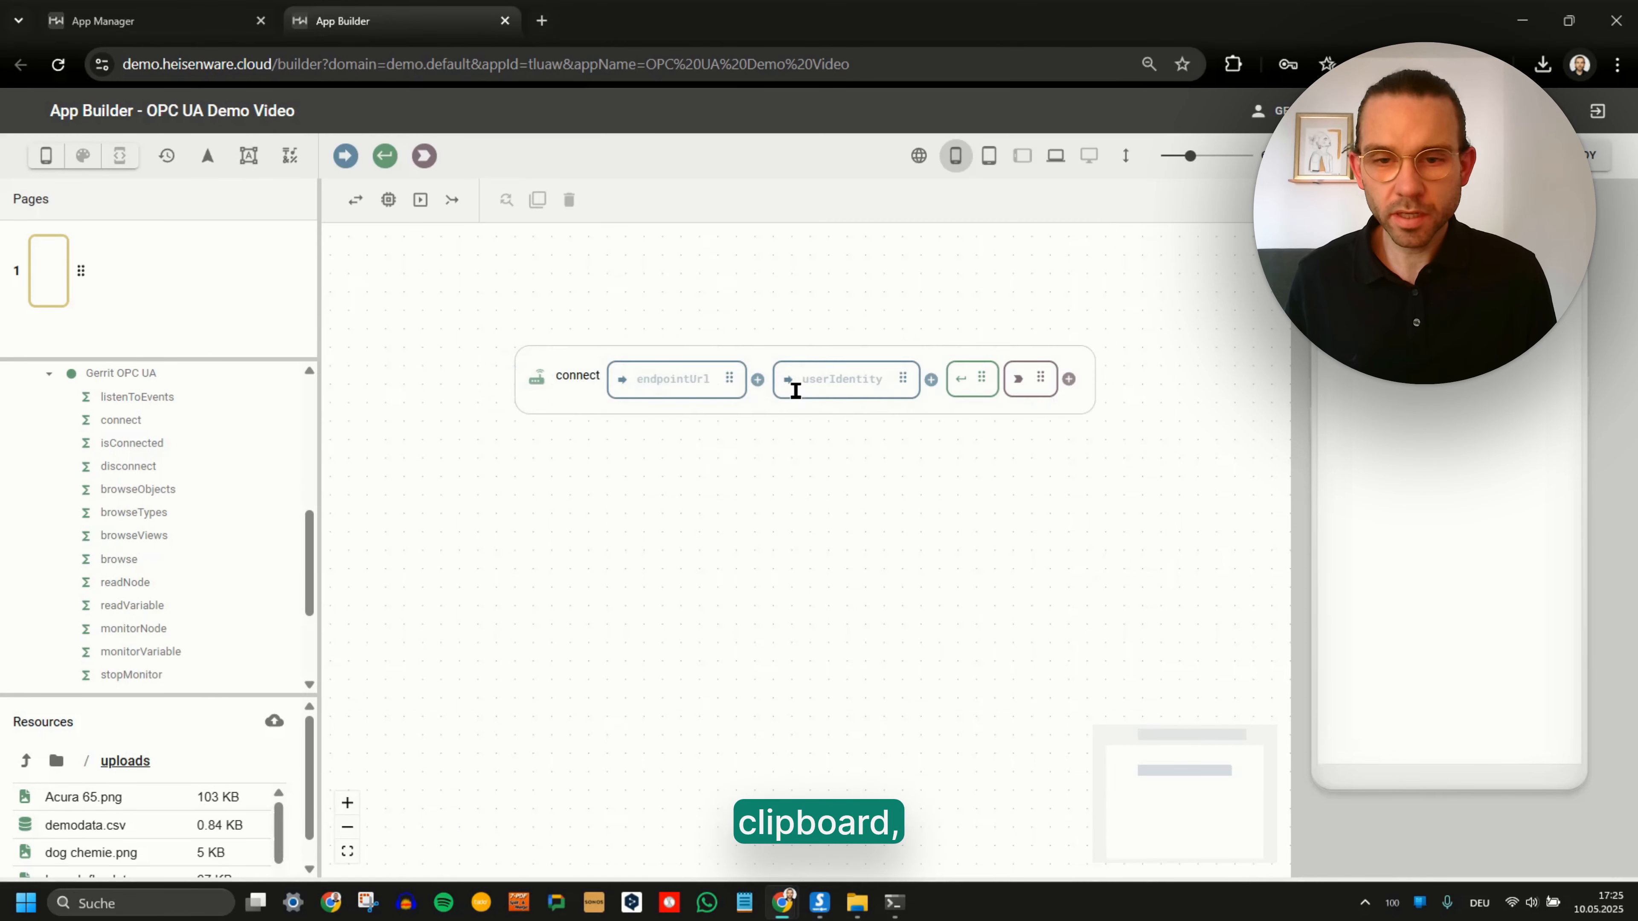
click(669, 379)
key(ctrl+v)
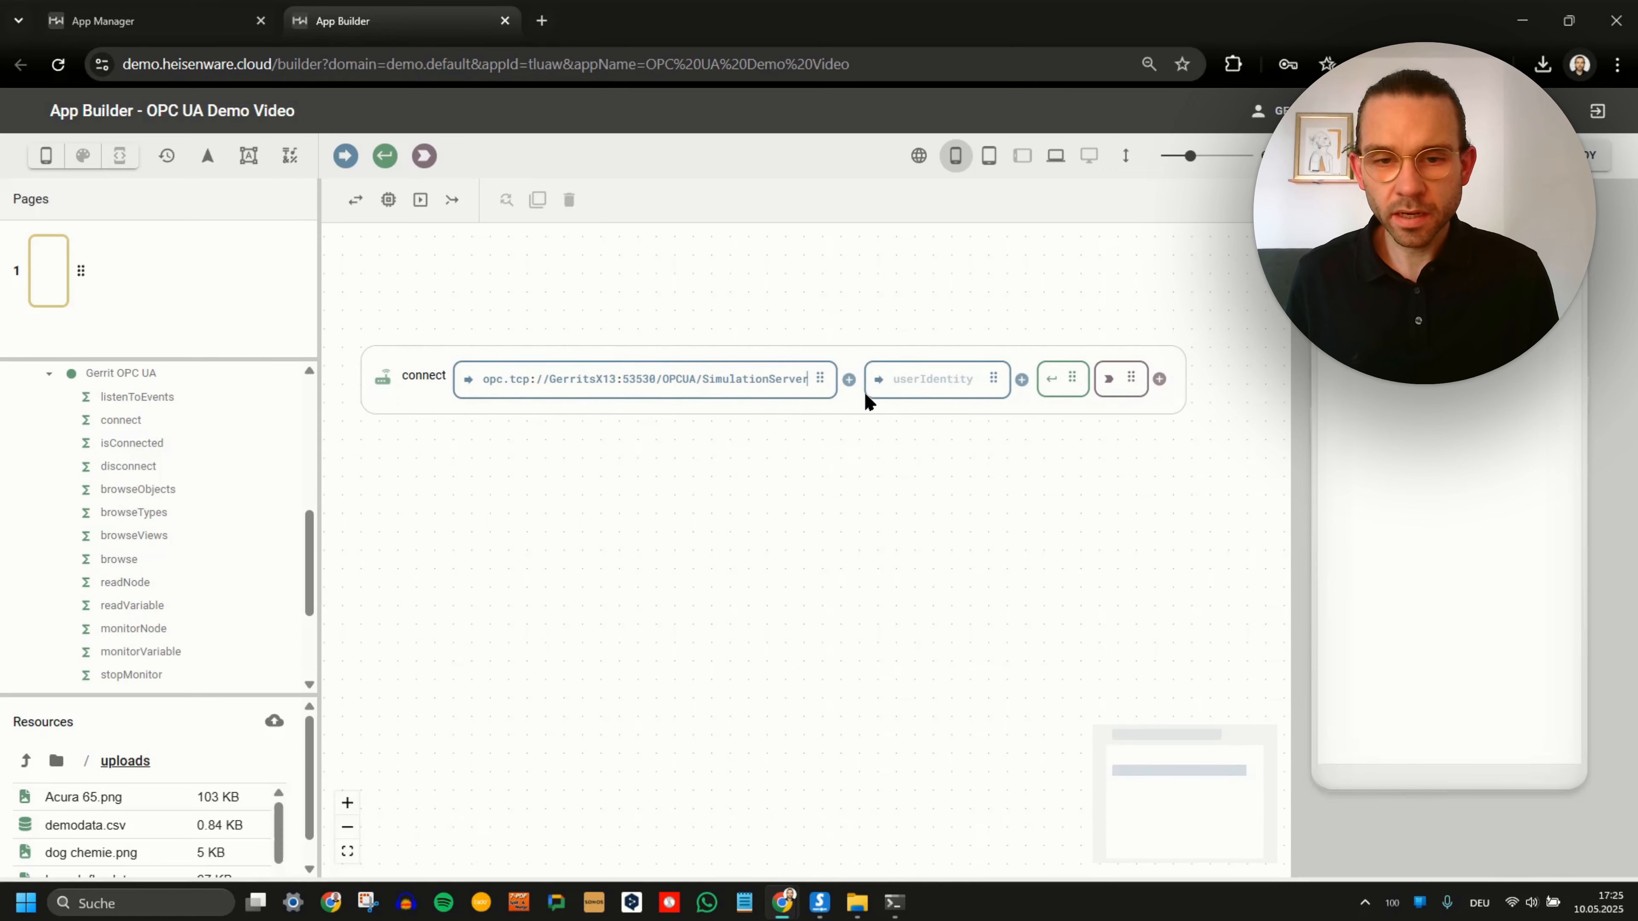
Configure the connect function's App Start trigger to once on deploy.
mouse_move(881, 380)
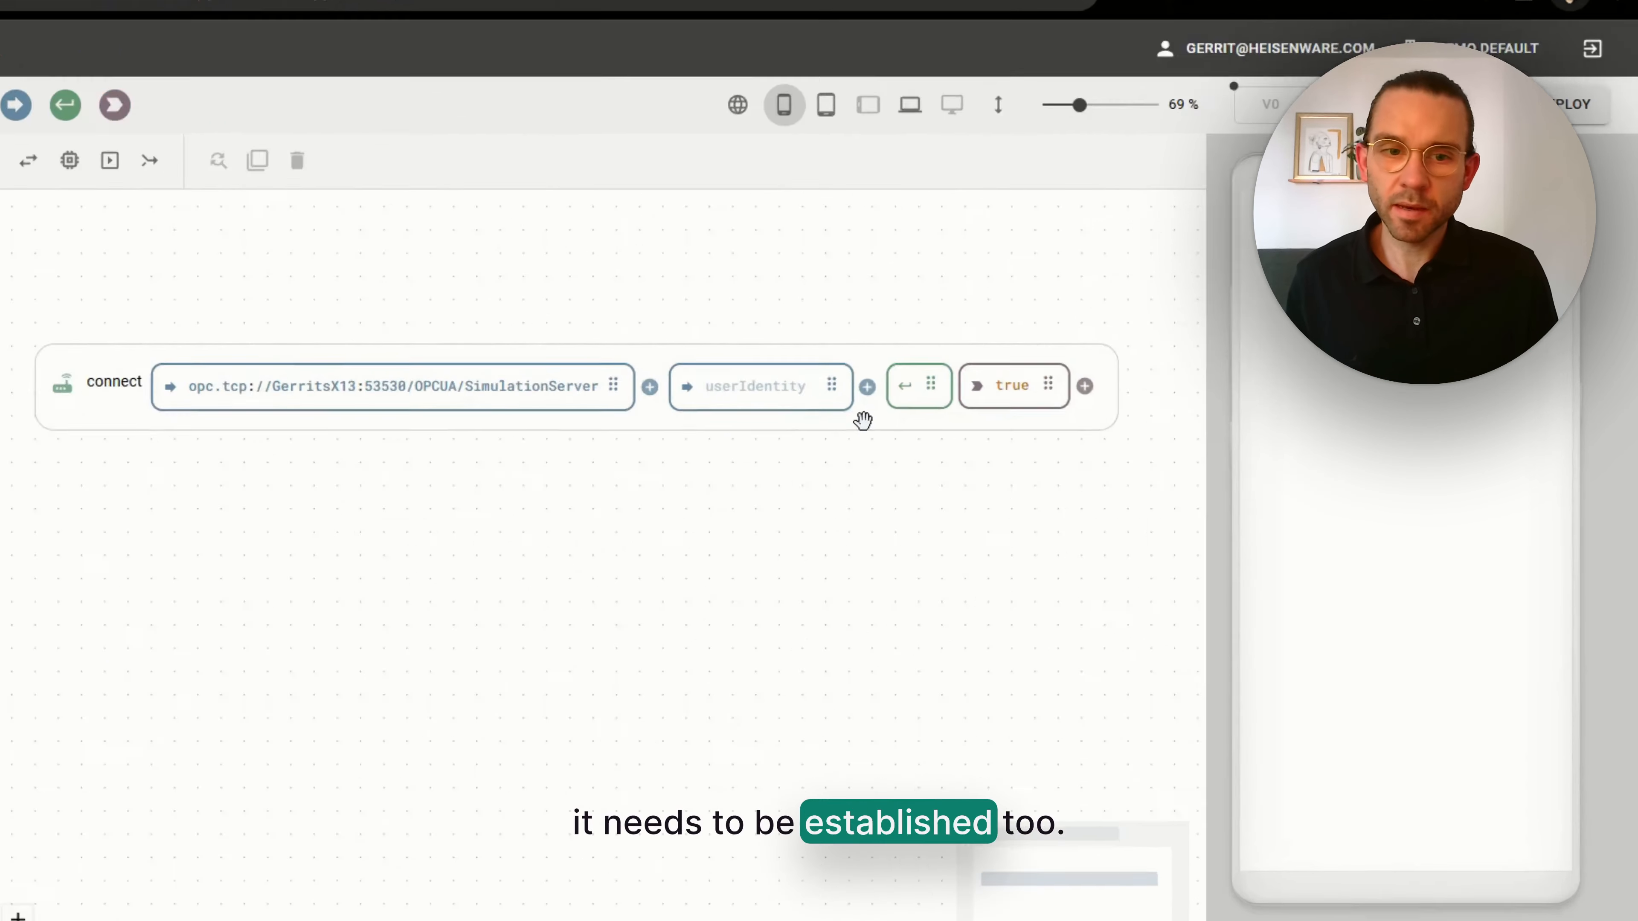
click(903, 395)
mouse_move(1014, 482)
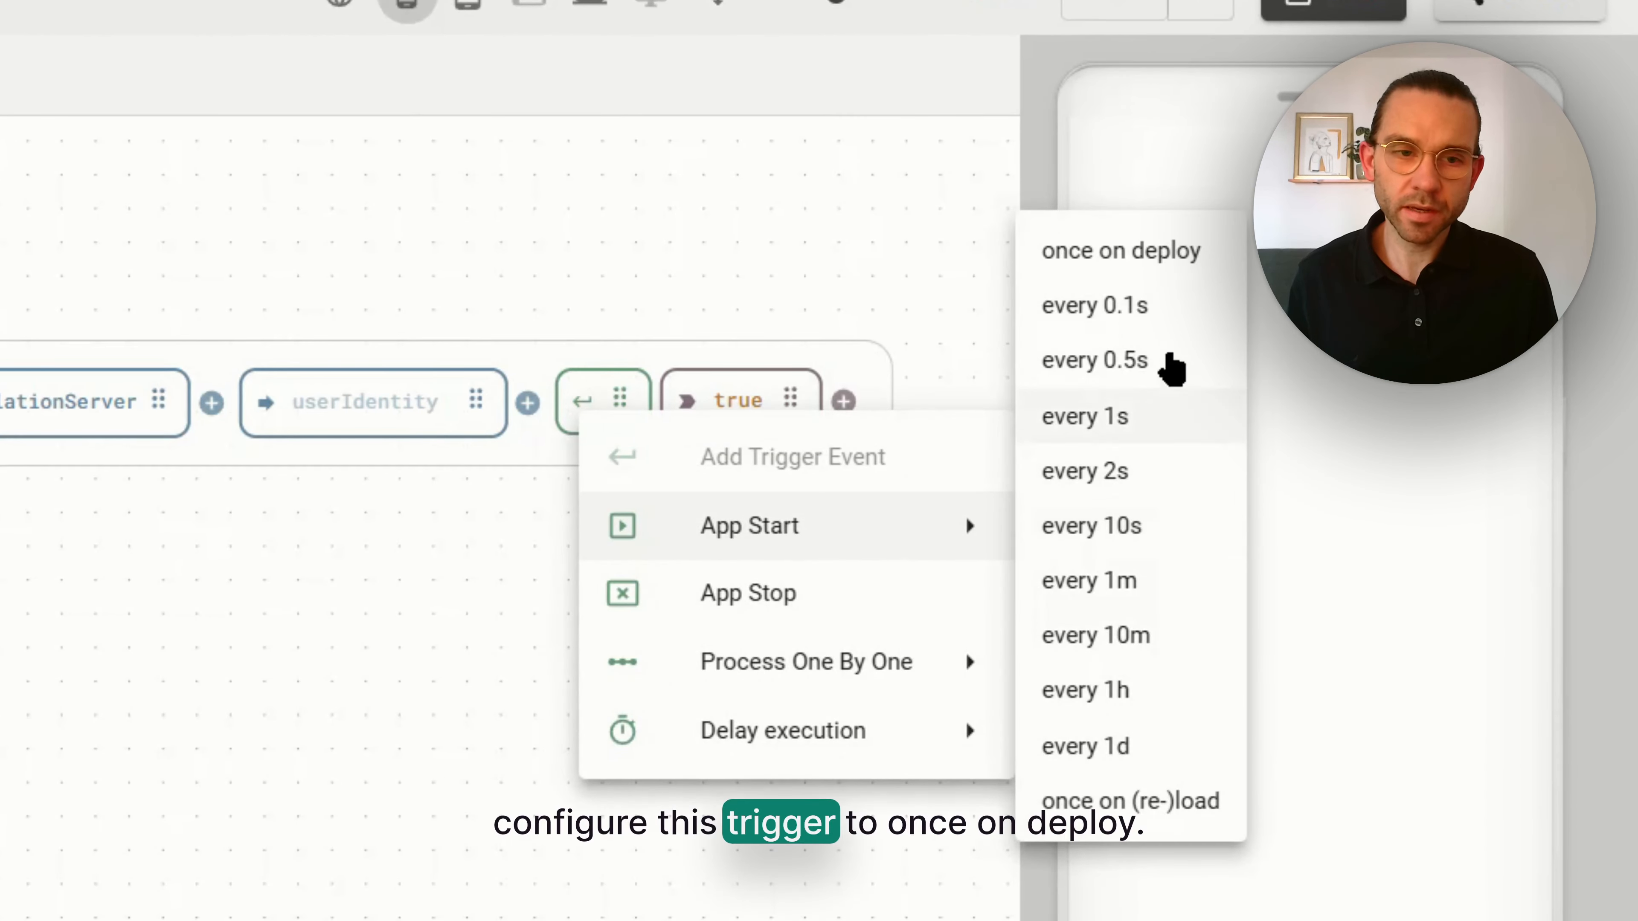
click(1141, 252)
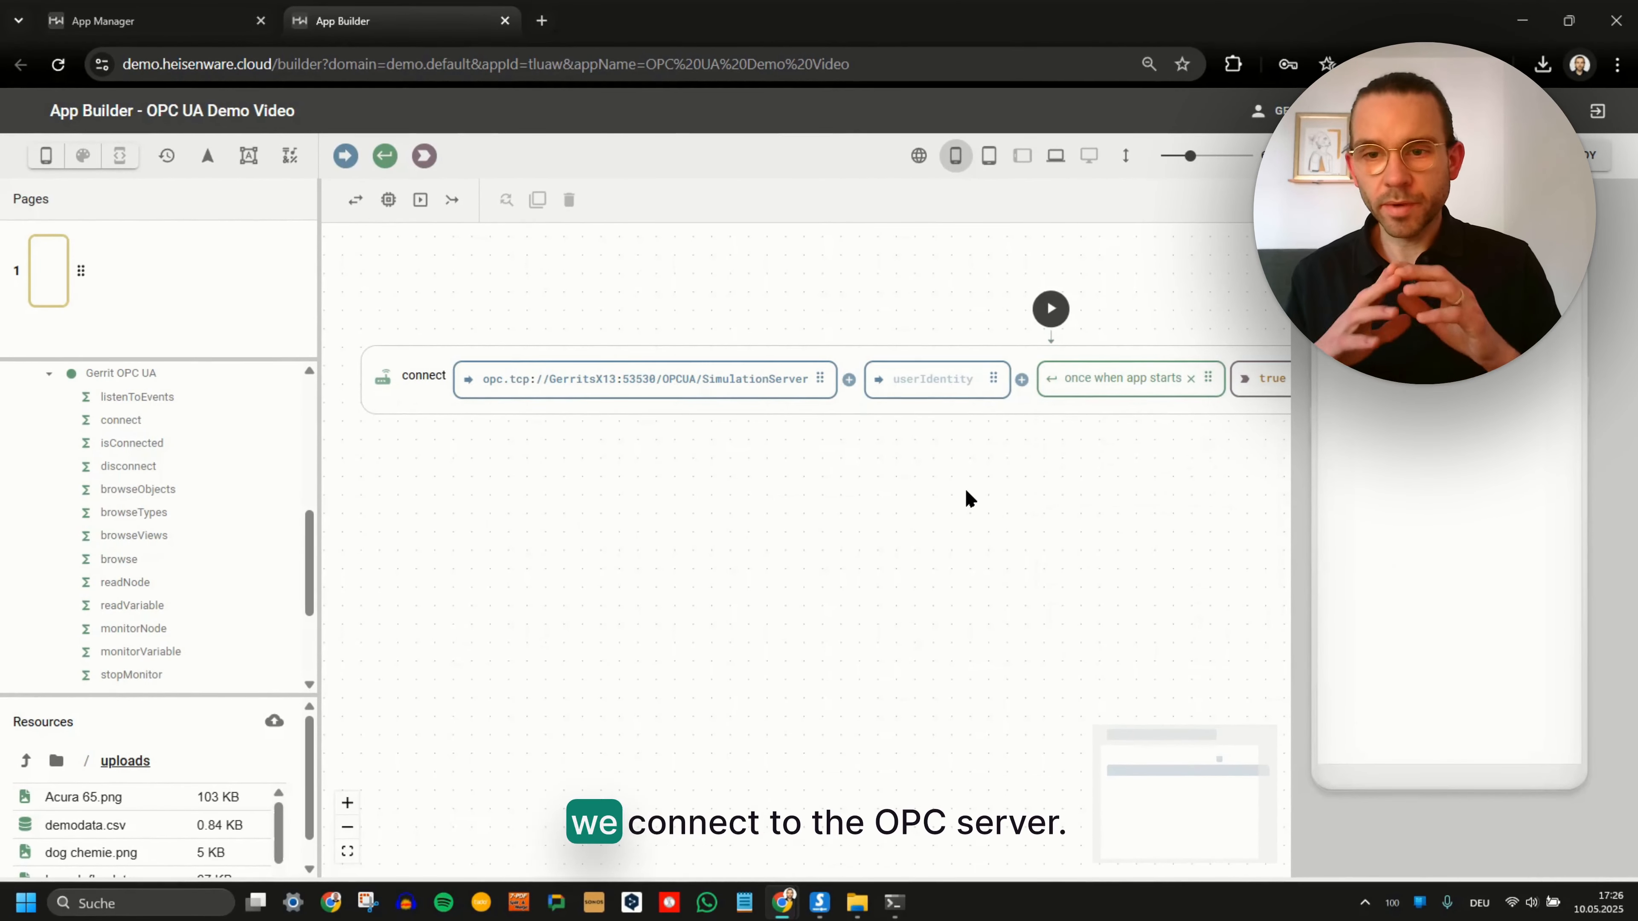
Place the OPC UA instance's browseObjects function below connect and run it without a path.
scroll(911, 491, down, 1)
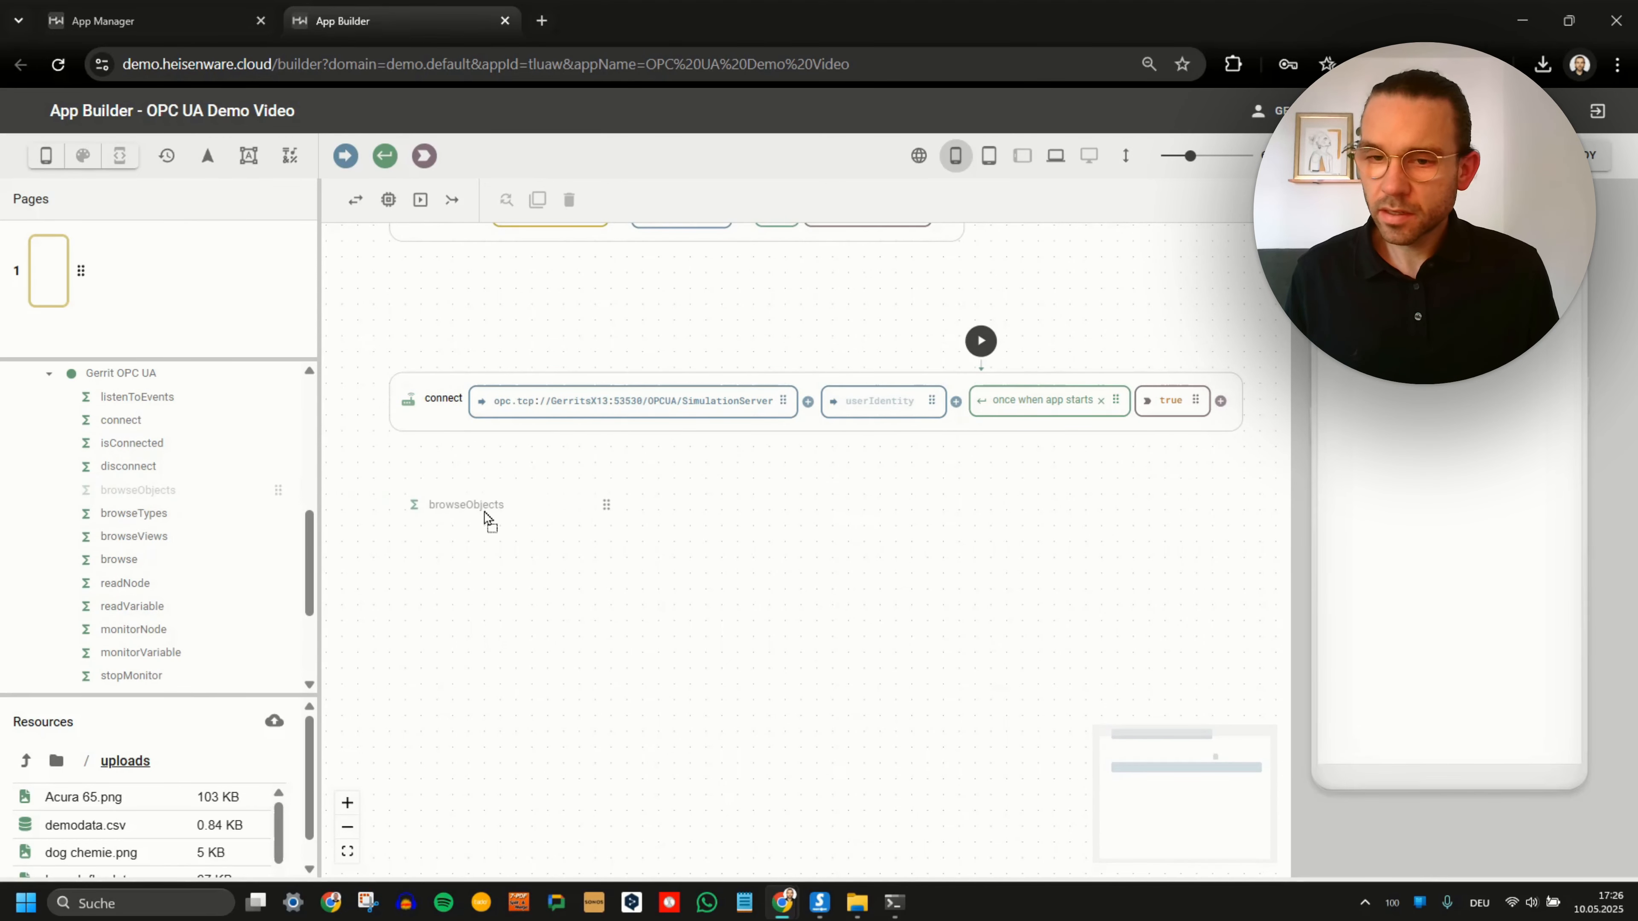
drag(485, 534, 369, 566)
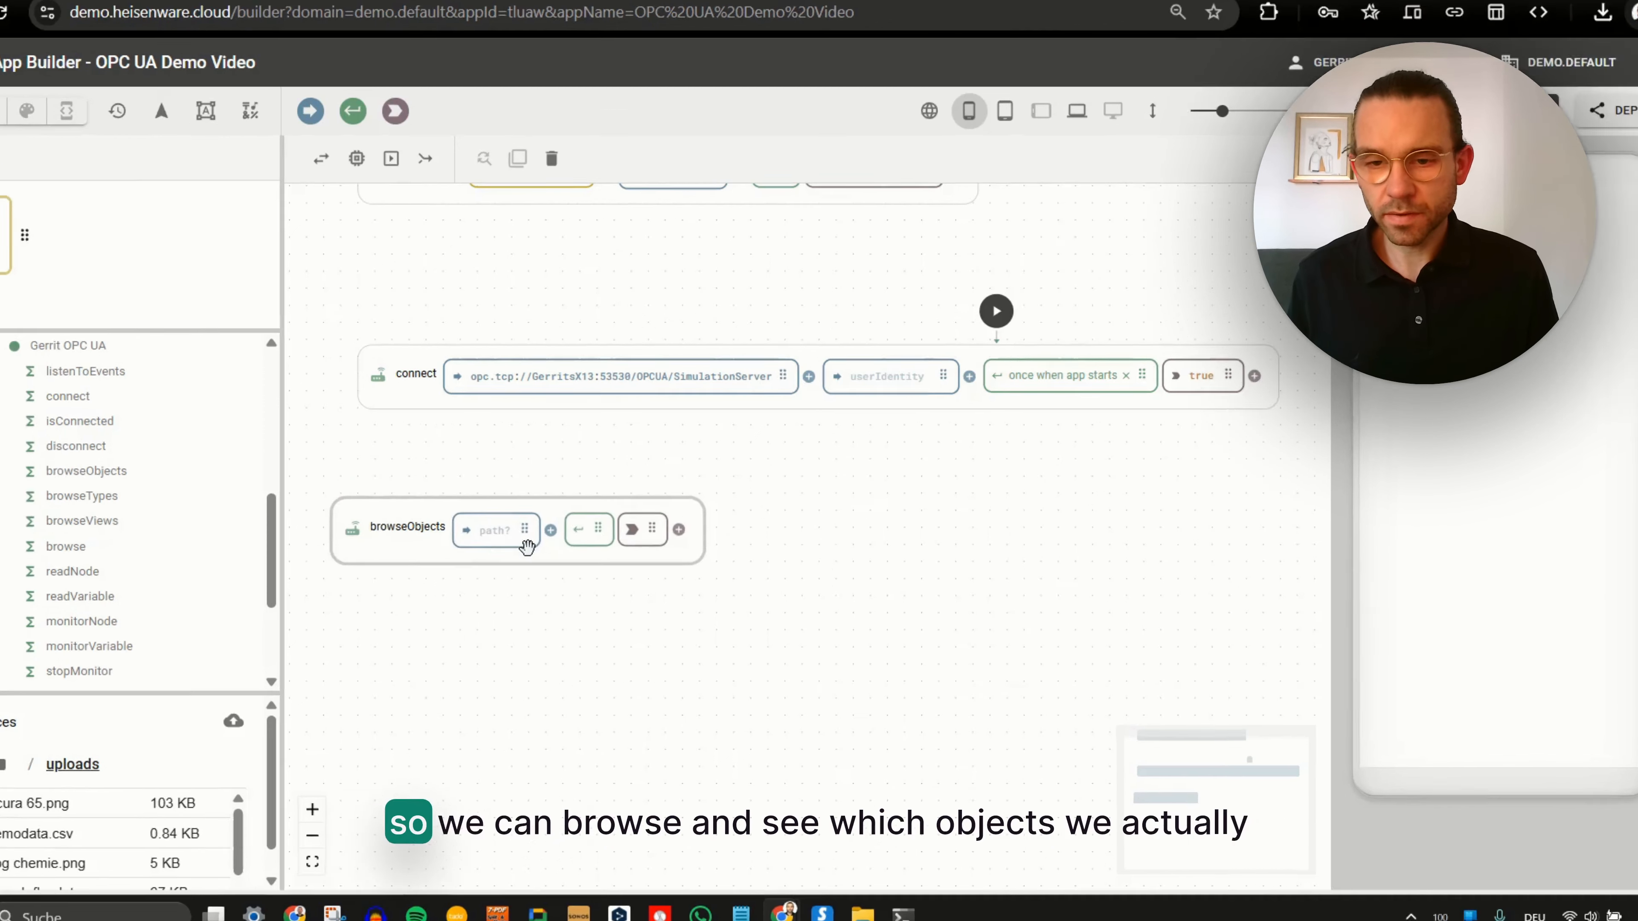
click(581, 530)
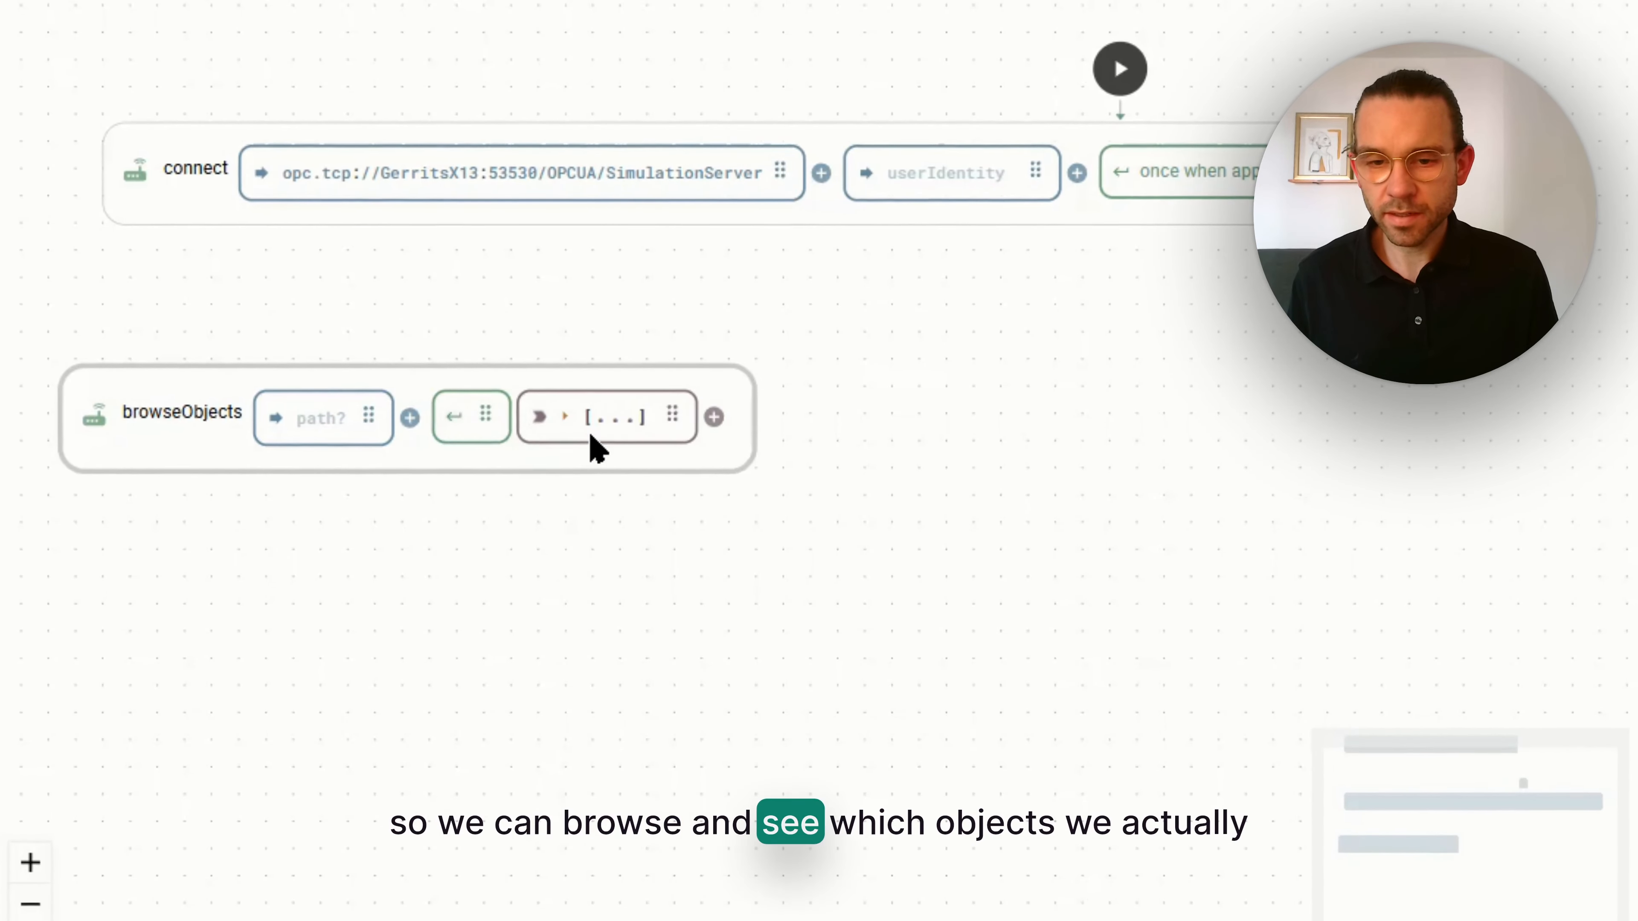
Expand the browseObjects output, copy the Simulation object's browse name 3:Simulation into the path, and run the function again.
click(669, 536)
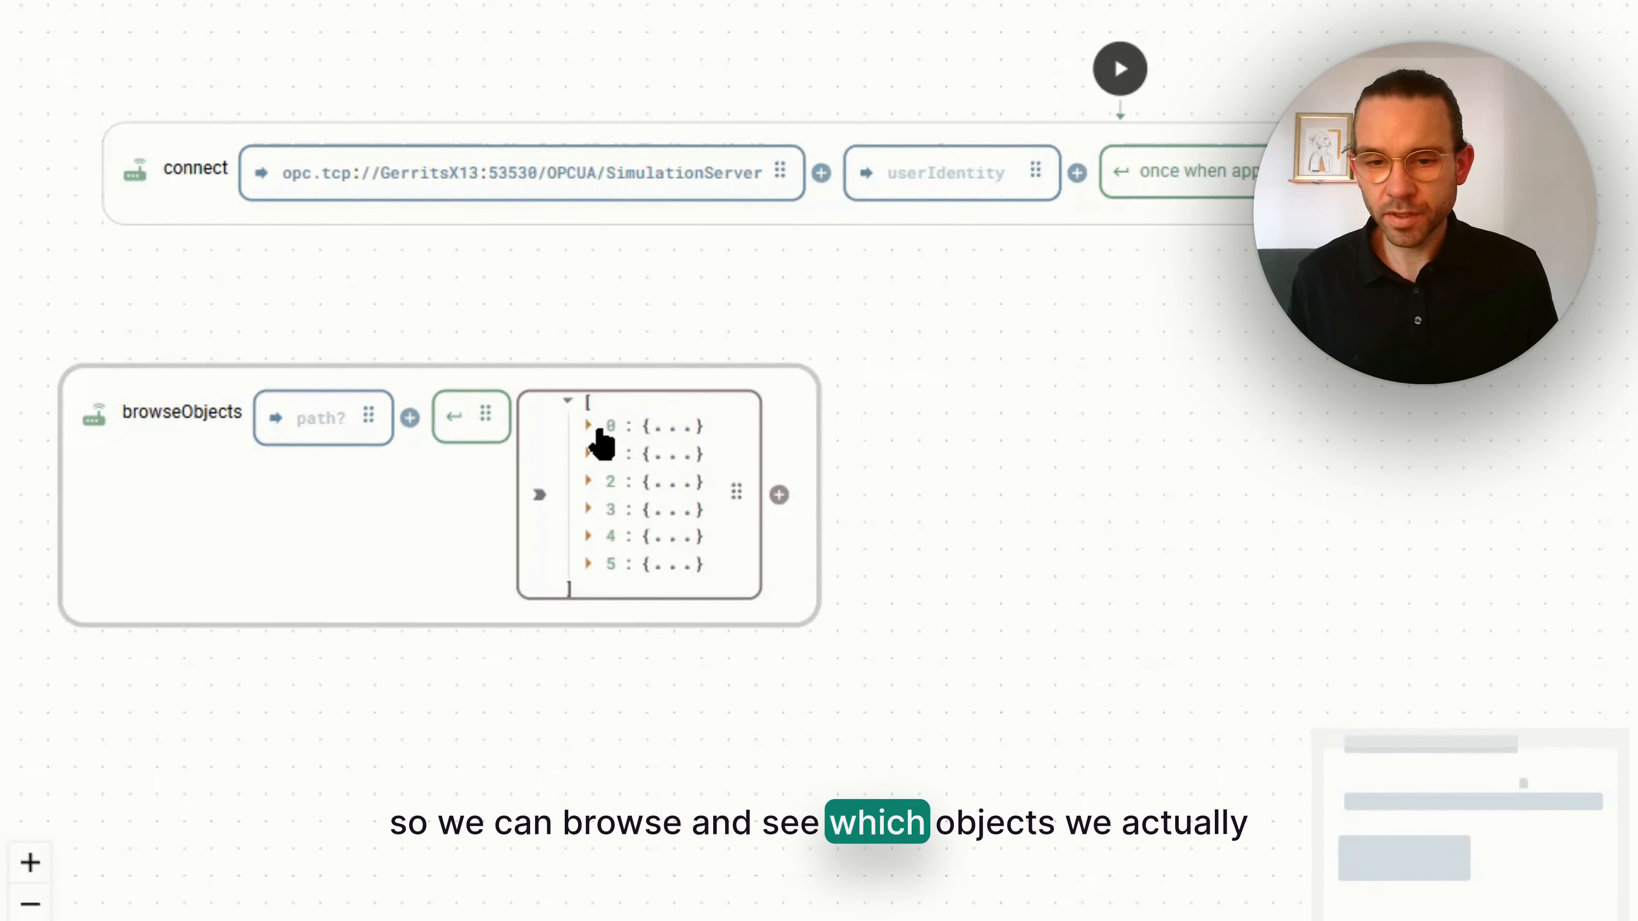
click(672, 456)
click(672, 584)
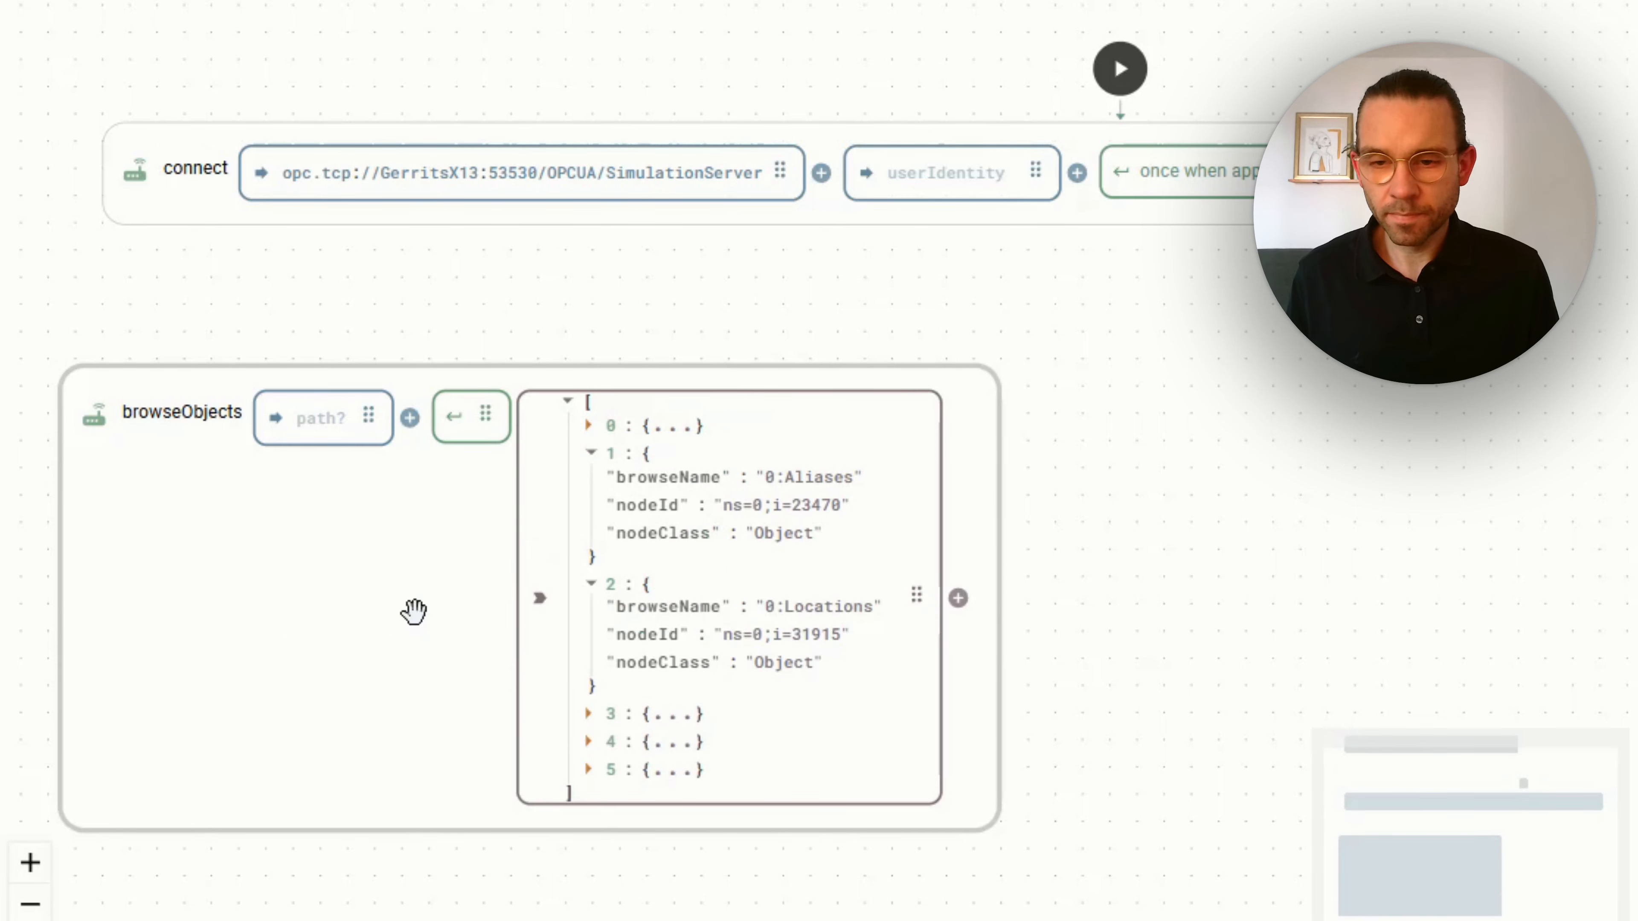
drag(414, 612, 451, 558)
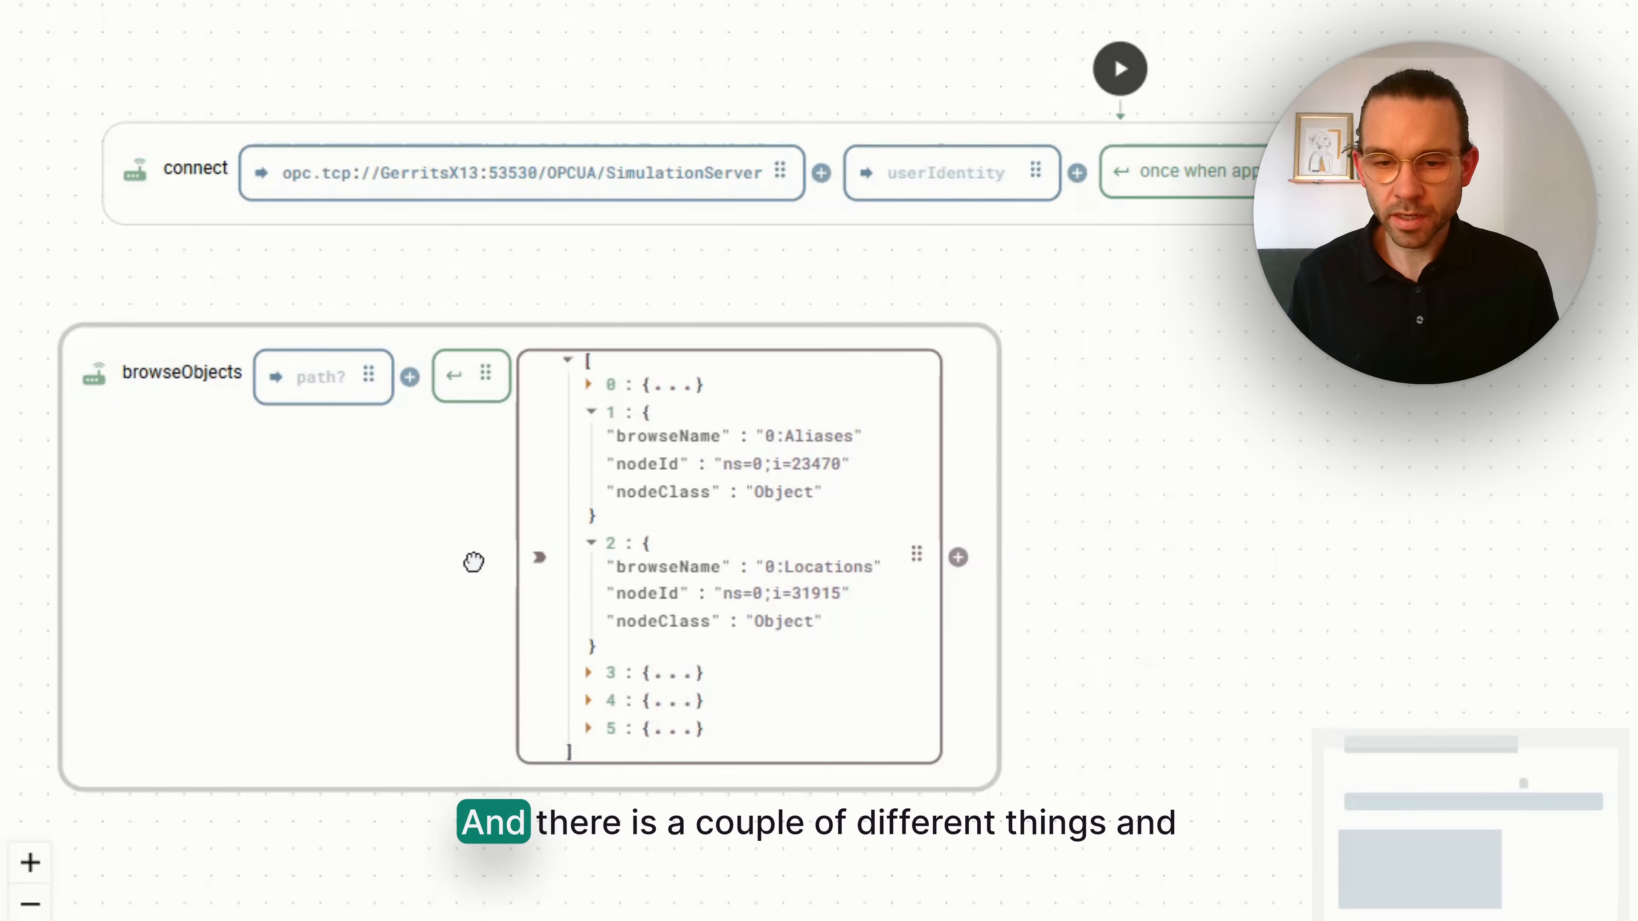
click(669, 665)
scroll(787, 618, down, 3)
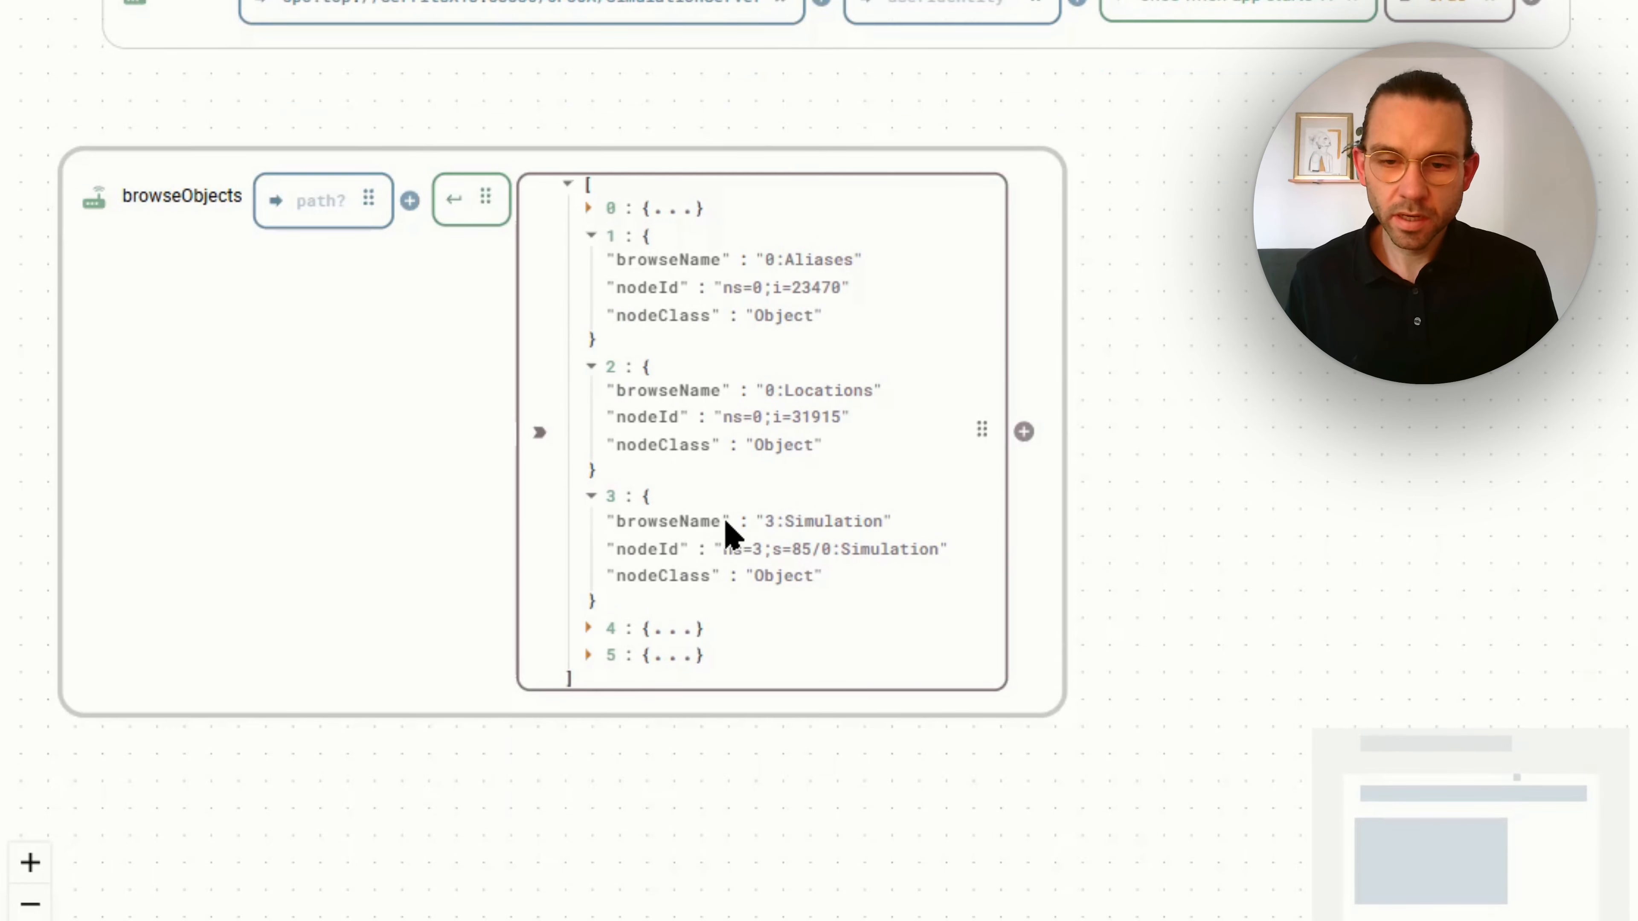
drag(858, 549, 881, 530)
click(333, 195)
key(ctrl+v)
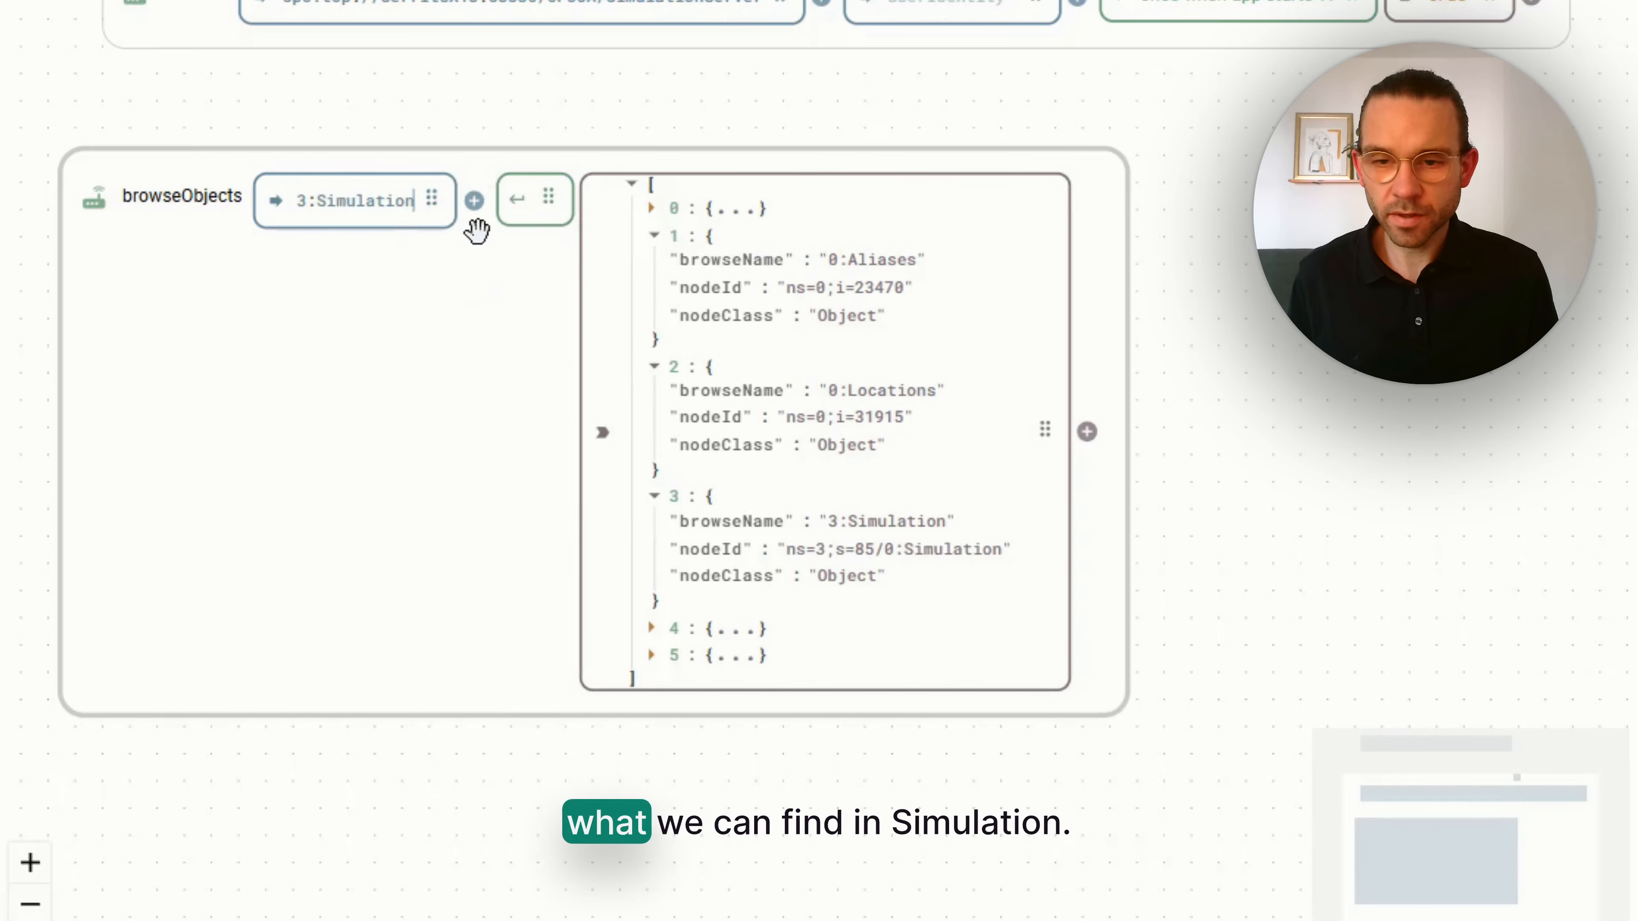
click(521, 207)
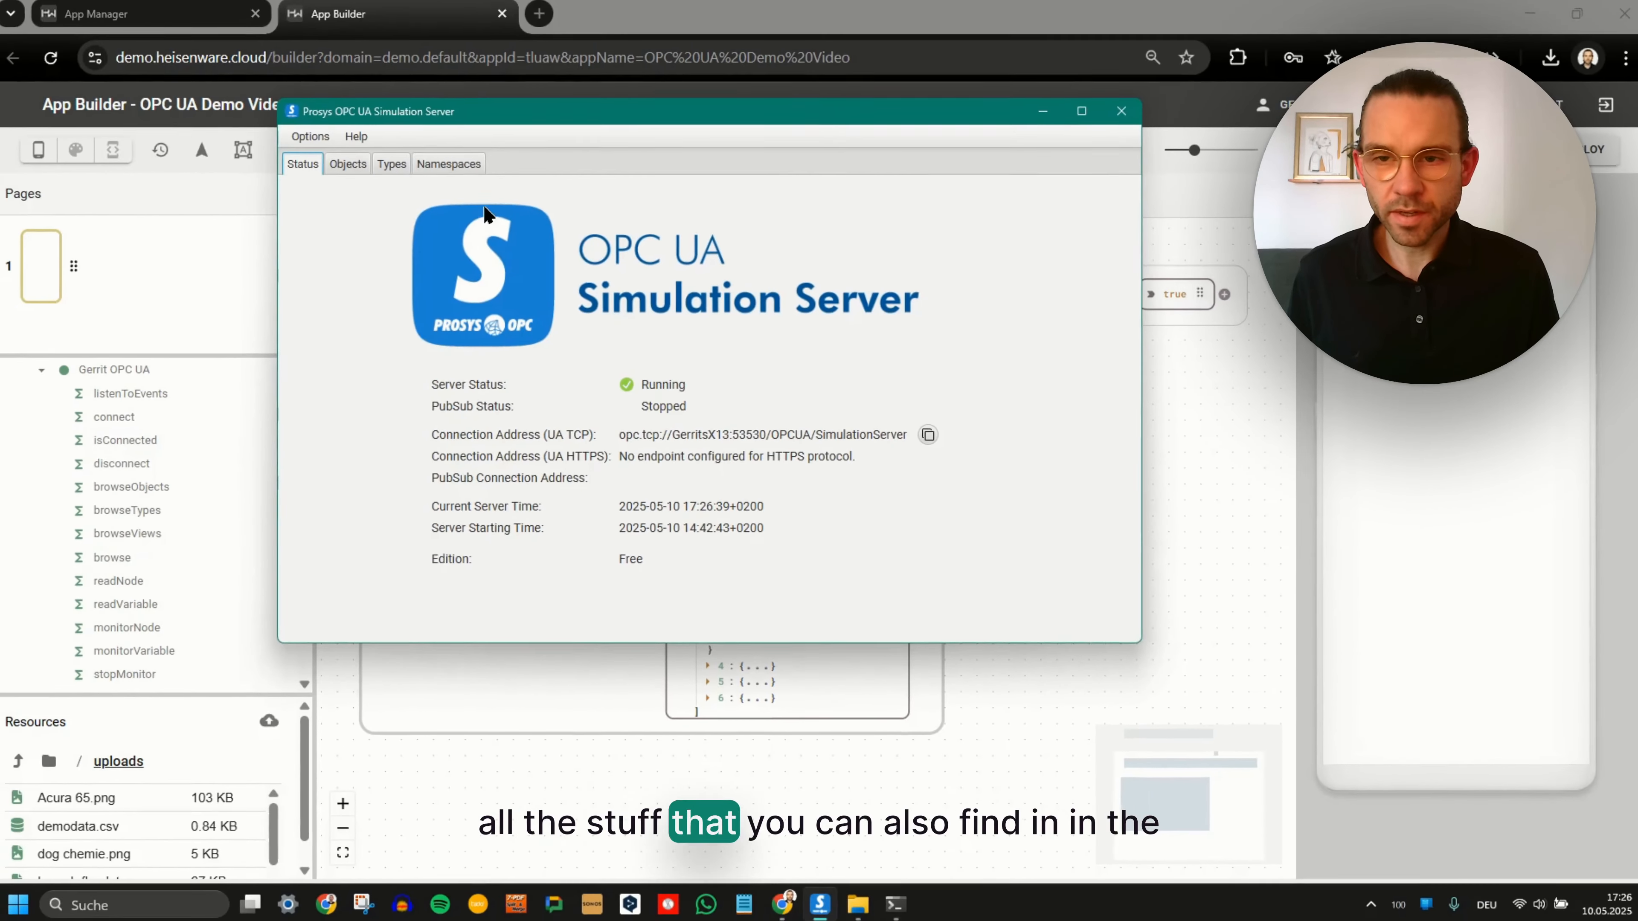
Inspect the Counter, Random and Sawtooth variables under Simulation in Prosys OPC UA Simulation Server, and return to App Builder.
click(348, 164)
click(395, 317)
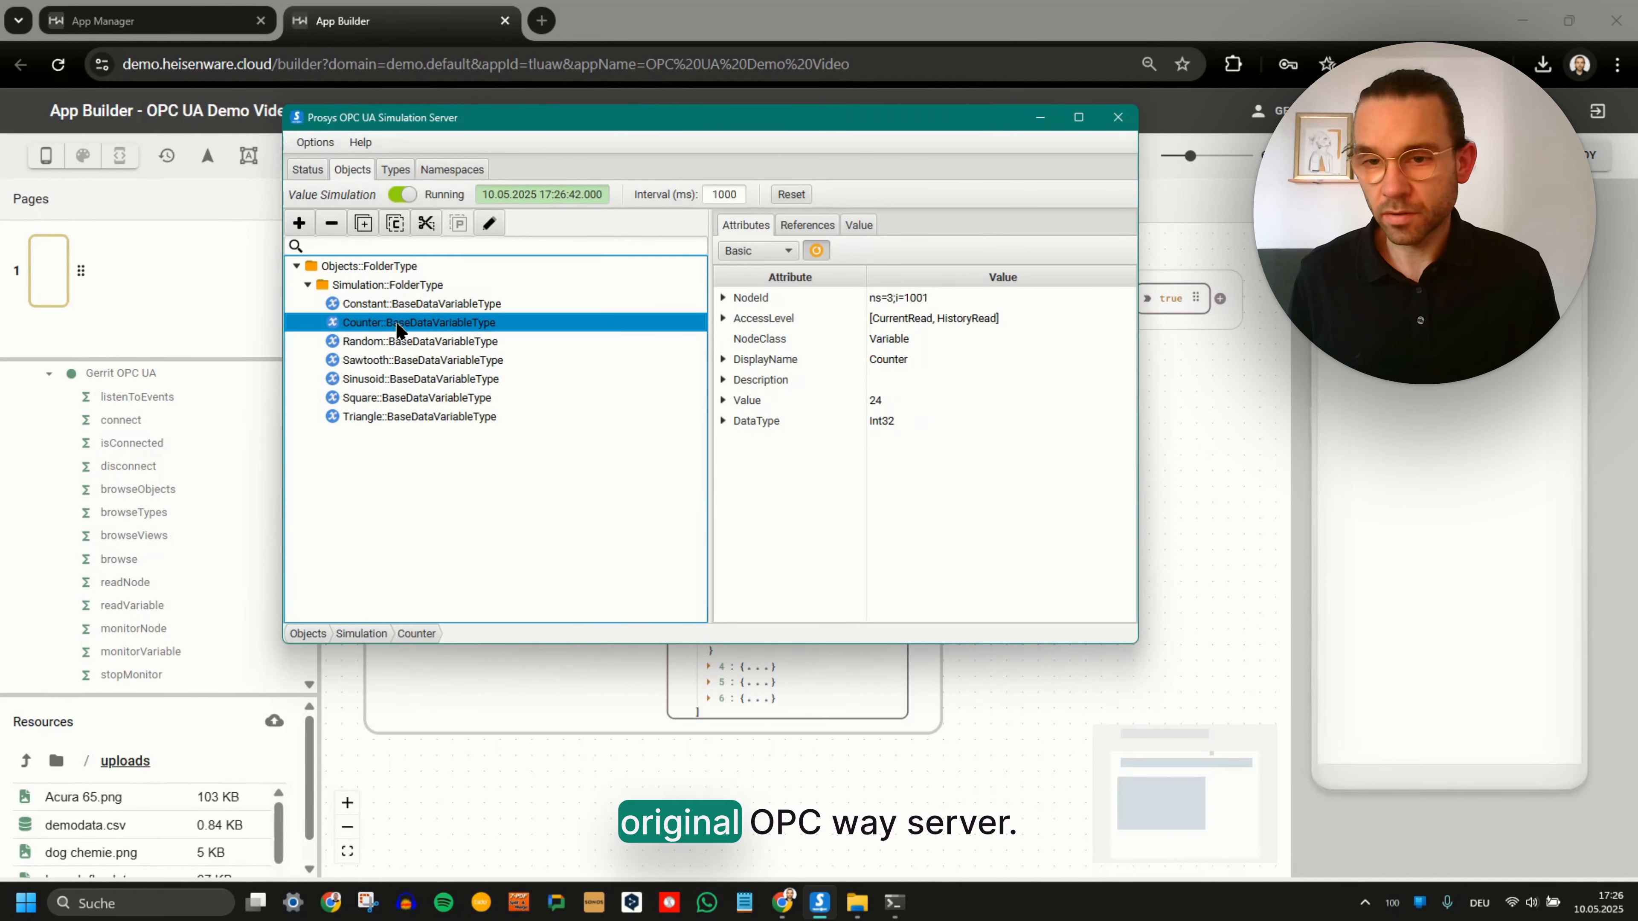
click(399, 341)
click(404, 360)
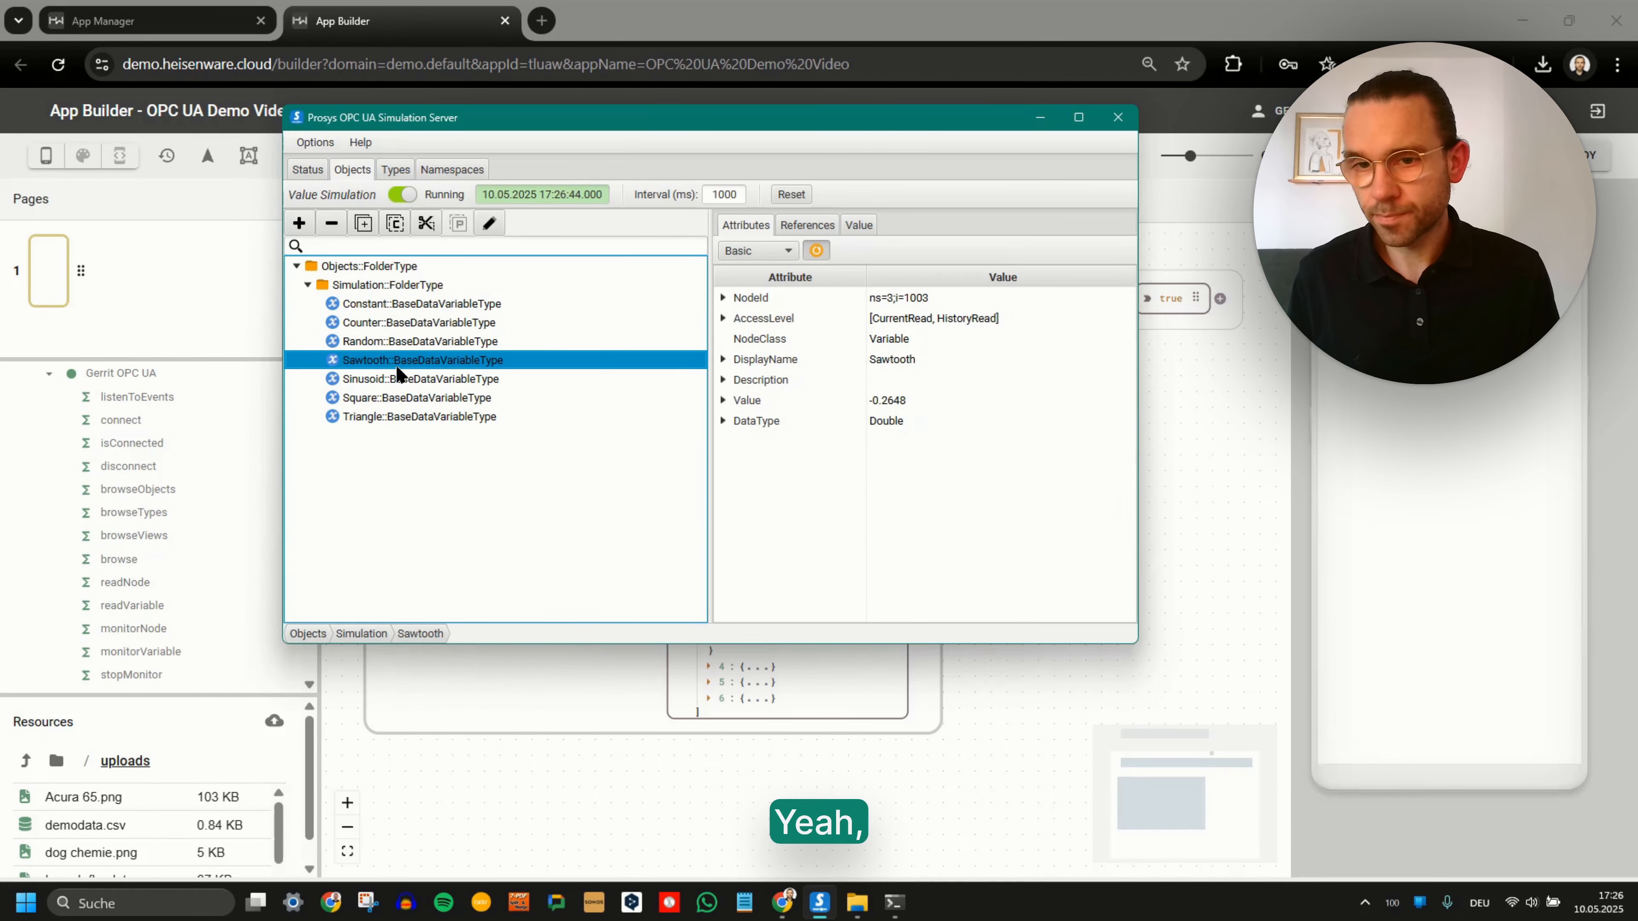
click(1178, 566)
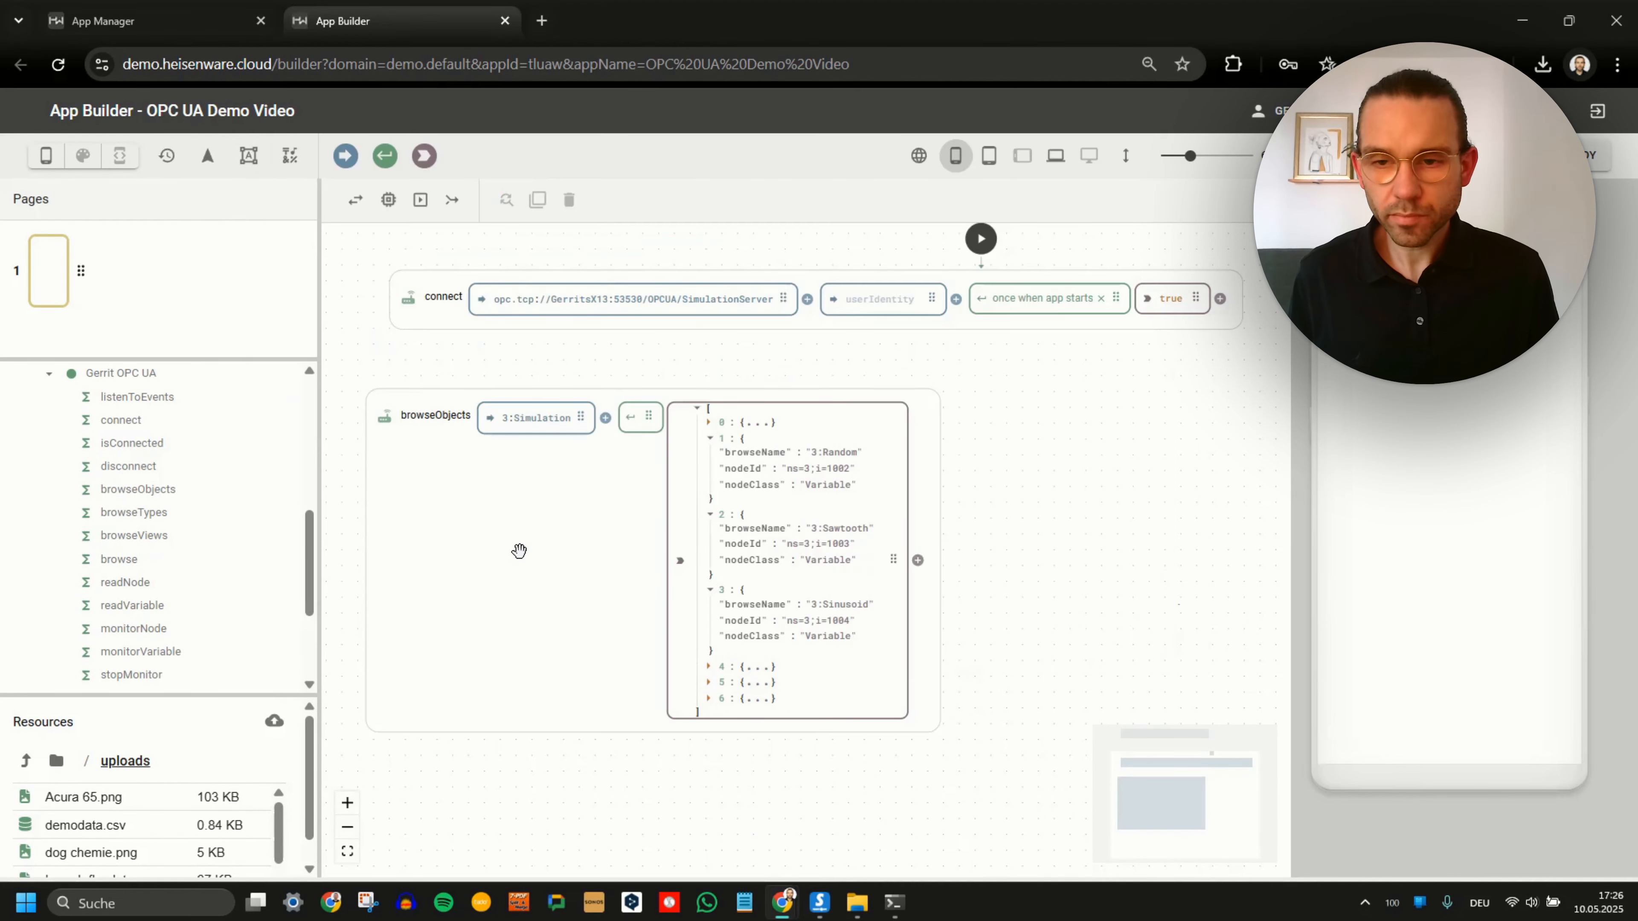
Move the browseObjects function aside to the right of connect and place the readVariable function below connect.
scroll(519, 551, down, 3)
drag(519, 571, 1095, 515)
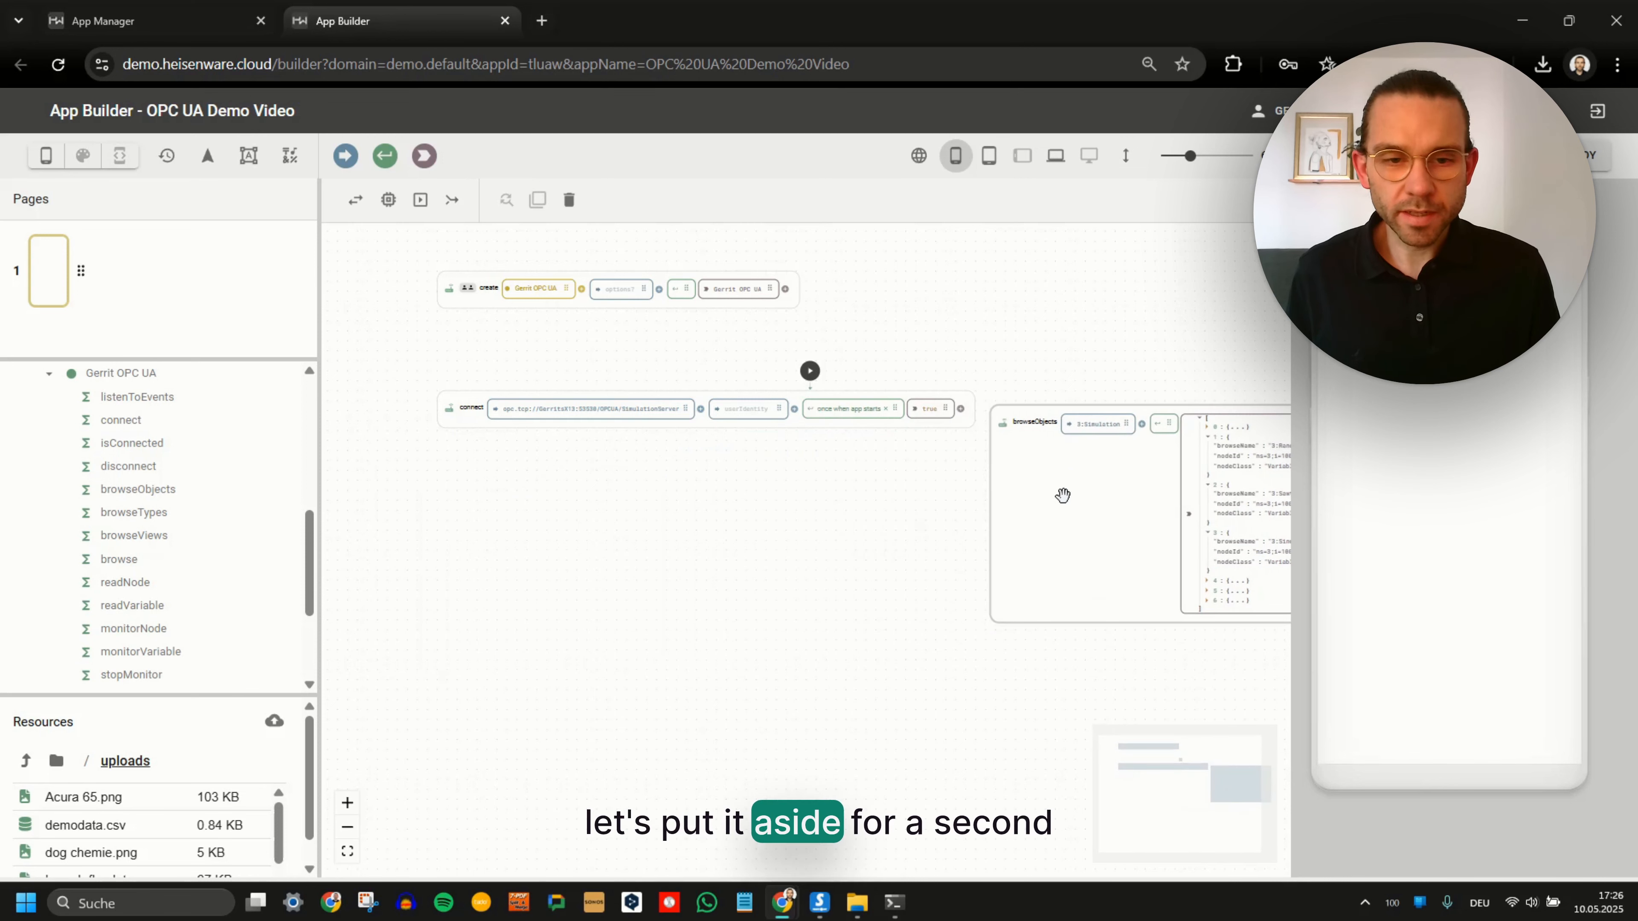
scroll(482, 528, up, 3)
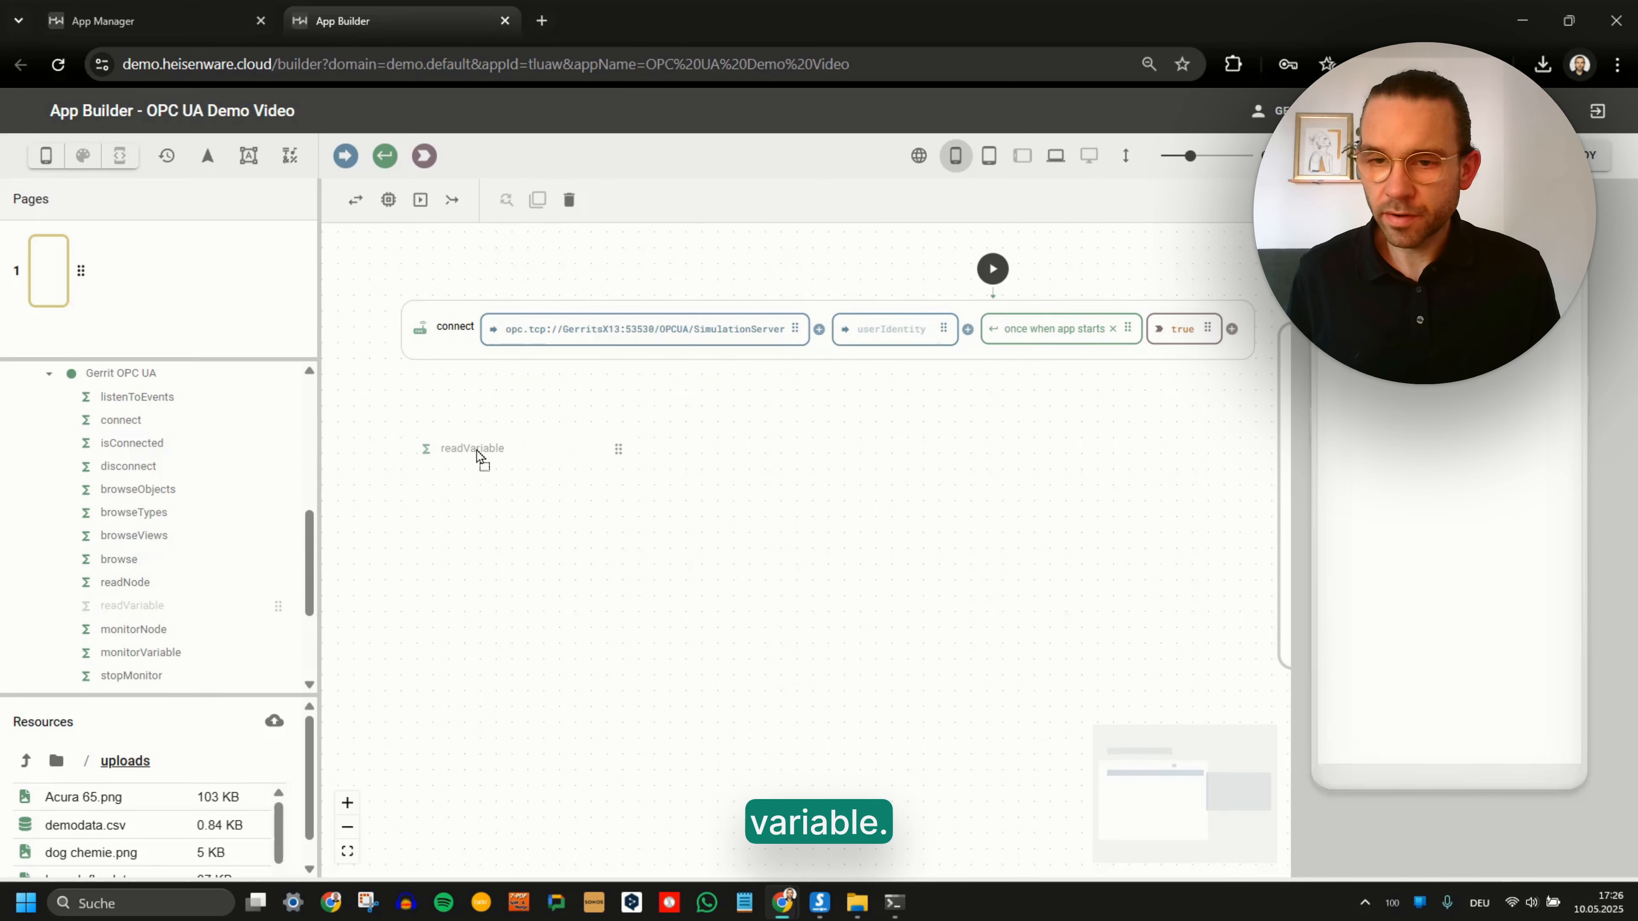
Copy the Counter's node ID ns=3;i=1001 from the browseObjects output into readVariable's address and read the variable.
scroll(581, 506, right, 10)
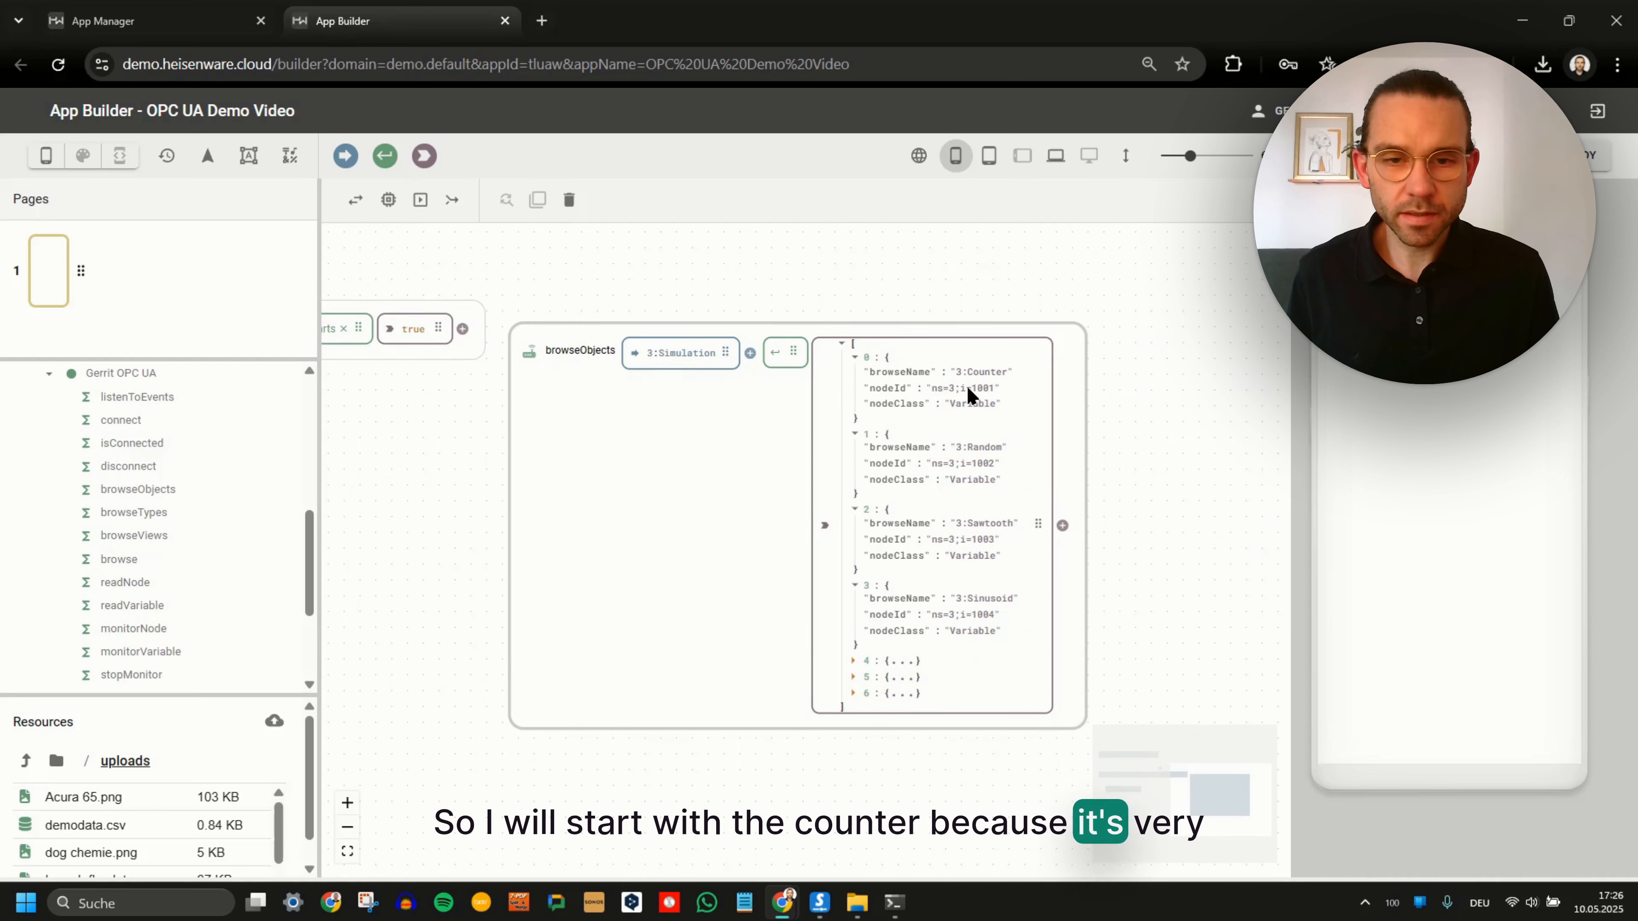
drag(994, 387, 935, 387)
key(ctrl+c)
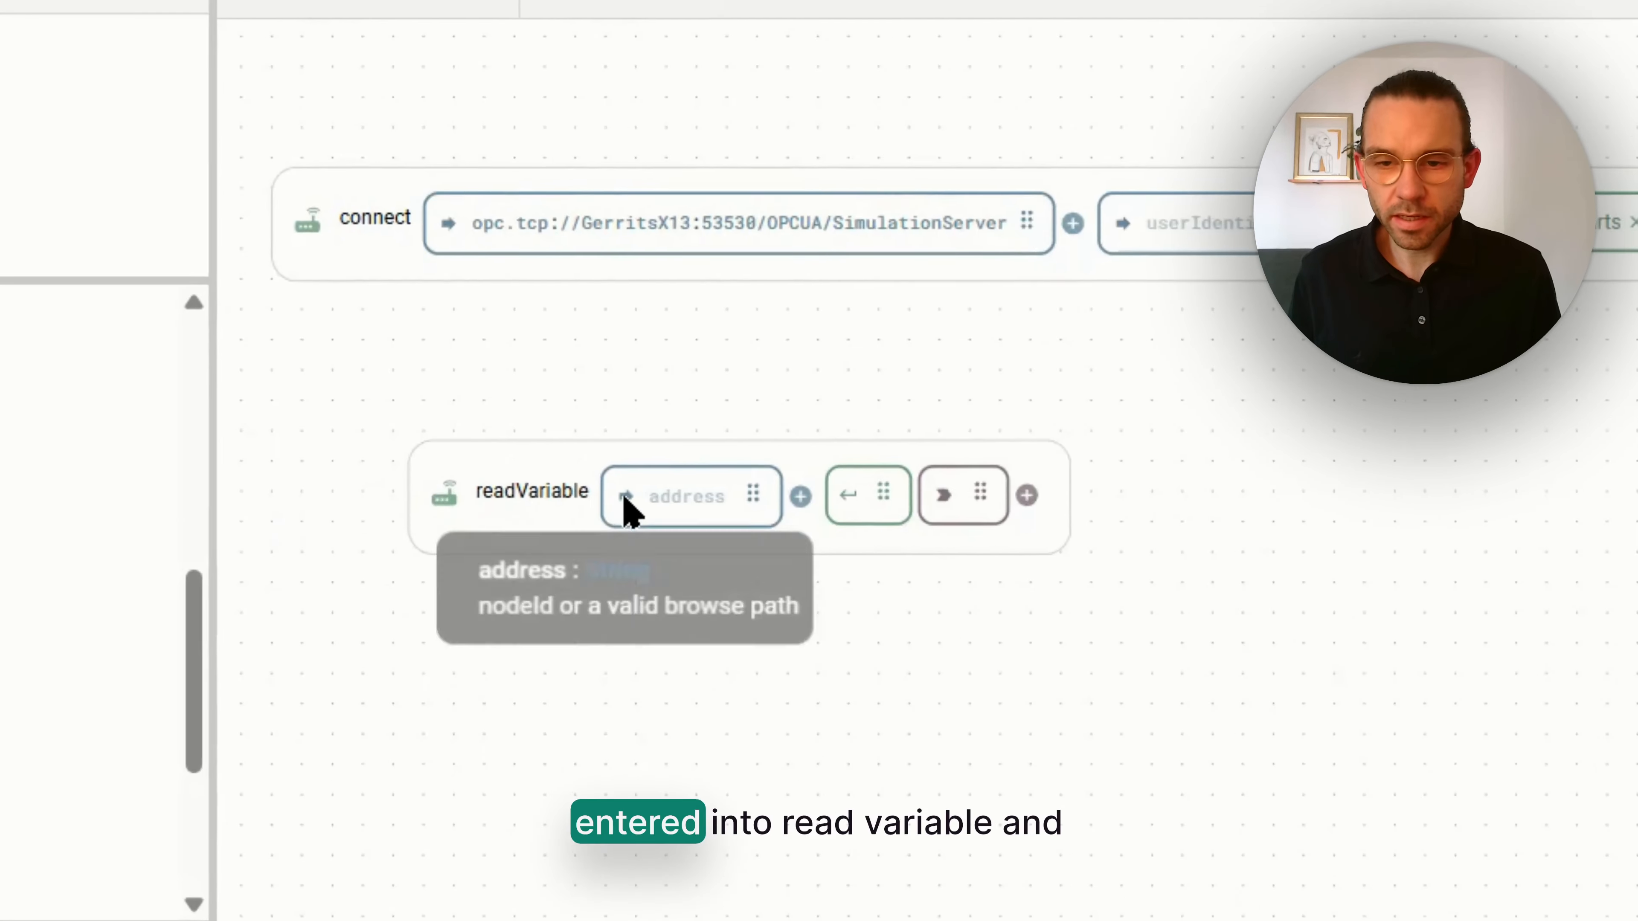
click(468, 472)
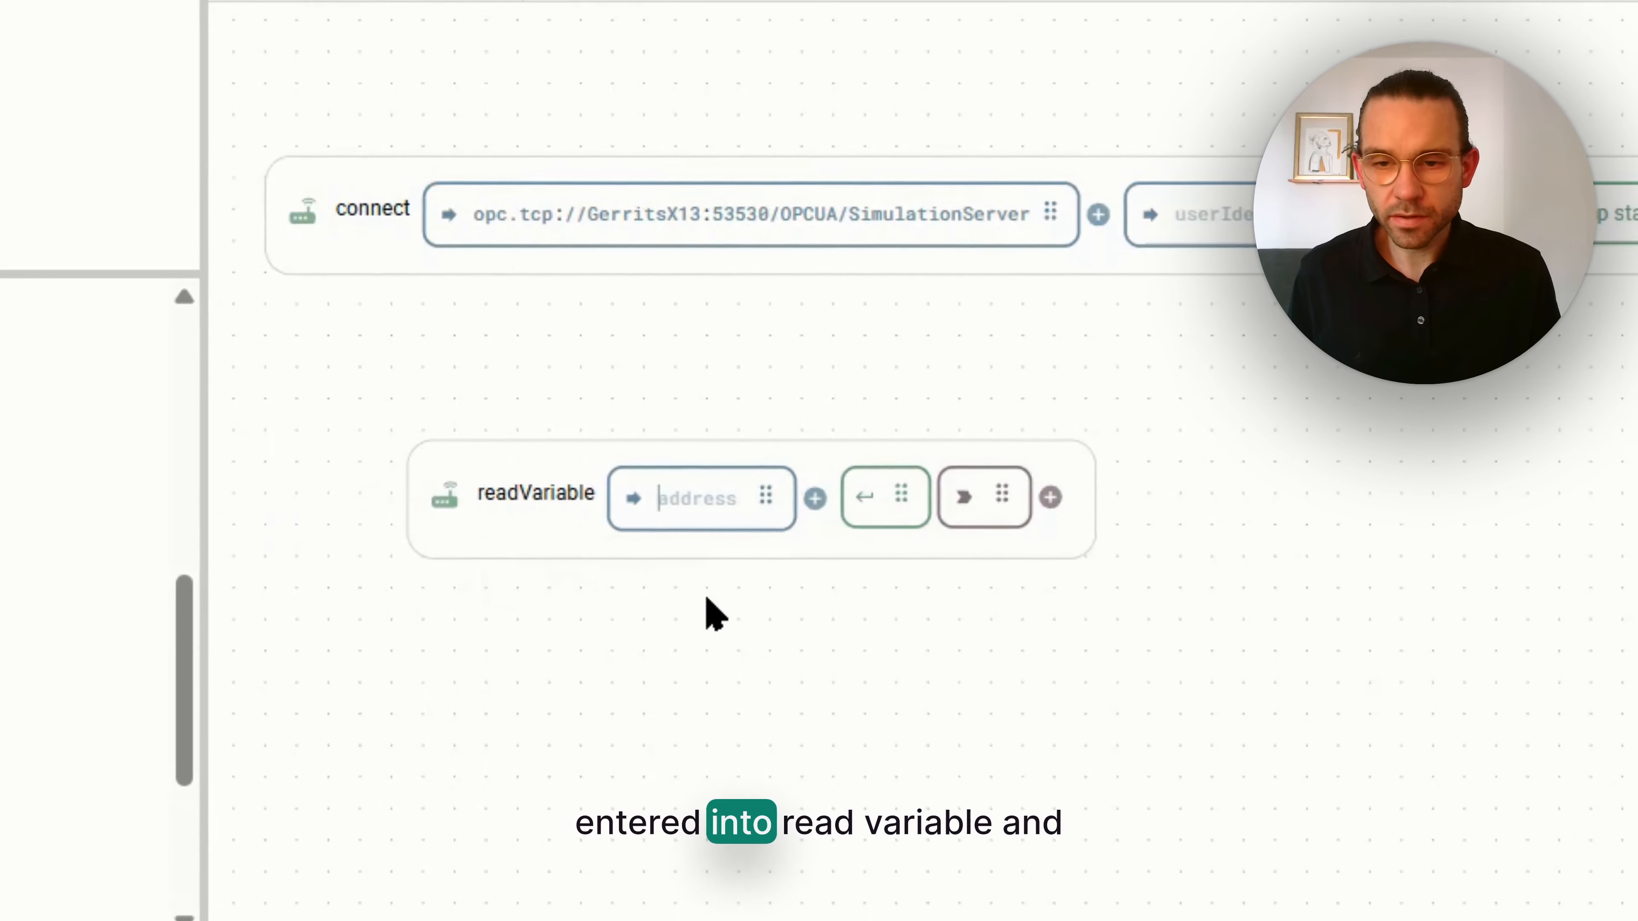
key(ctrl+v)
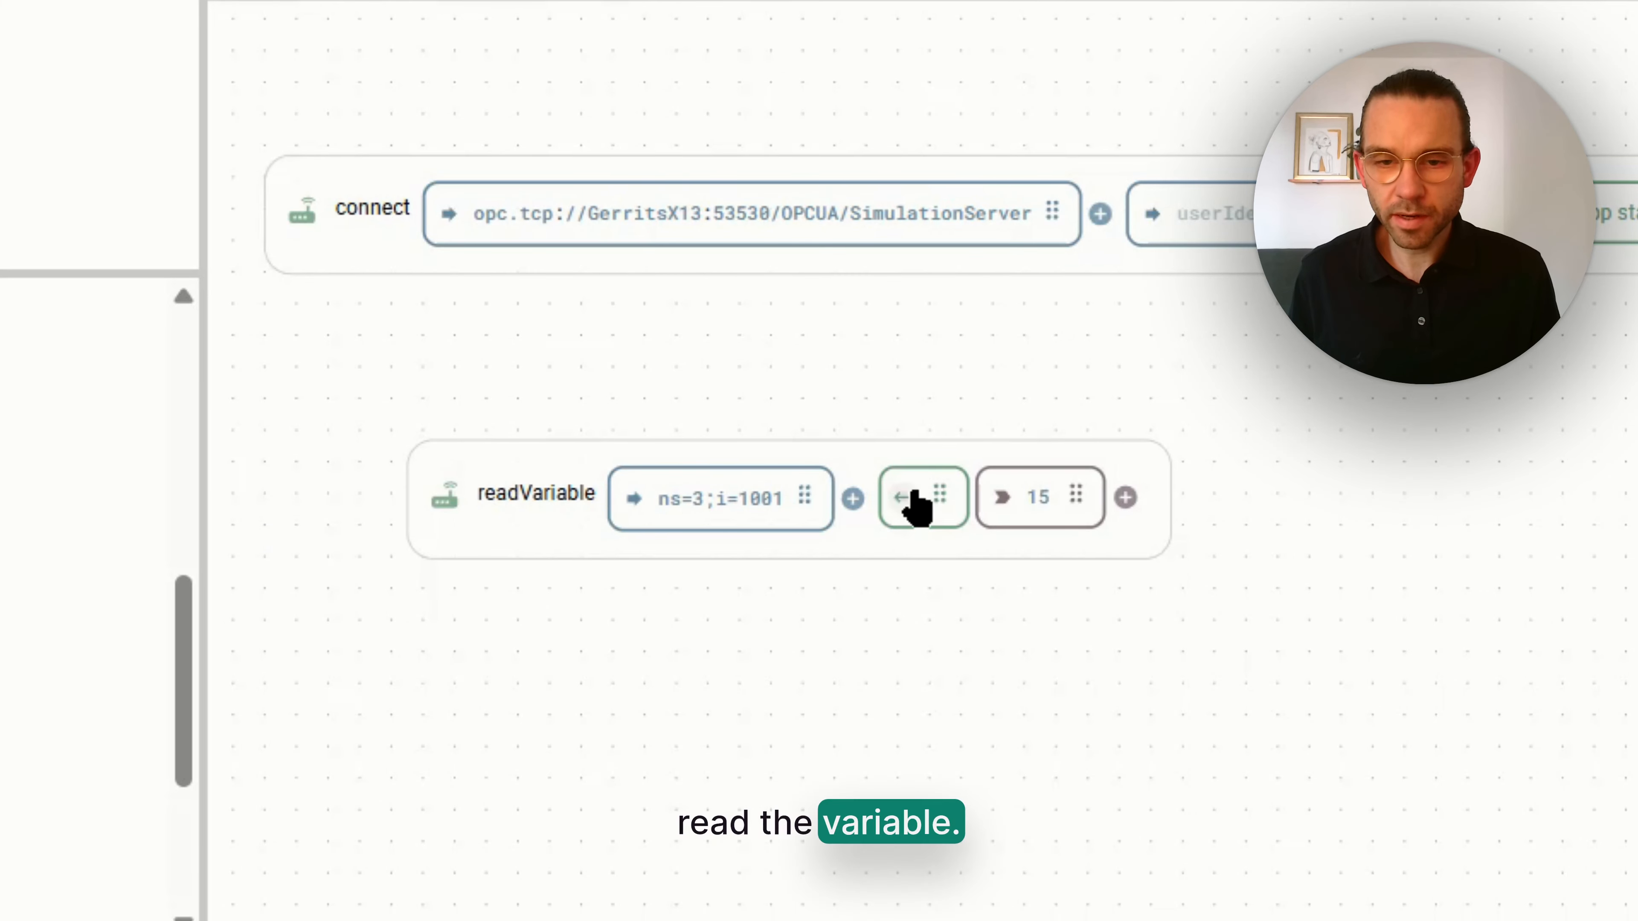
click(913, 496)
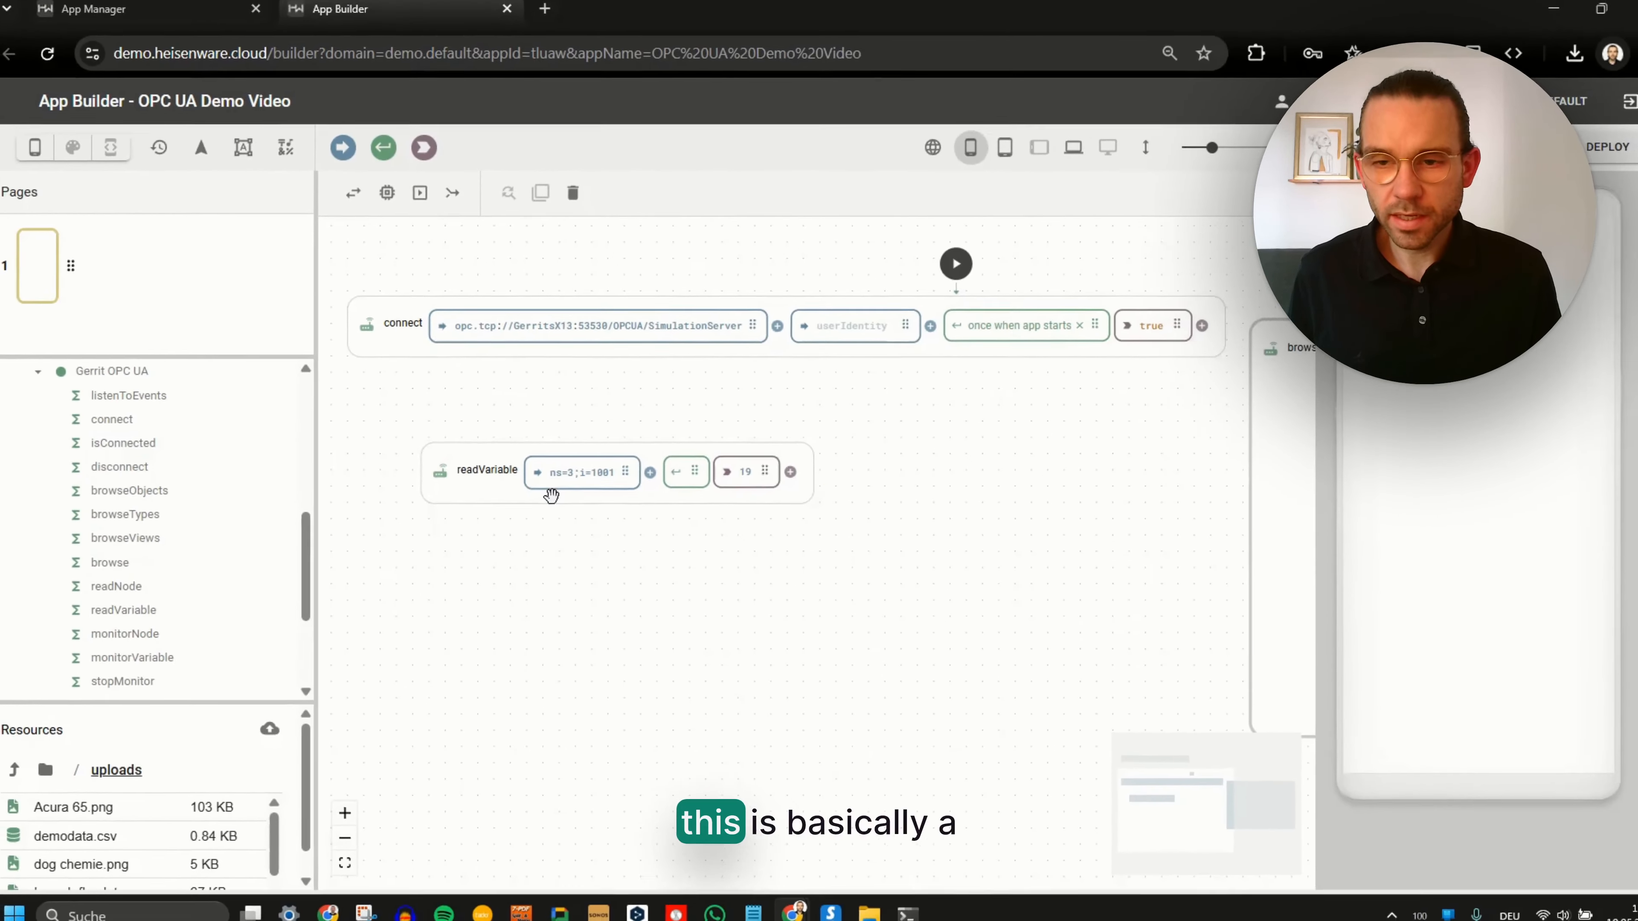
Place the monitorVariable function below readVariable, aligned with the connect function, and delete readVariable.
drag(674, 548, 537, 560)
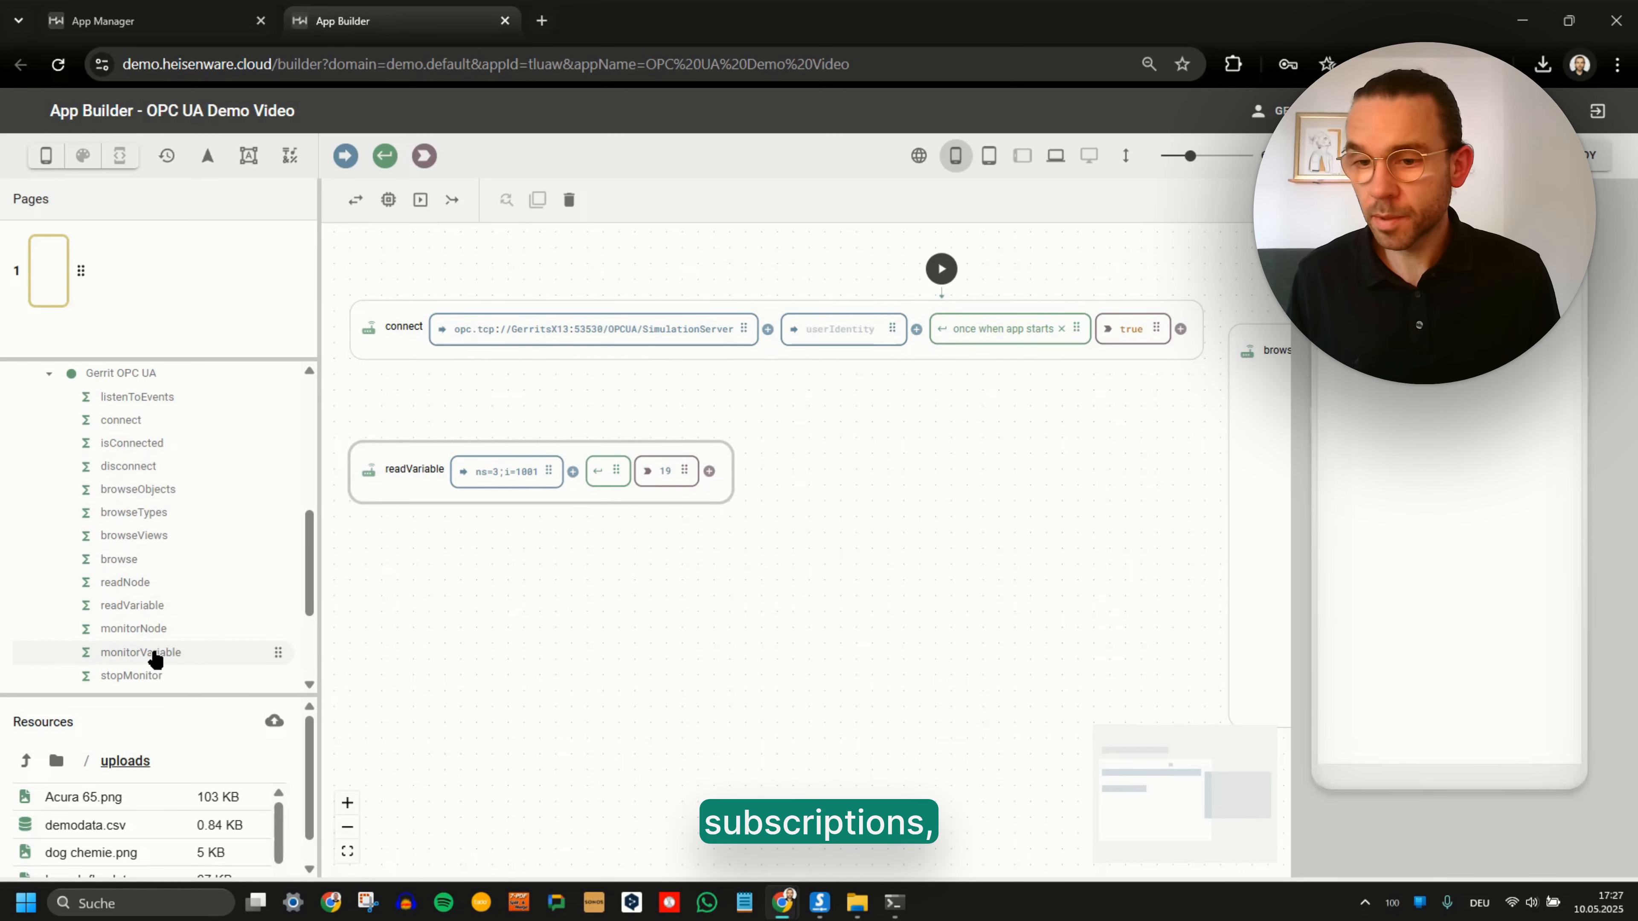
drag(461, 581, 457, 583)
drag(567, 616, 494, 618)
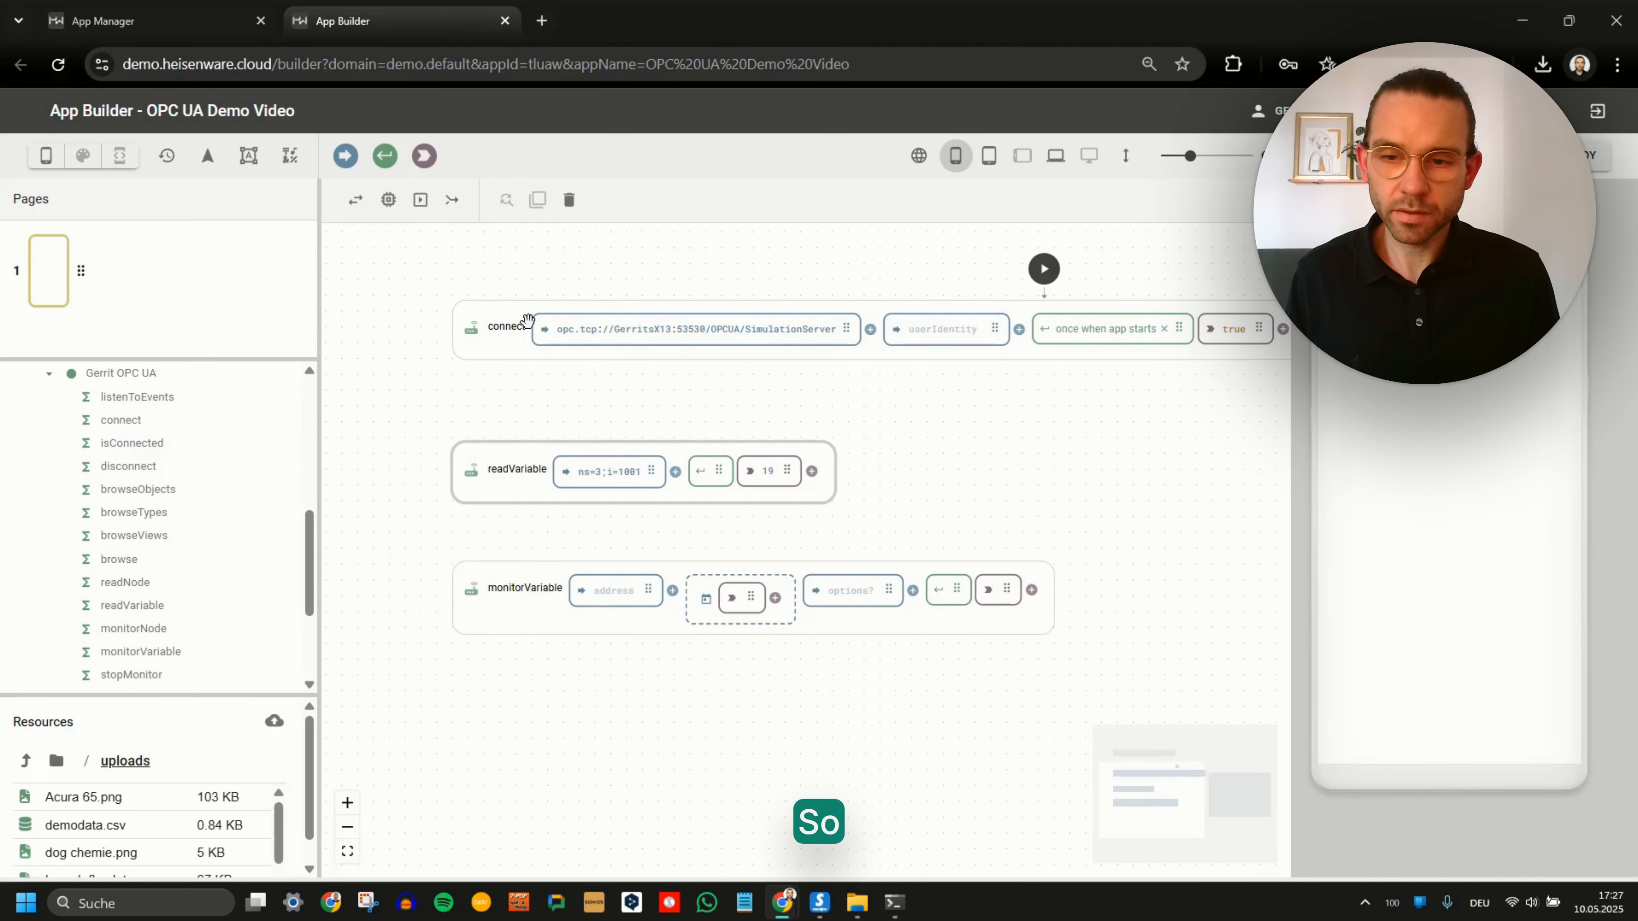
click(568, 200)
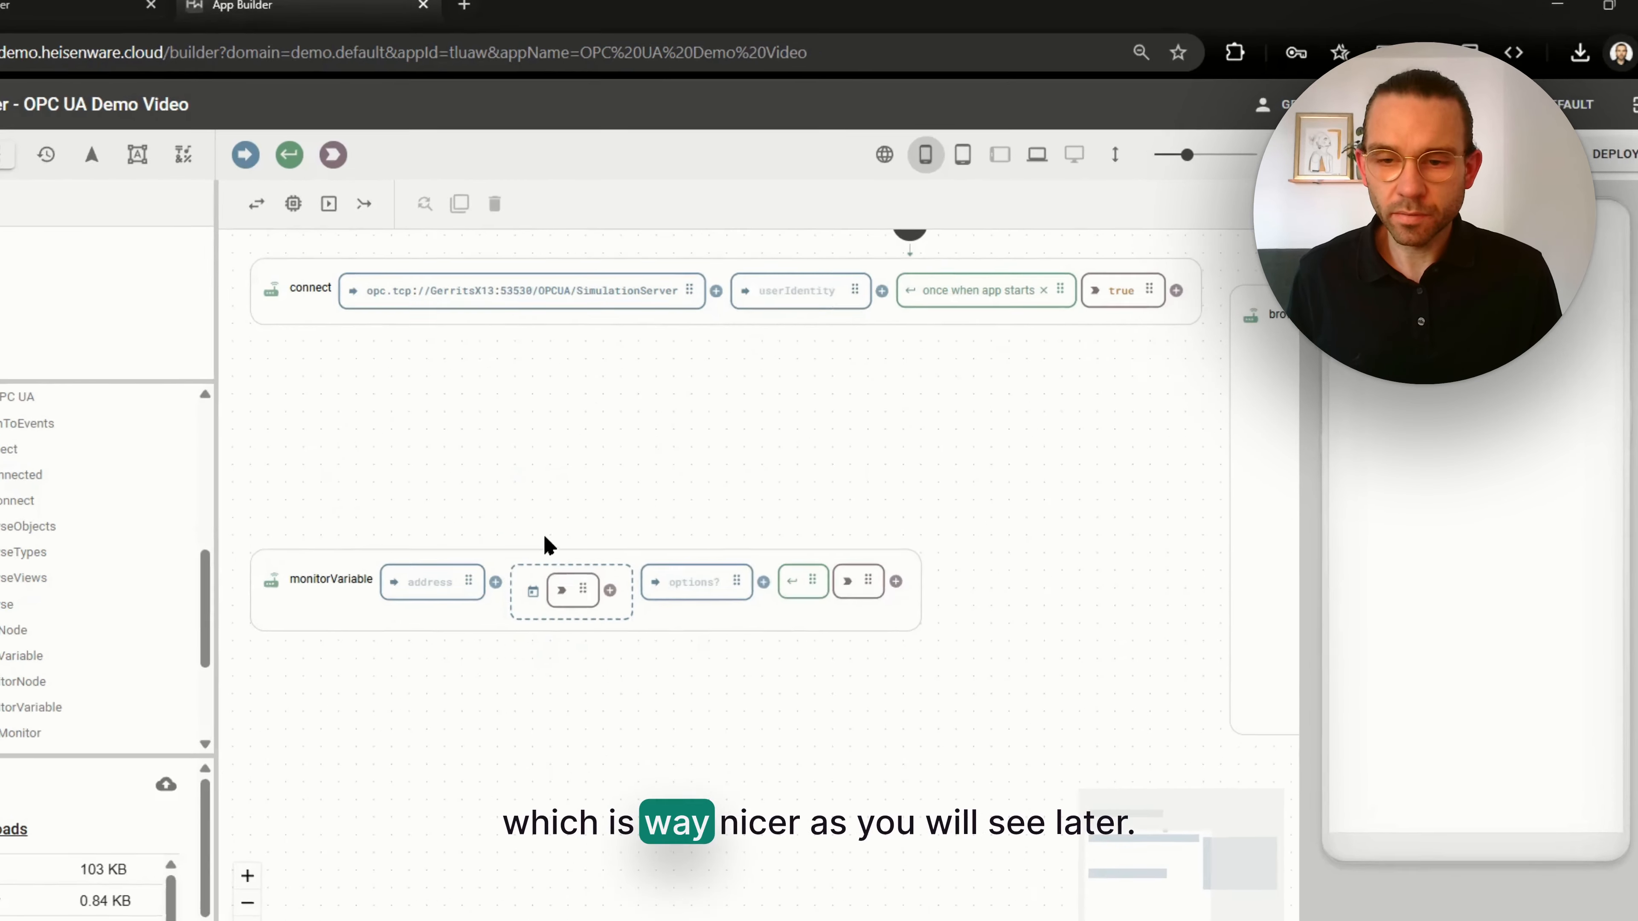
Set monitorVariable's address to ns=3;i=1001 and trigger it from the connect function's output when that output is true.
click(282, 671)
key(ctrl+v)
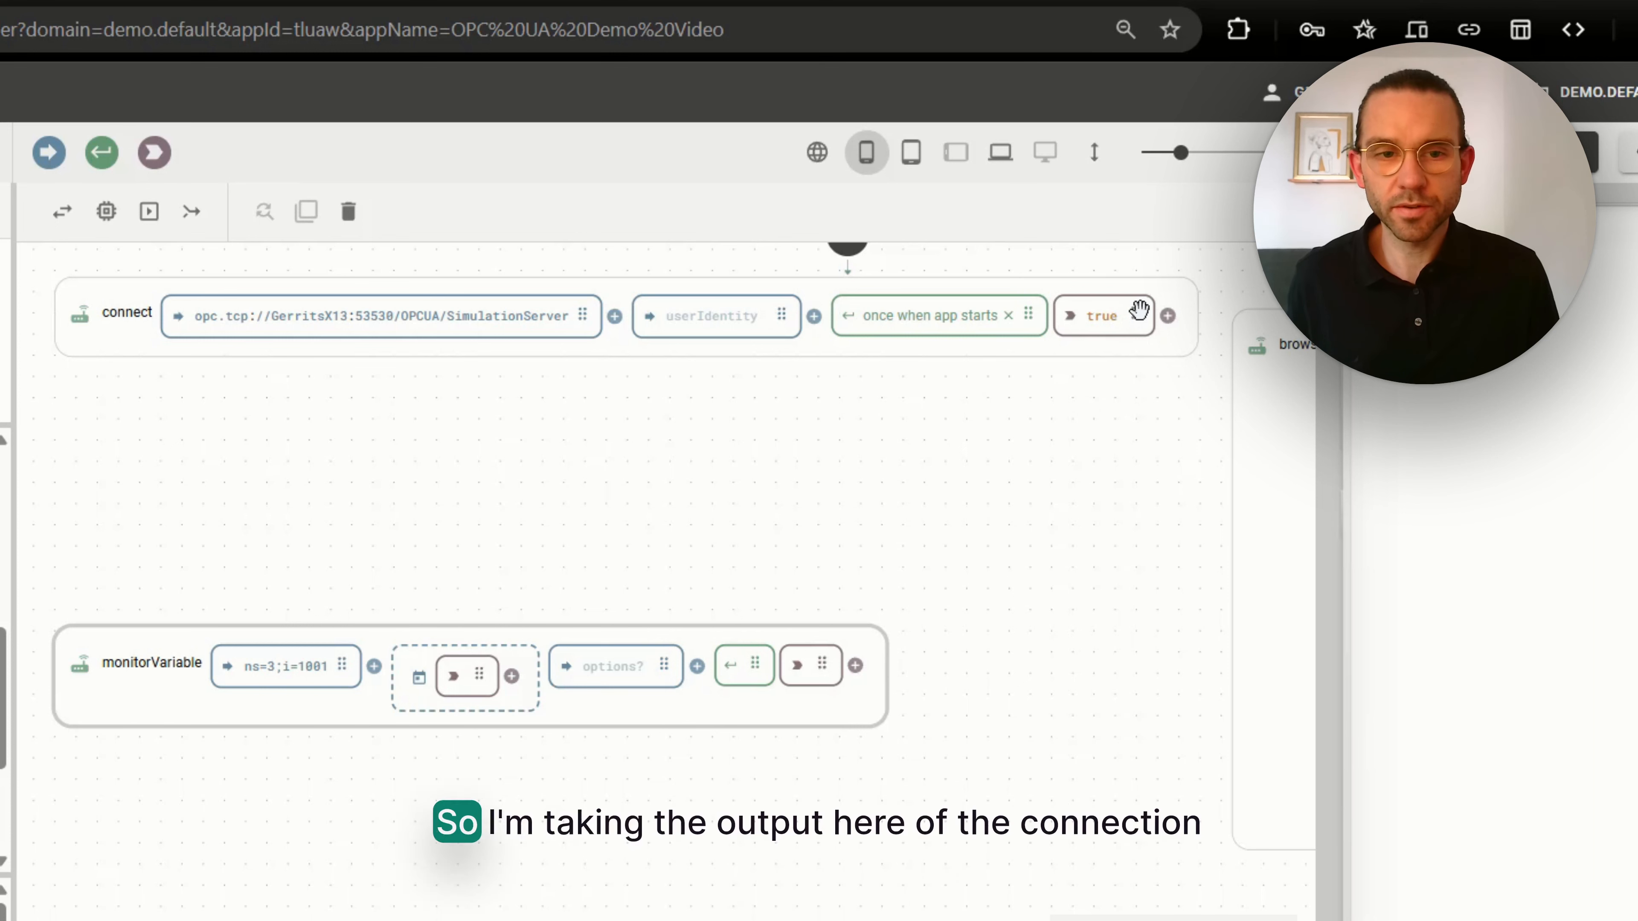
drag(1138, 311, 749, 668)
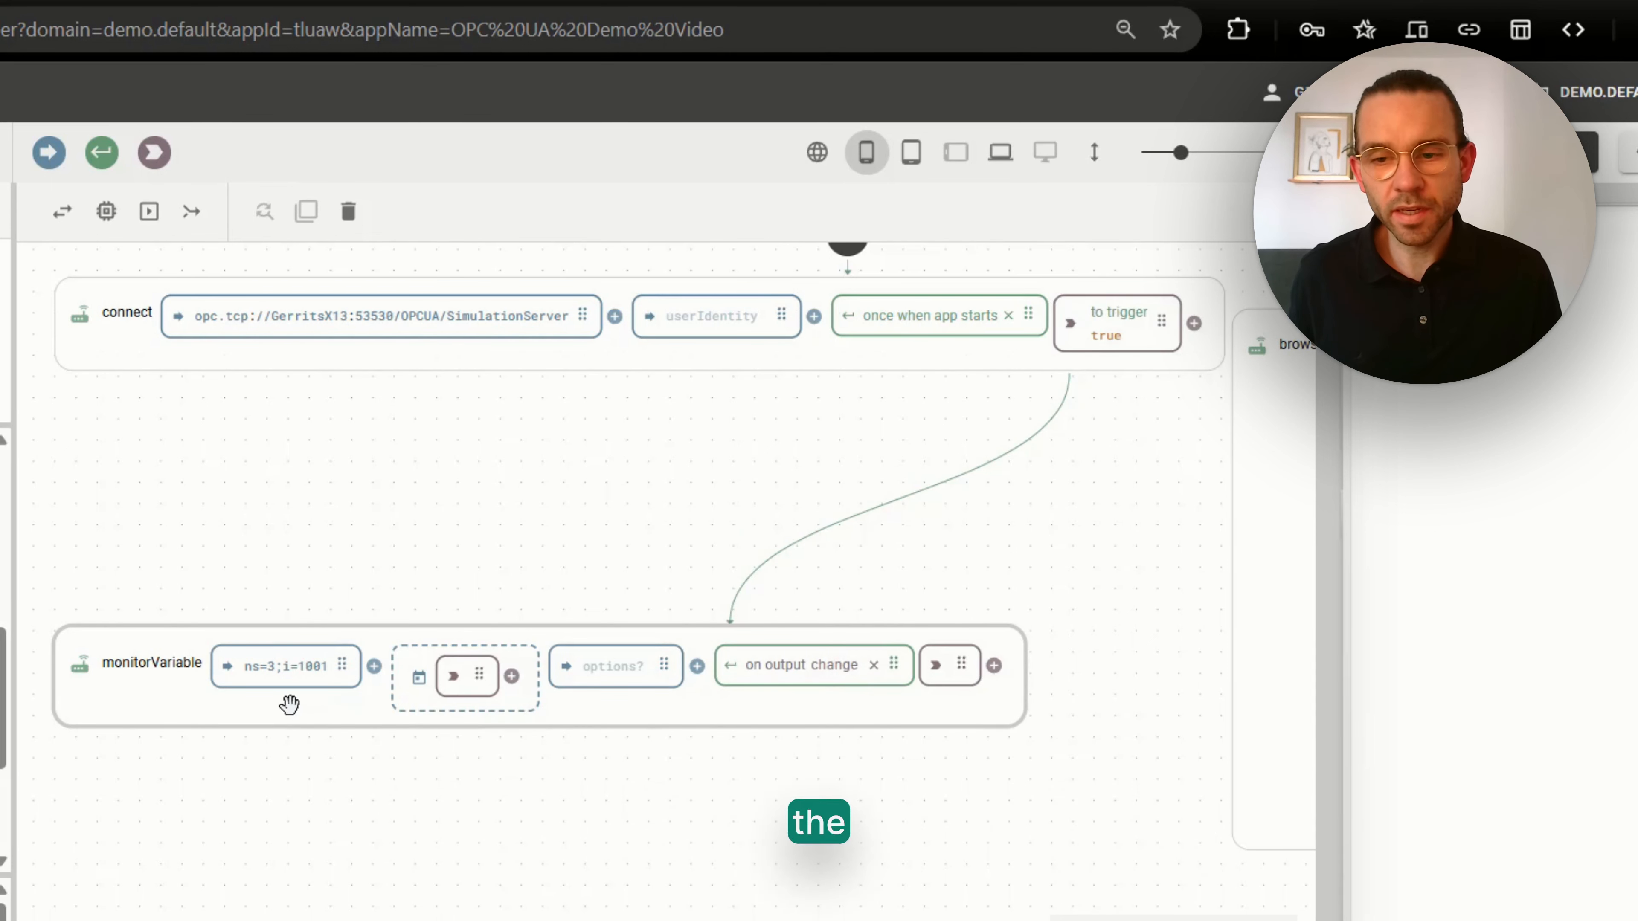
click(837, 668)
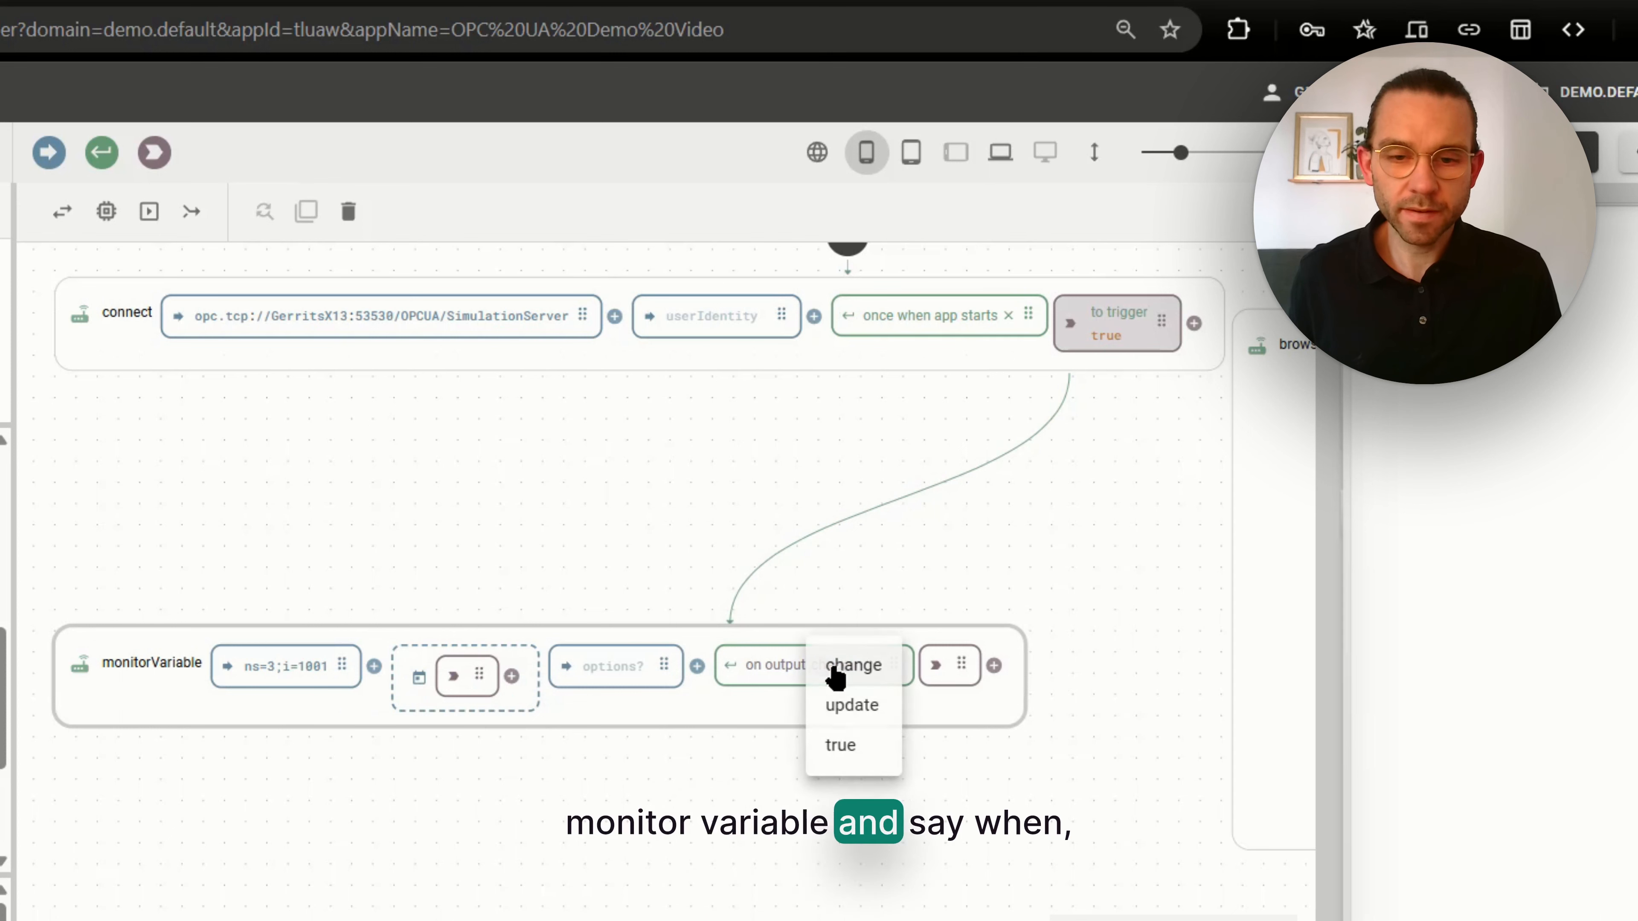
click(847, 761)
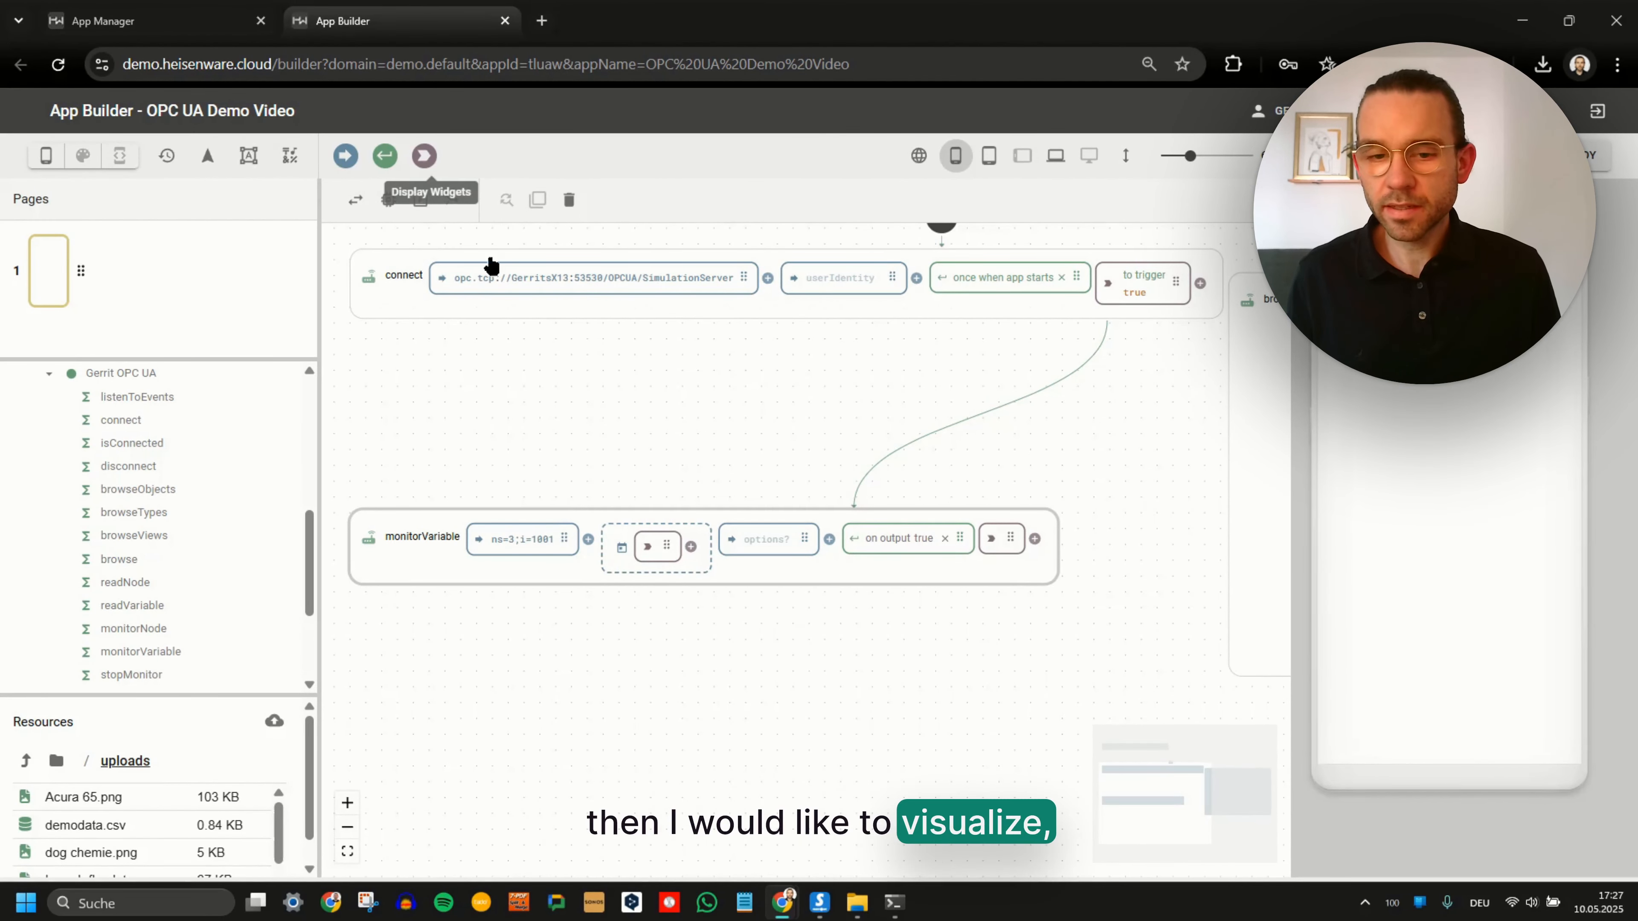
Add a Linear Gauge display widget to the middle of the phone page and enlarge it into a tall rectangle.
click(424, 157)
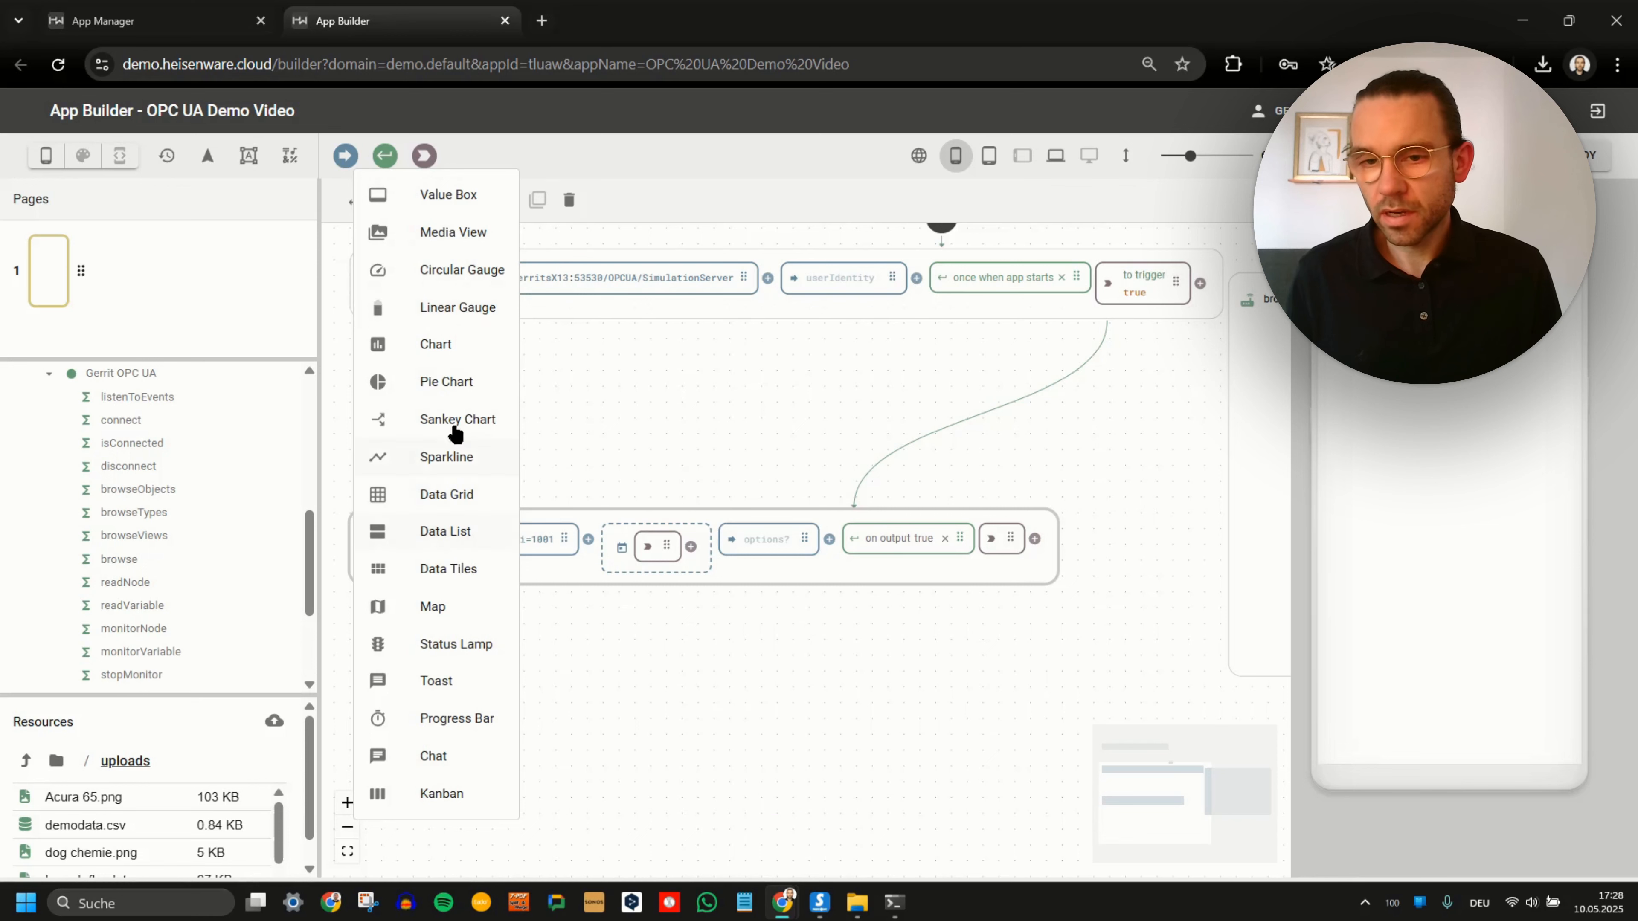
click(459, 310)
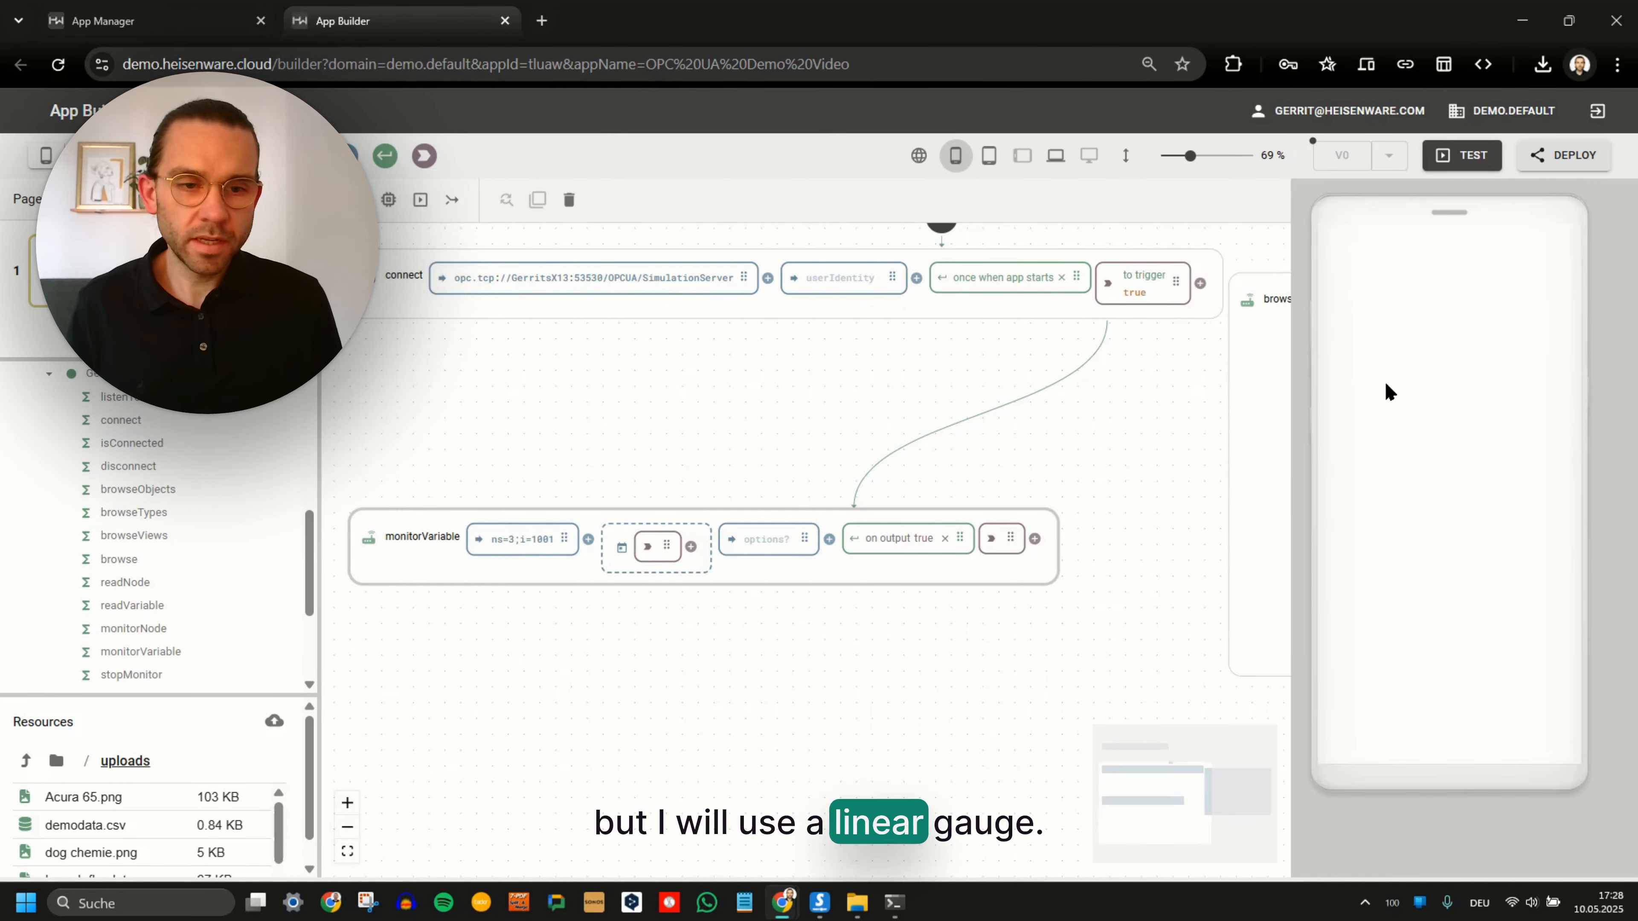
drag(1386, 383, 1450, 513)
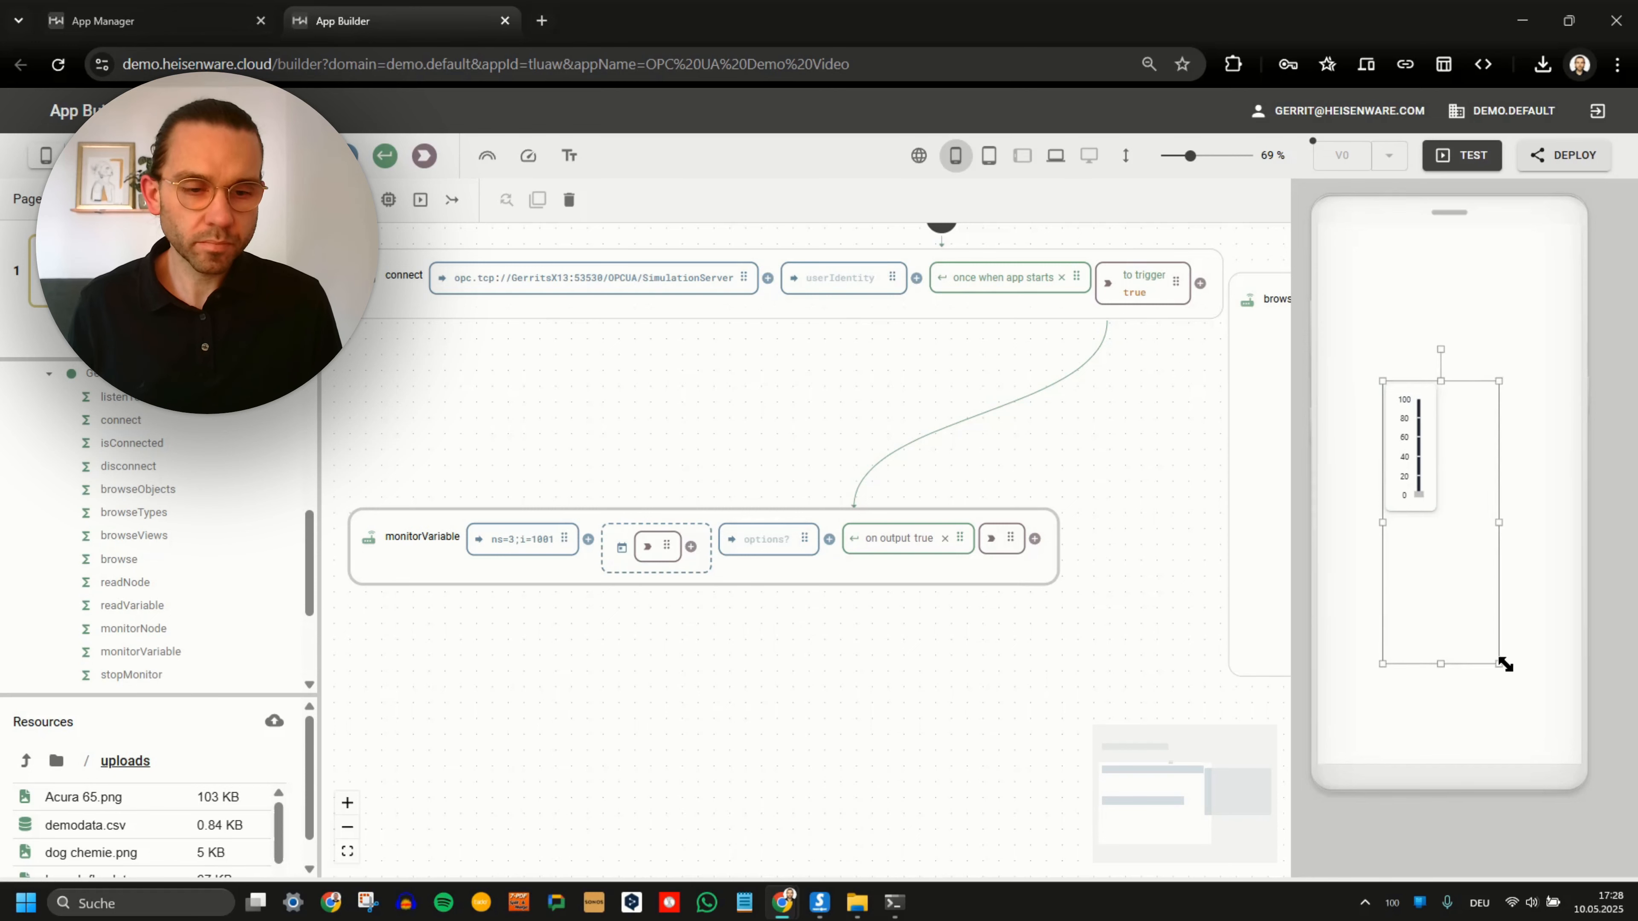
drag(1506, 665, 1517, 692)
Set the linear gauge's scale end value to 30 and its label font size to 20.
click(569, 156)
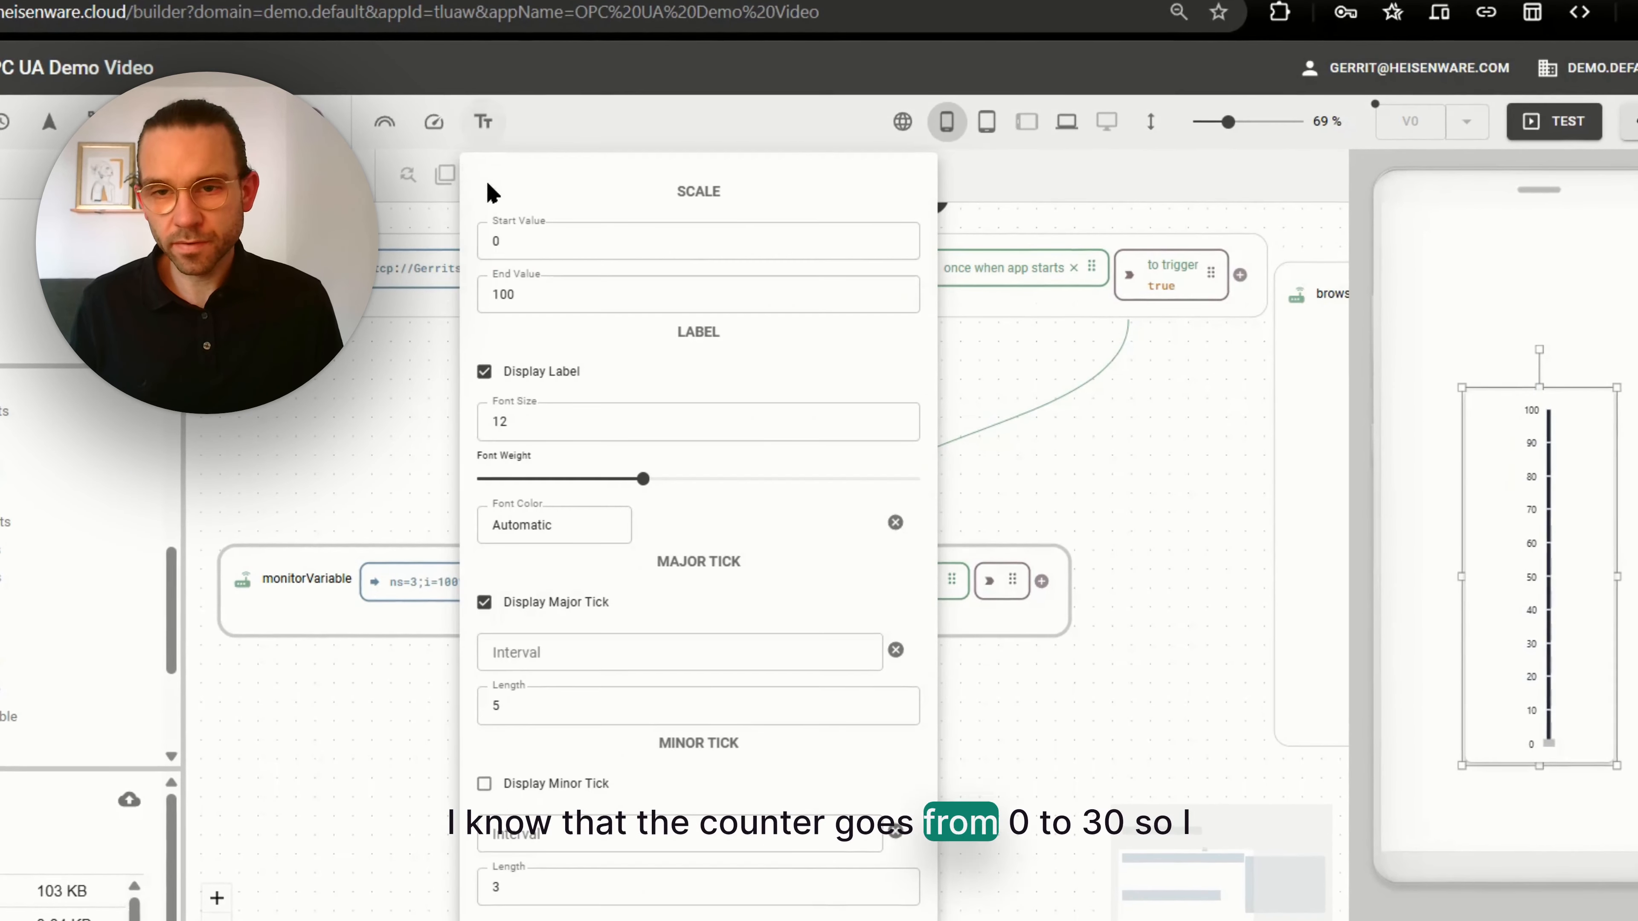
drag(530, 295, 398, 309)
text(30)
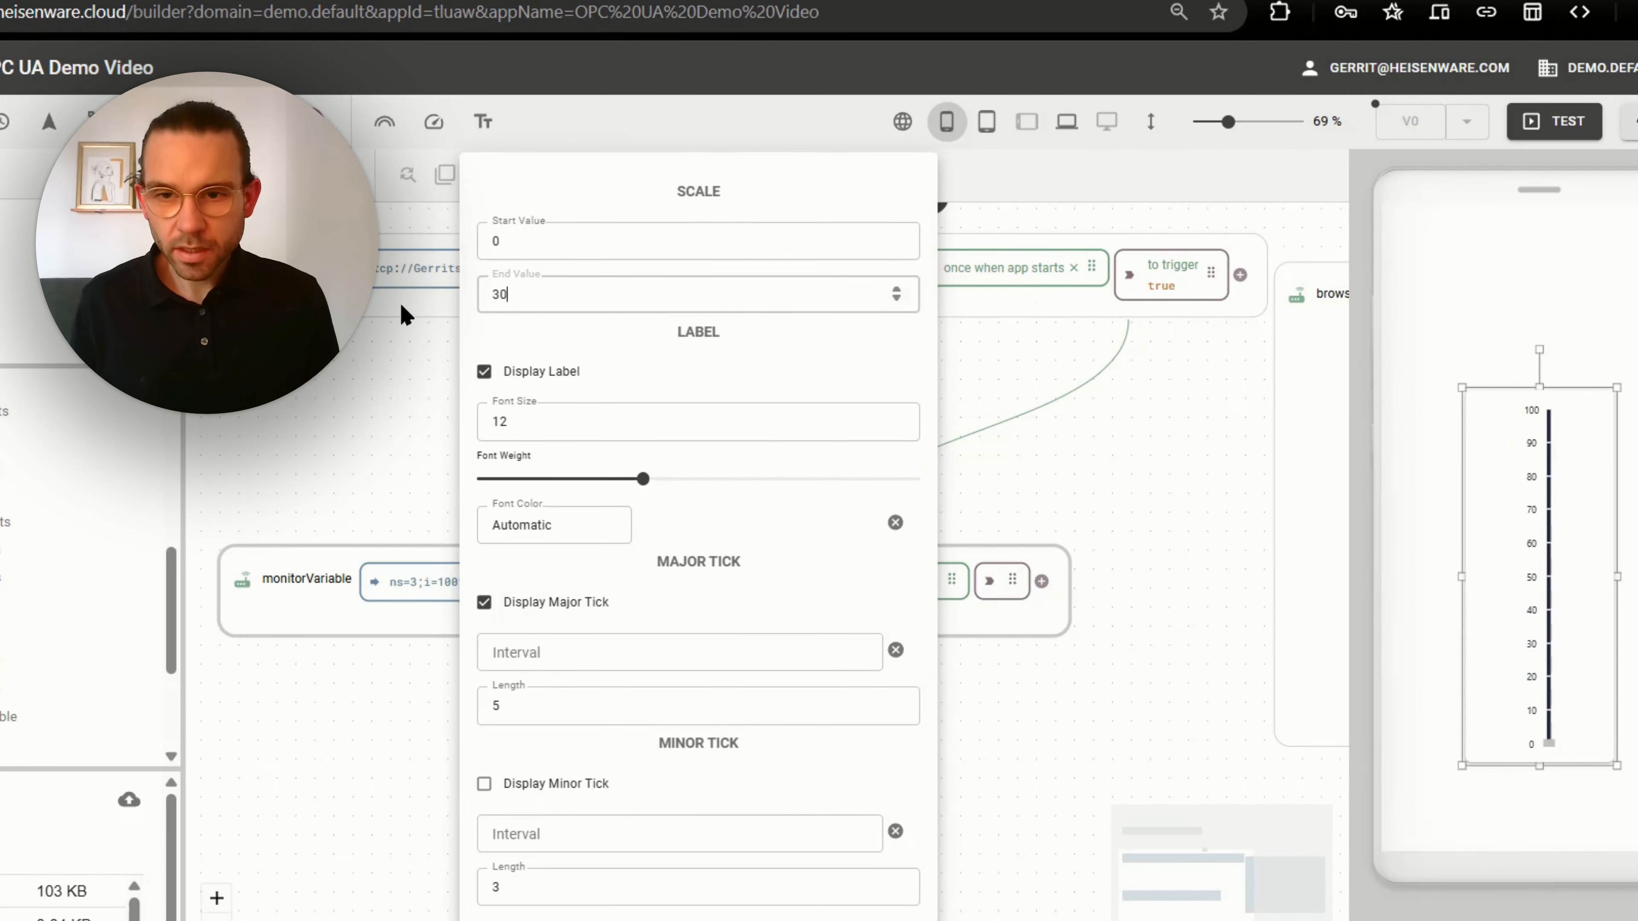
drag(607, 409, 355, 421)
text(20)
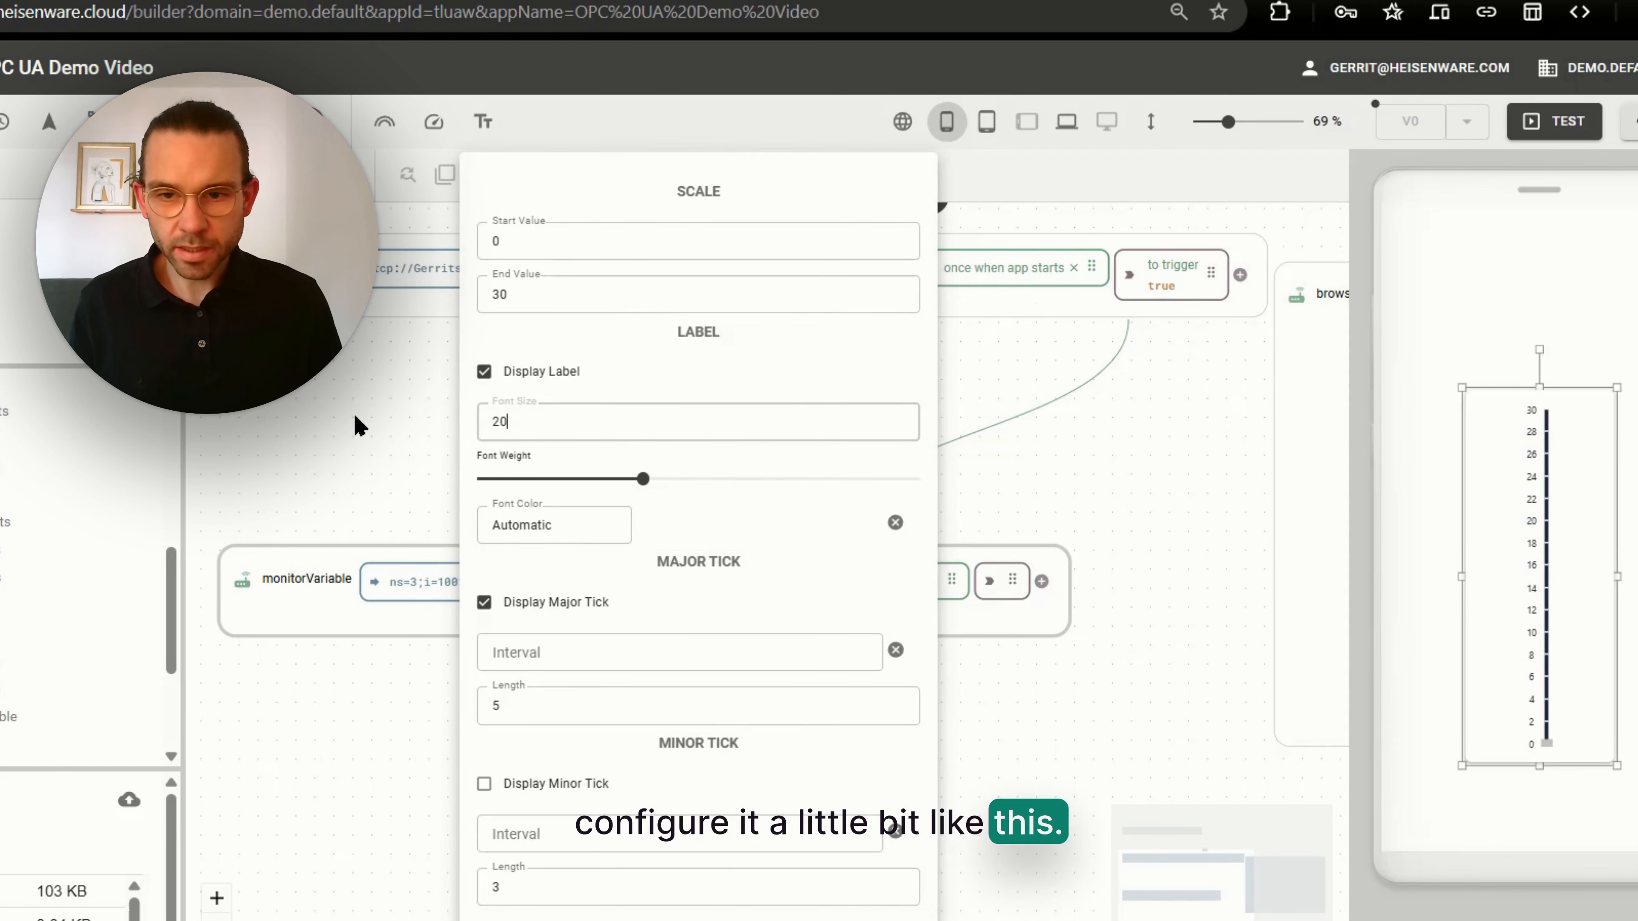
Change the gauge's primary indicator to a red Triangle Marker with a length of 50.
click(433, 121)
click(433, 121)
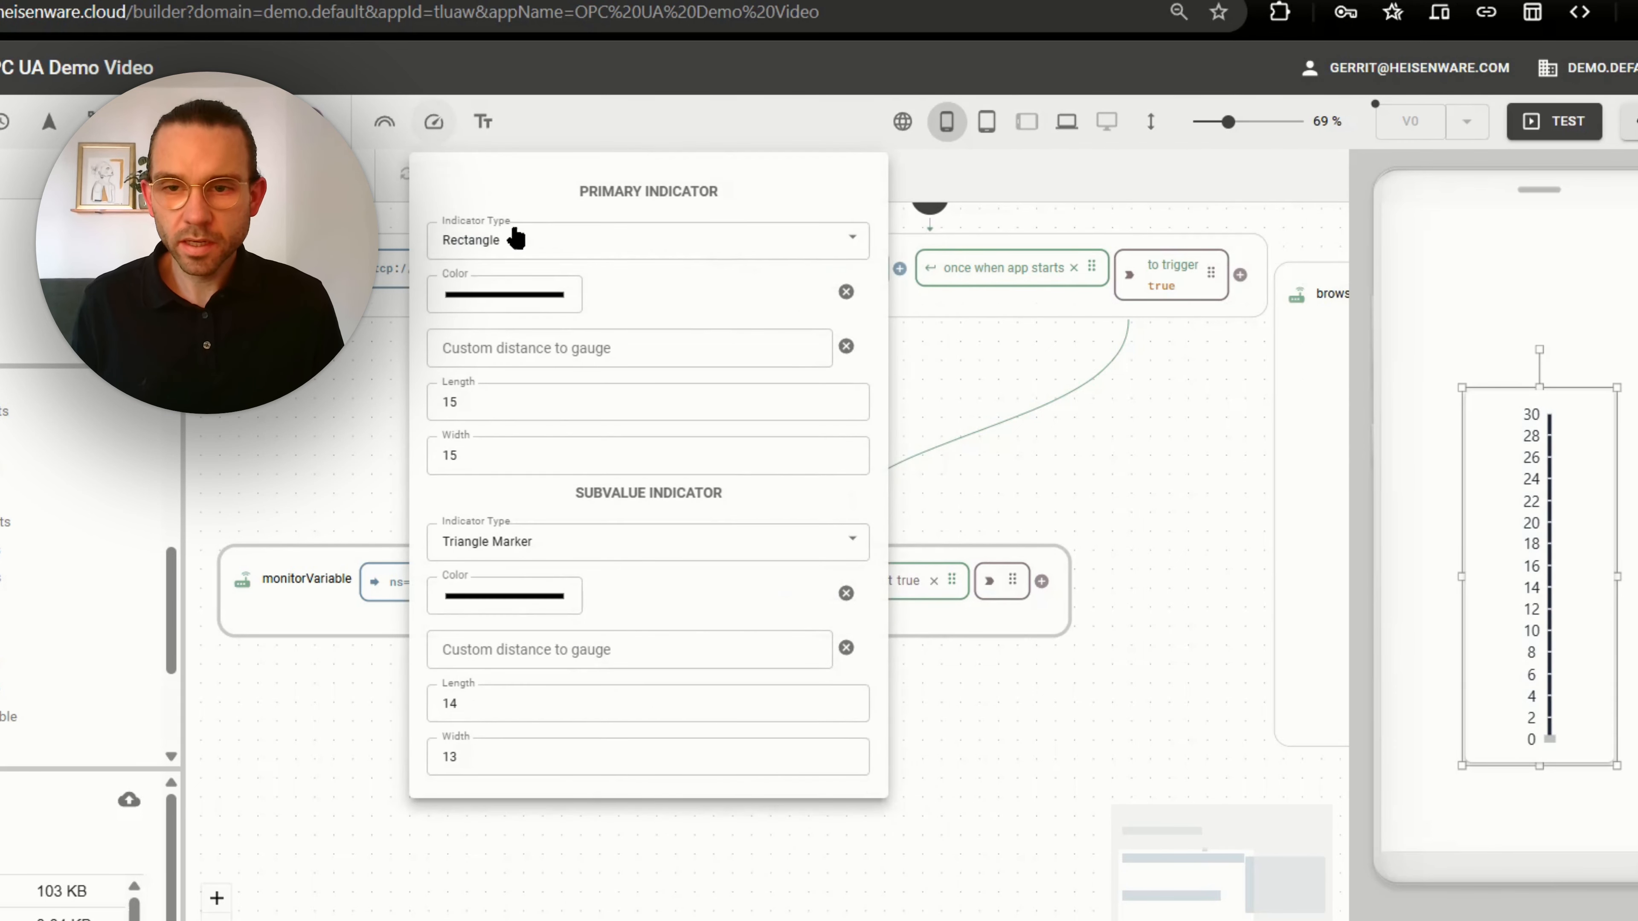
click(516, 239)
click(504, 329)
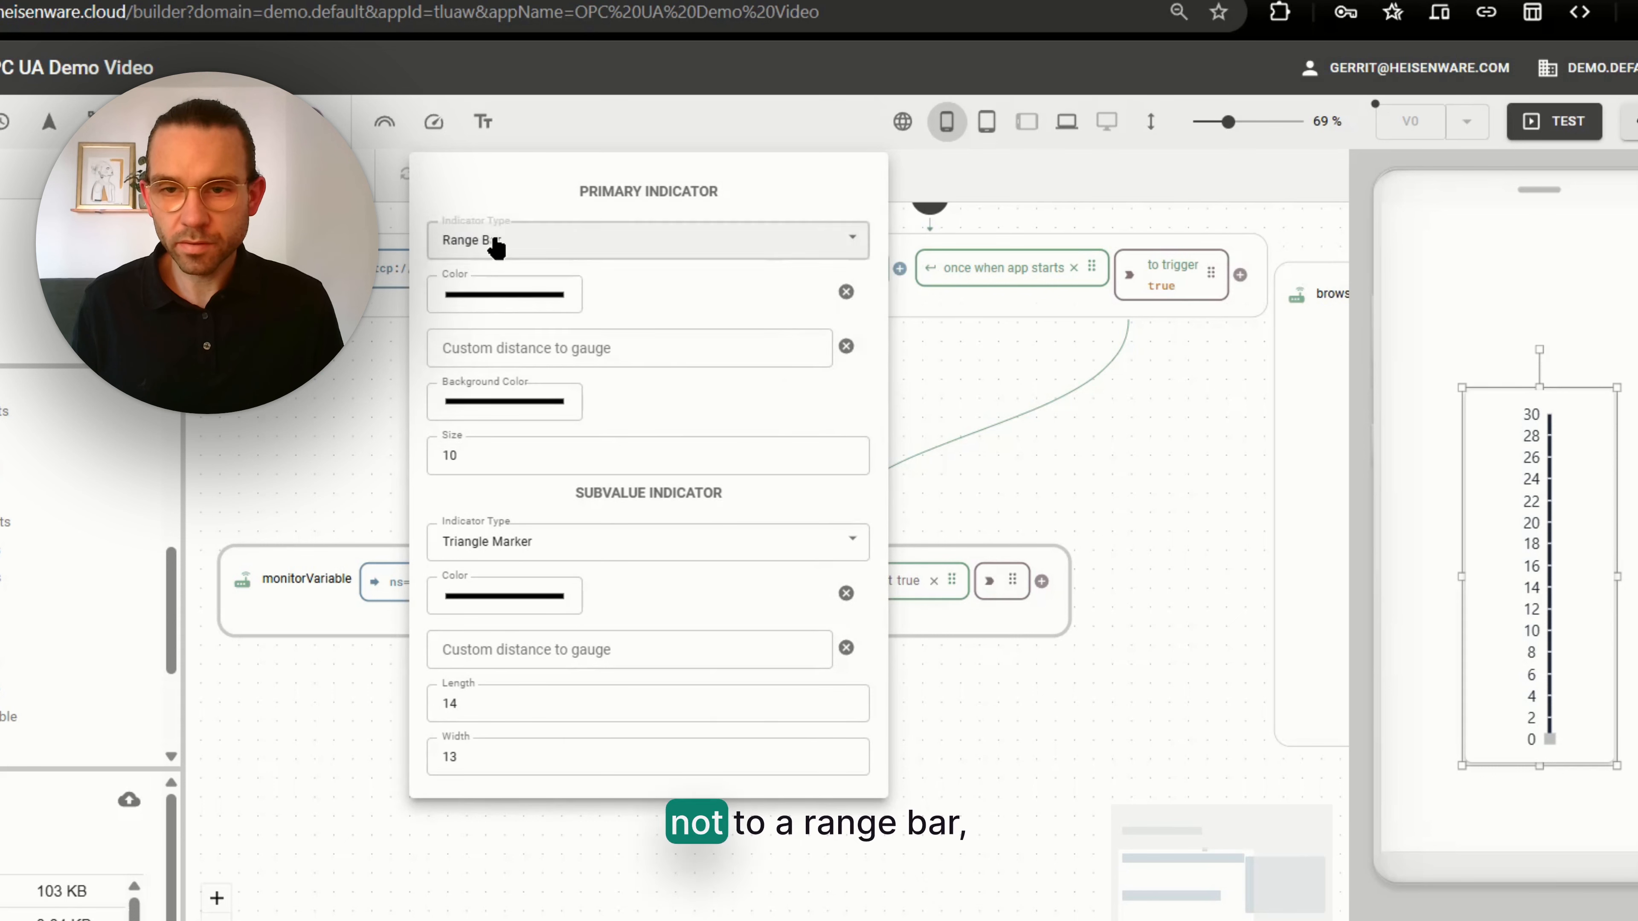
click(496, 247)
click(519, 270)
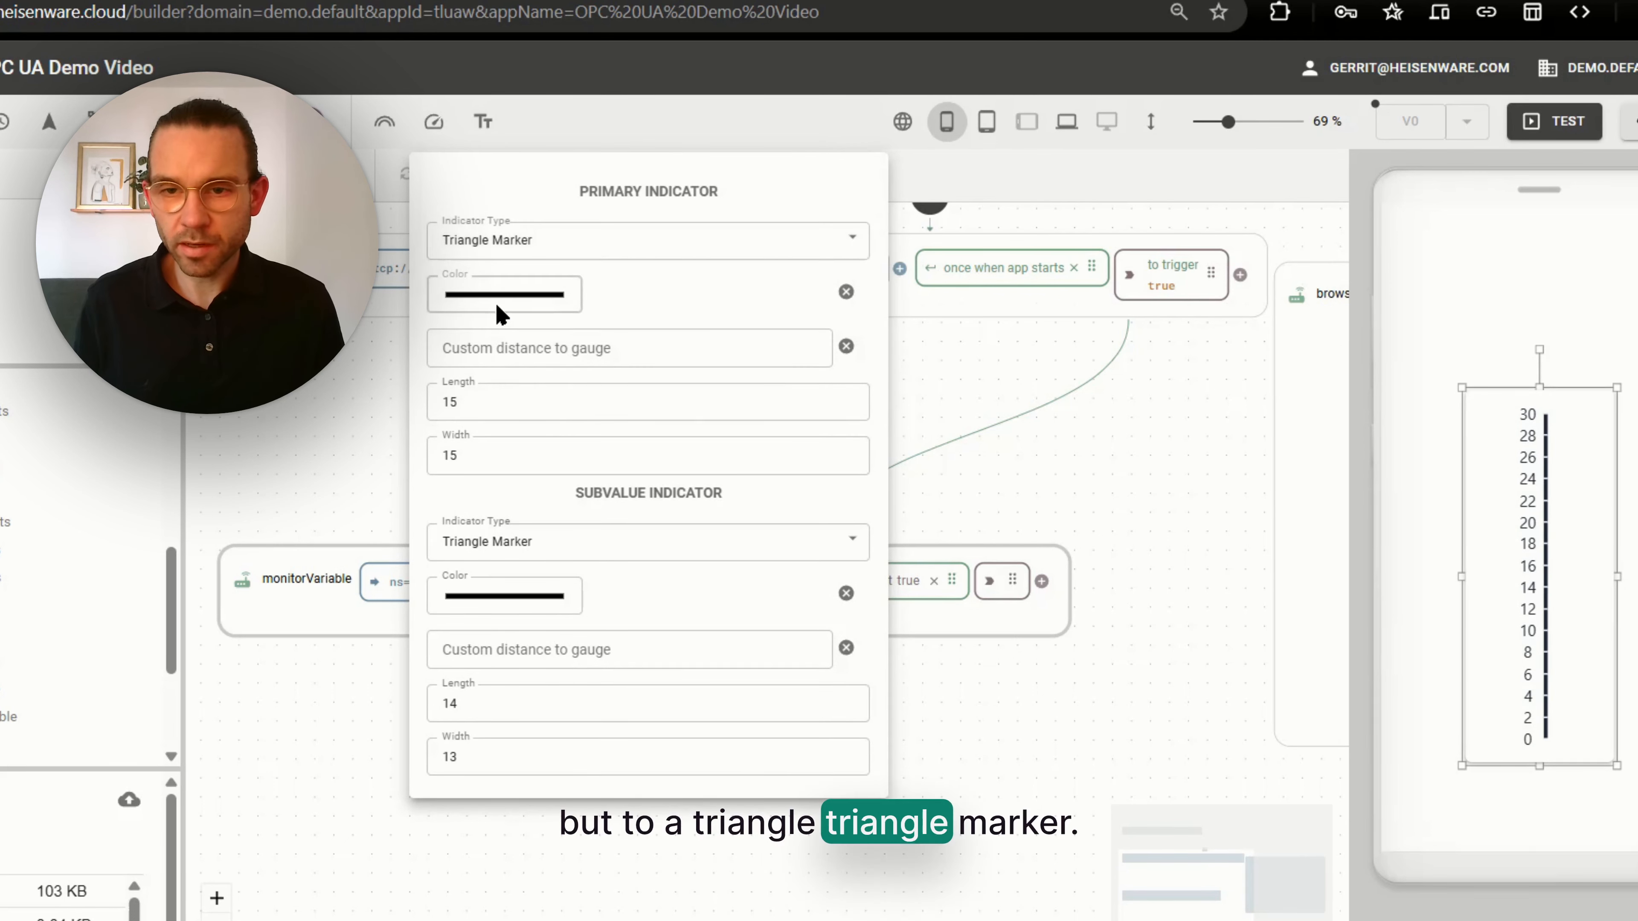
click(500, 303)
click(648, 390)
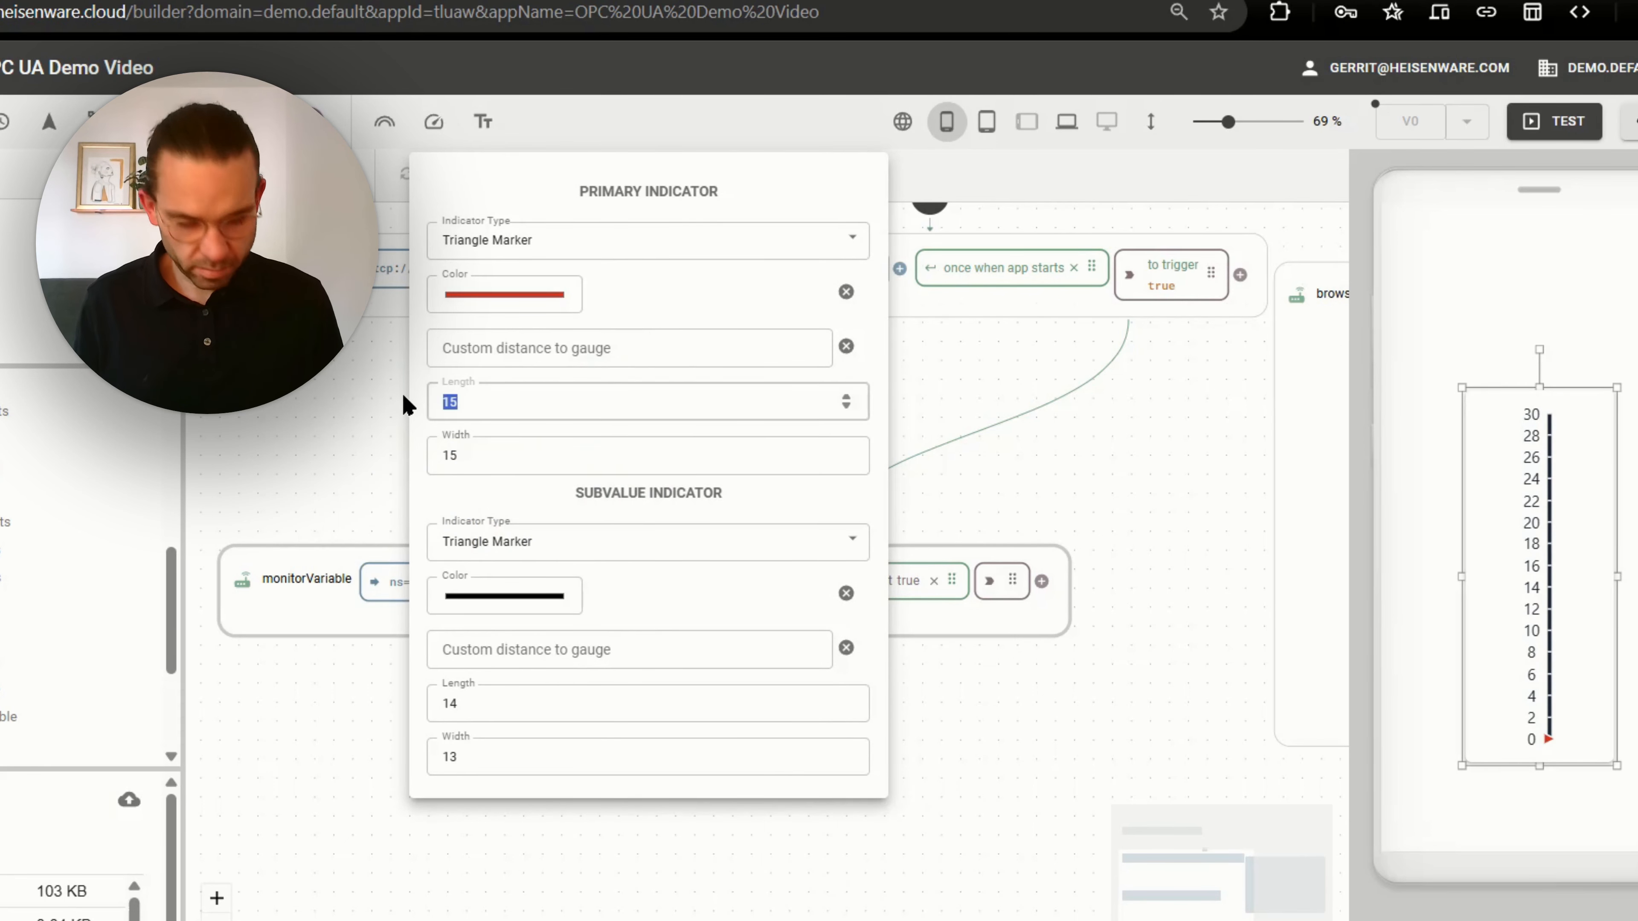
text(20)
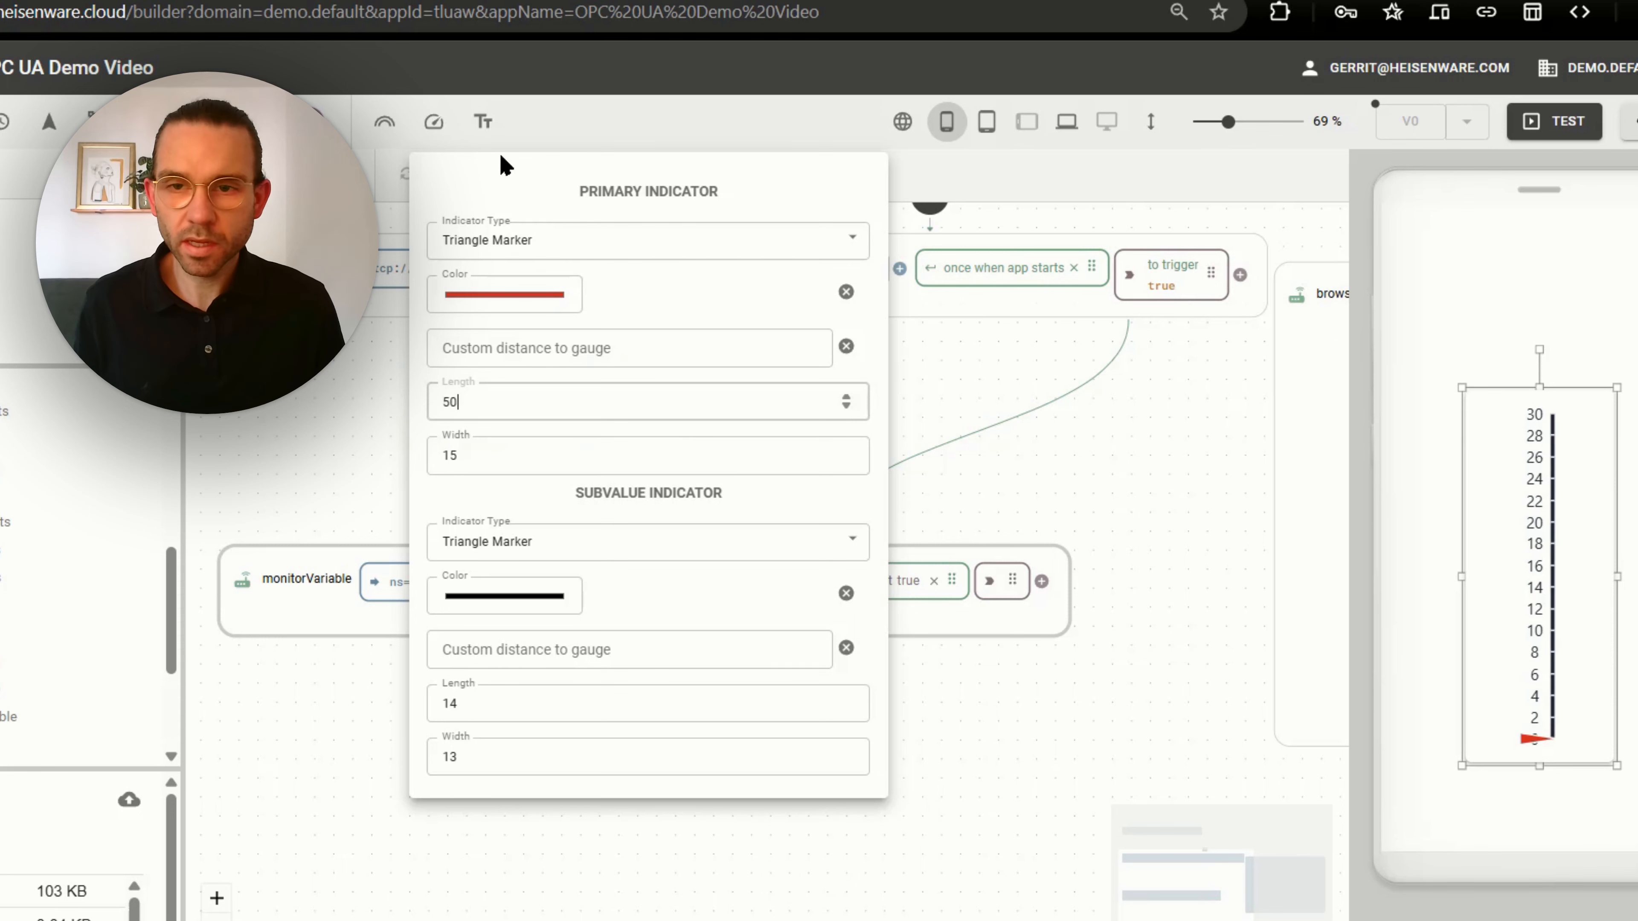
Set the gauge's major tick interval to 5.
click(483, 121)
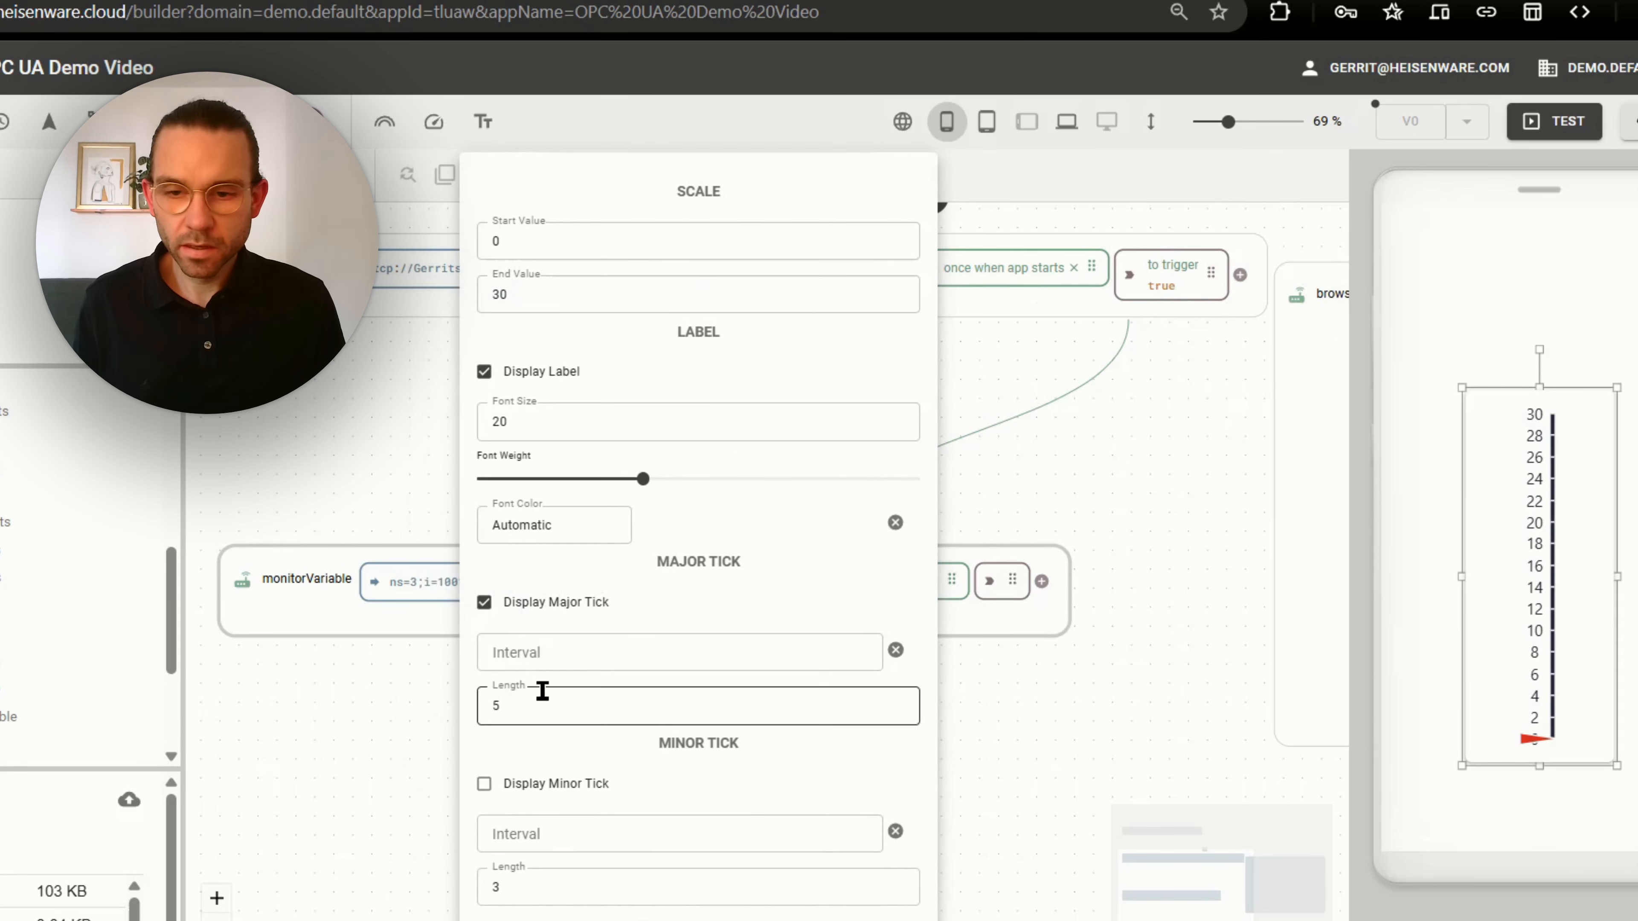
click(537, 658)
text(5)
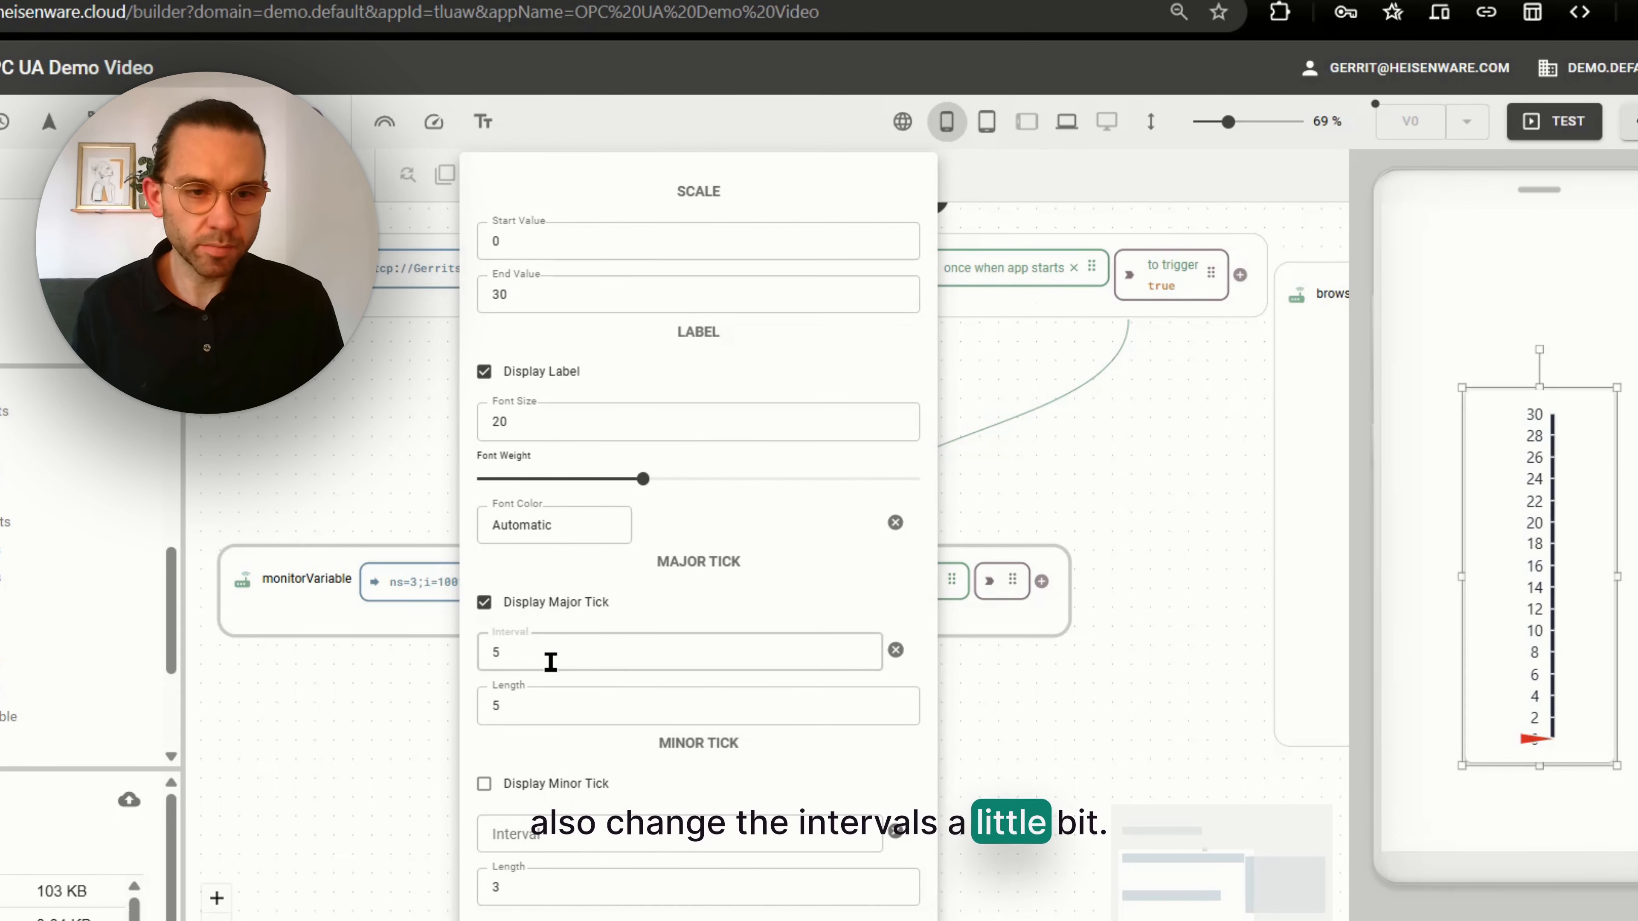
click(1633, 571)
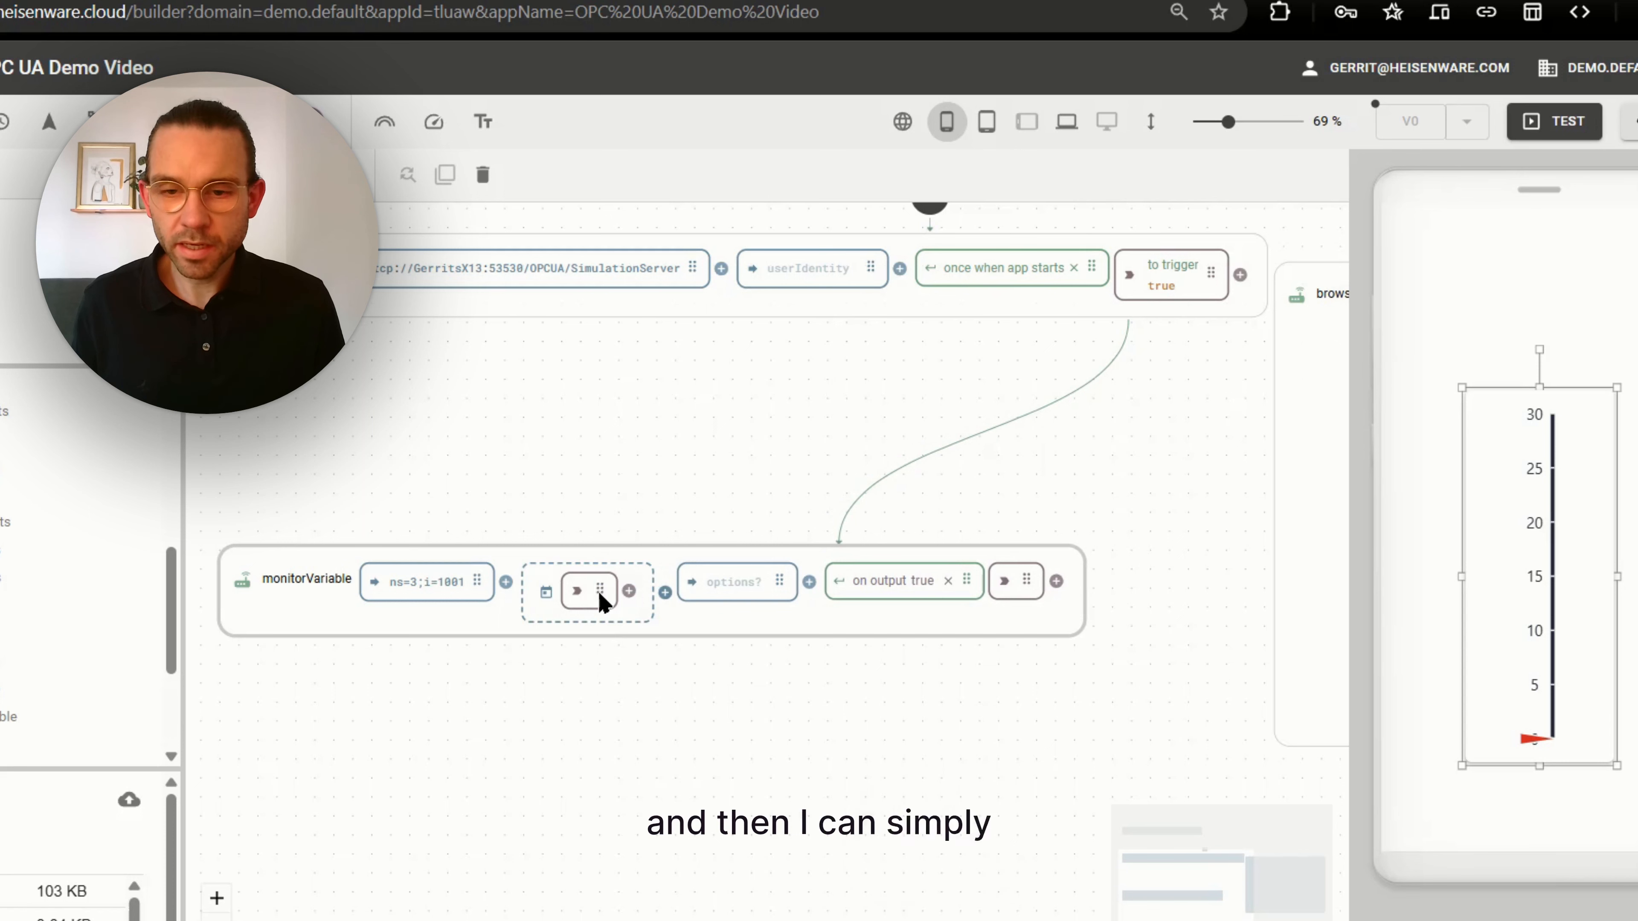
Link the output of monitorVariable's callback argument to the linear gauge and deselect the gauge.
drag(601, 590, 610, 607)
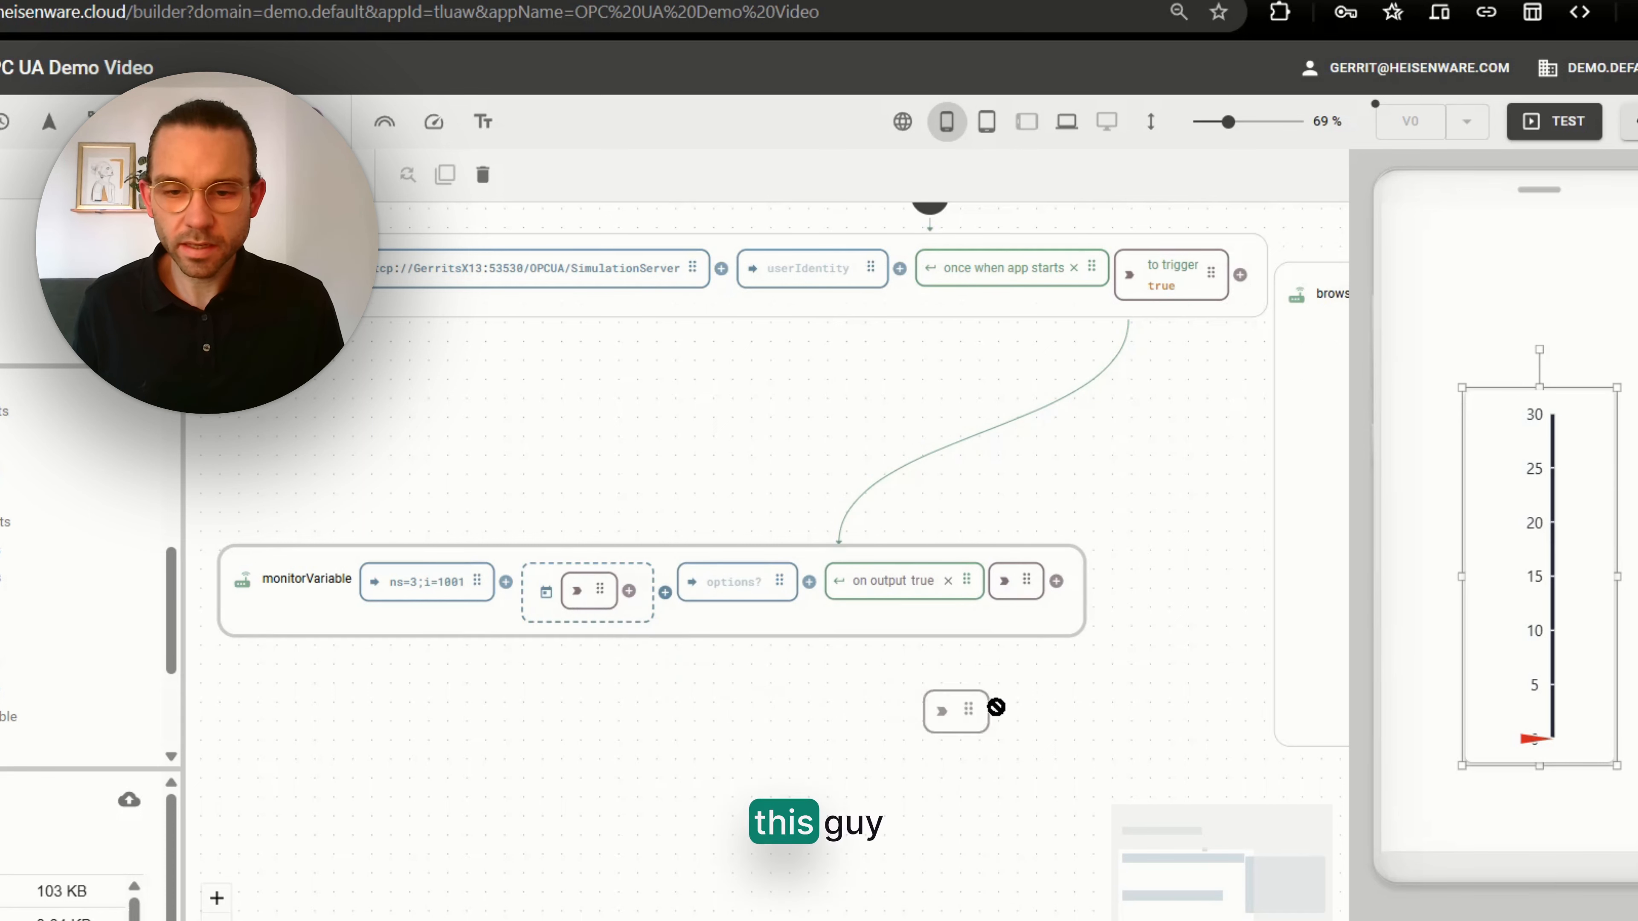
drag(996, 708, 1569, 654)
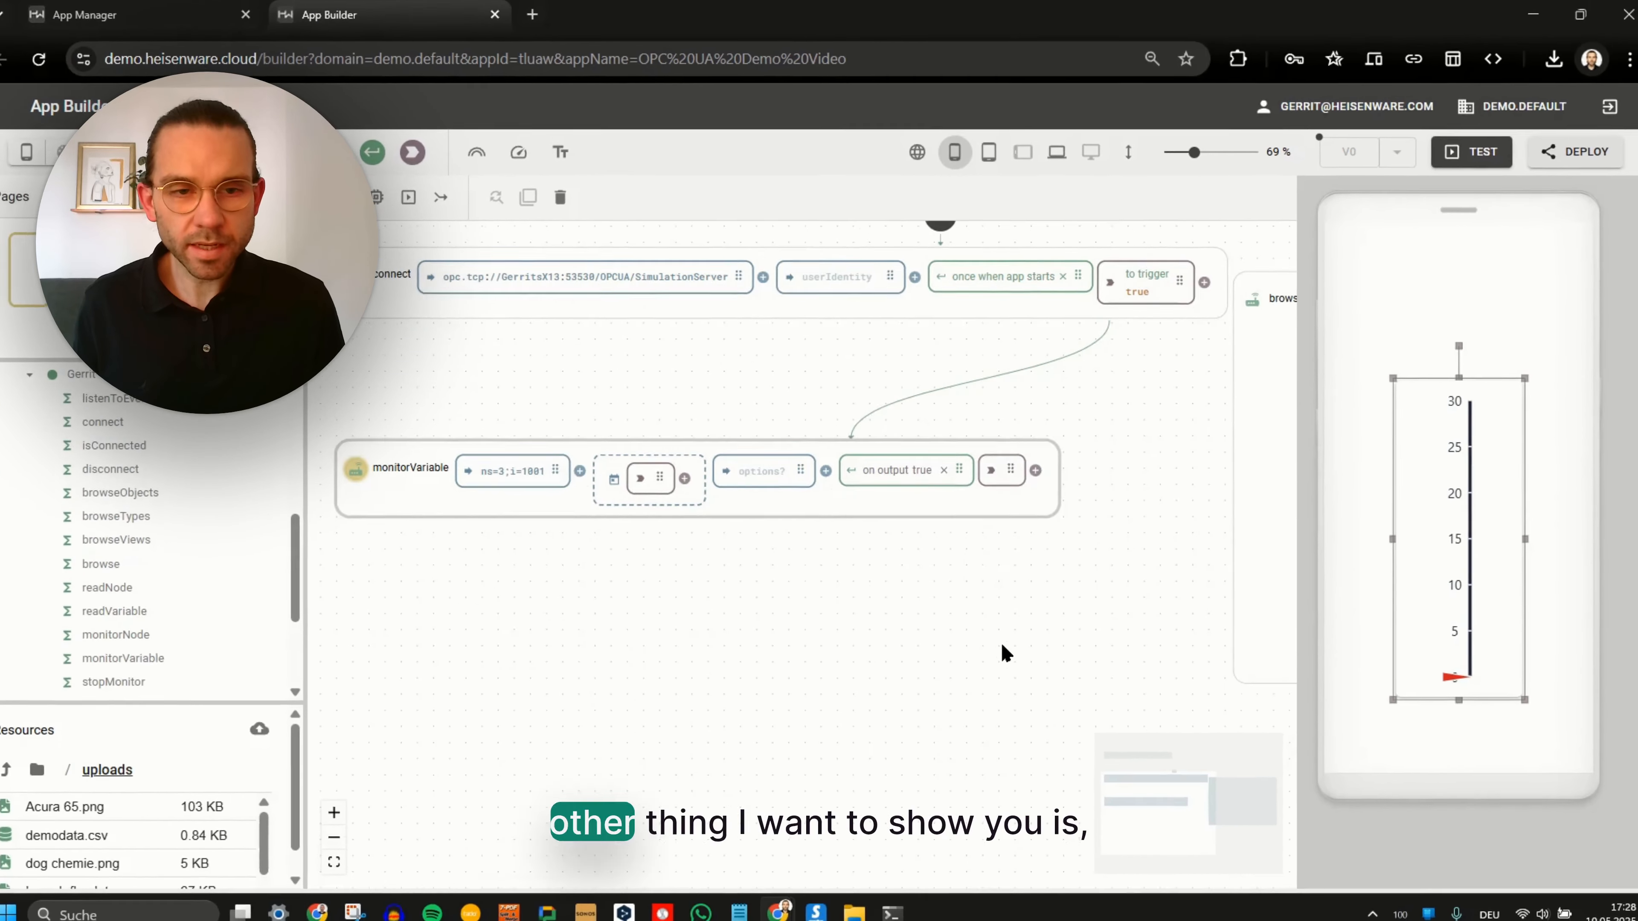
scroll(1000, 684, down, 2)
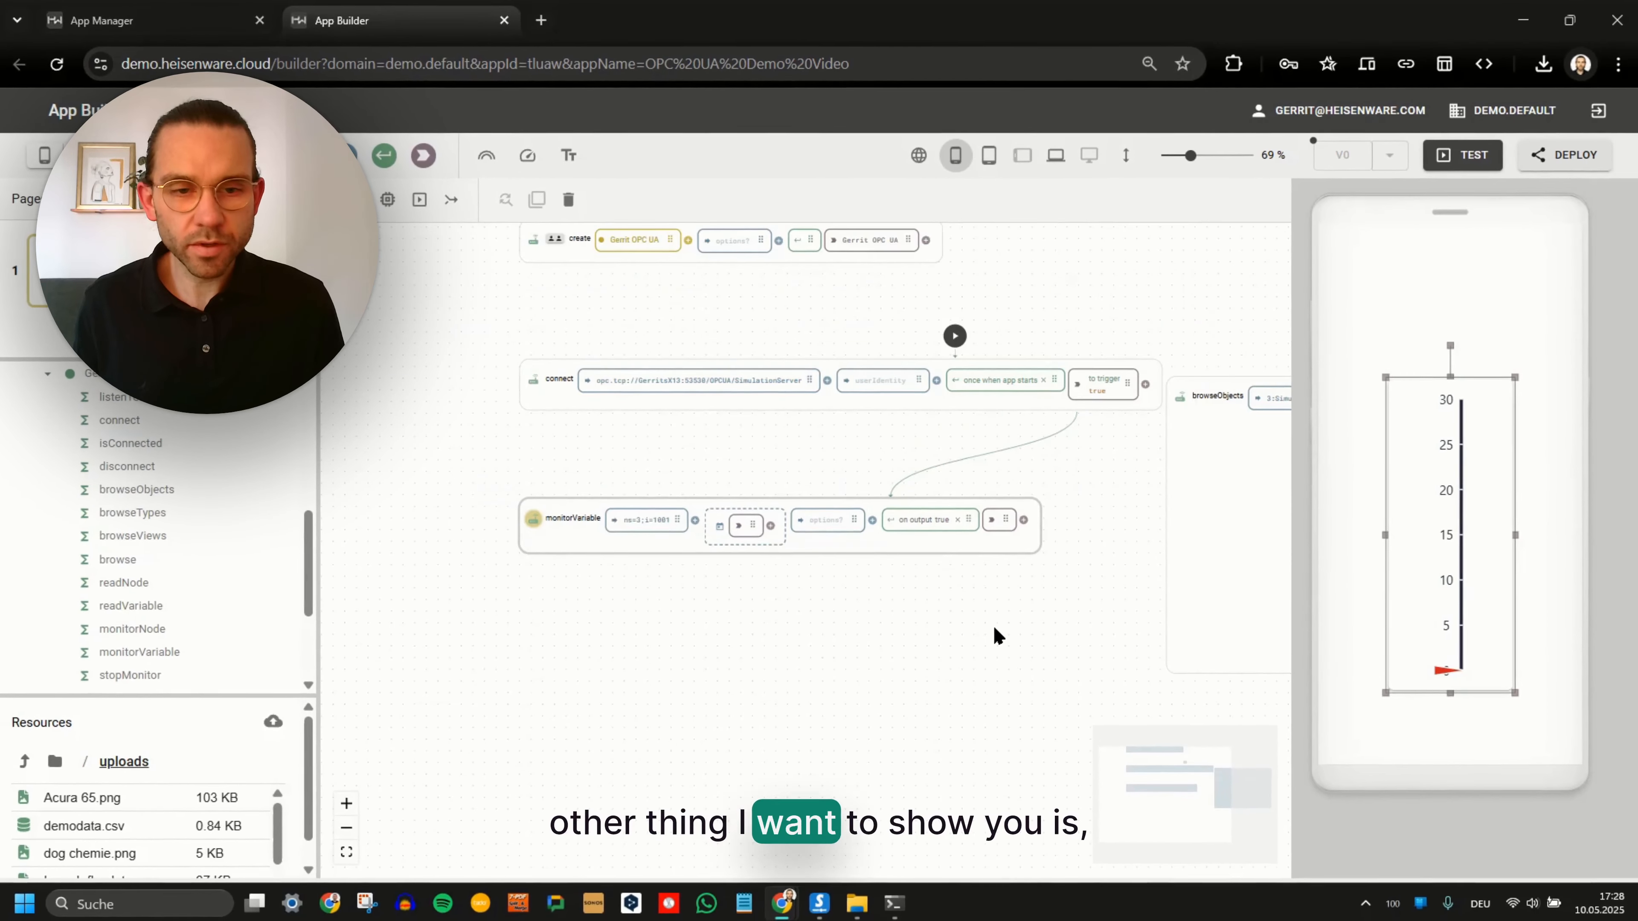
scroll(907, 614, down, 2)
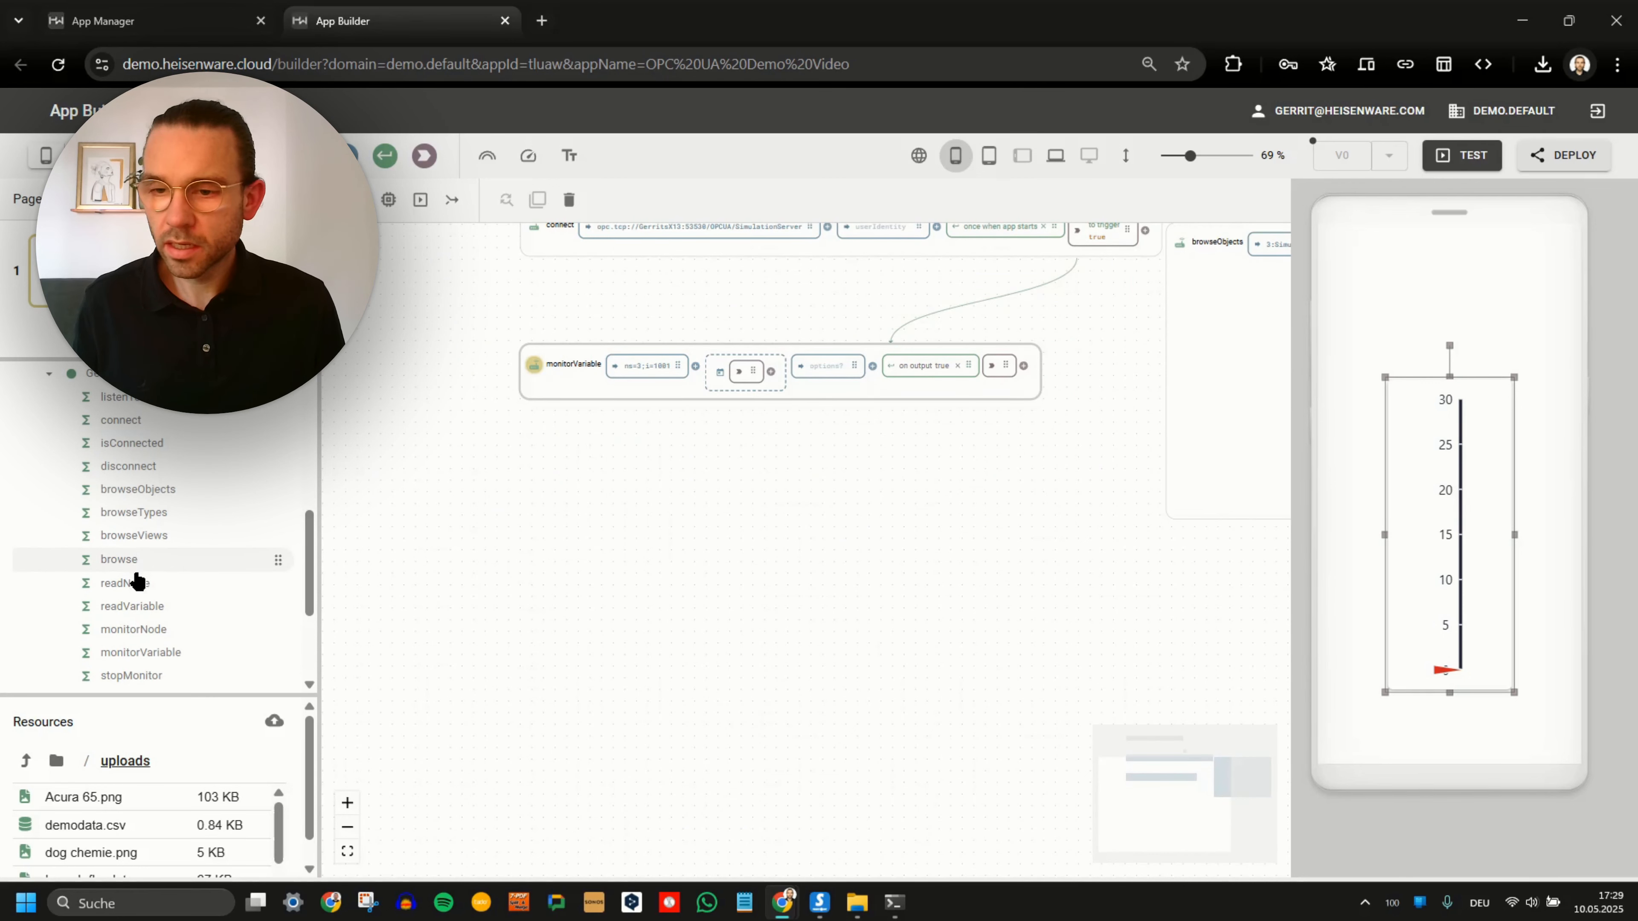
scroll(961, 501, up, 2)
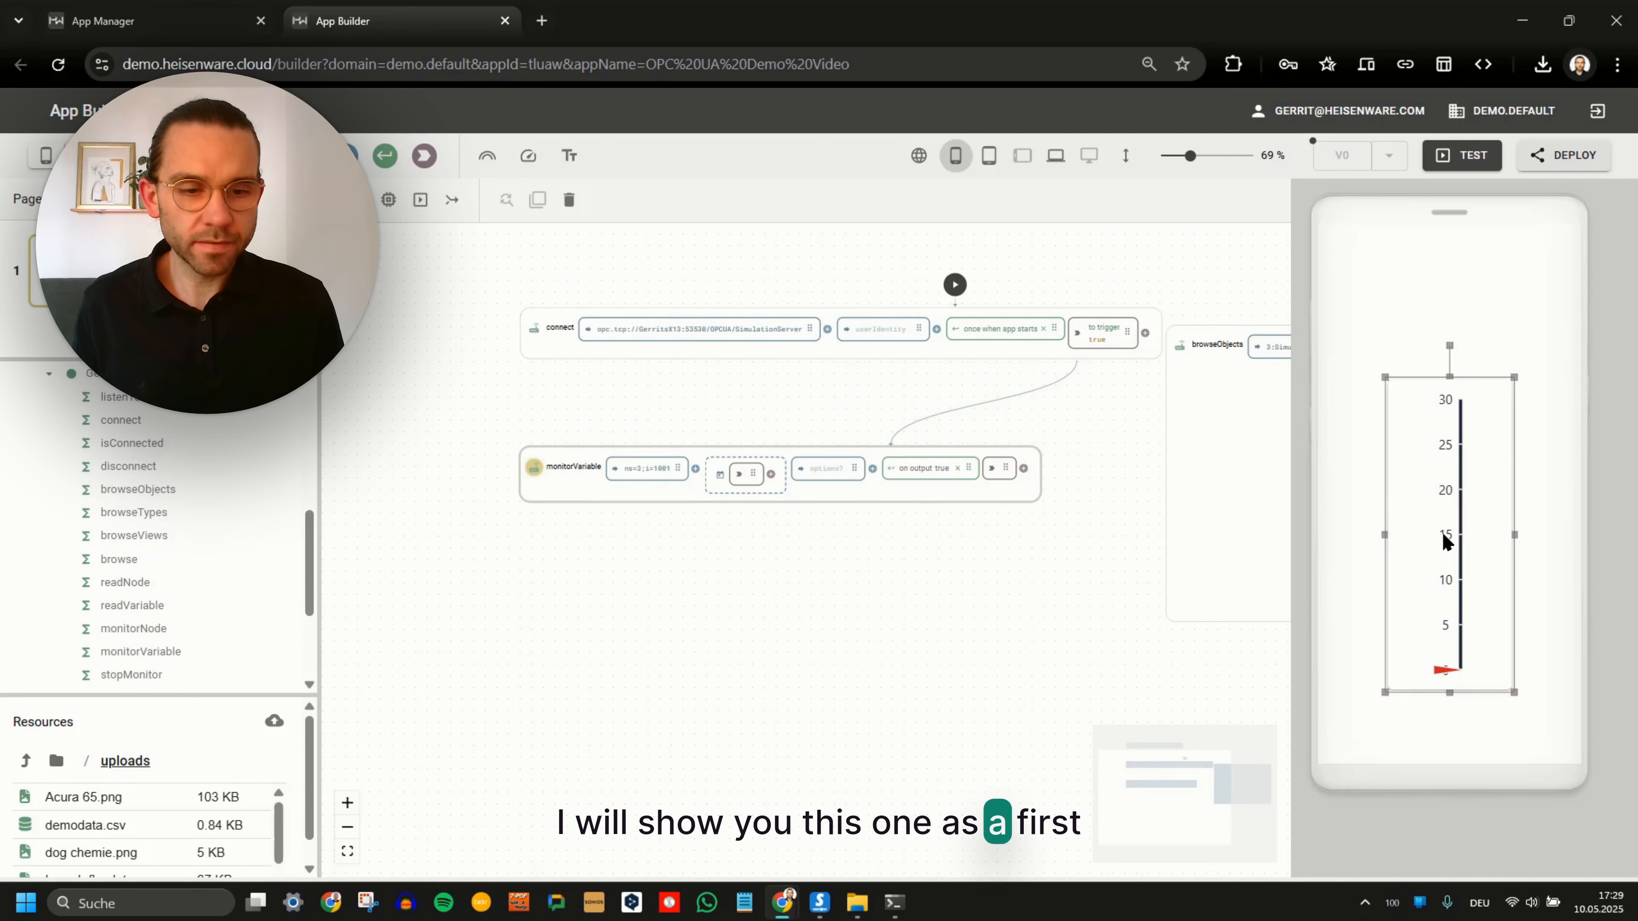
click(1533, 542)
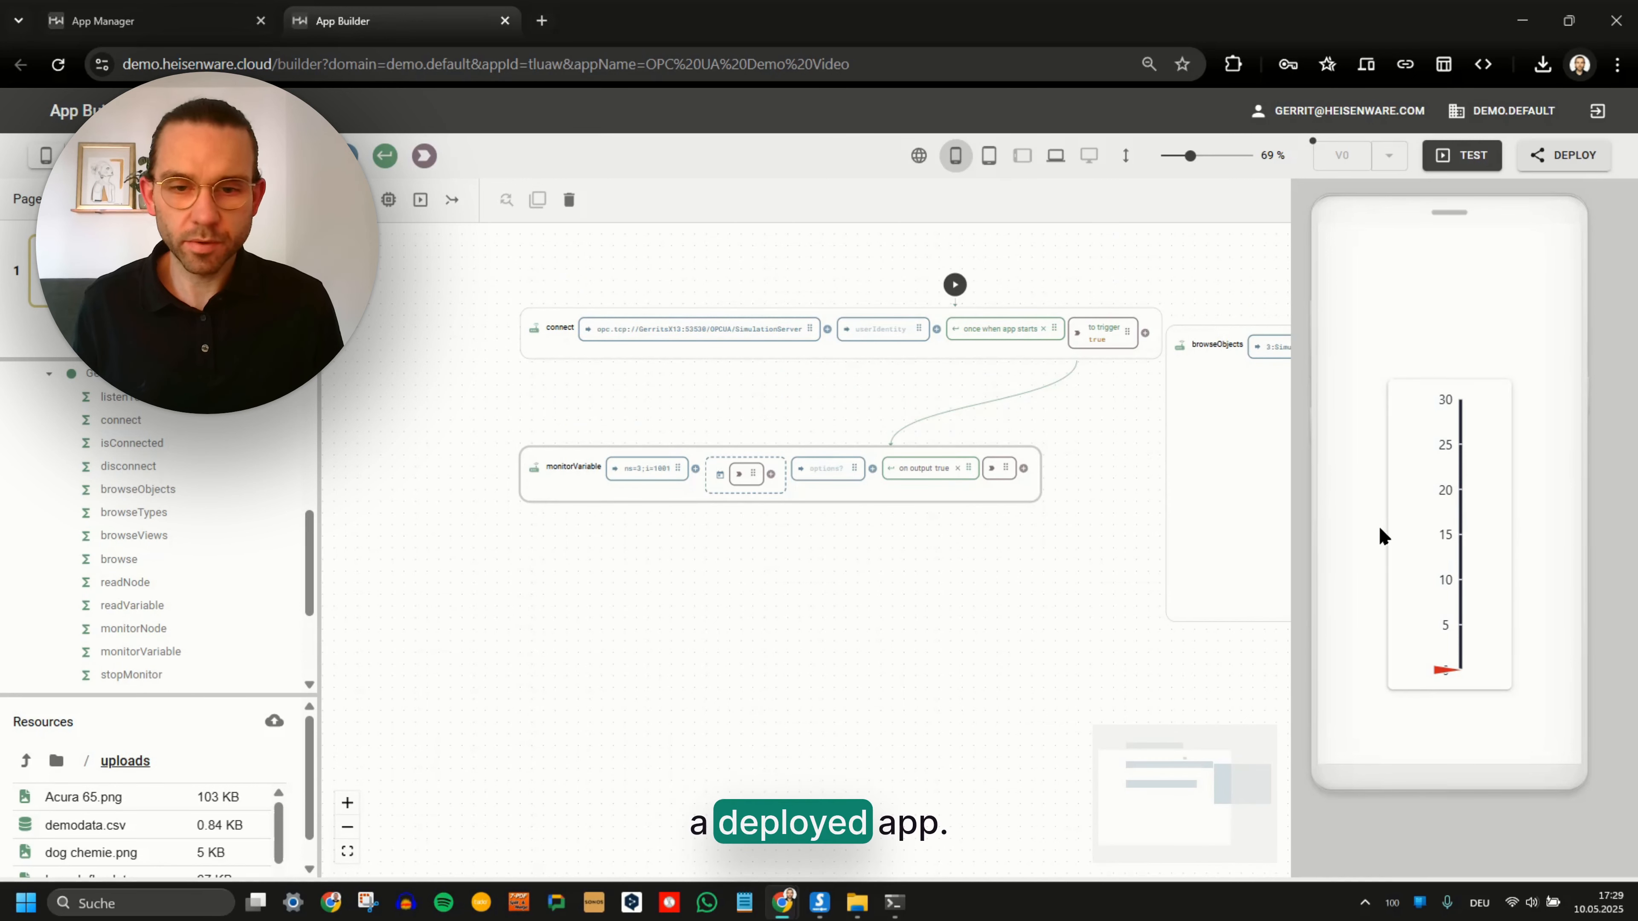
Place Logo.png from the uploads above the gauge and shrink it to fit the phone page.
scroll(114, 817, down, 3)
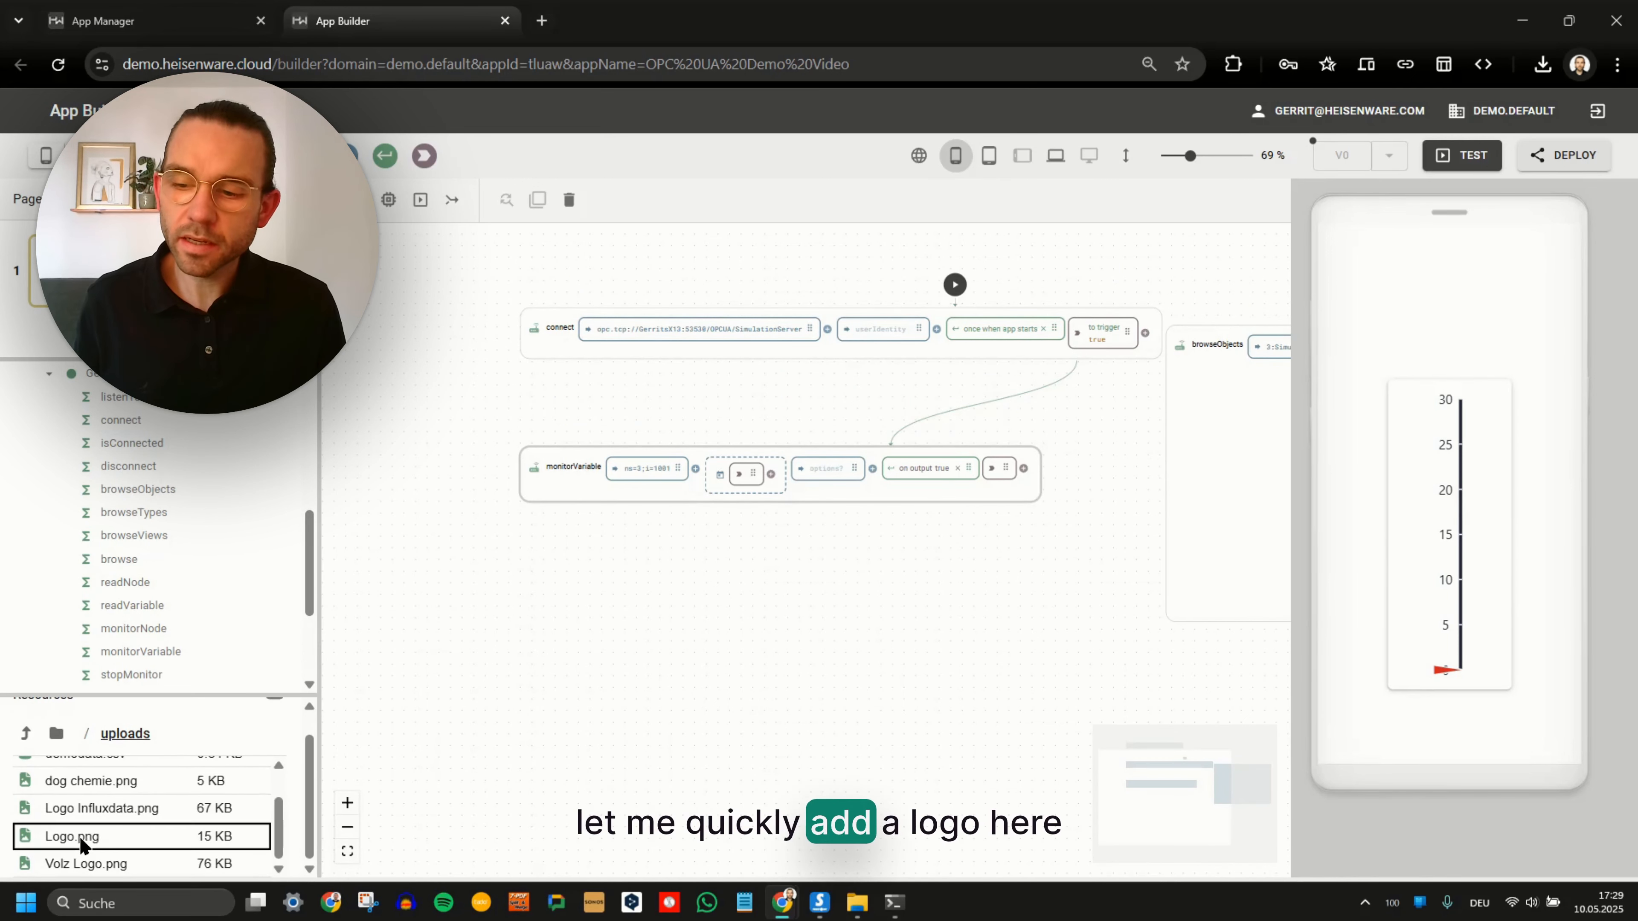
drag(80, 842, 1368, 281)
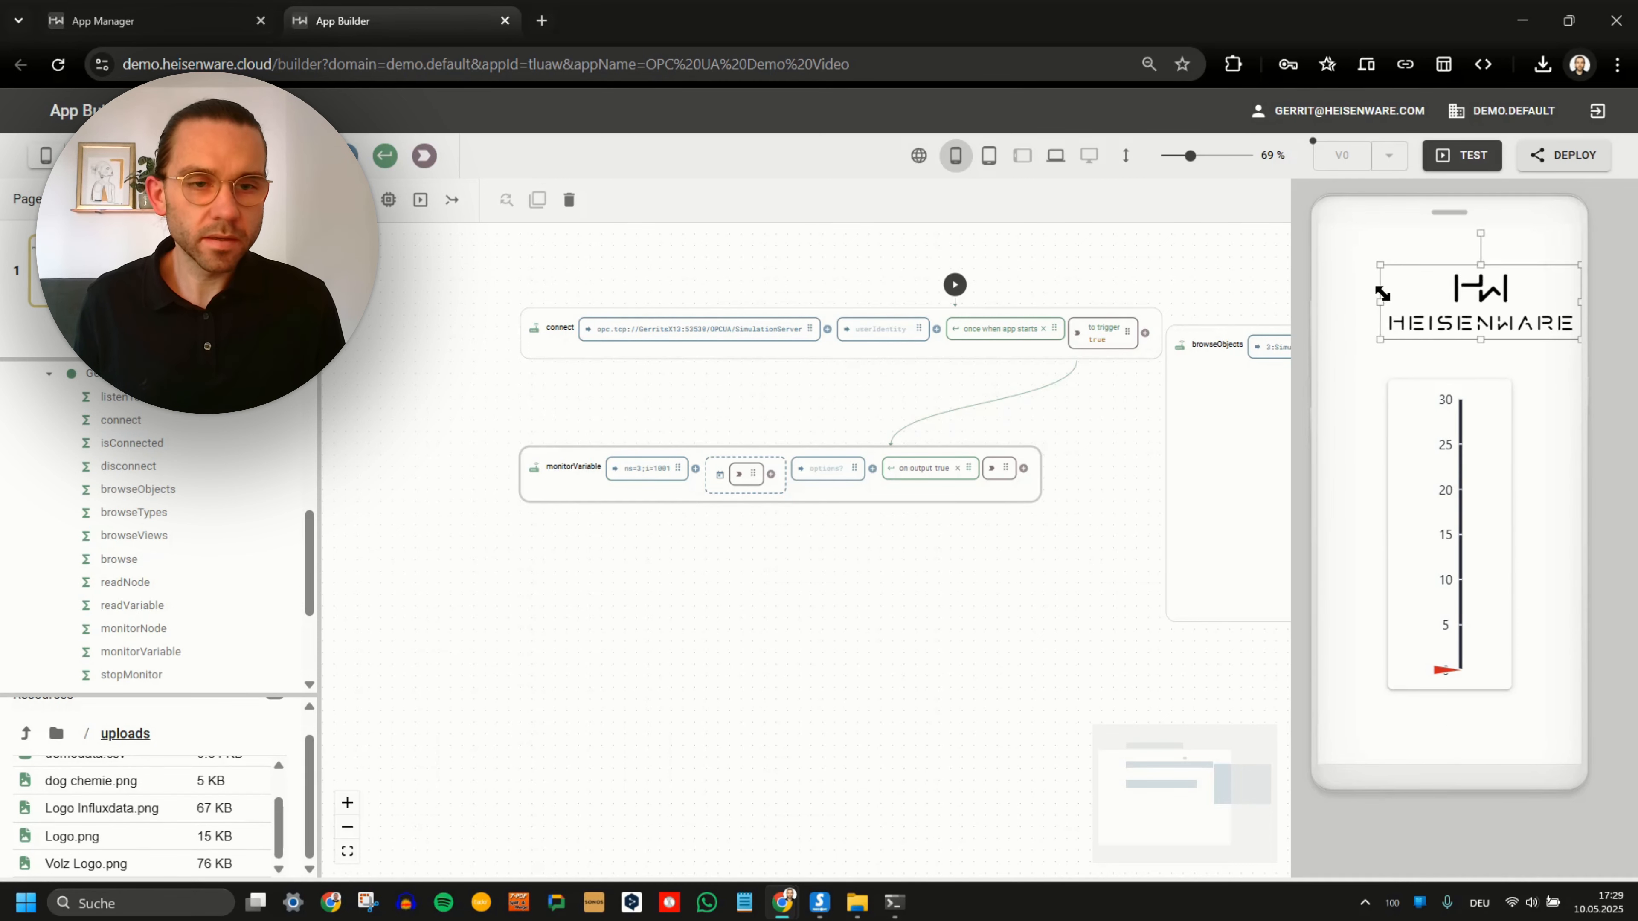
drag(1382, 294, 1439, 321)
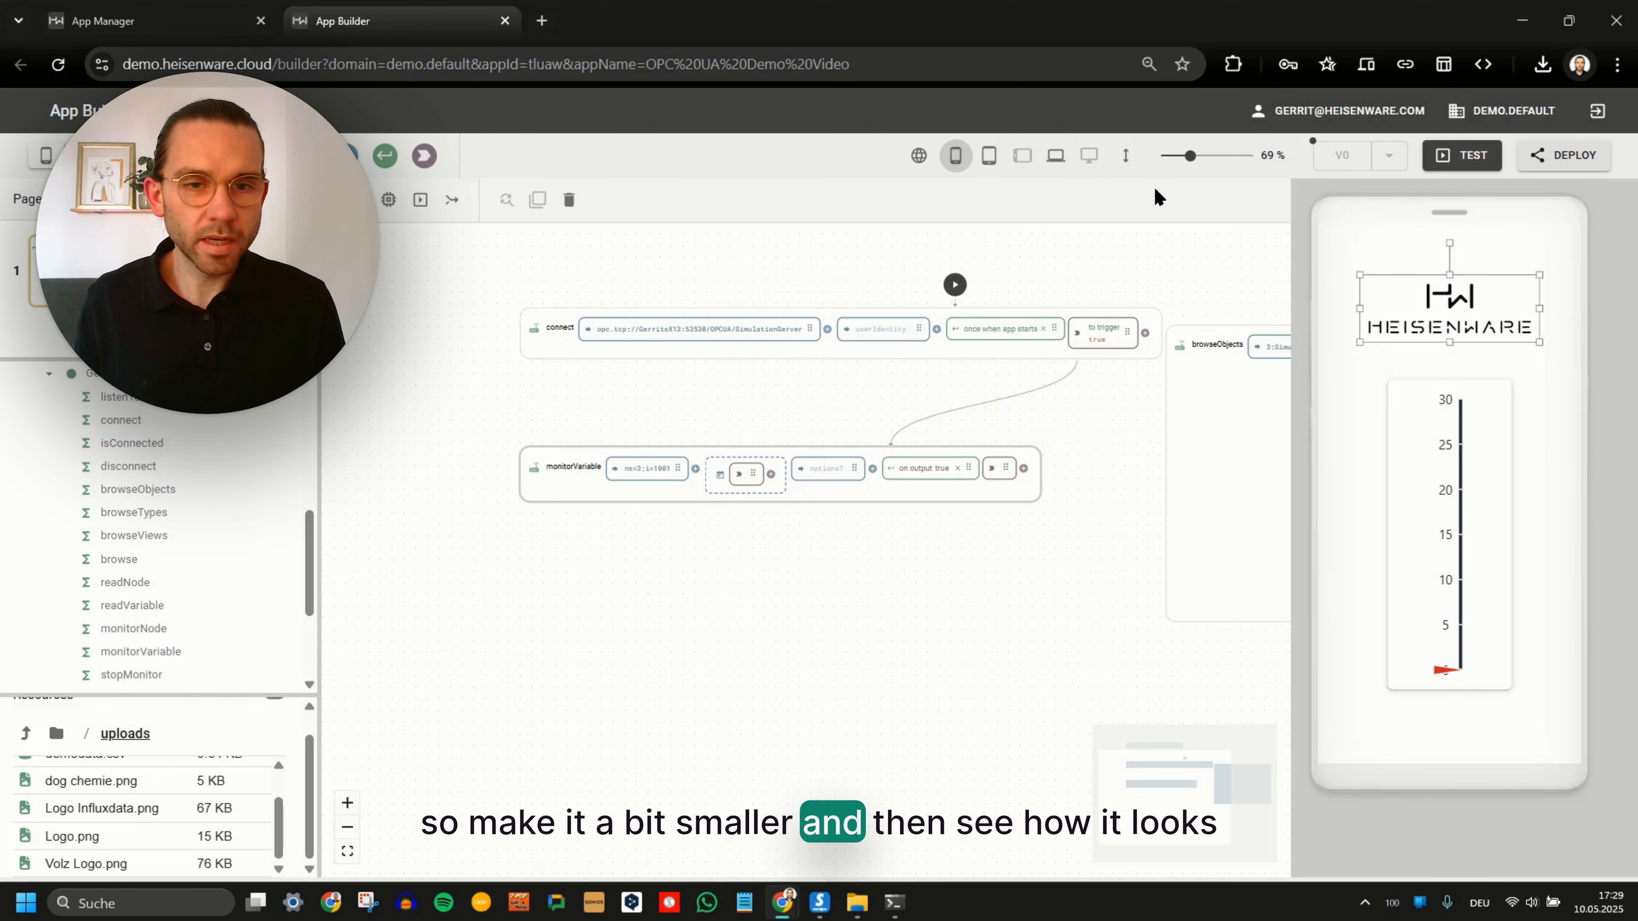
In the laptop layout, widen the preview, move the gauge to the page's left side and place the logo to its right.
click(1057, 158)
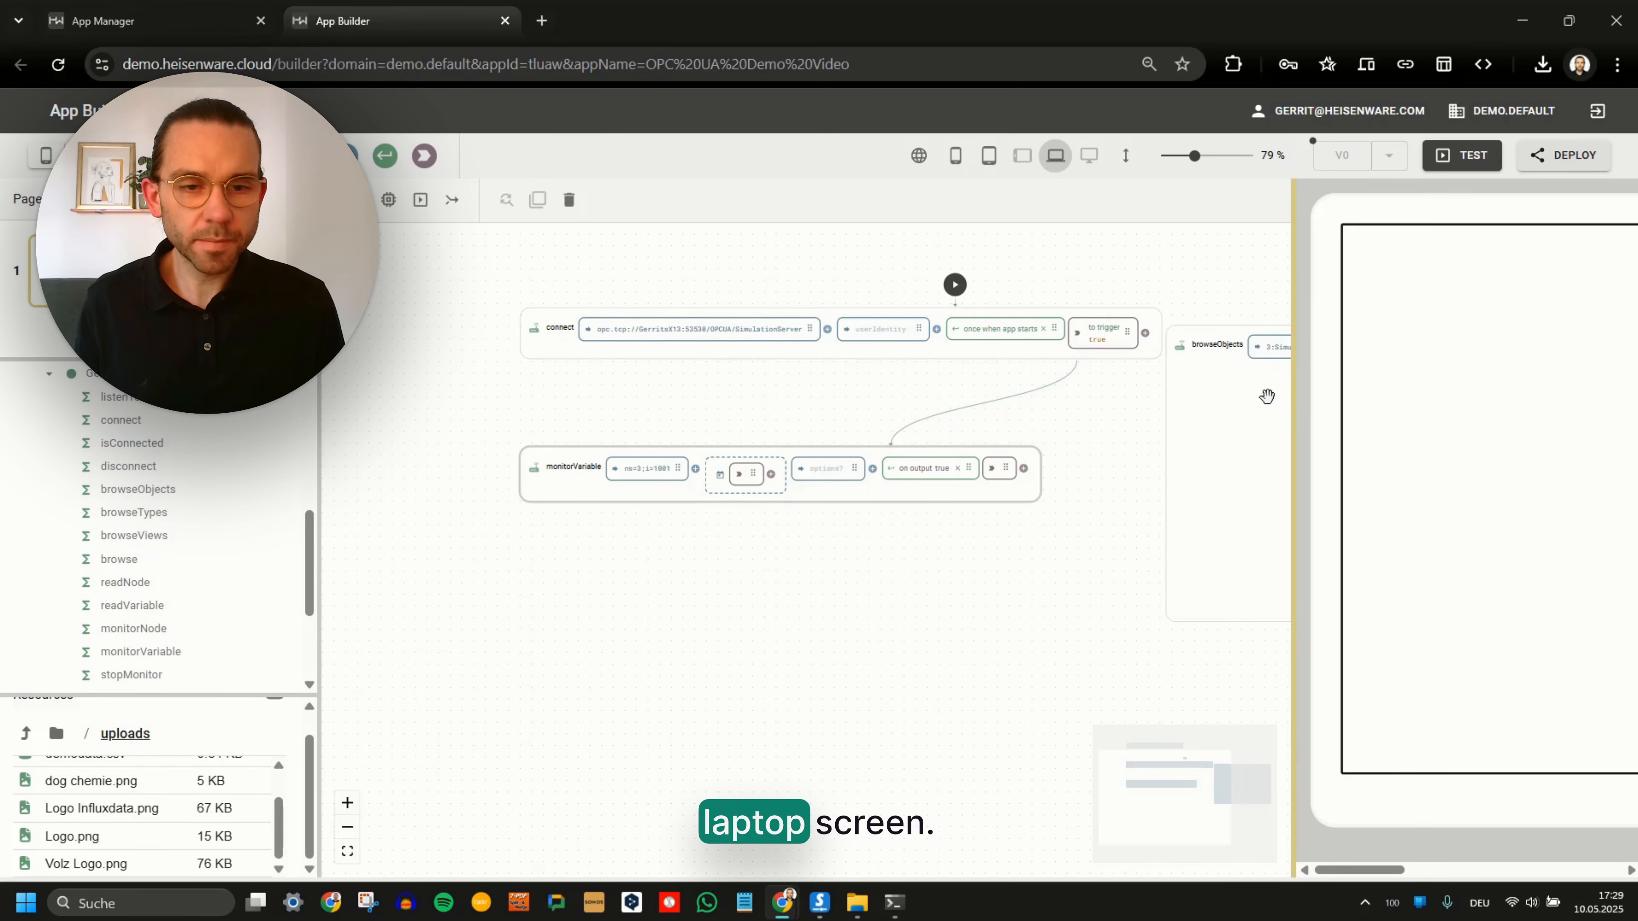
drag(1293, 396, 670, 383)
drag(1272, 509, 929, 427)
drag(1274, 361, 1261, 468)
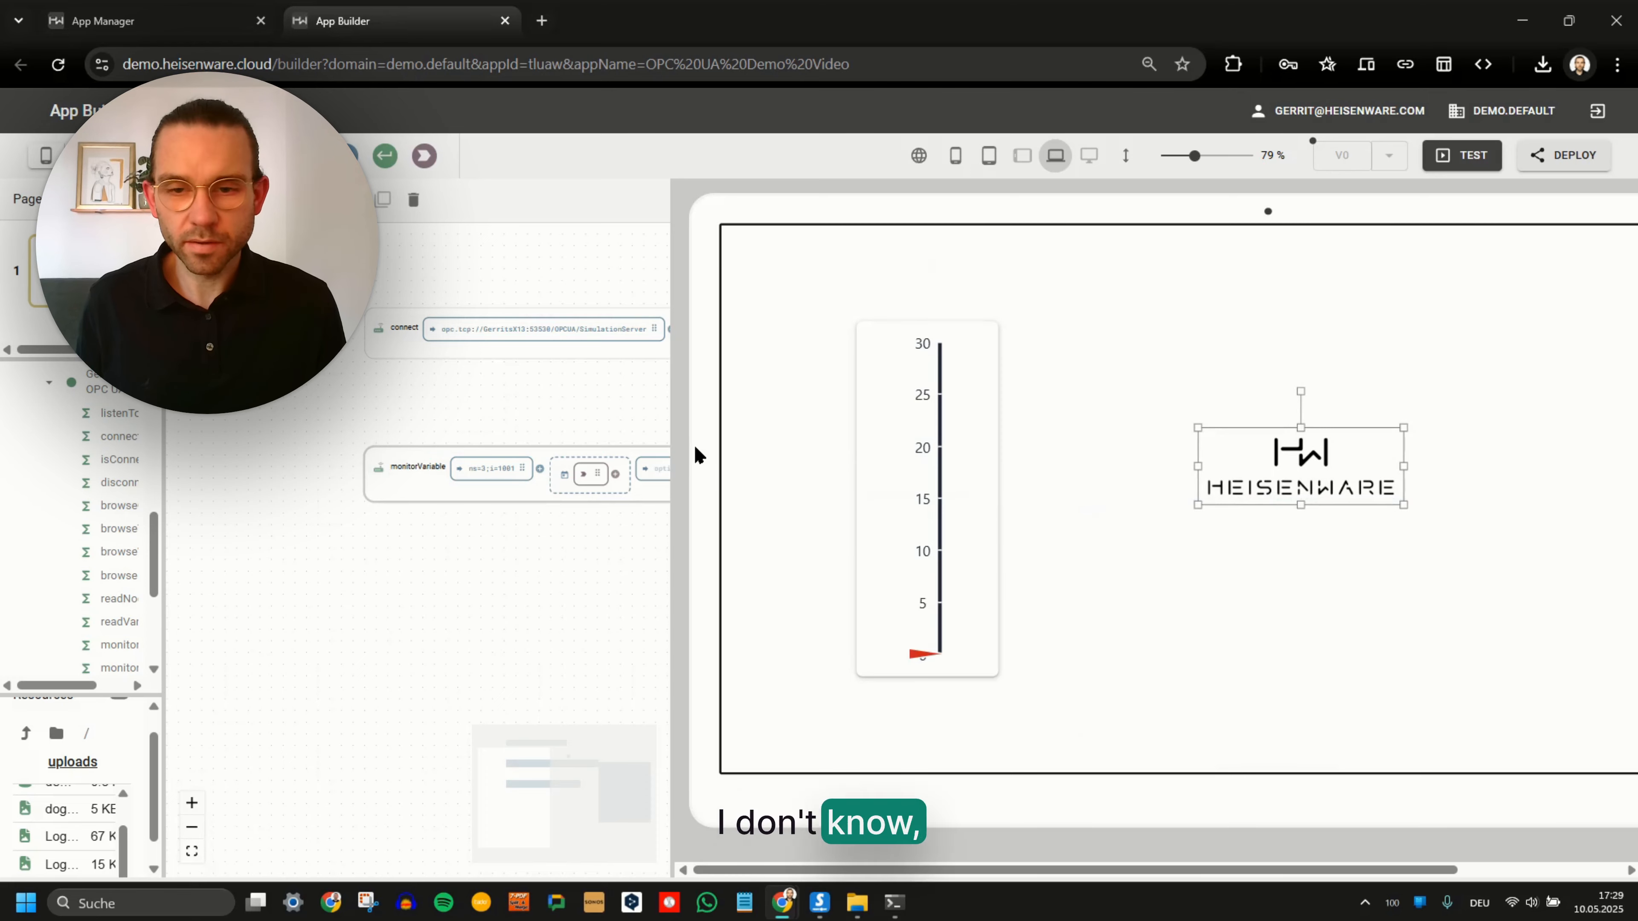
drag(670, 411, 1127, 410)
Return to the Extra Small phone layout and deploy the app.
click(956, 156)
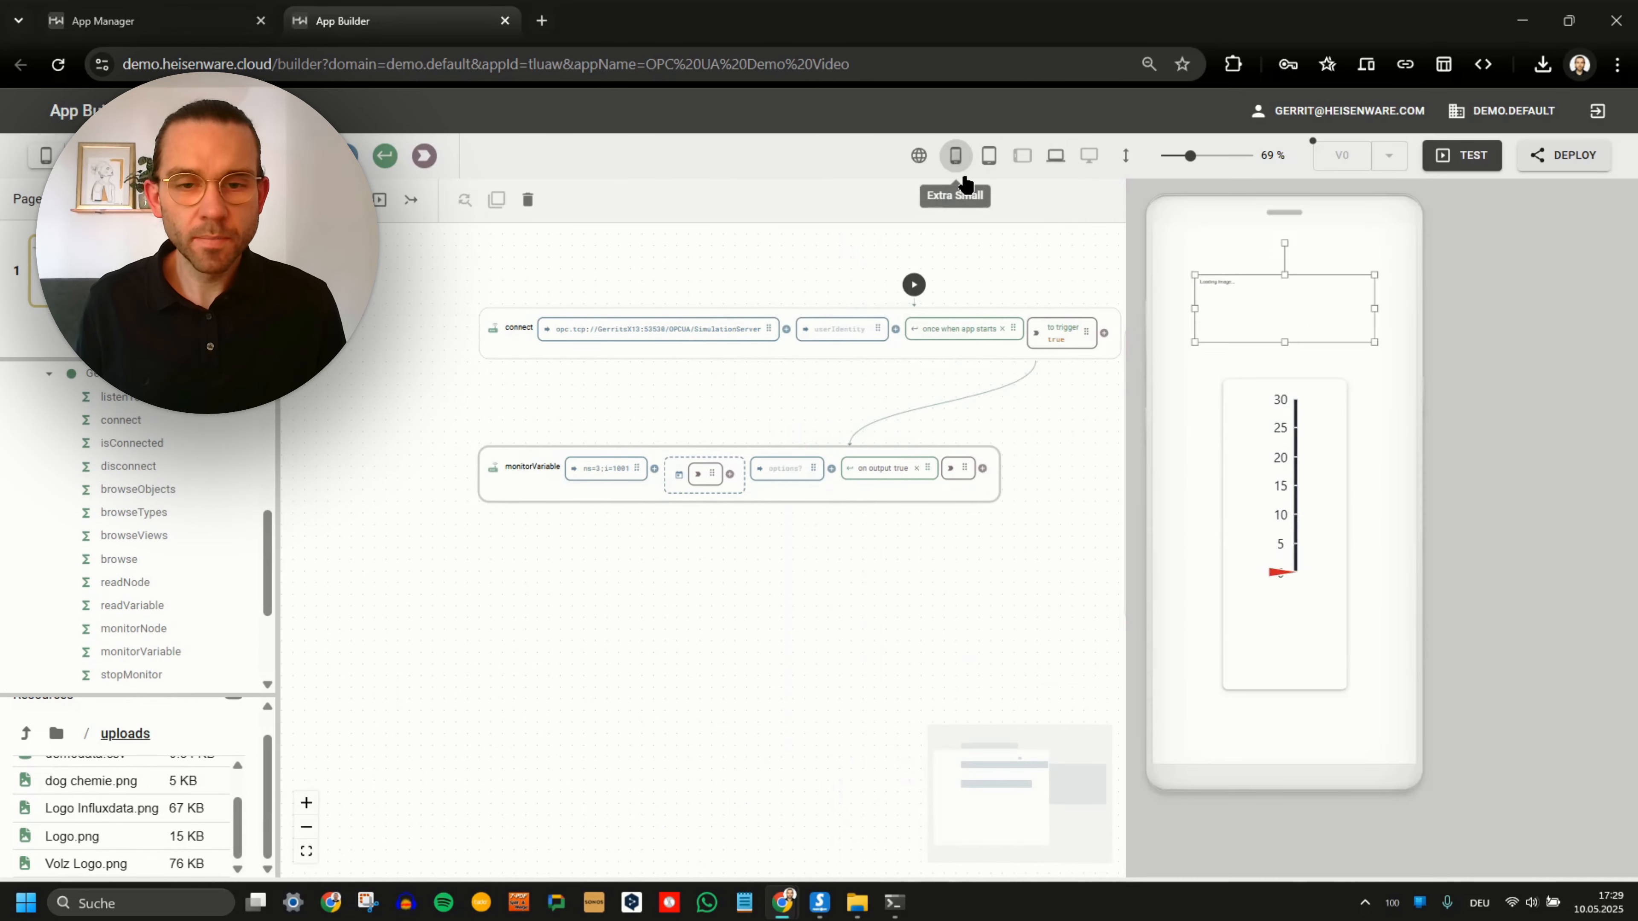
scroll(1014, 434, left, 1)
scroll(1013, 435, right, 2)
scroll(1007, 436, up, 2)
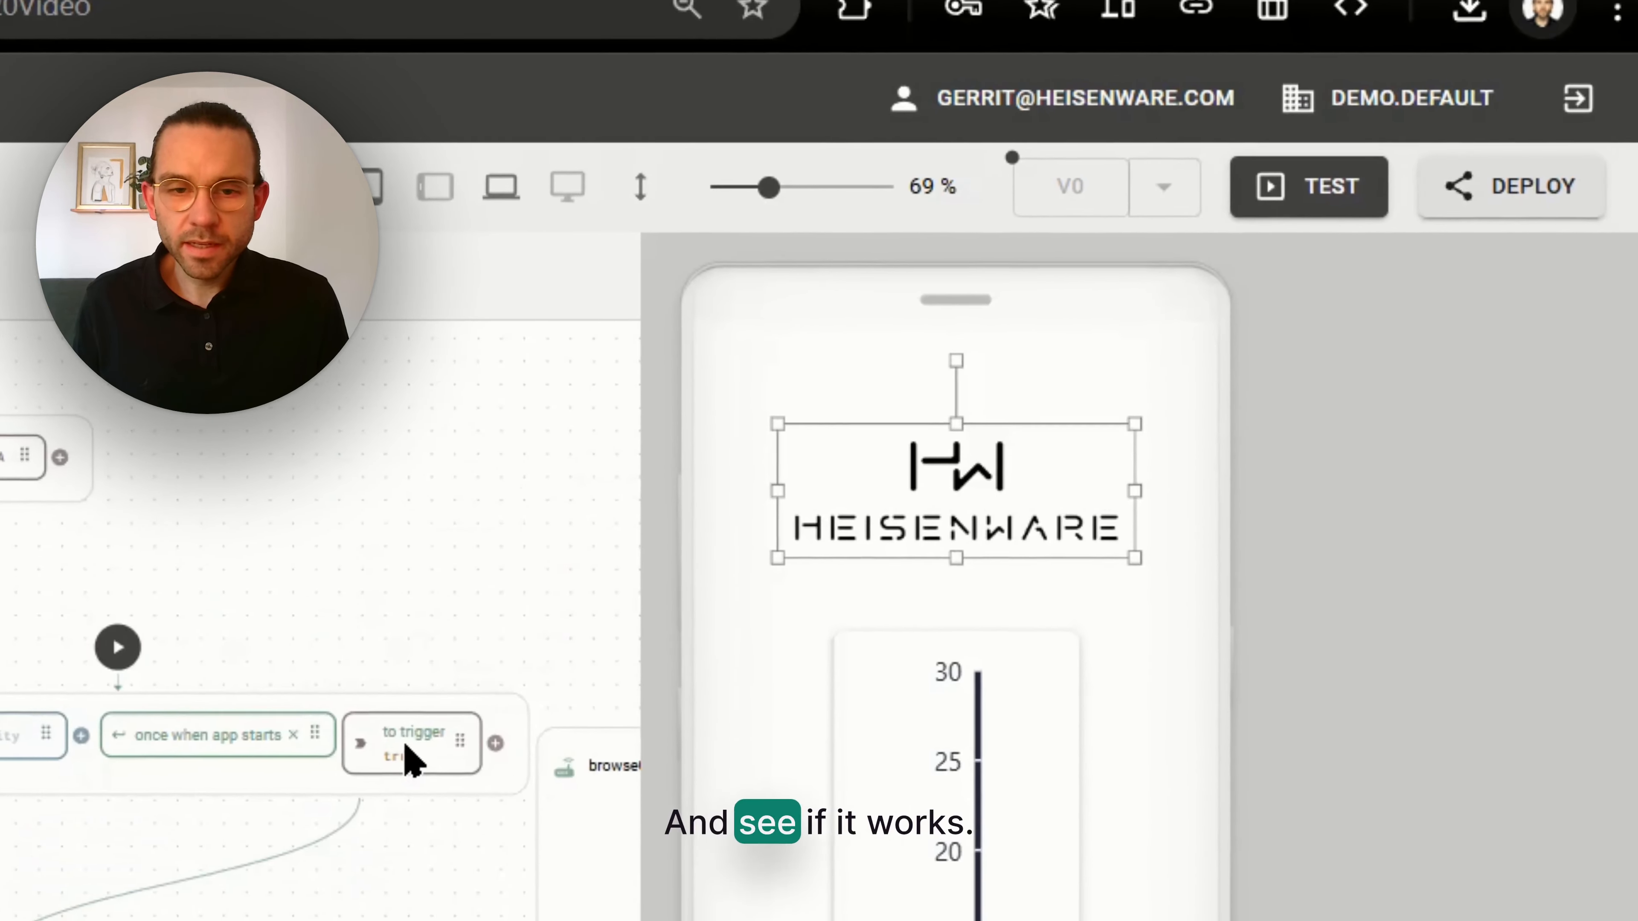
scroll(1007, 436, right, 1)
click(1477, 207)
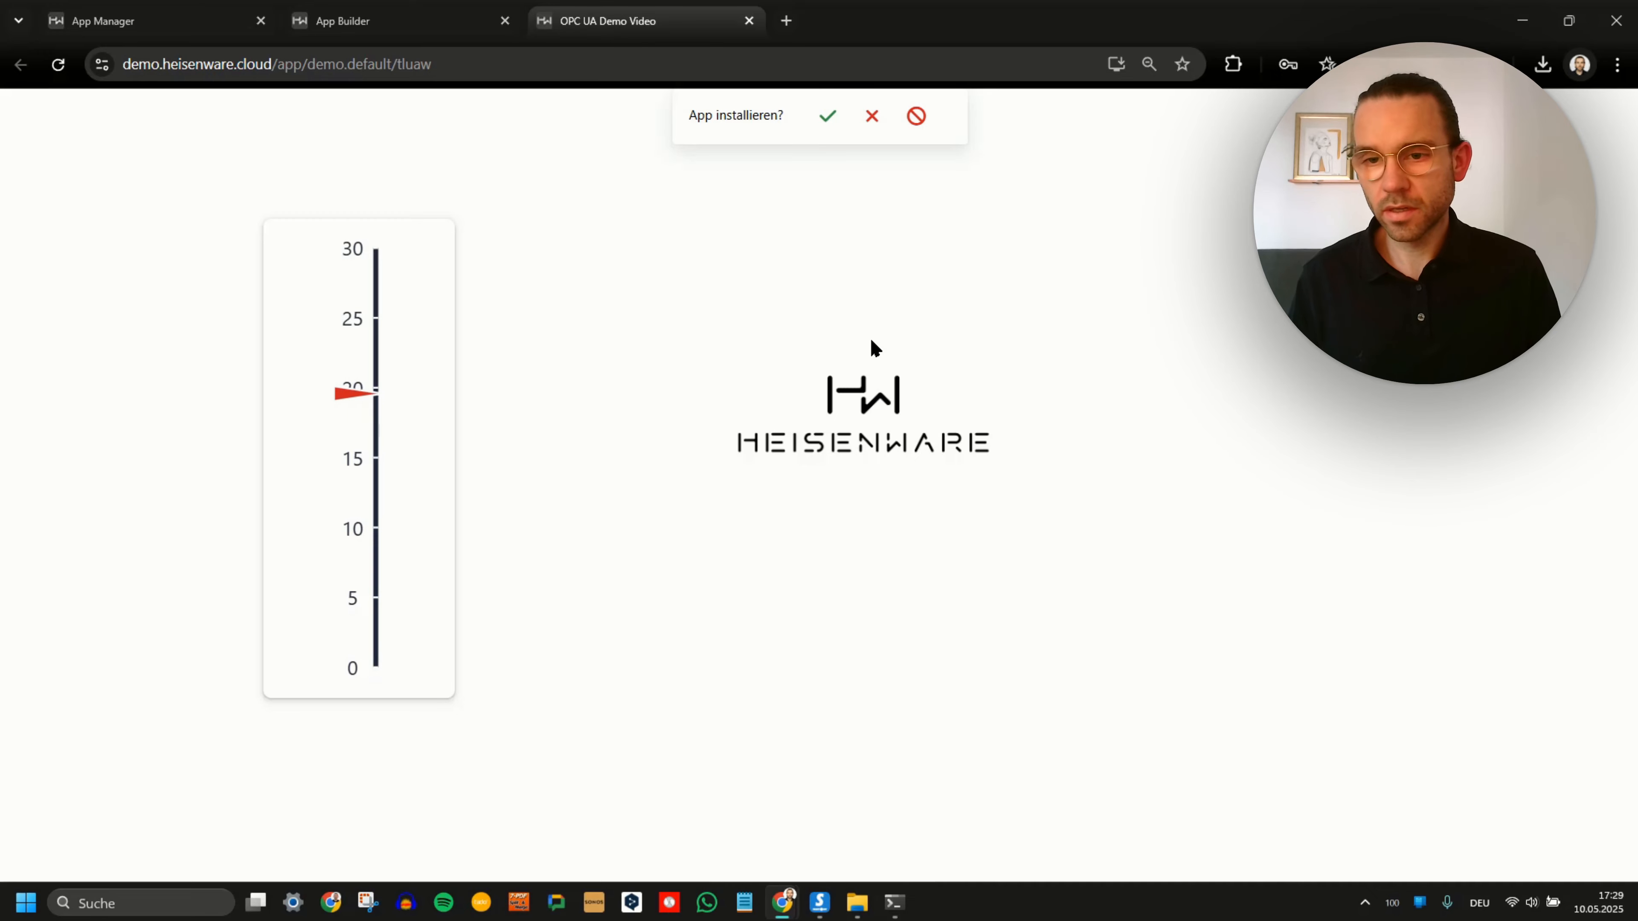
Bring the Prosys OPC UA Simulation Server beside the deployed app's gauge and select the Counter variable to compare their values.
click(818, 904)
drag(559, 123, 890, 158)
click(792, 355)
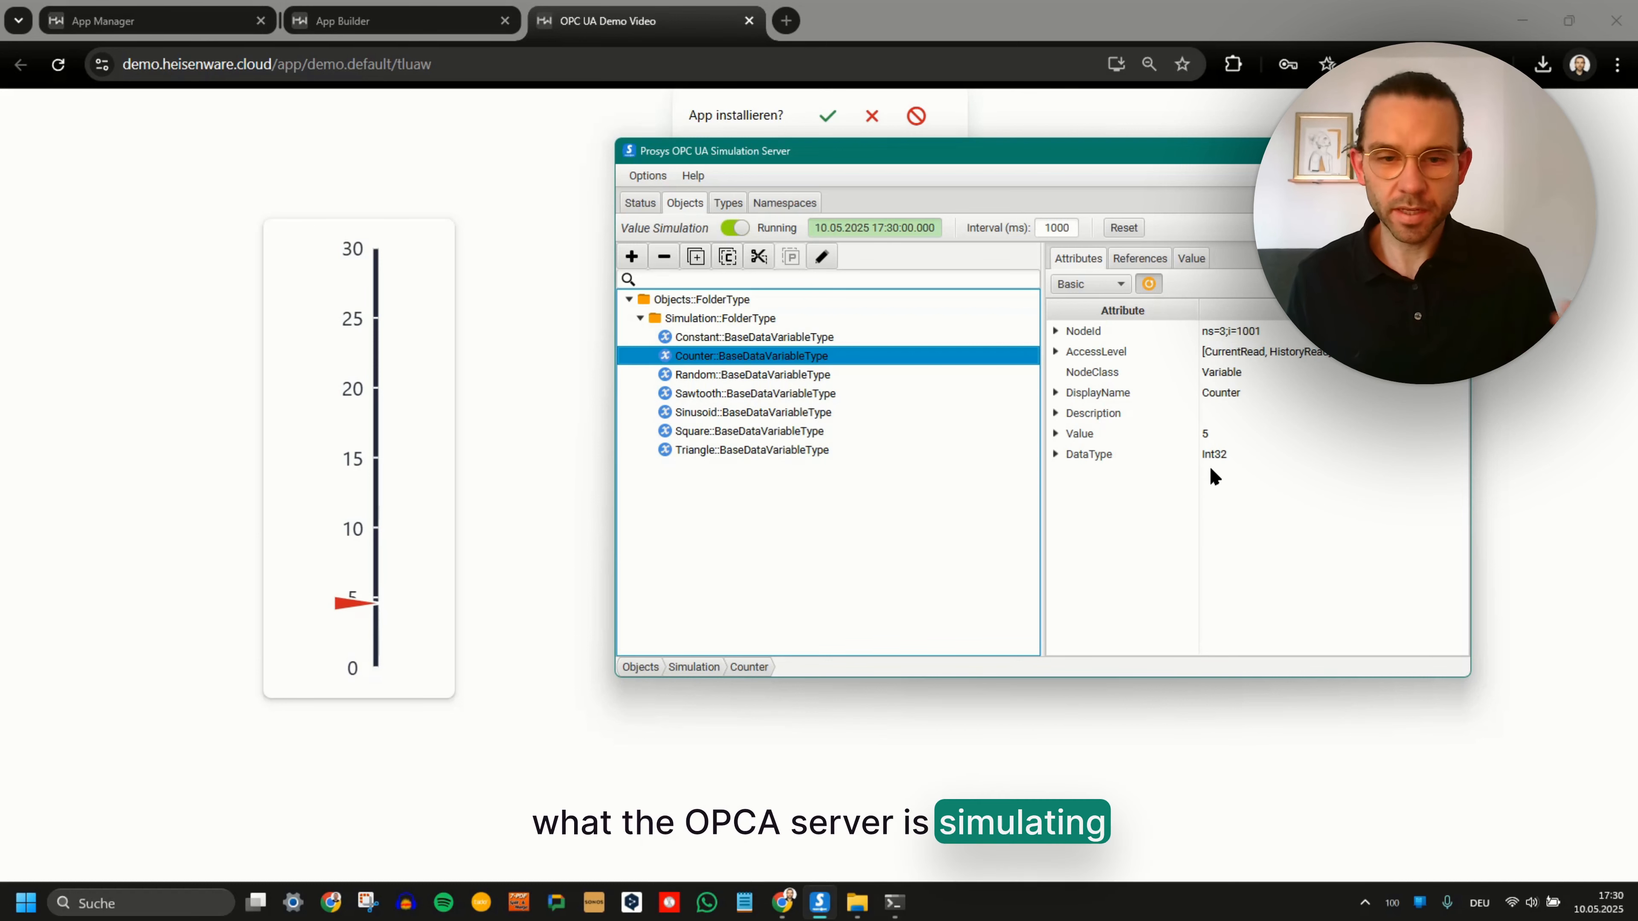
Close the deployed app and dismiss the Distribute Your App dialog in the App Builder.
click(507, 180)
click(749, 21)
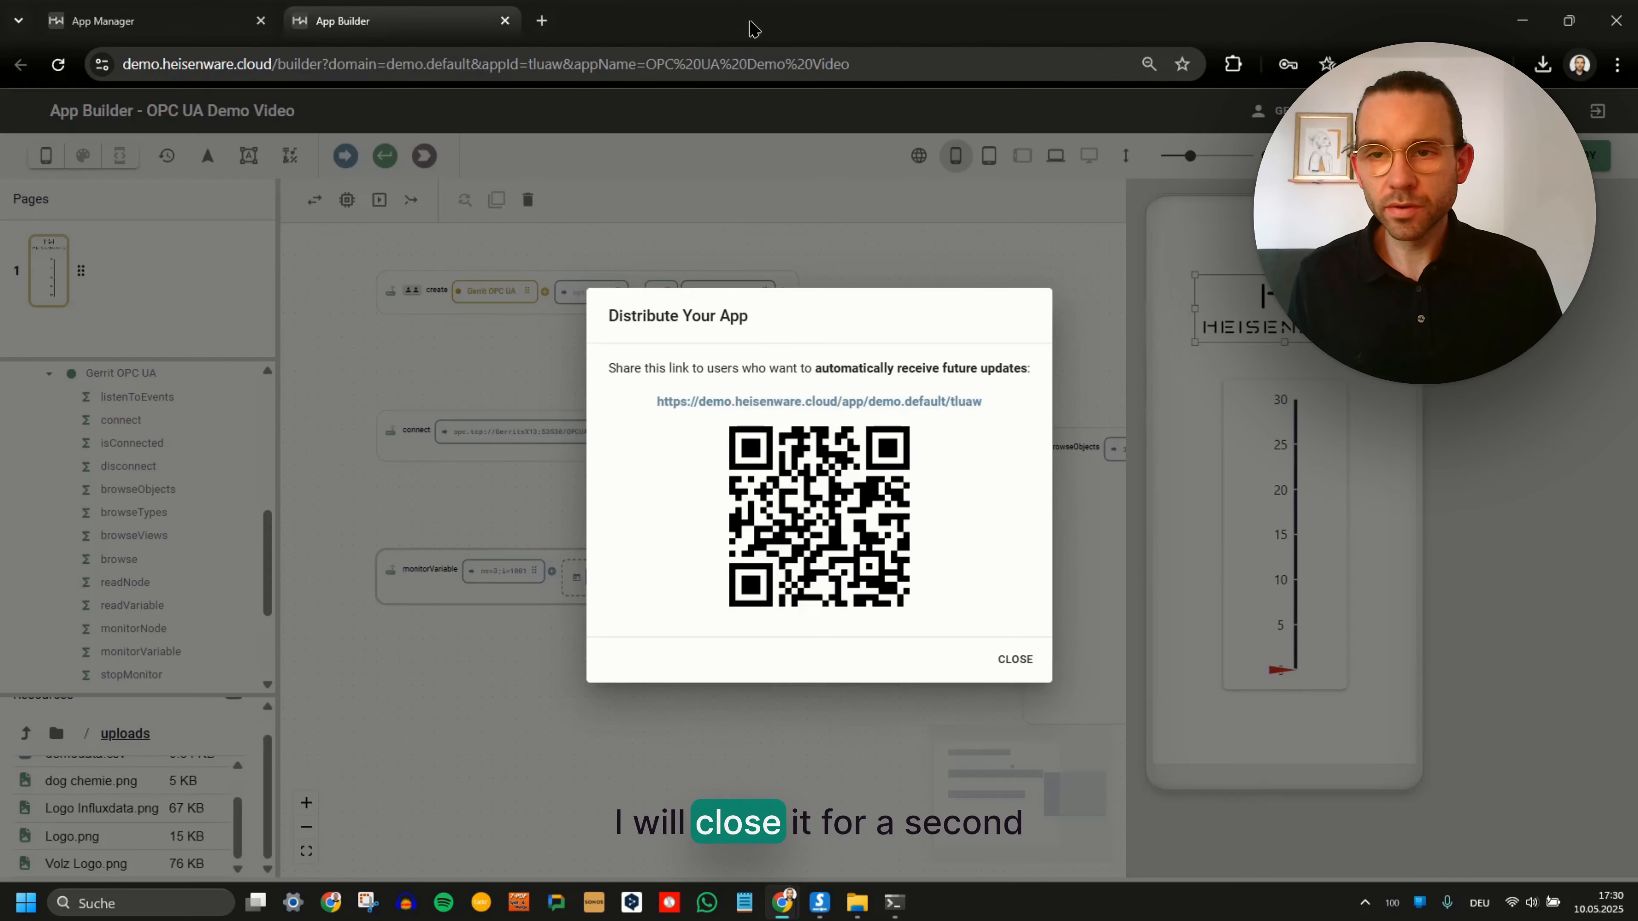
click(1015, 659)
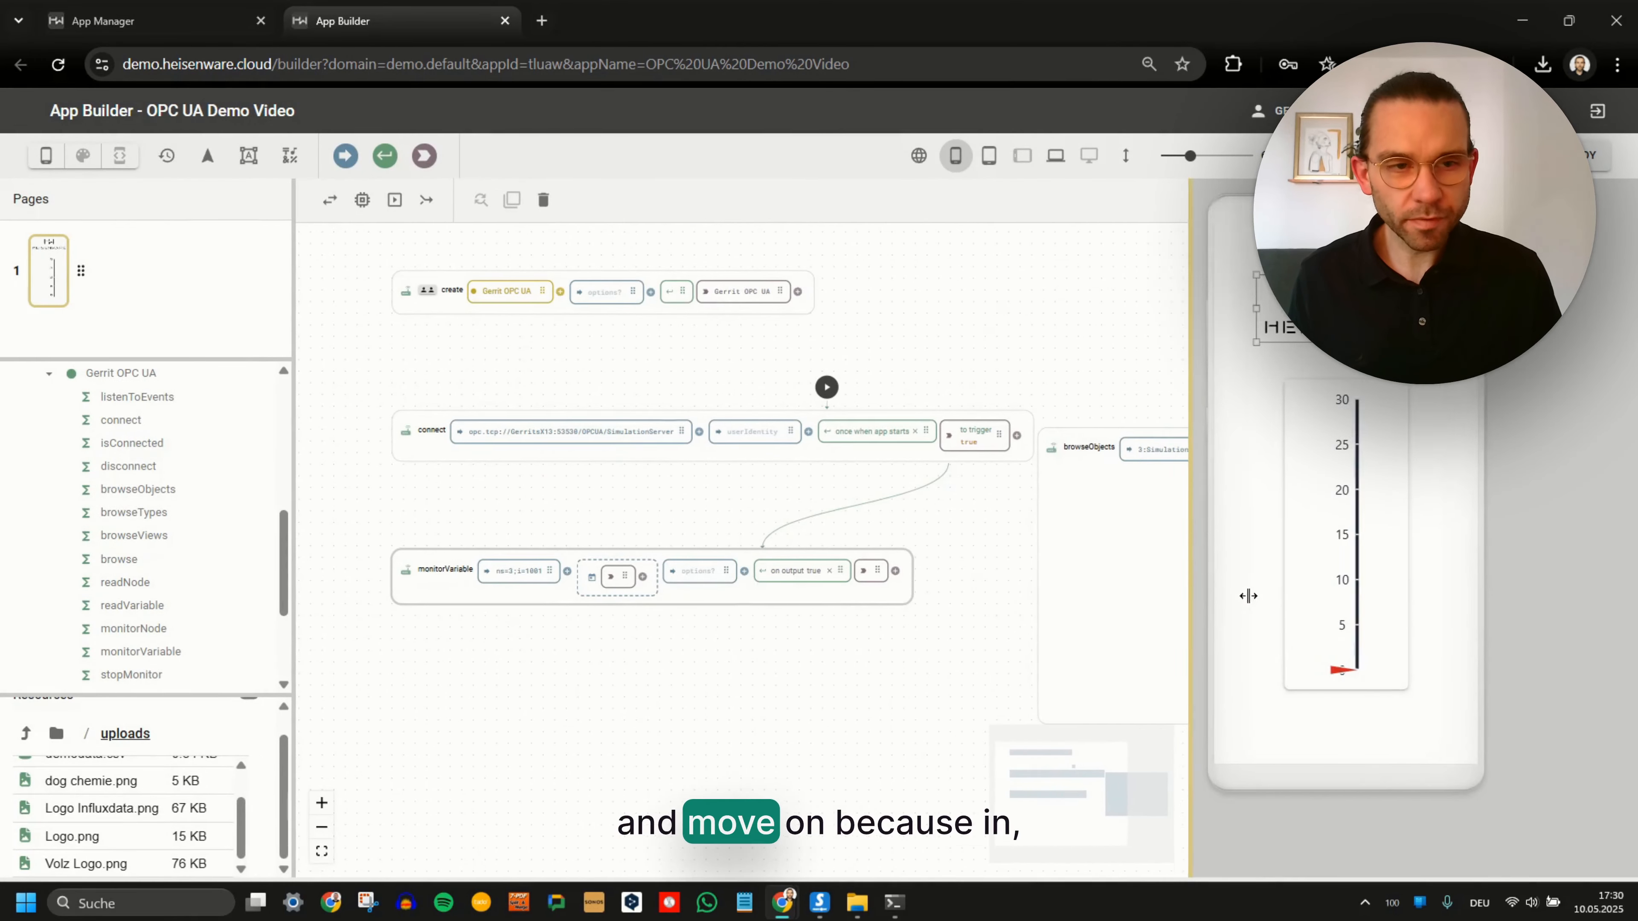
Place a readVariable function below monitorVariable on the canvas.
scroll(678, 437, down, 4)
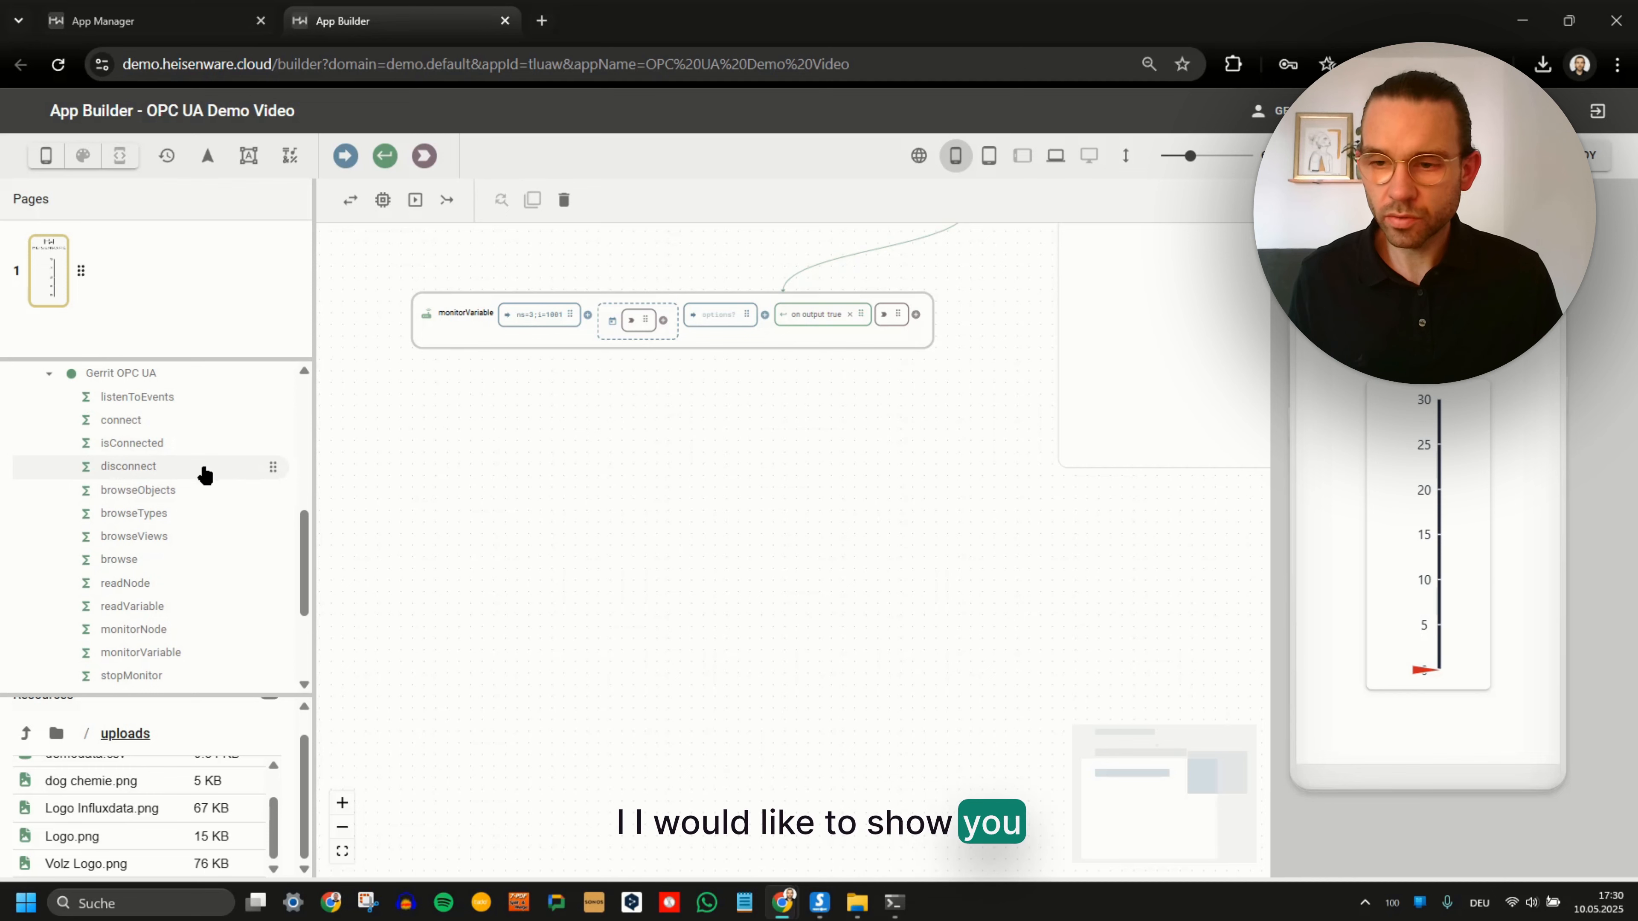
drag(147, 615, 477, 465)
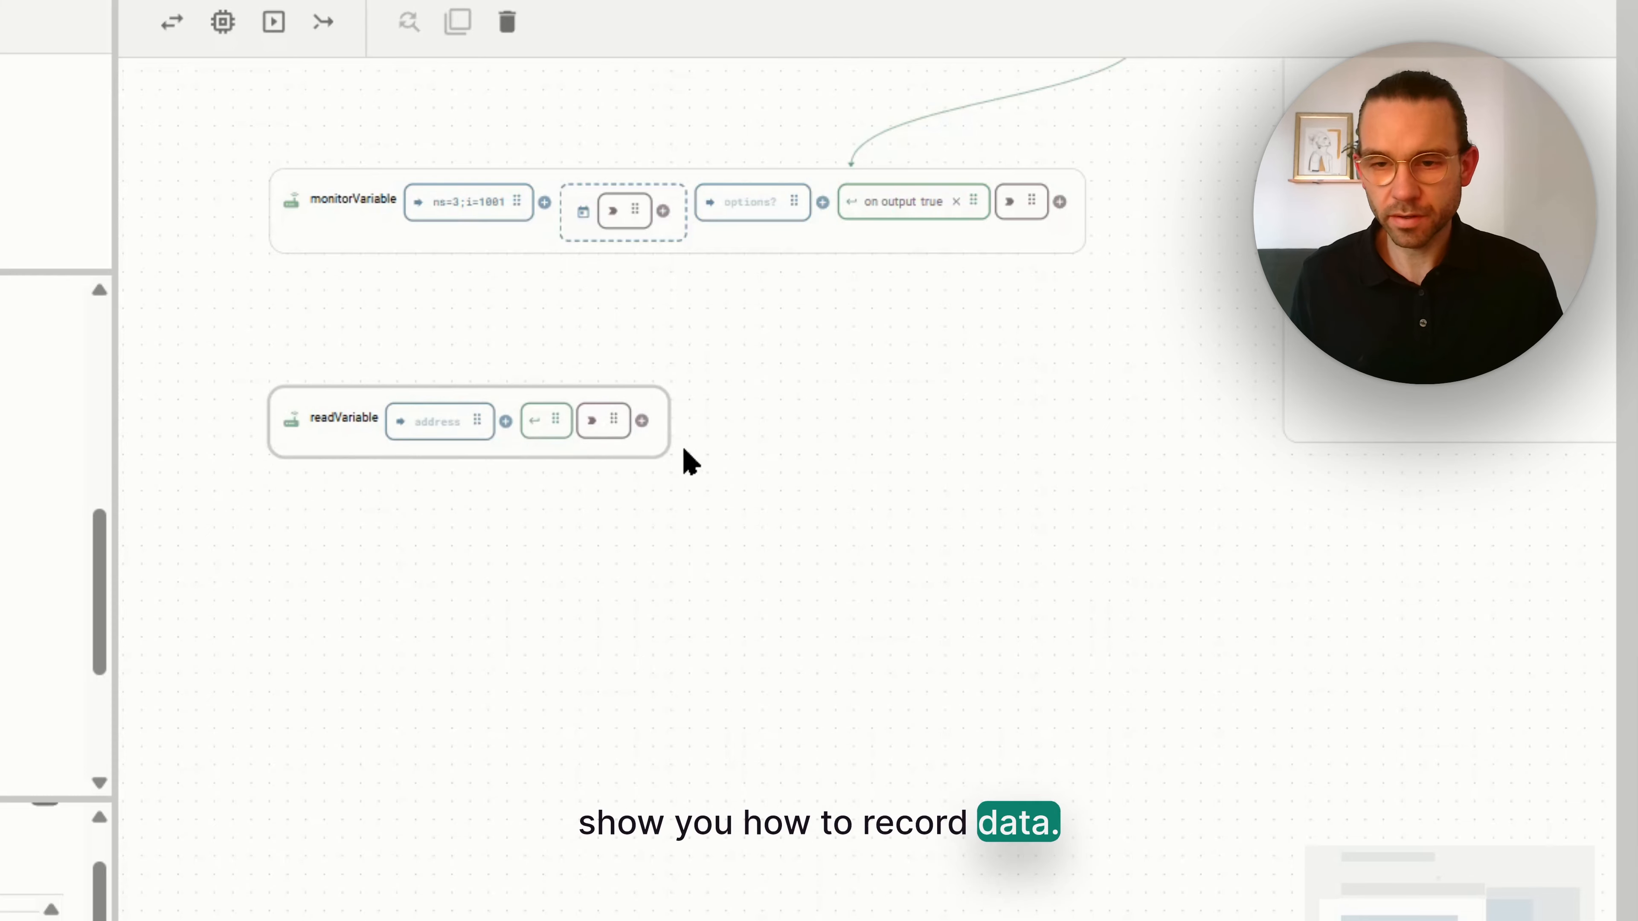
Copy the Random variable's node ID from the browseObjects output and enter ns=3;i=1002 as the readVariable address.
scroll(789, 389, up, 5)
scroll(806, 397, right, 8)
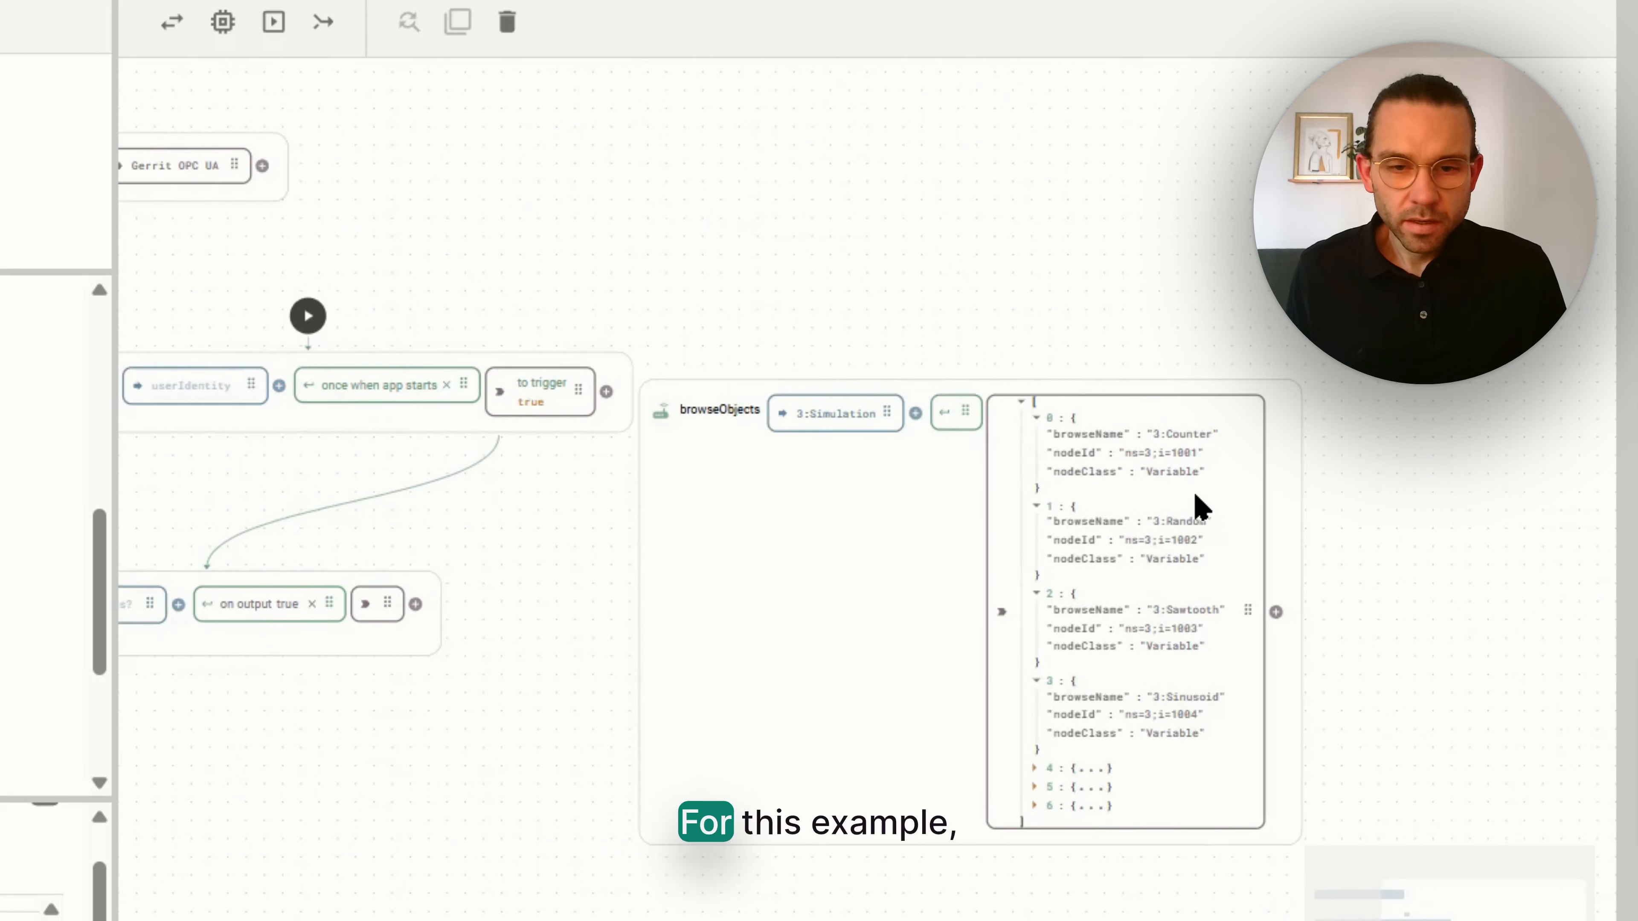
scroll(1201, 506, up, 3)
drag(1198, 530, 1163, 529)
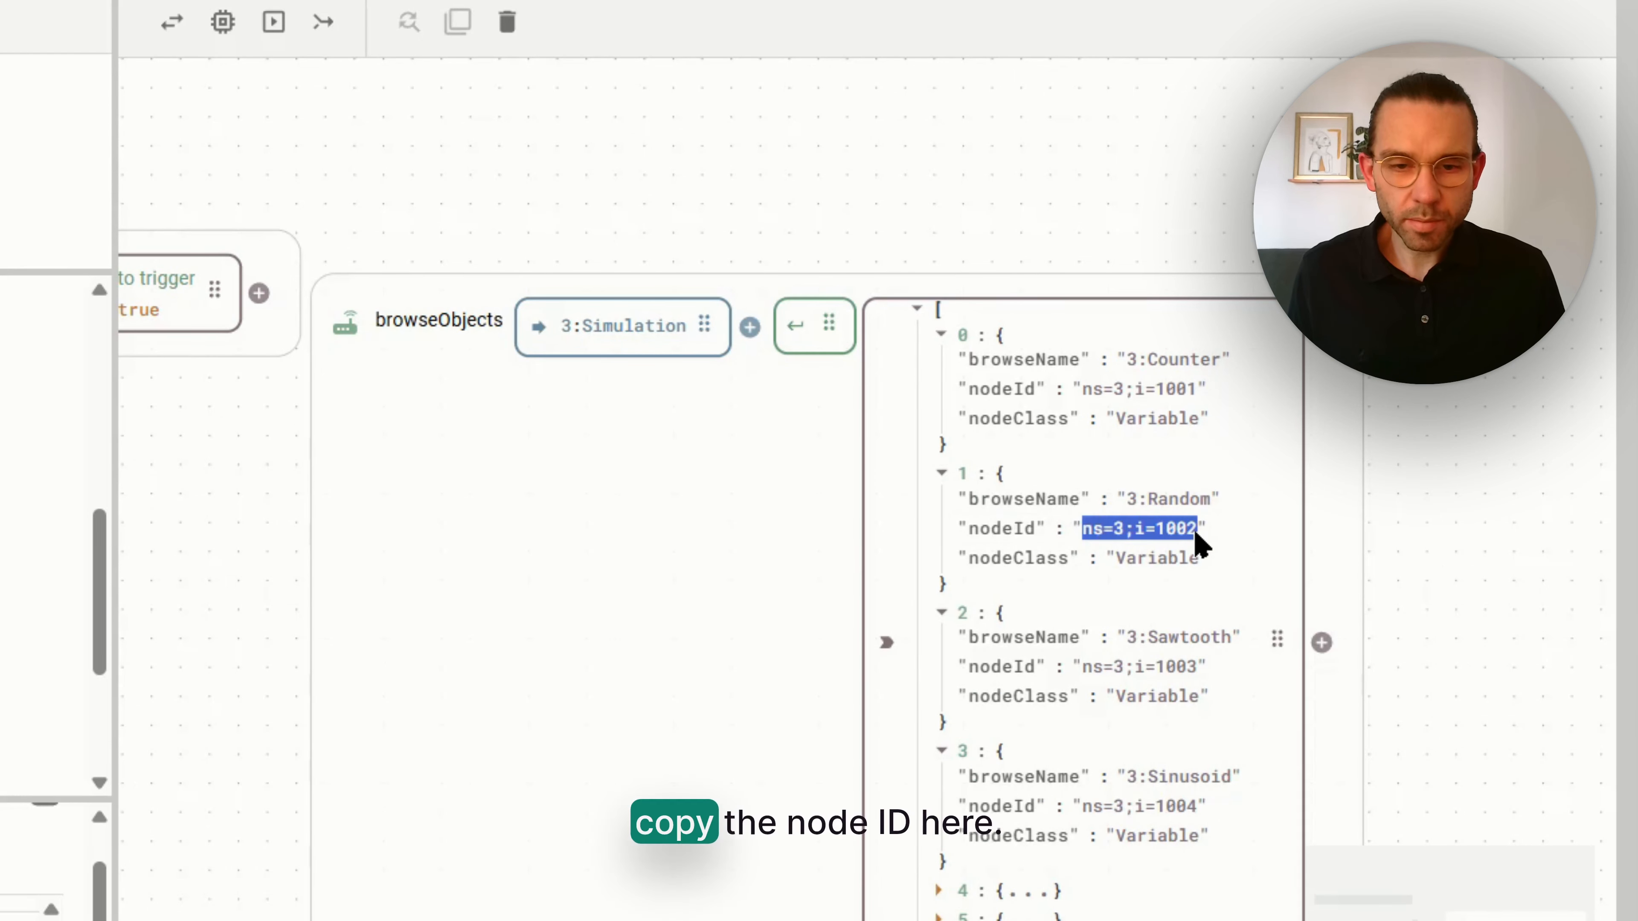
scroll(1195, 531, down, 7)
scroll(1192, 534, left, 18)
scroll(413, 513, left, 3)
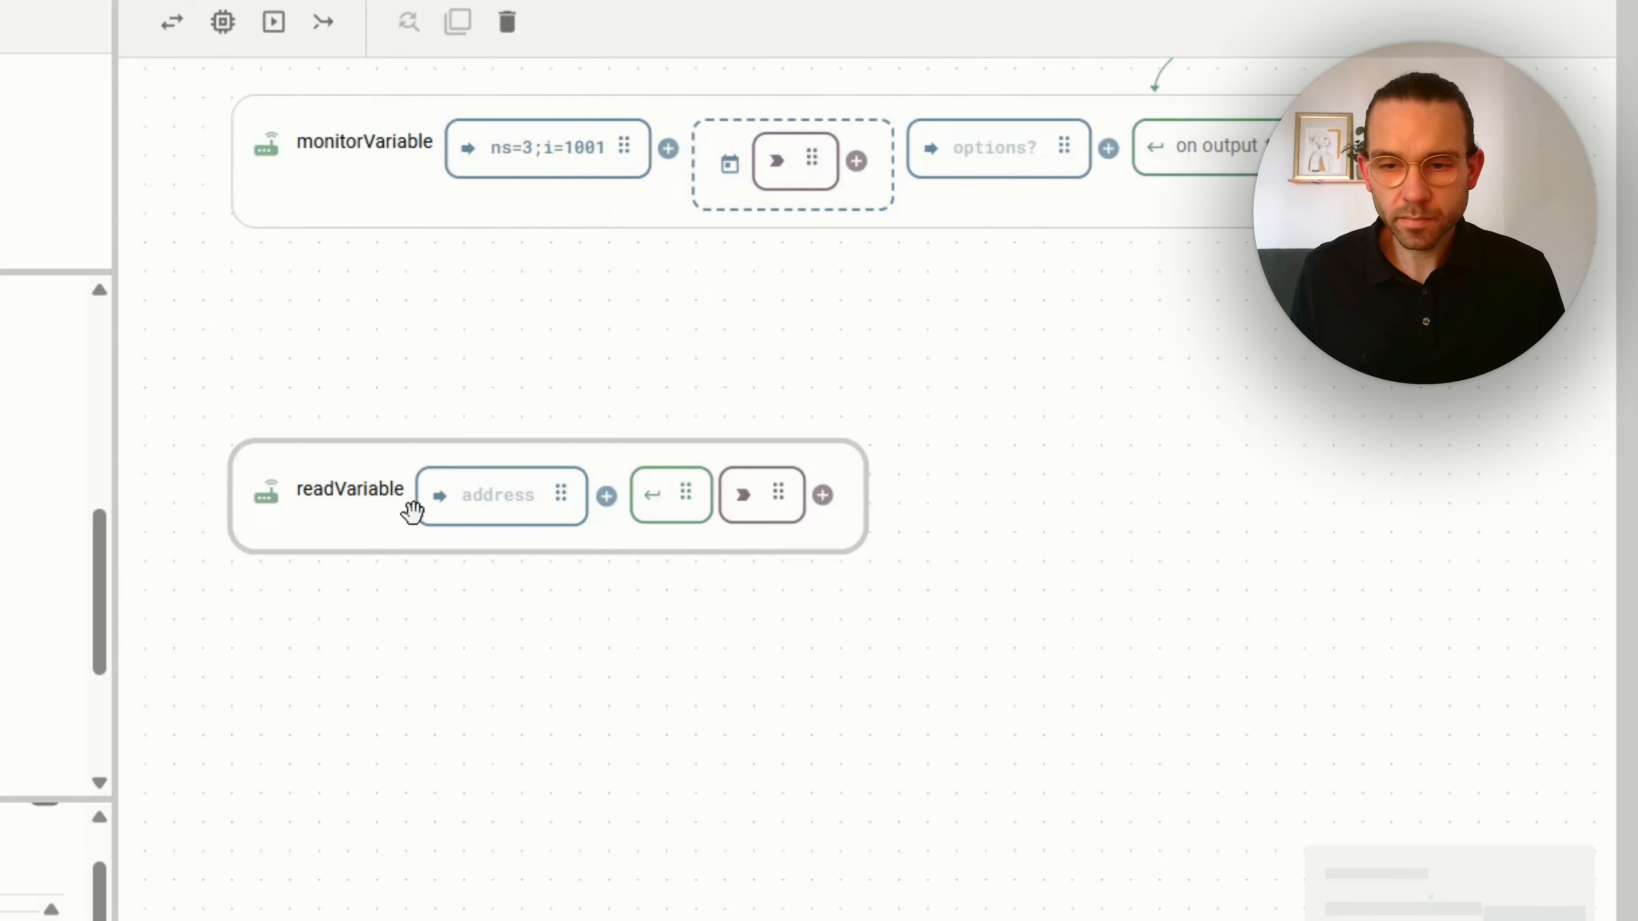
click(540, 512)
text(ns=3;i=1002)
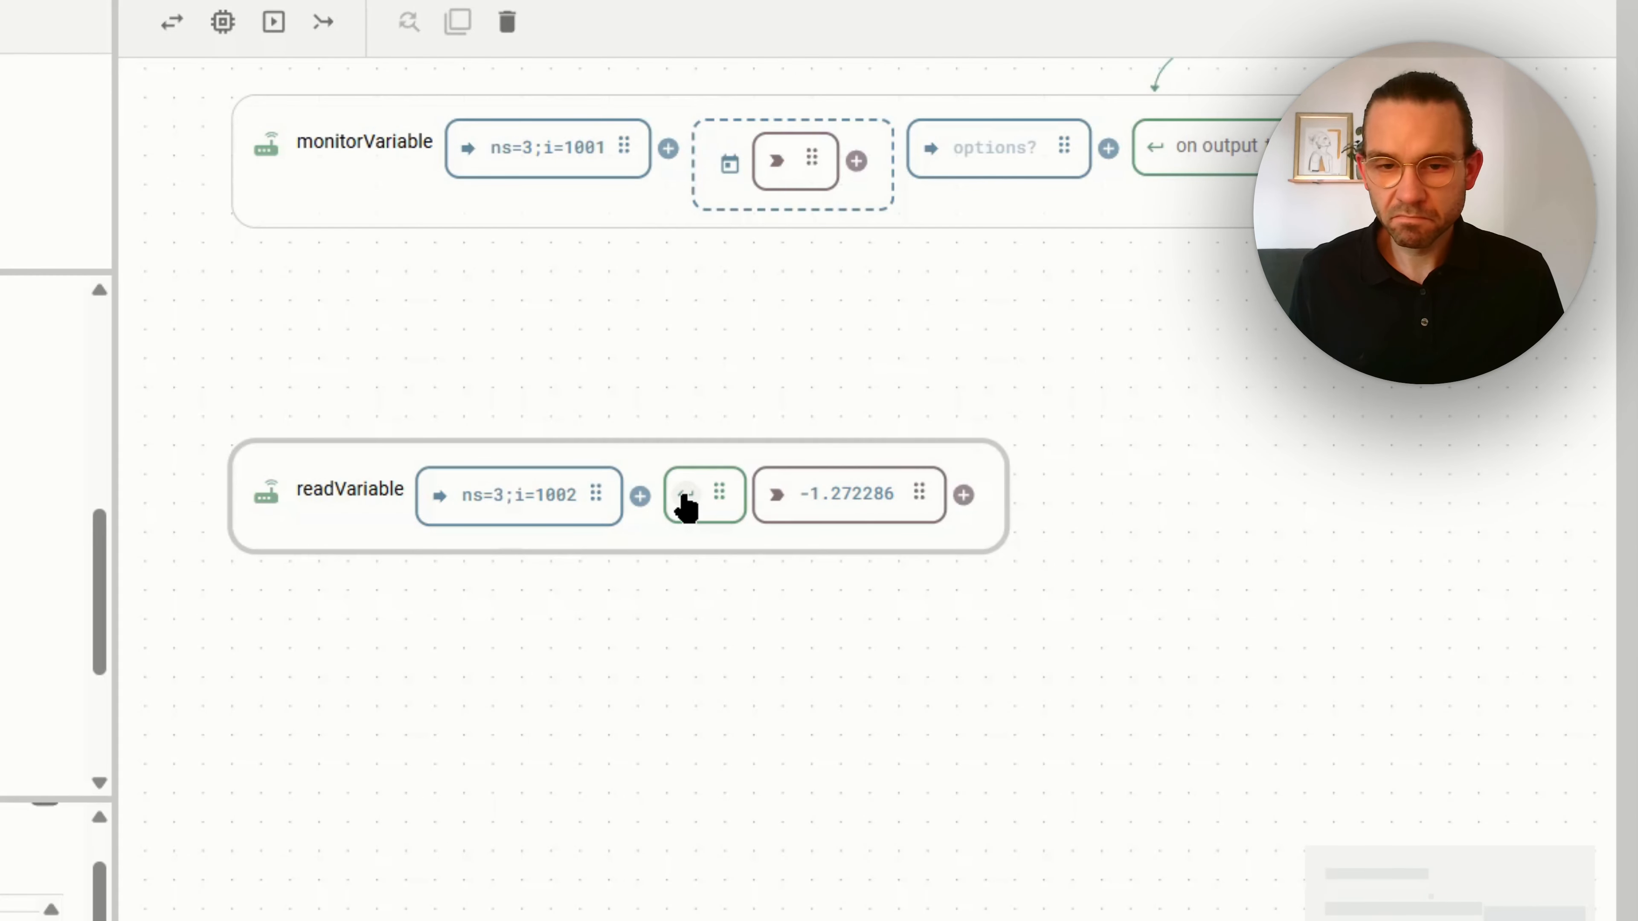
Run the readVariable function several times to check the values it returns.
click(686, 507)
click(685, 506)
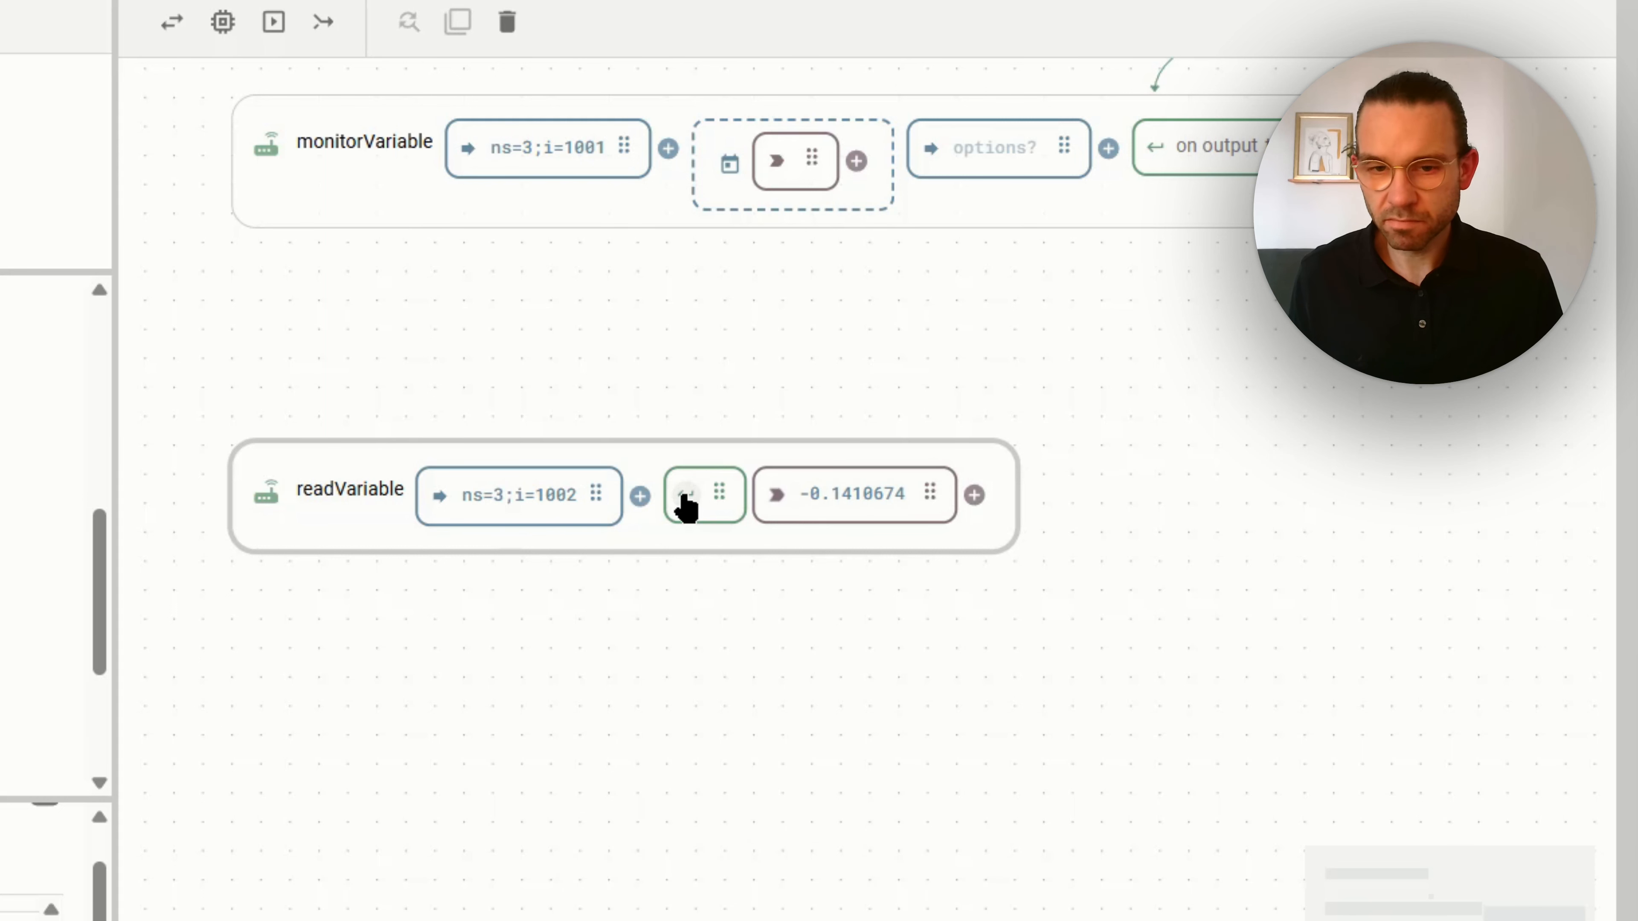
click(685, 506)
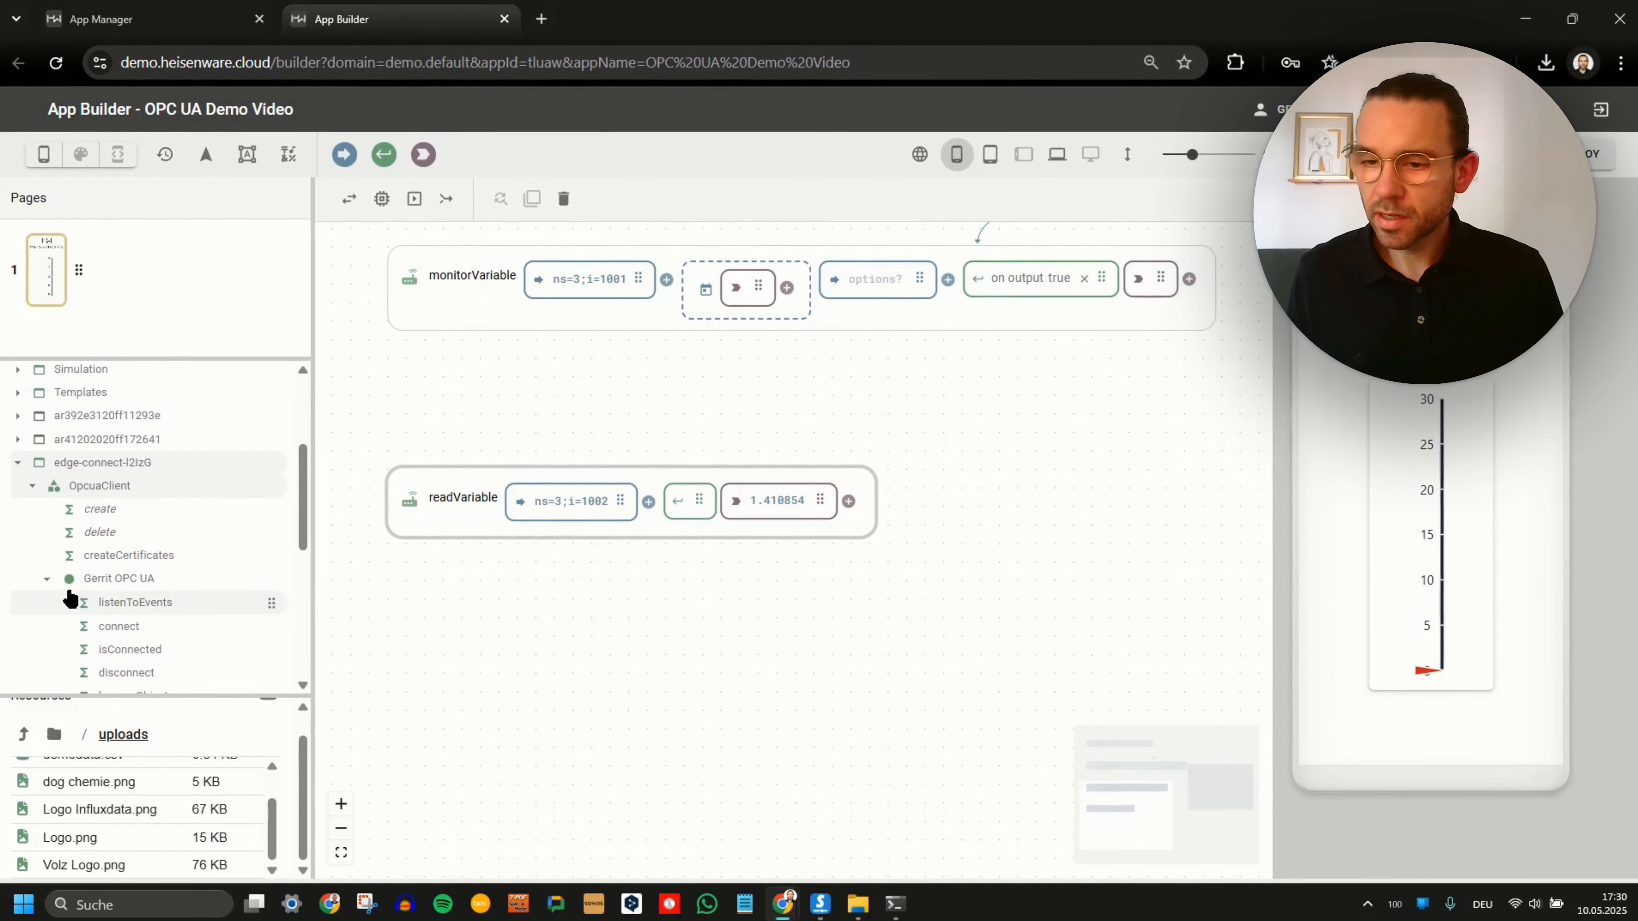
Place a mapRange function from the Utilities' Basic Functions below readVariable on the canvas.
scroll(90, 390, up, 2)
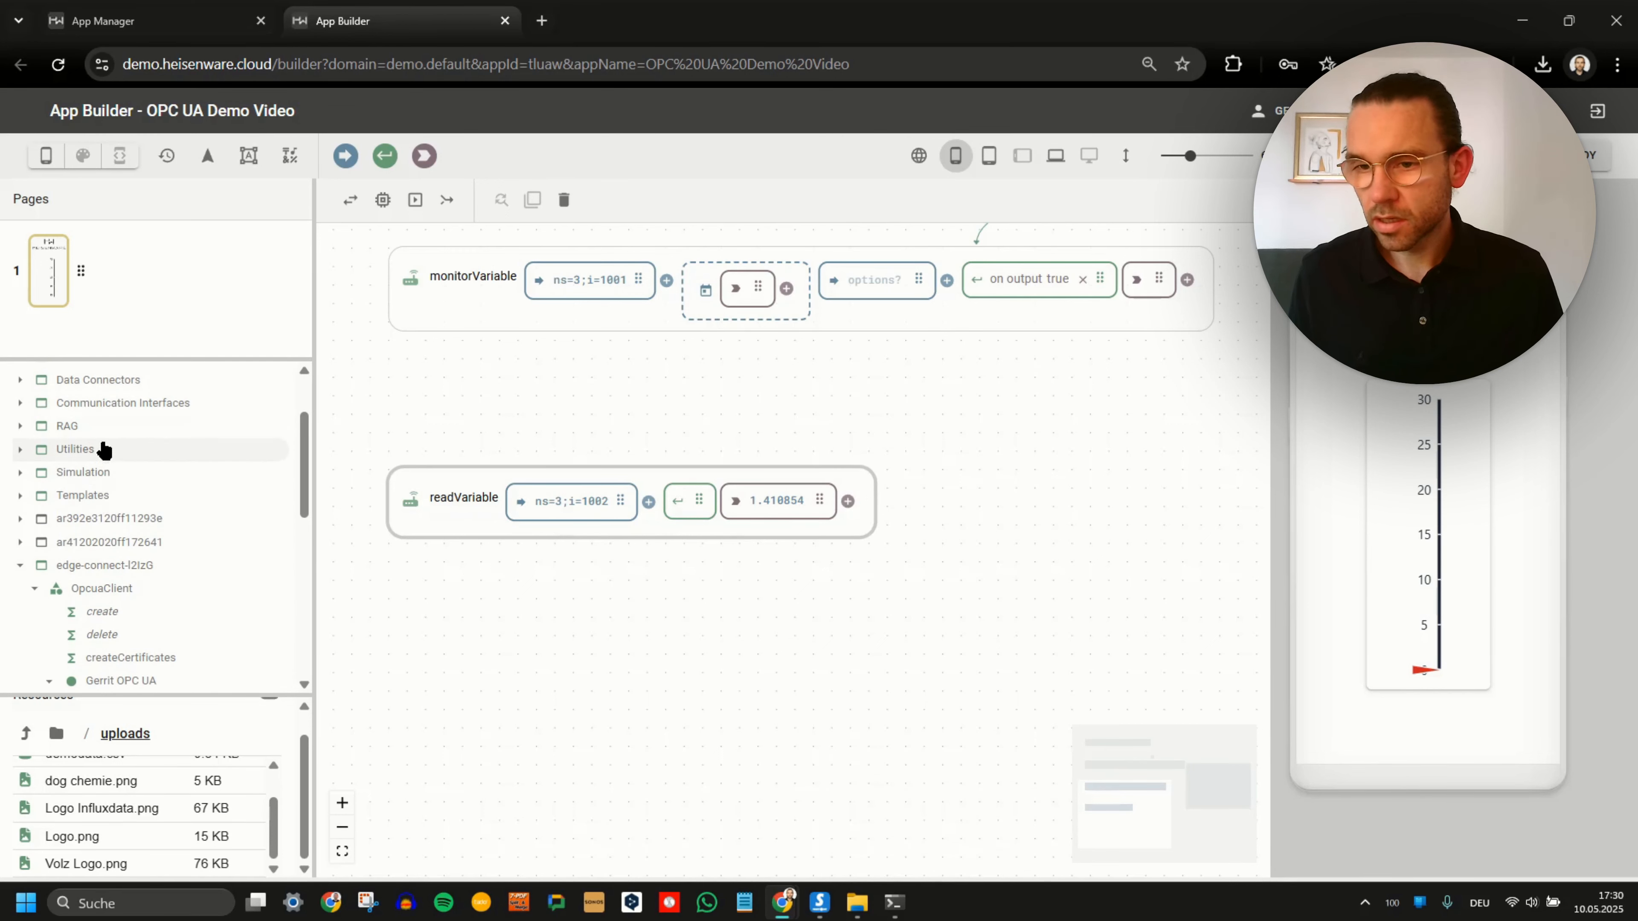
click(104, 448)
click(119, 473)
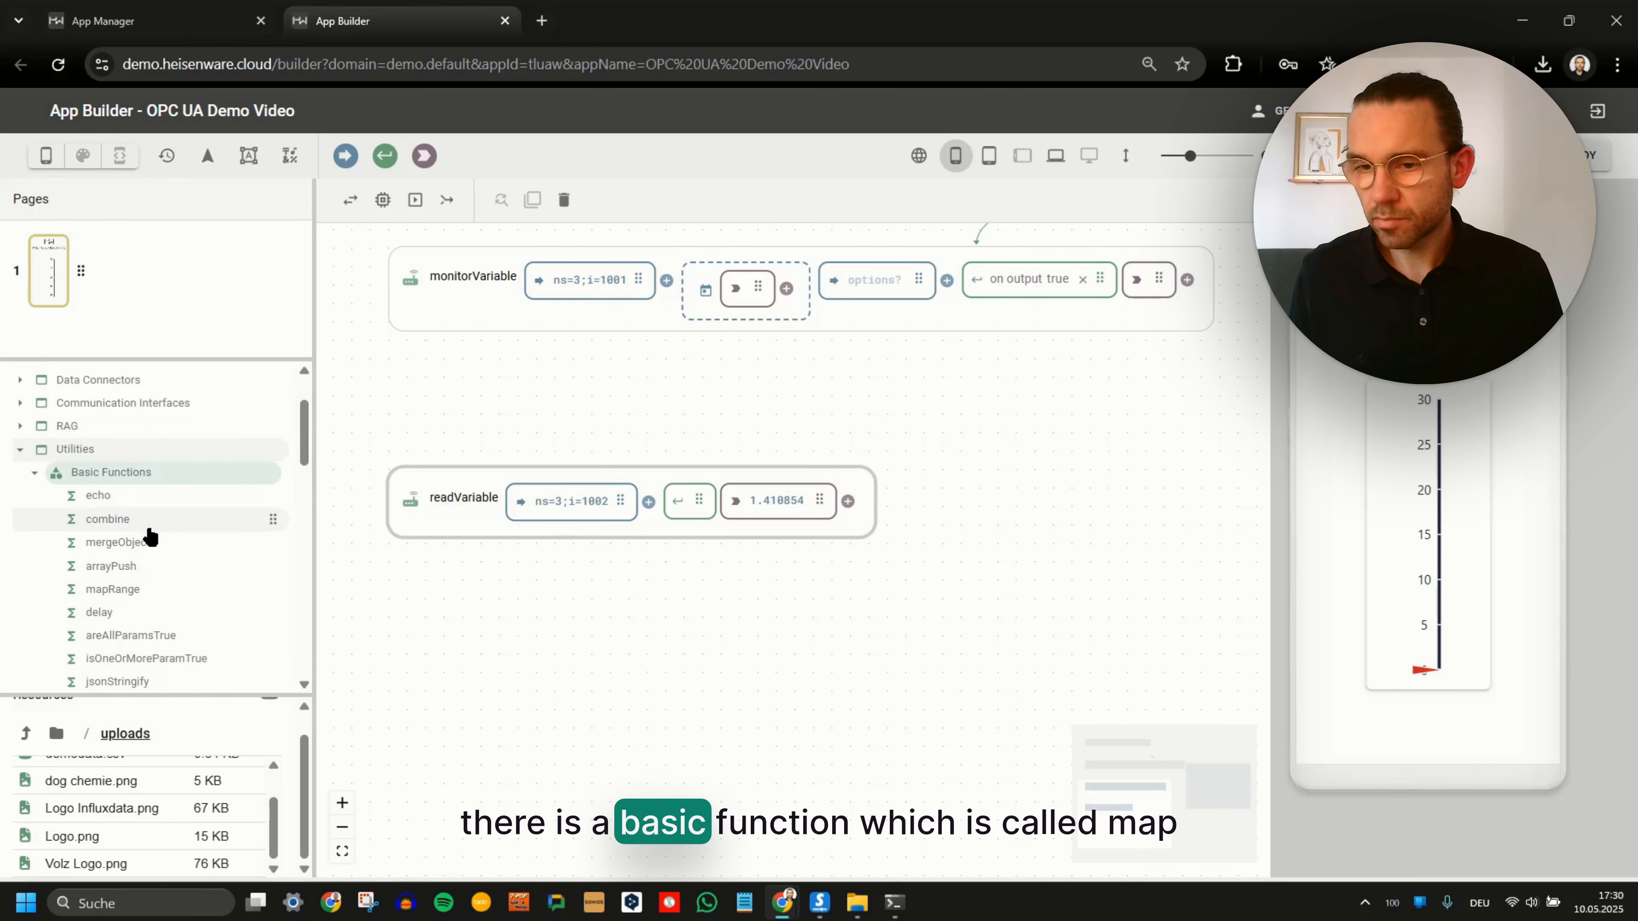
drag(153, 587, 473, 670)
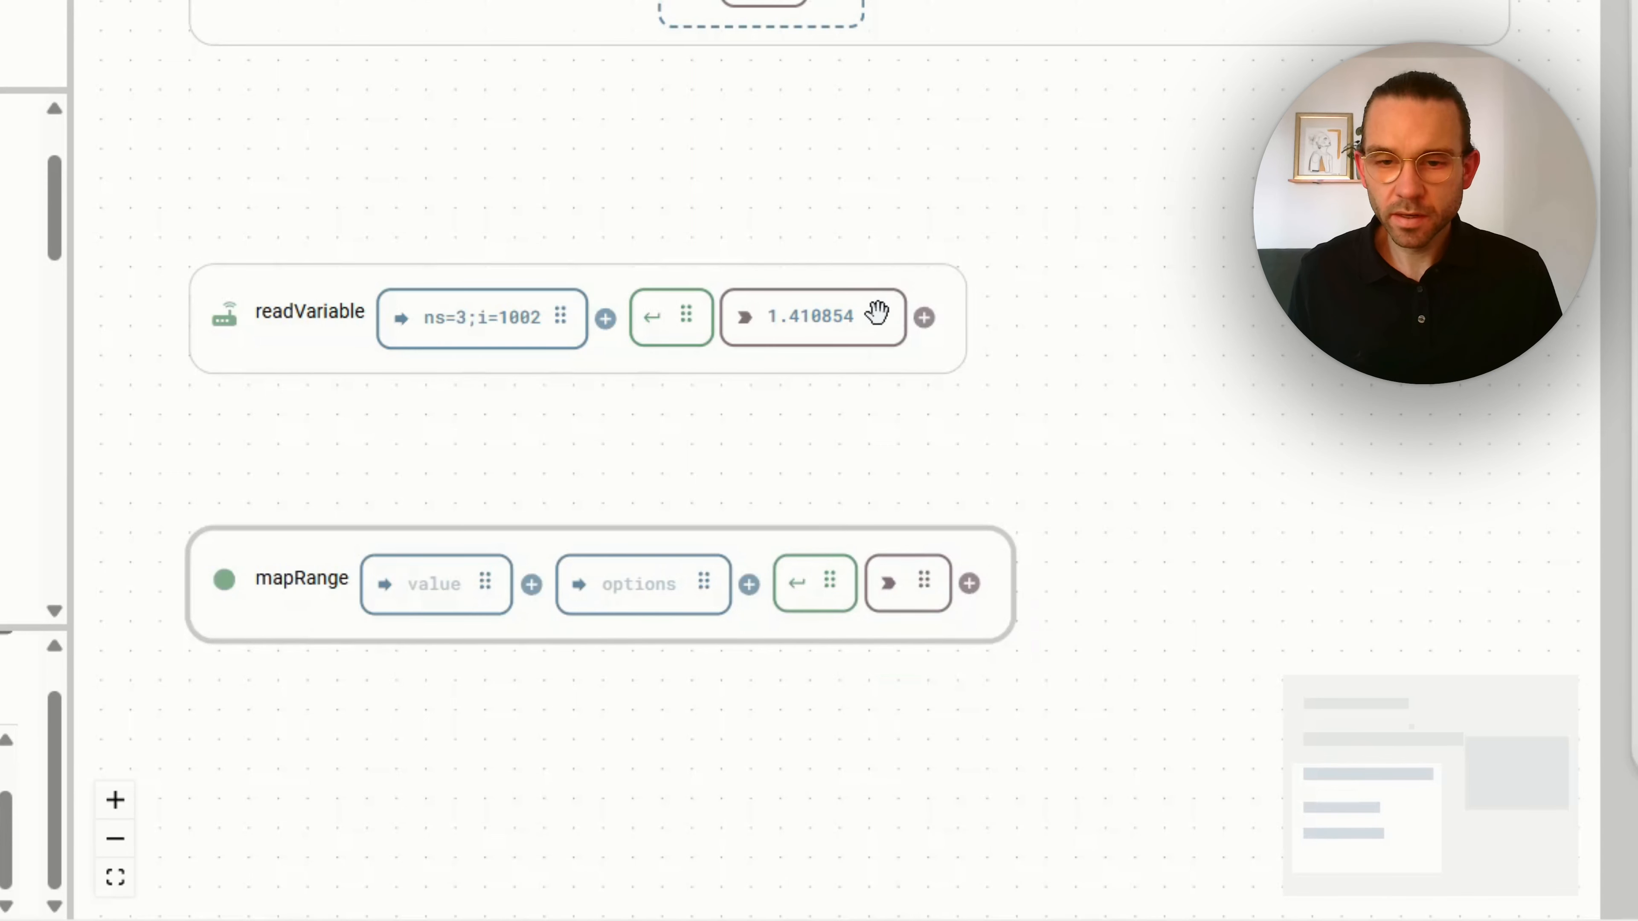
Feed readVariable's output into mapRange's value input and make mapRange trigger whenever that input changes.
drag(878, 316, 448, 581)
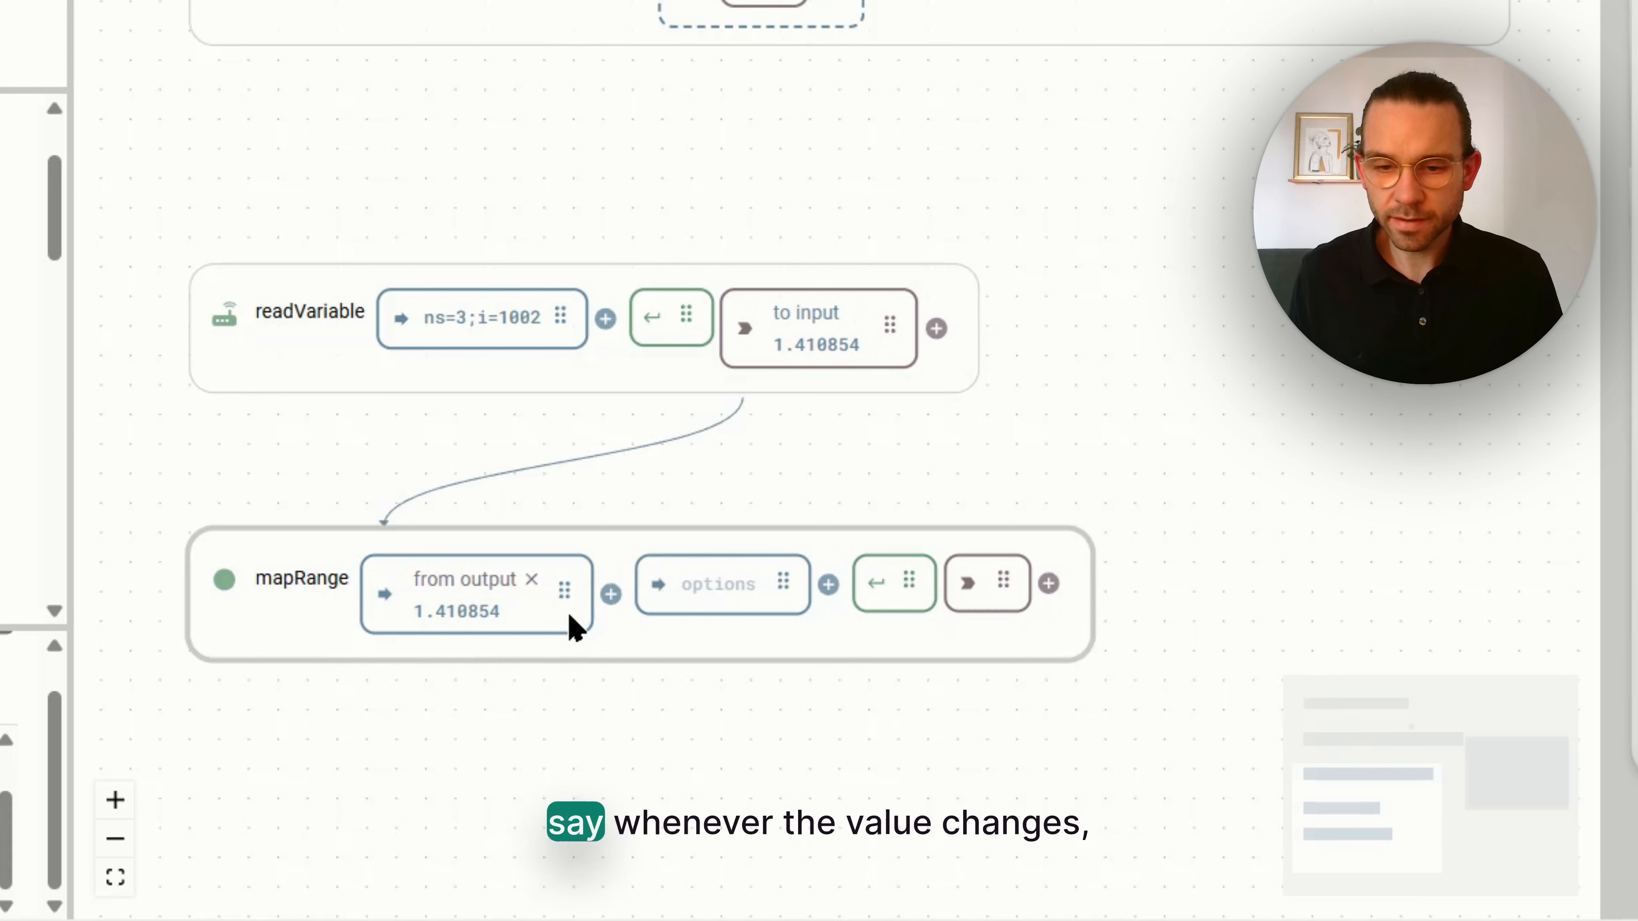
drag(561, 596, 917, 578)
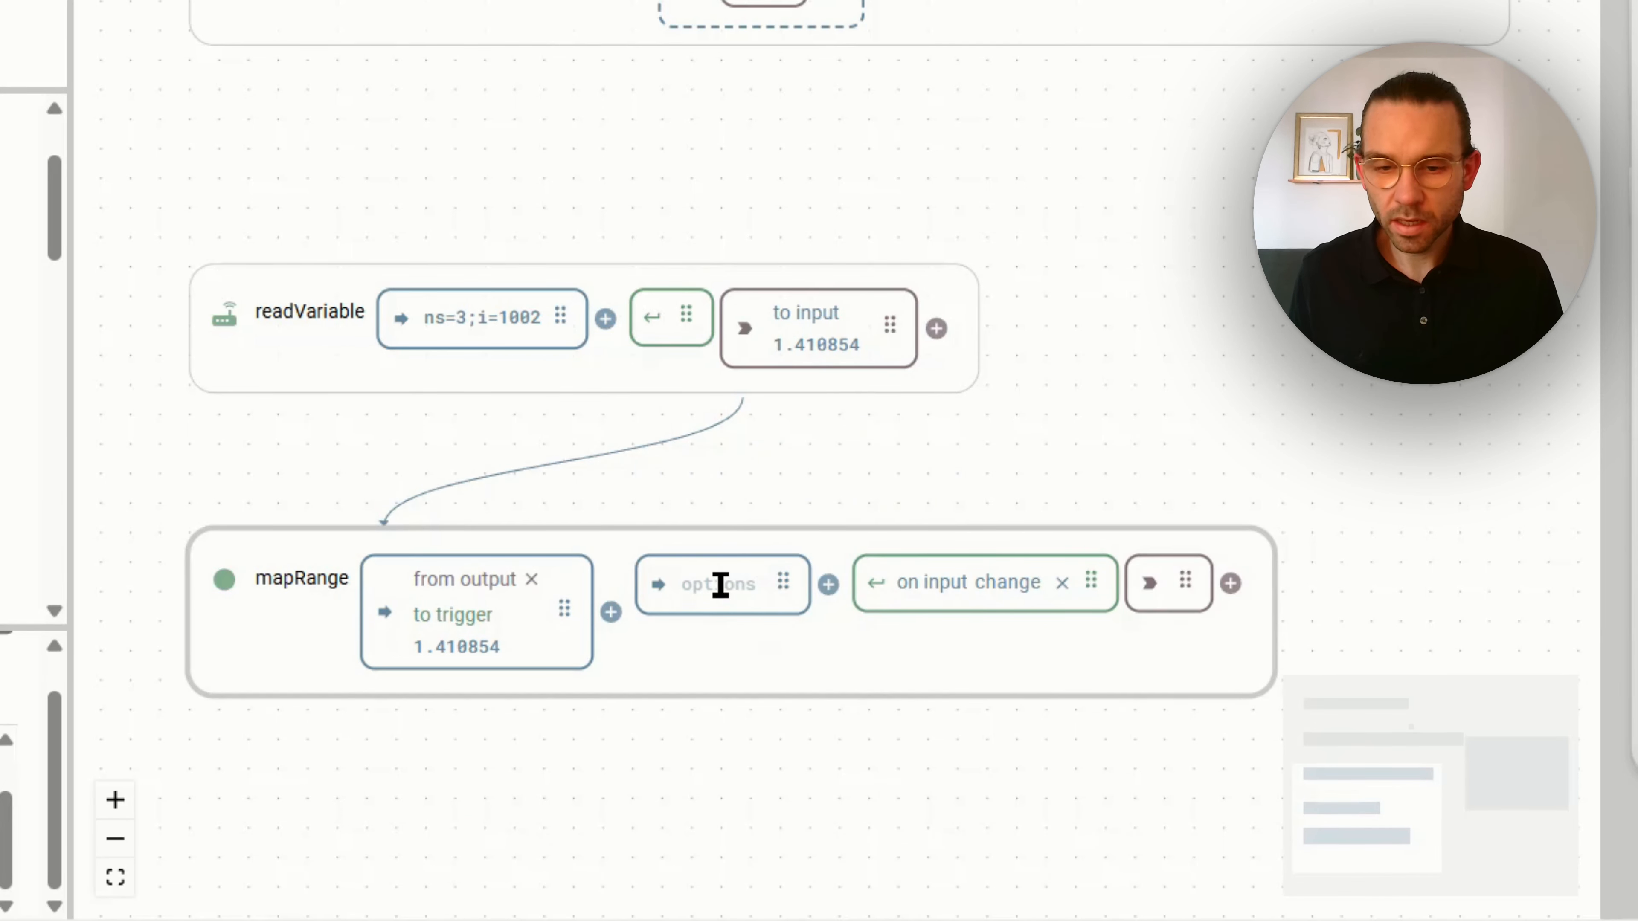
Set the mapRange options to origMin: -2, origMax: 2, newMin: 0 and newMax: 100.
mouse_move(659, 587)
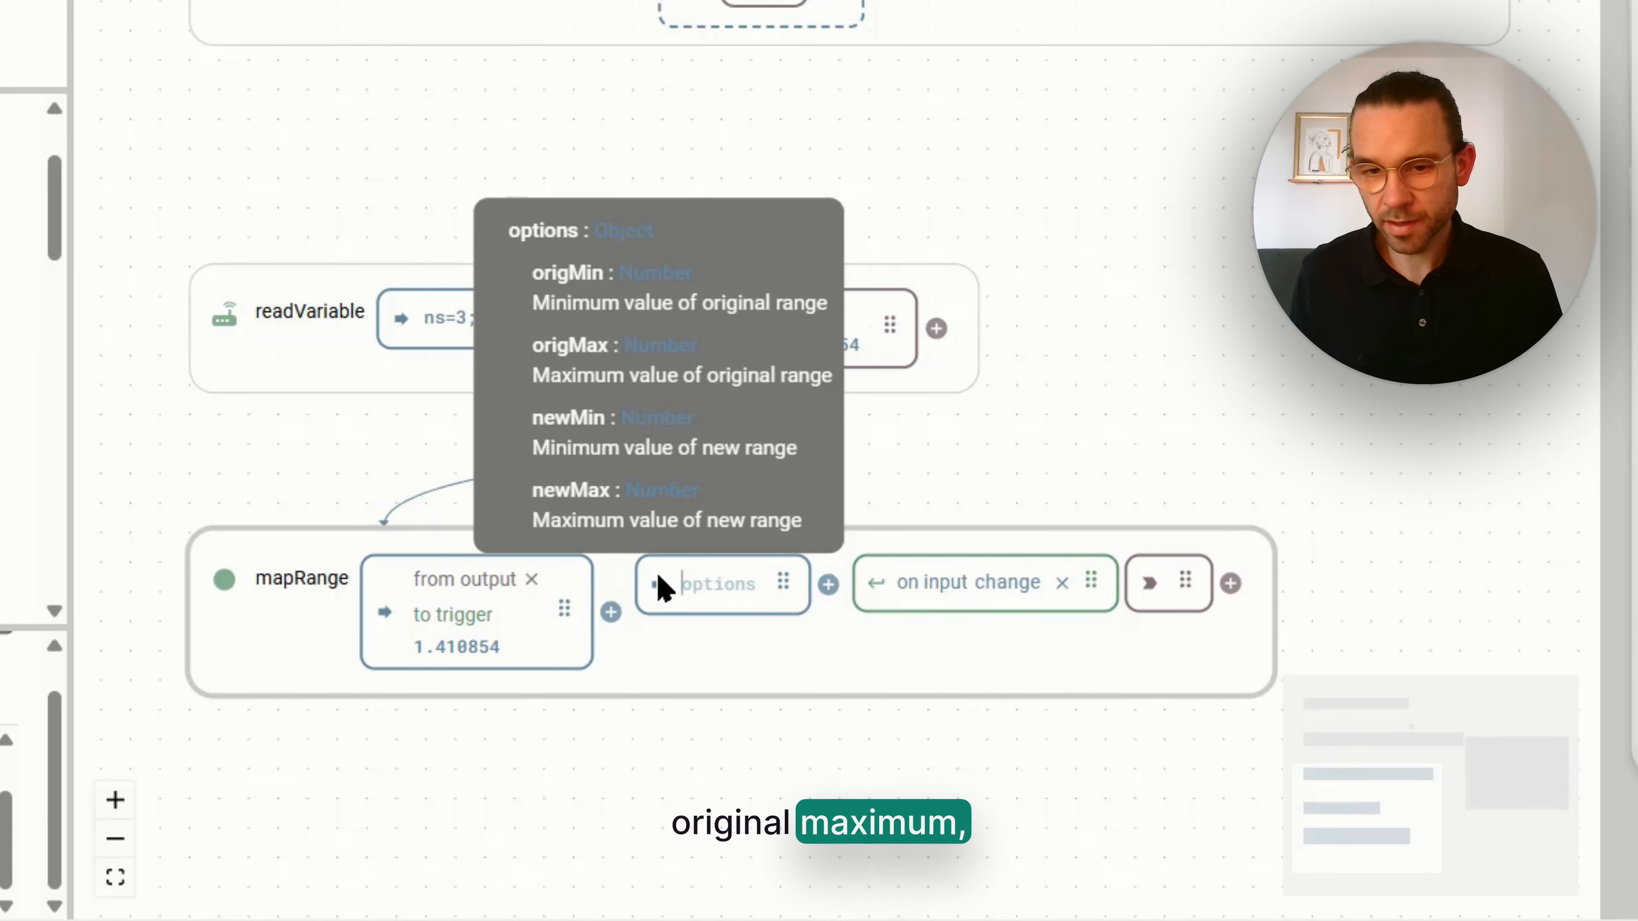
text(or)
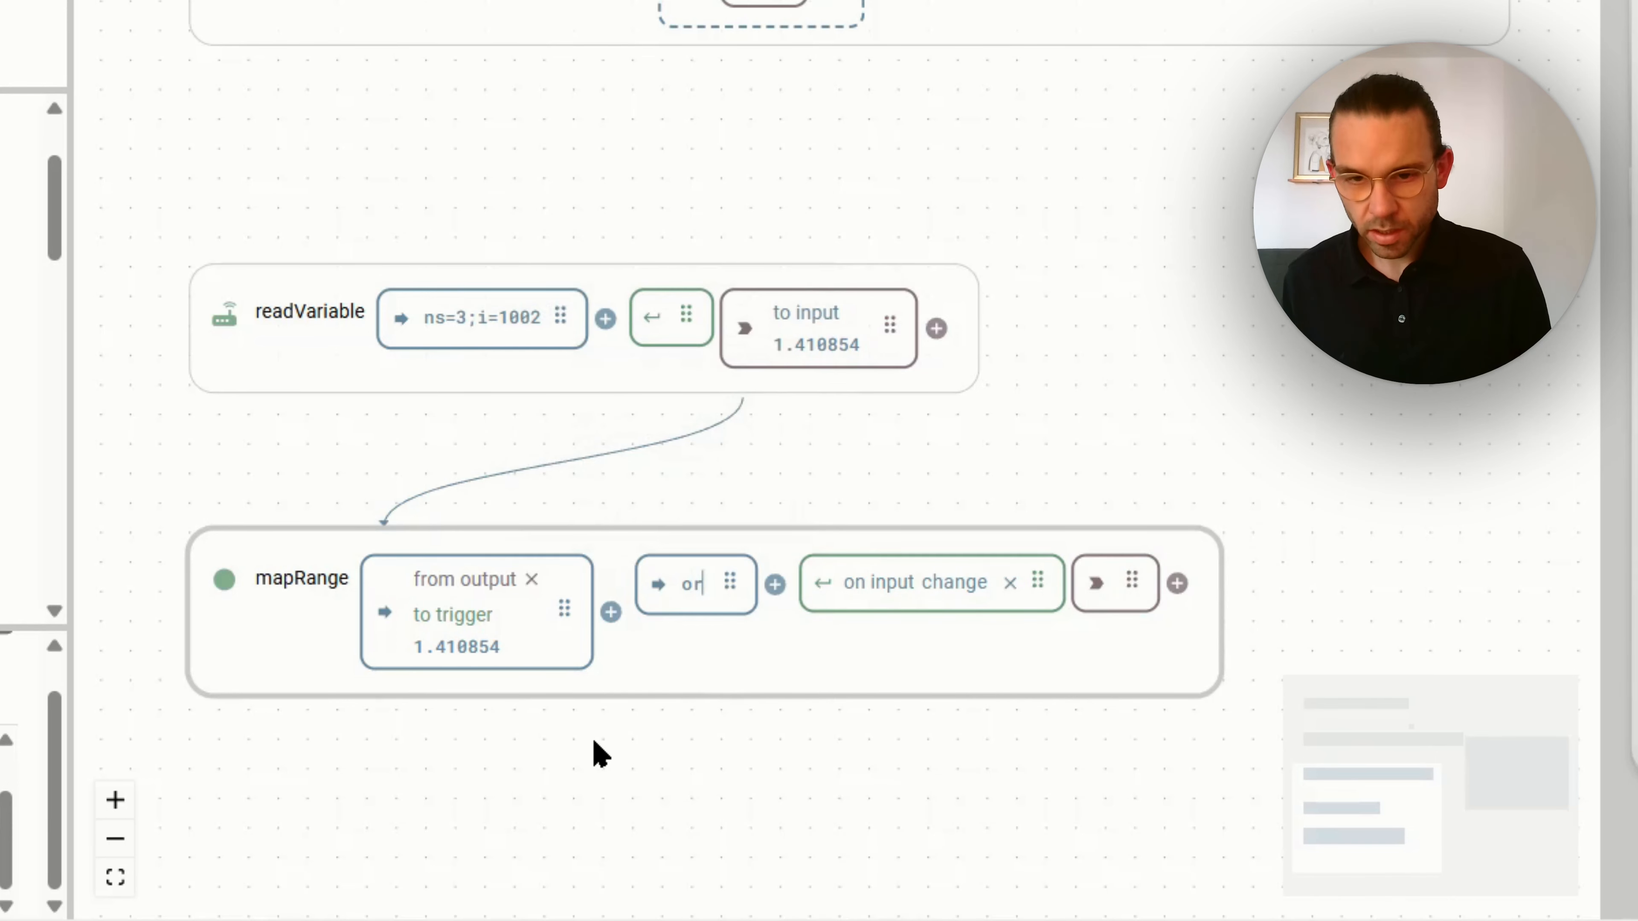
text(igMin:)
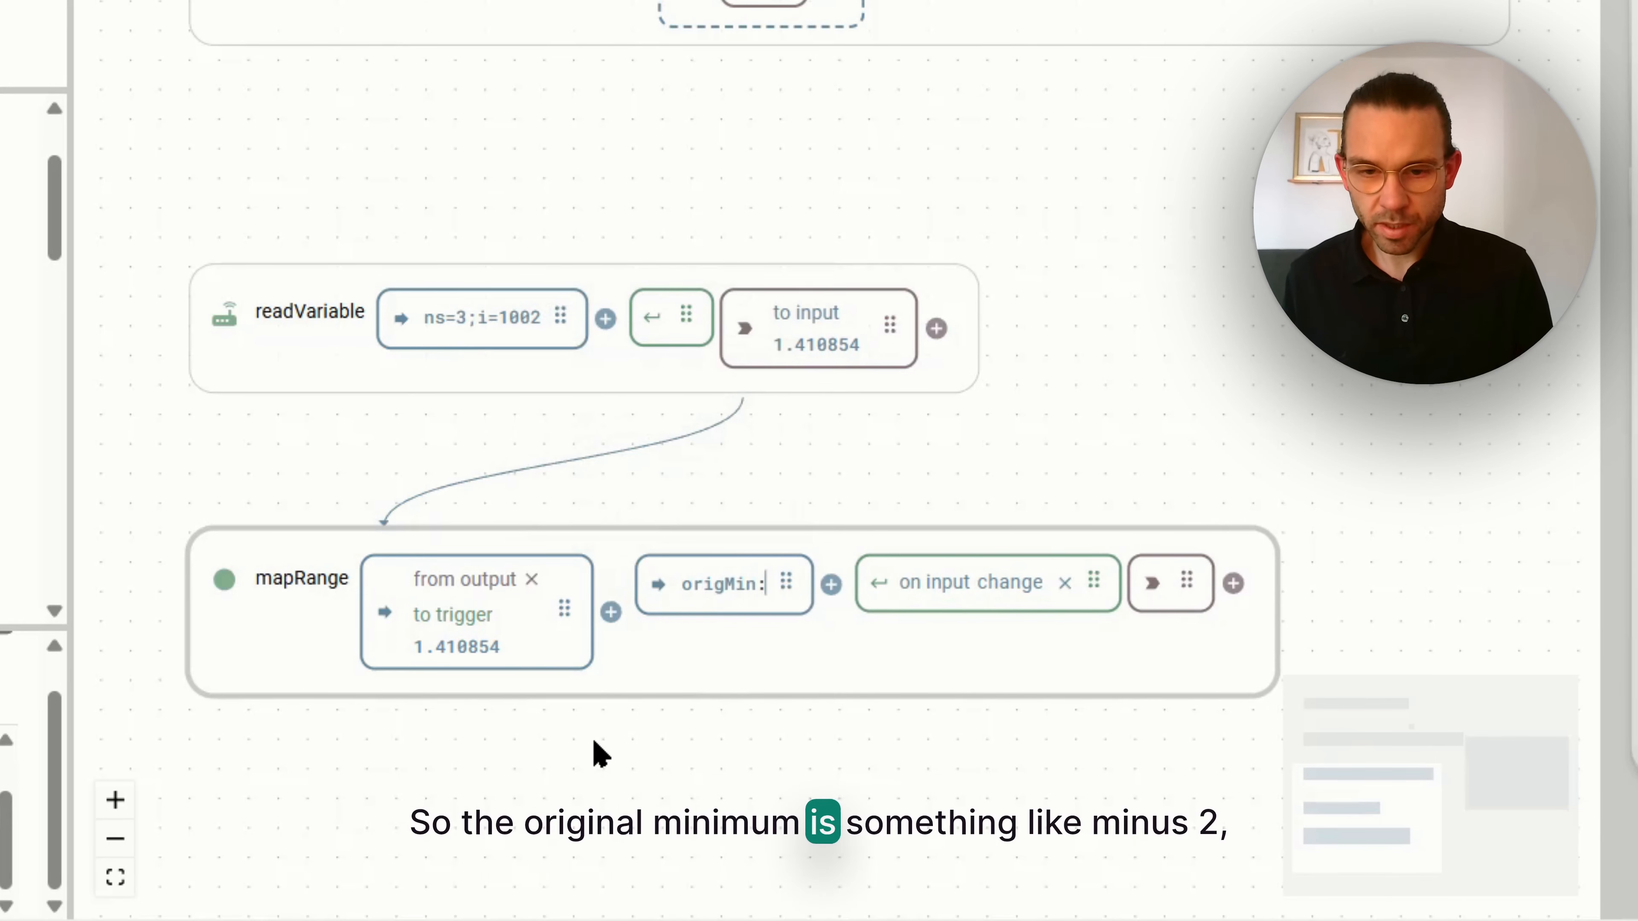
text( -2)
key(Return)
text(ori)
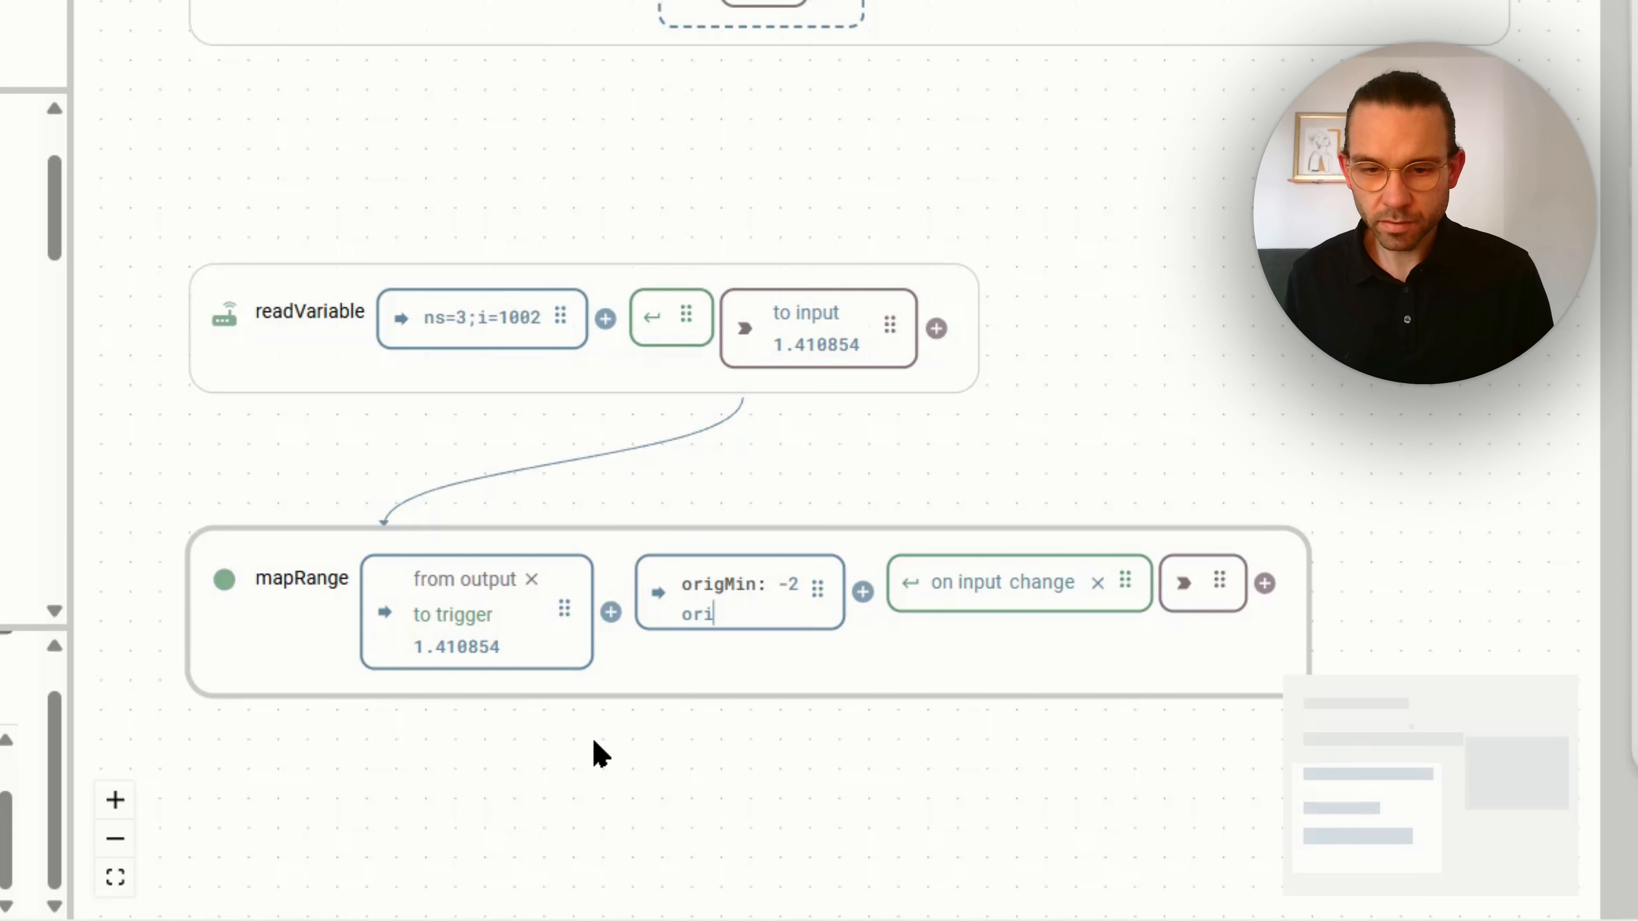
text(gMax: 2)
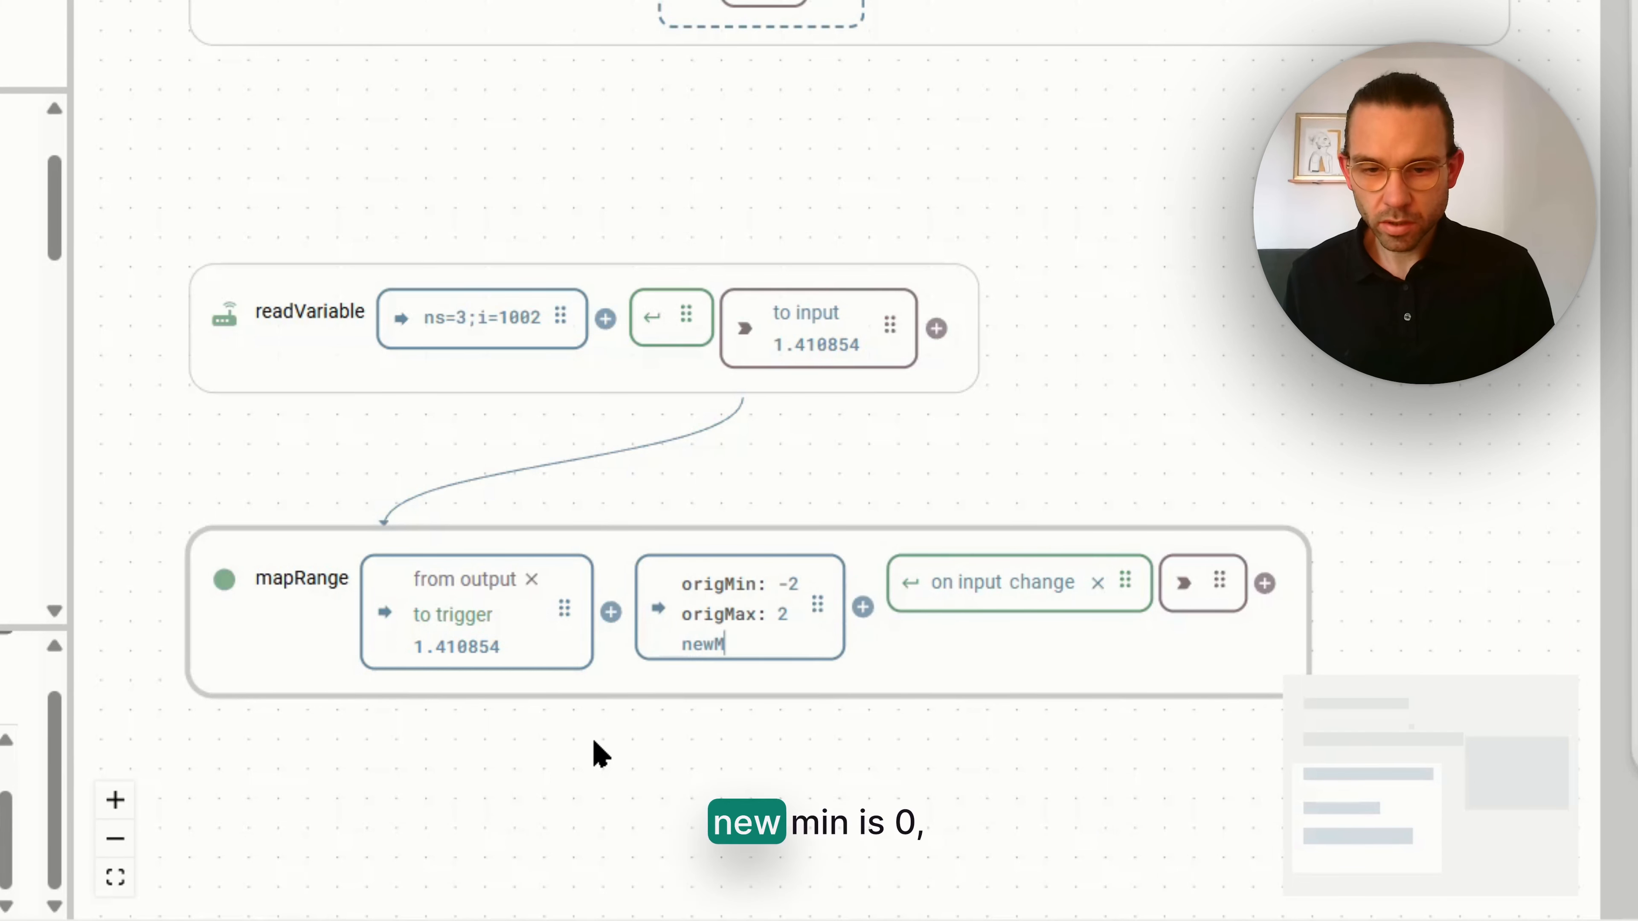
key(Return)
text(n)
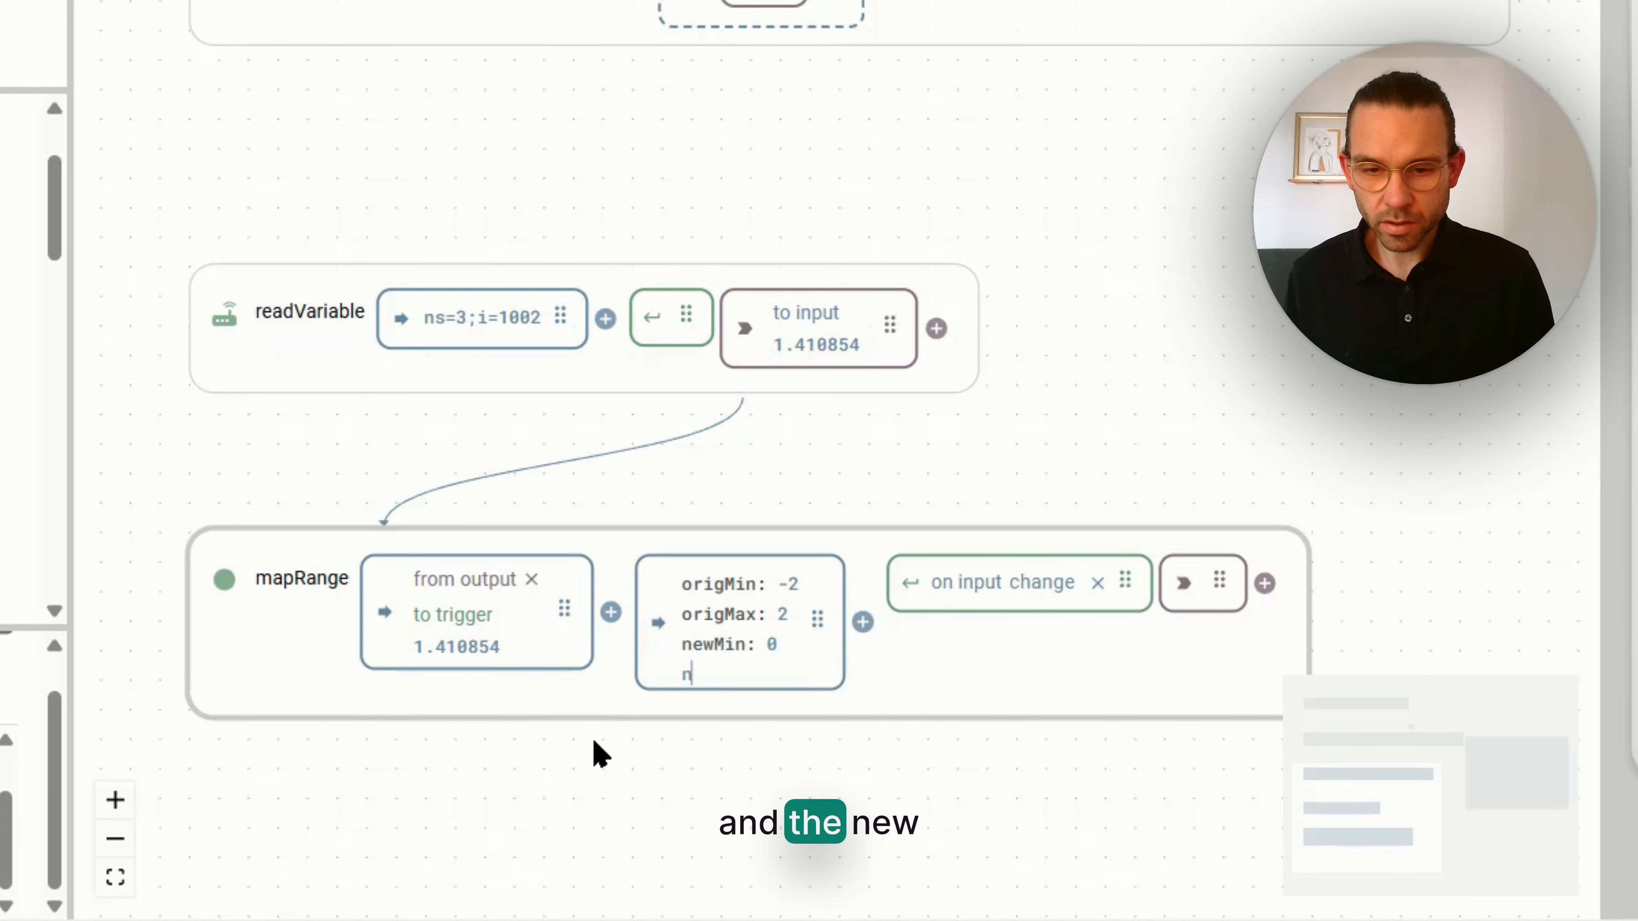
text(ewMax: 100)
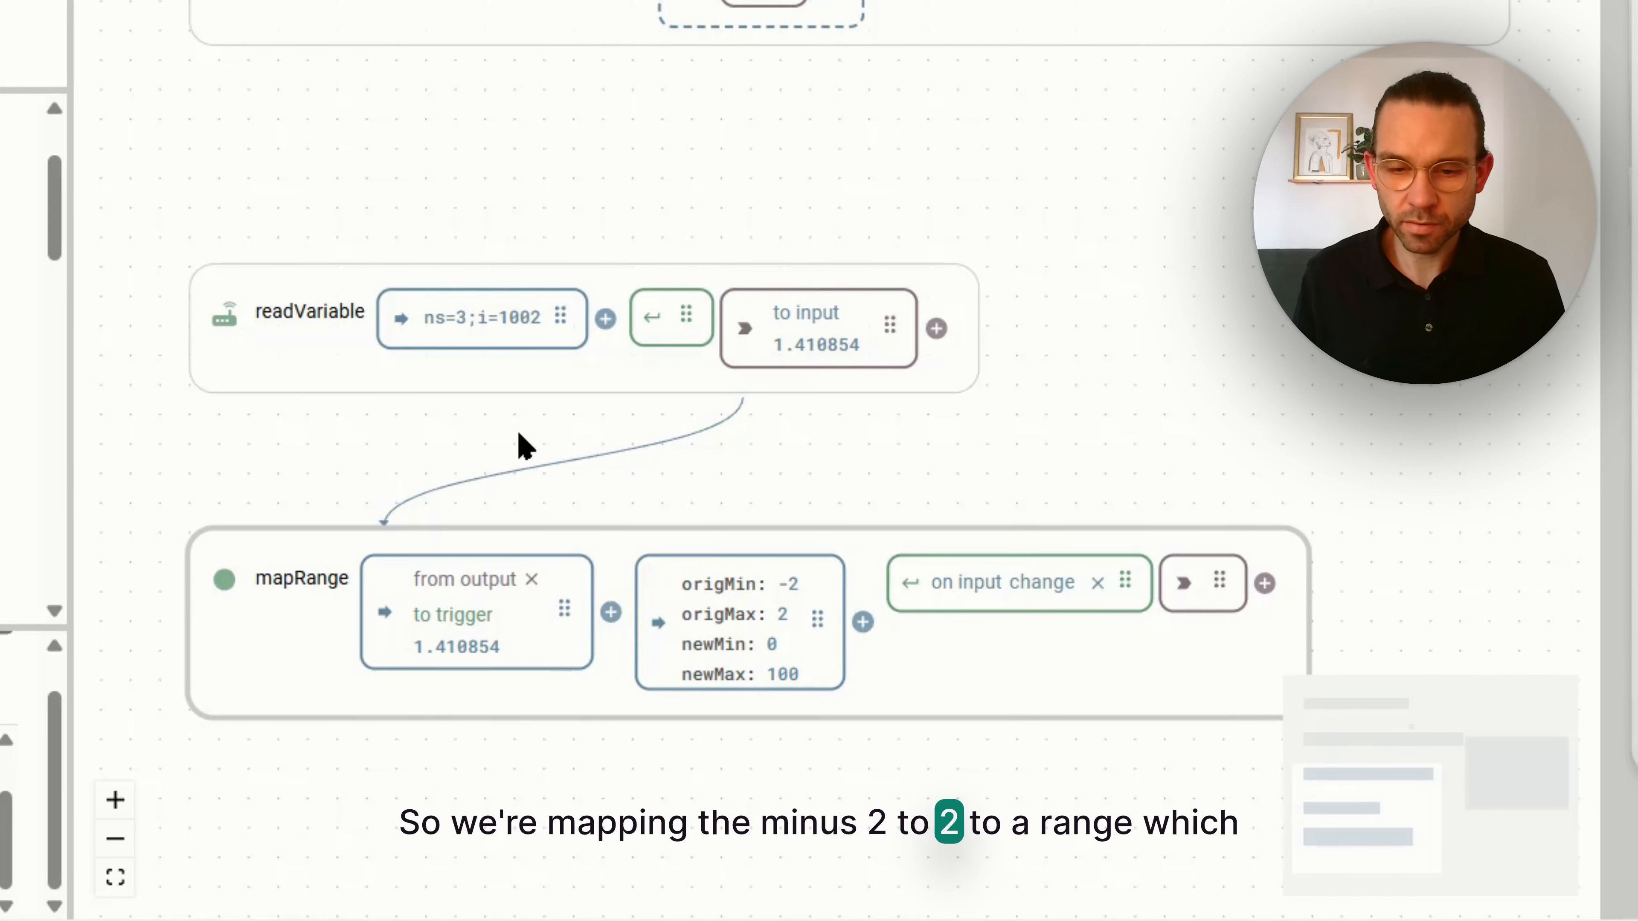
Trigger readVariable every 2s from app start and shift its block slightly up on the canvas.
scroll(967, 438, down, 2)
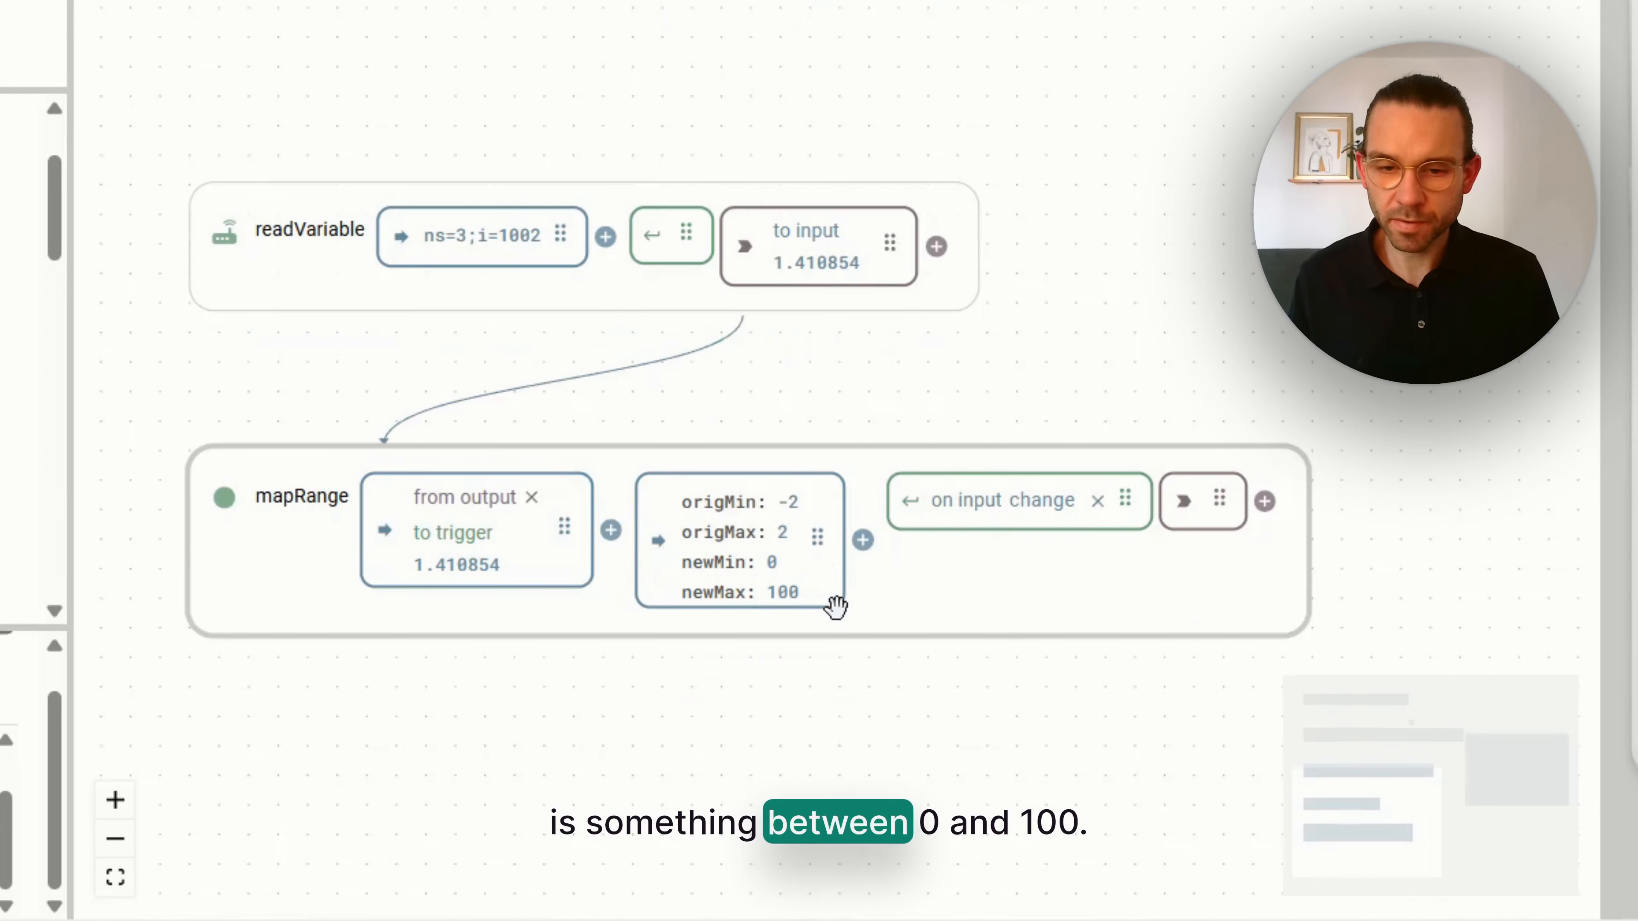
click(664, 238)
mouse_move(980, 323)
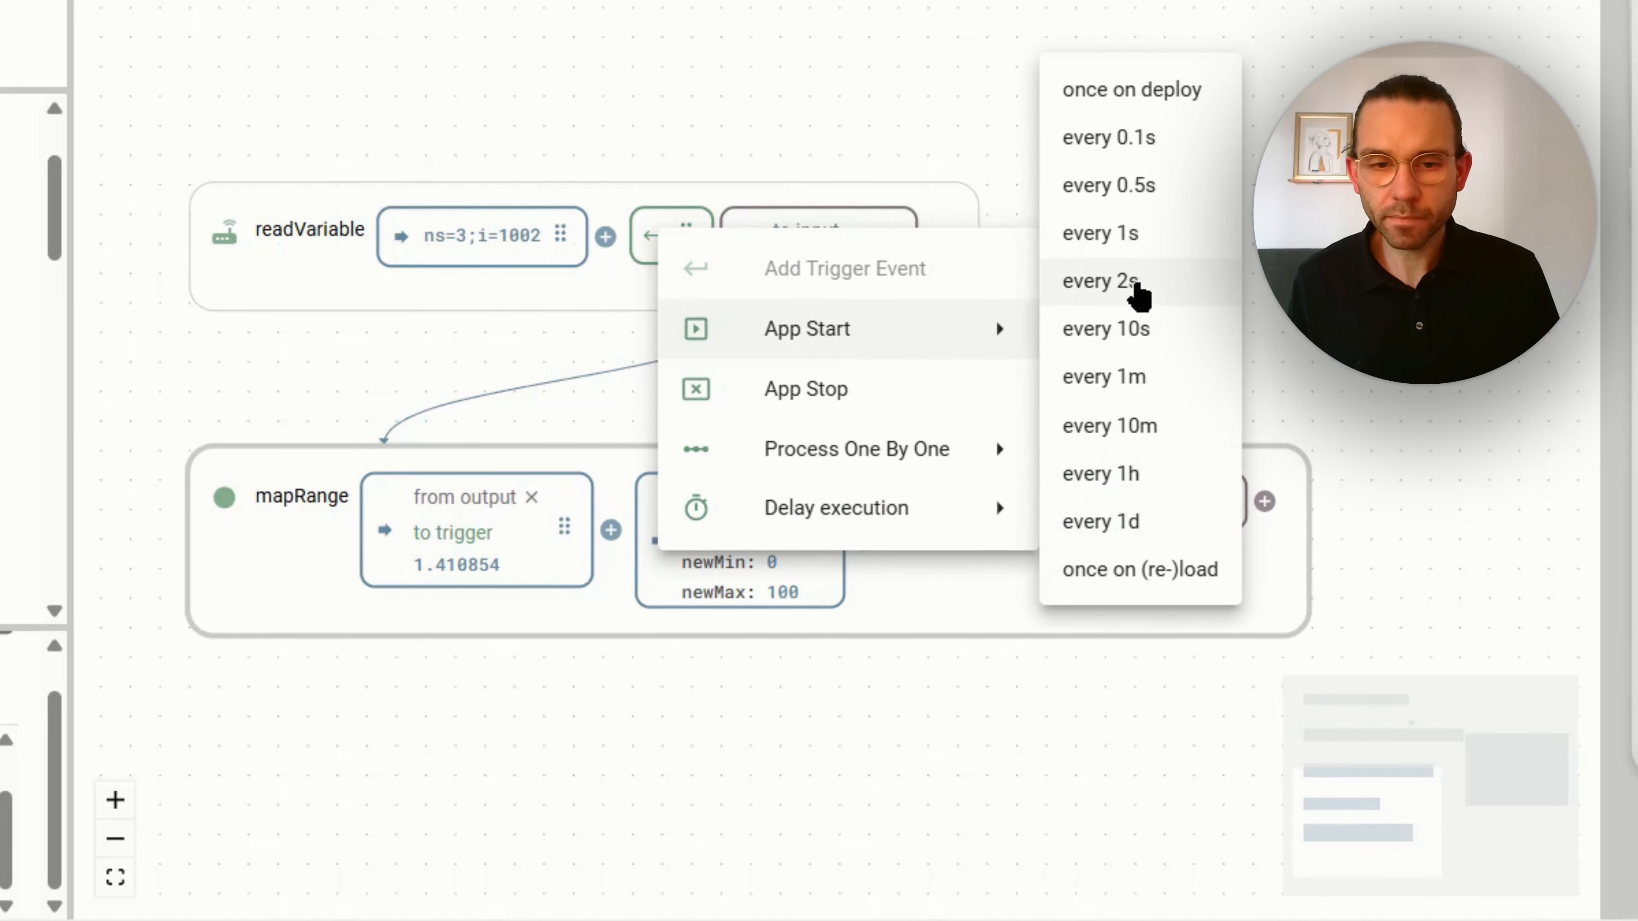
click(1136, 285)
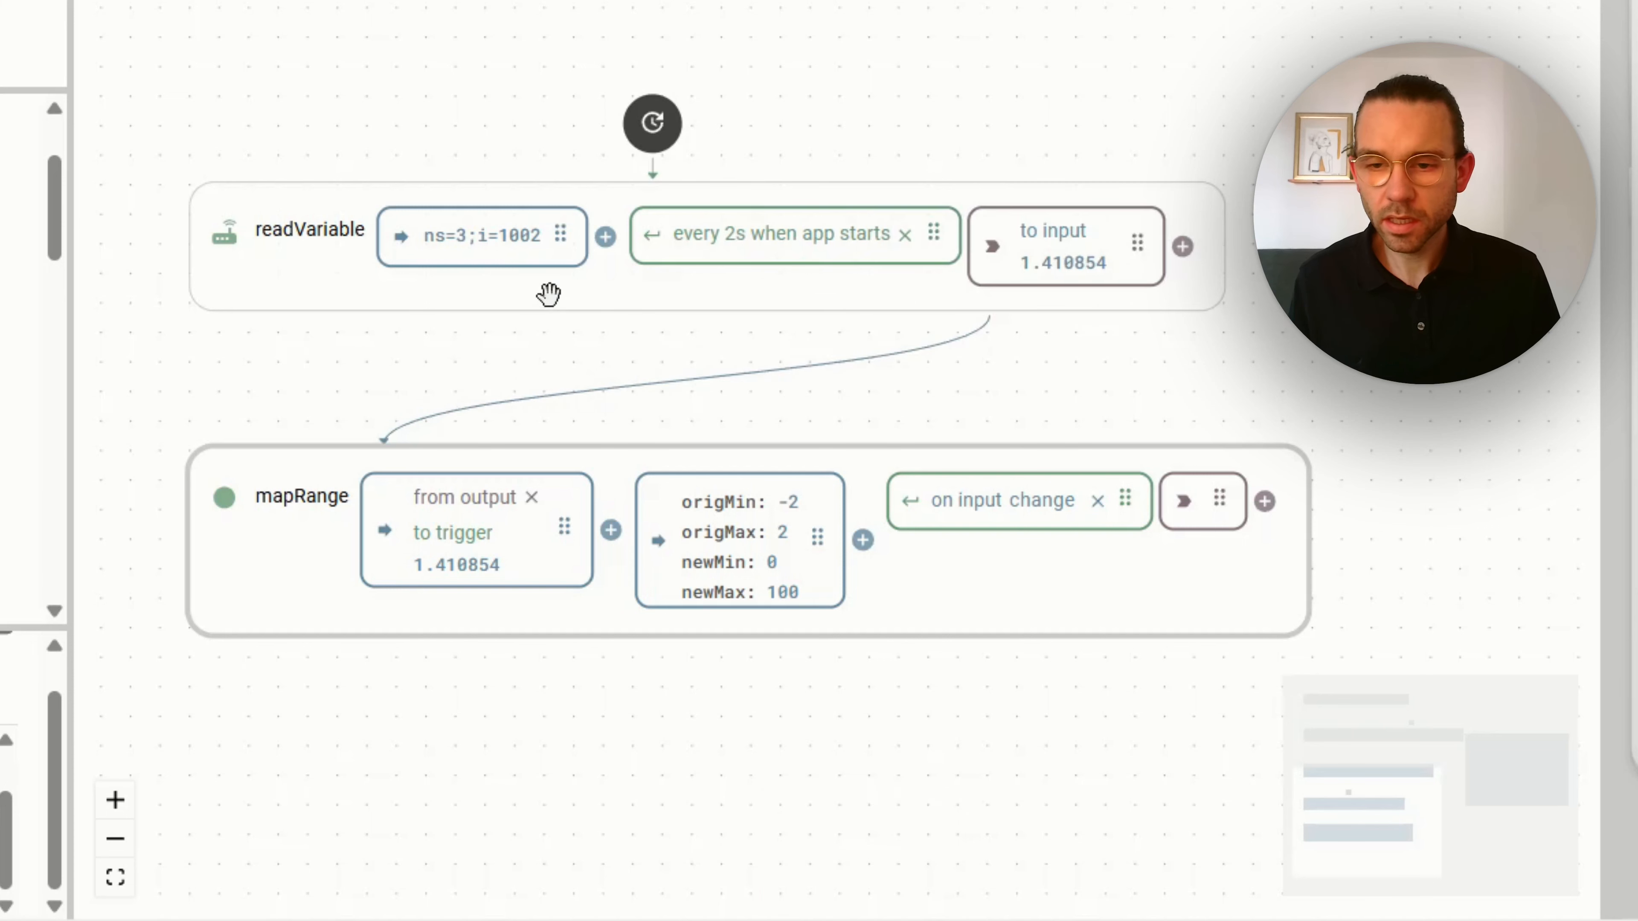
drag(548, 294, 548, 258)
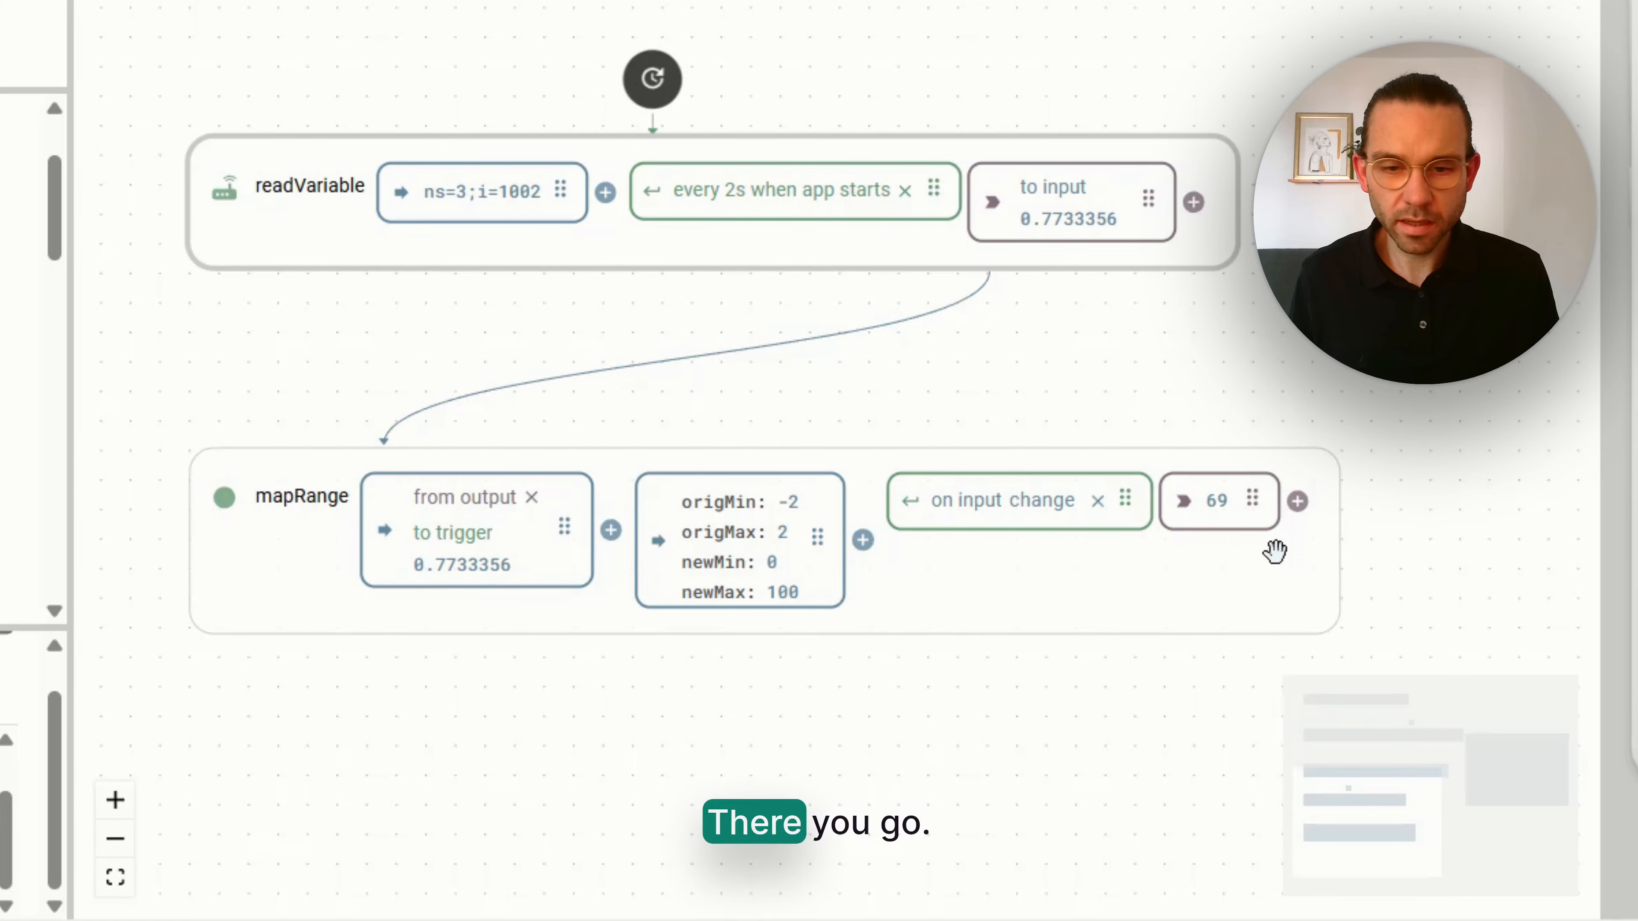
Add a recorder to mapRange's output with a 1 Hour retention policy and the data point name temp1.
scroll(1270, 361, up, 2)
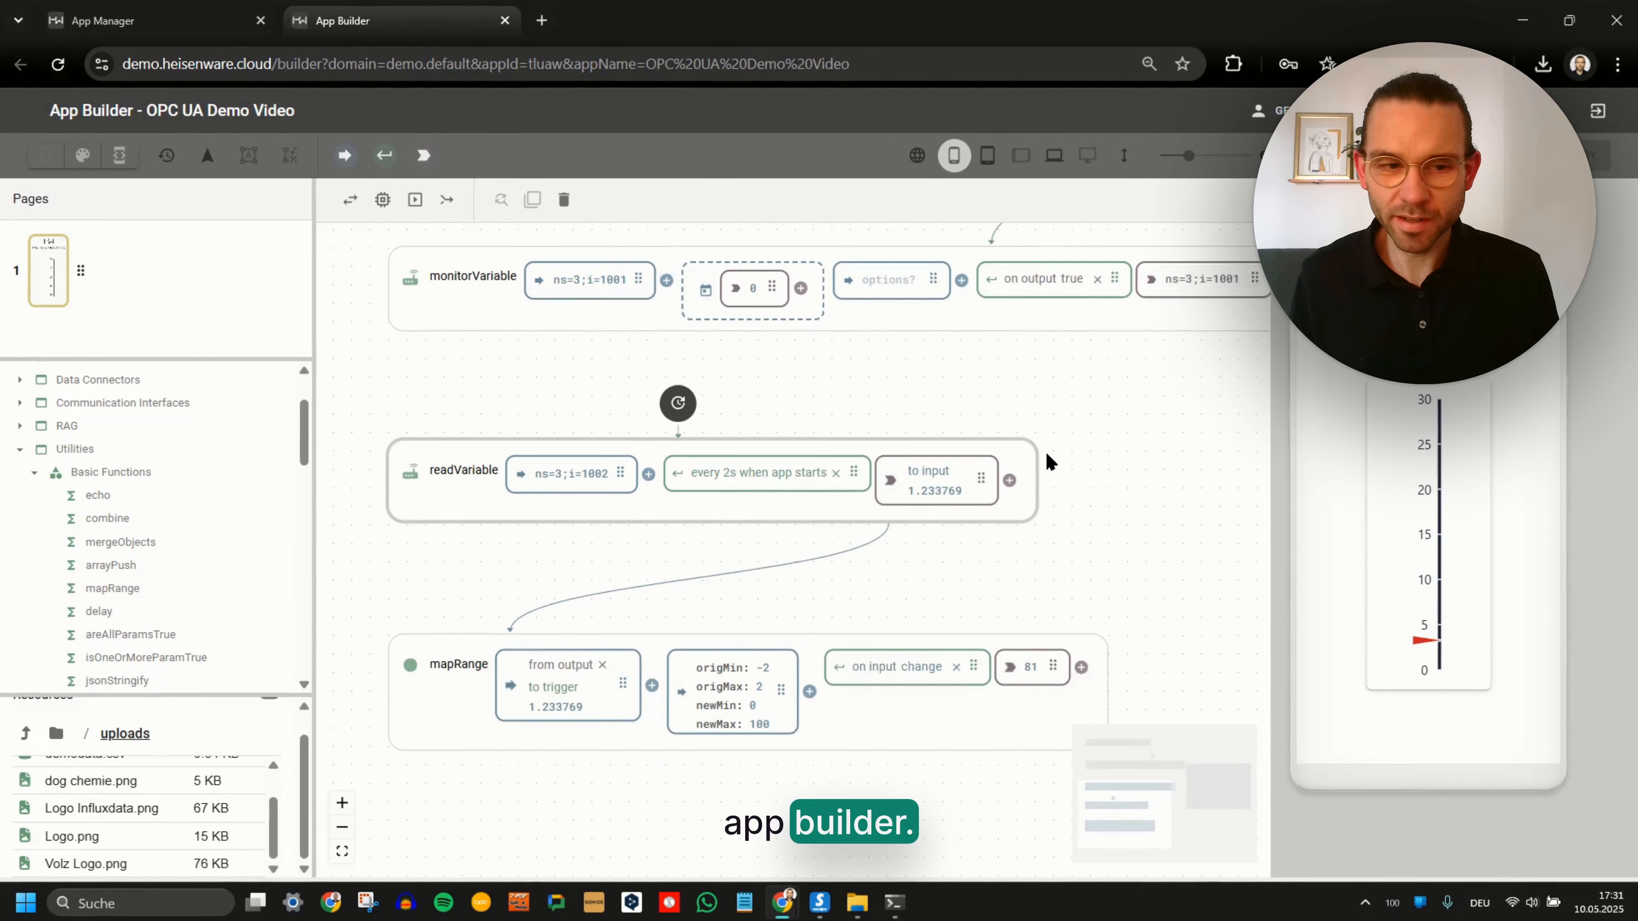
scroll(1046, 463, down, 2)
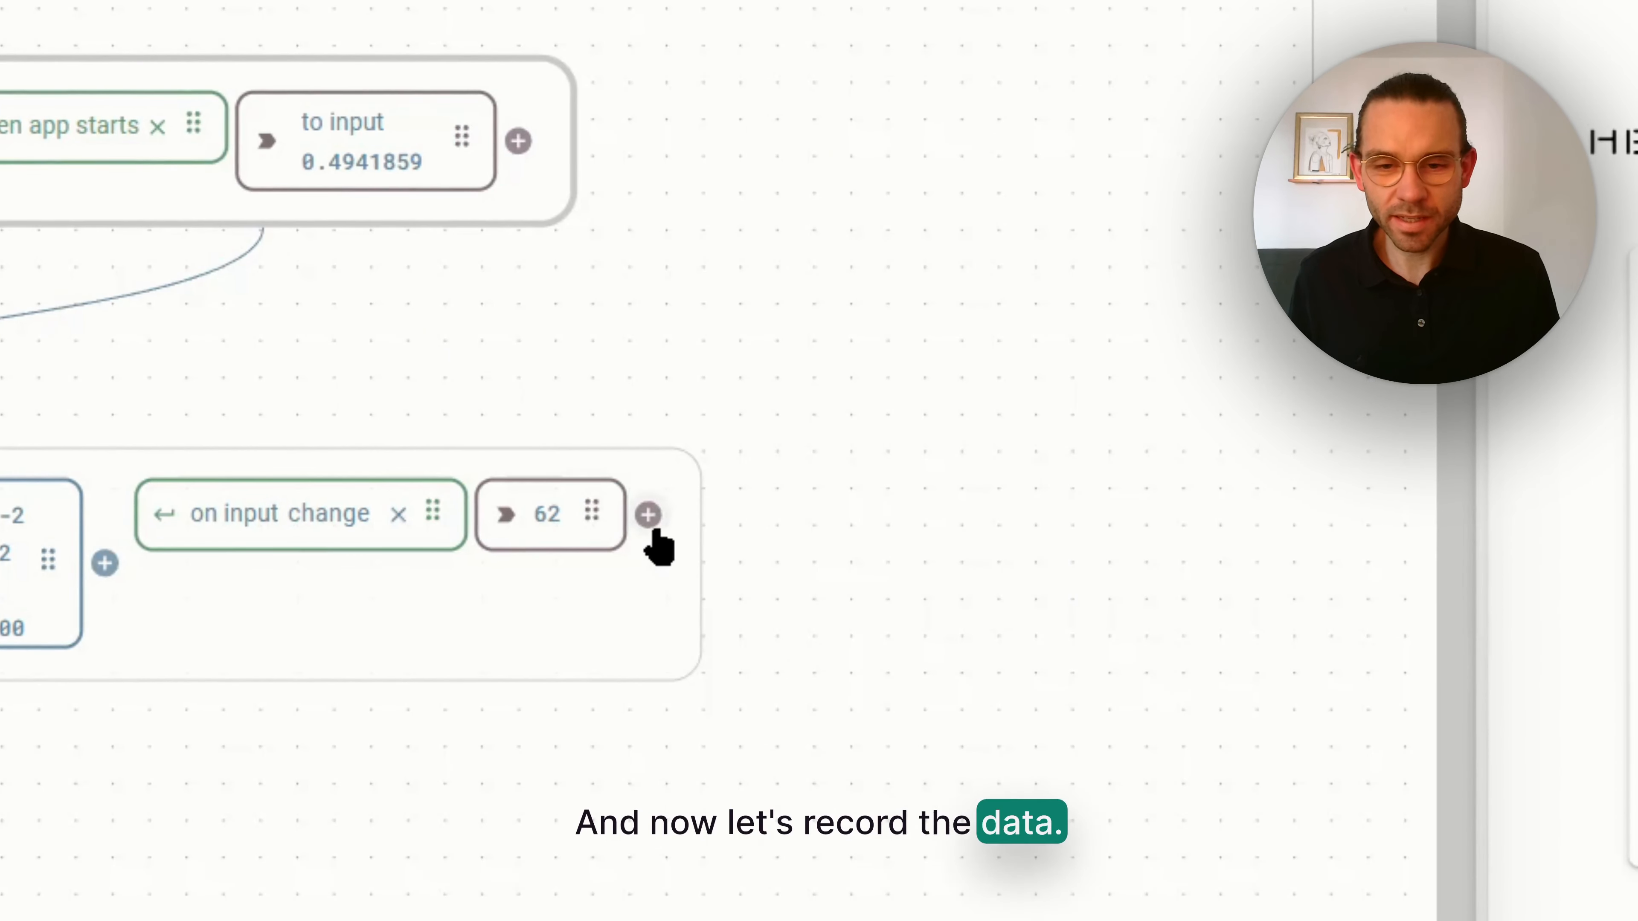
click(648, 515)
click(765, 678)
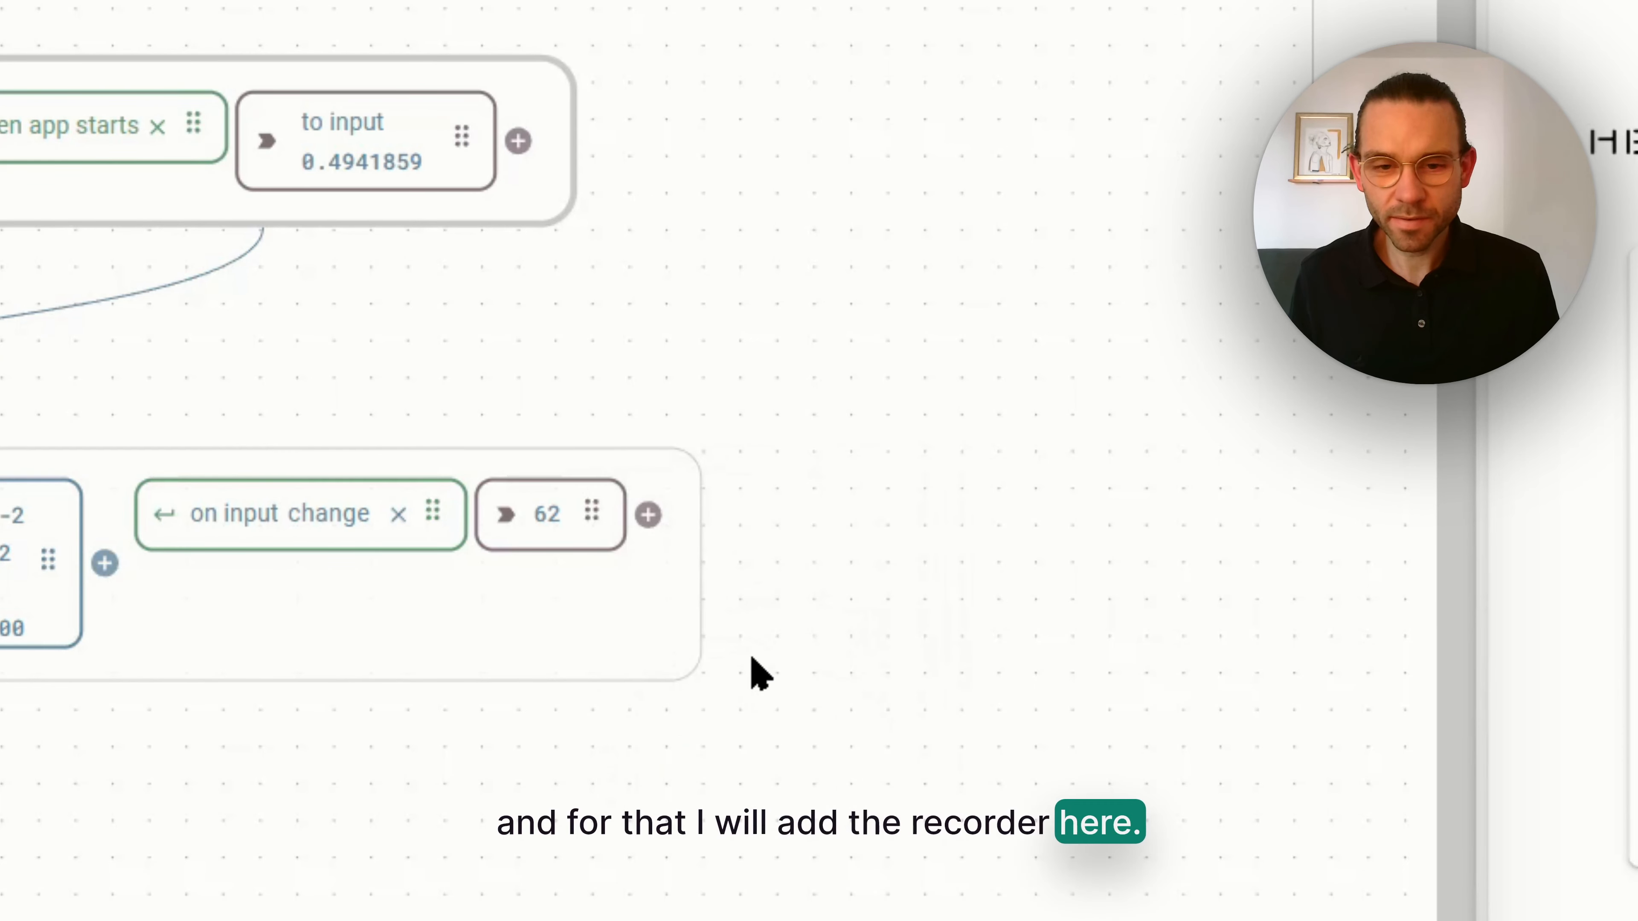
click(717, 516)
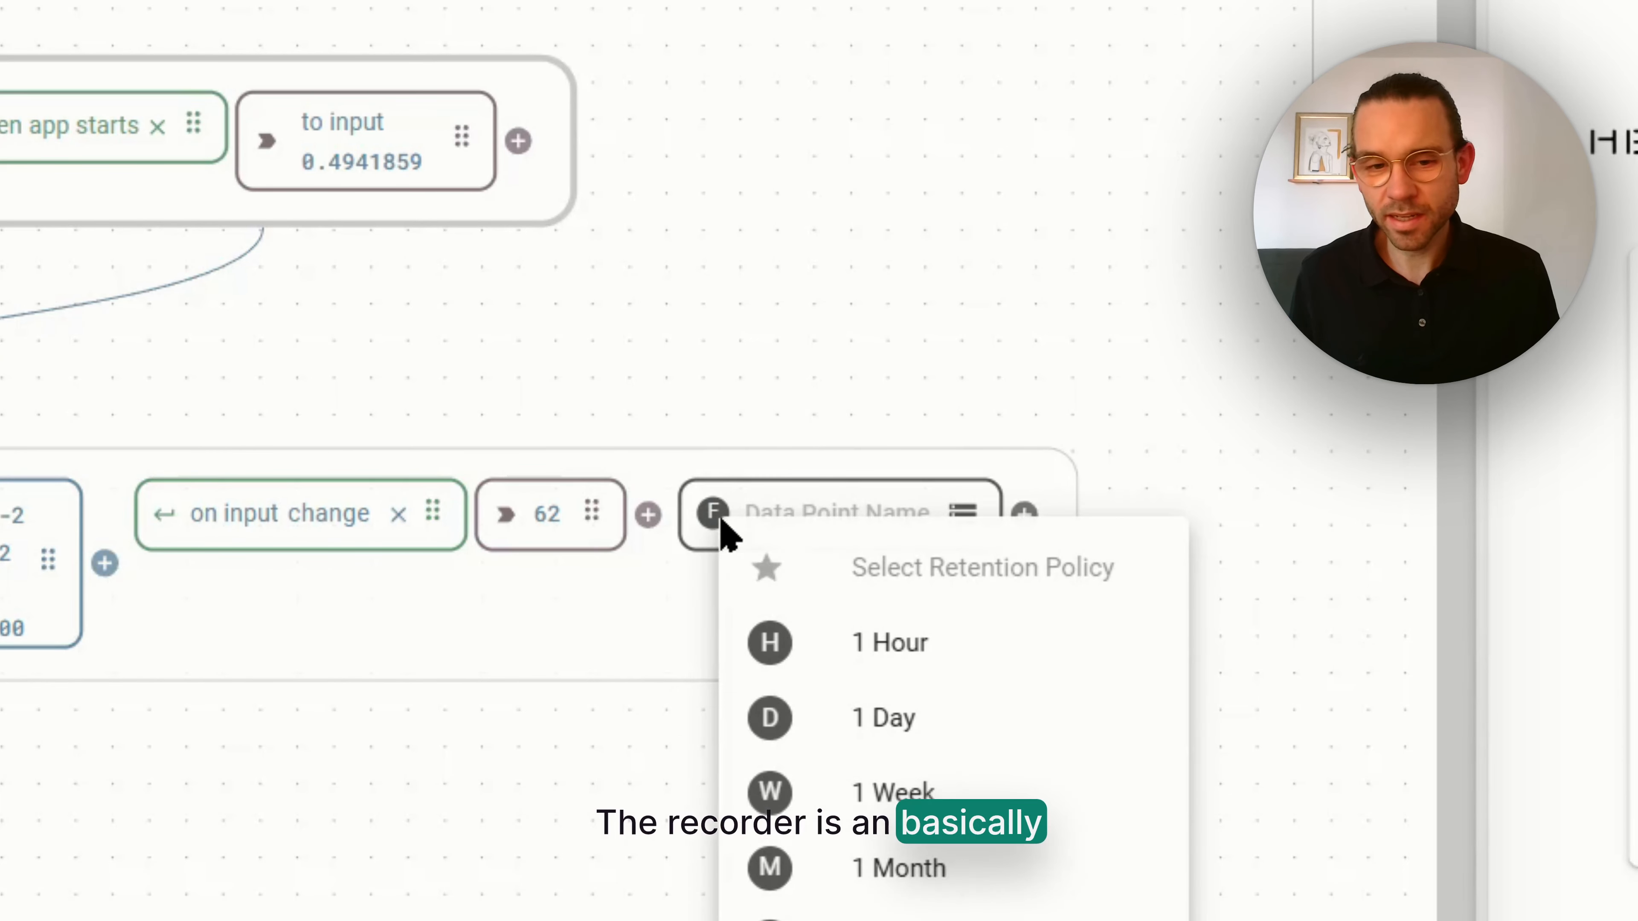
click(838, 636)
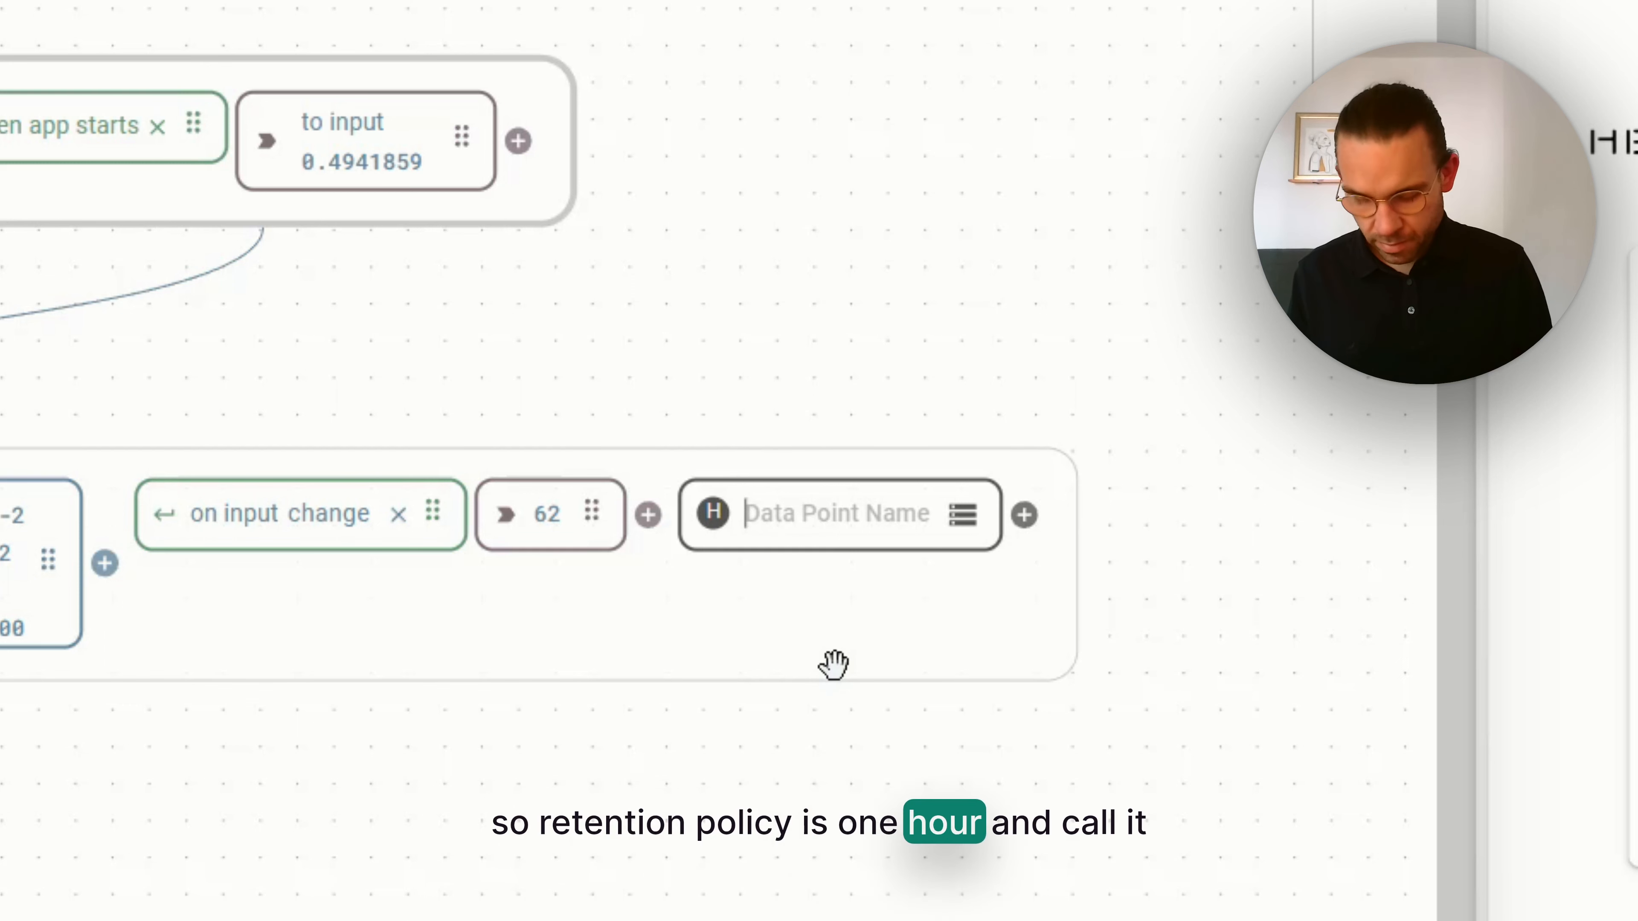
text(temp1)
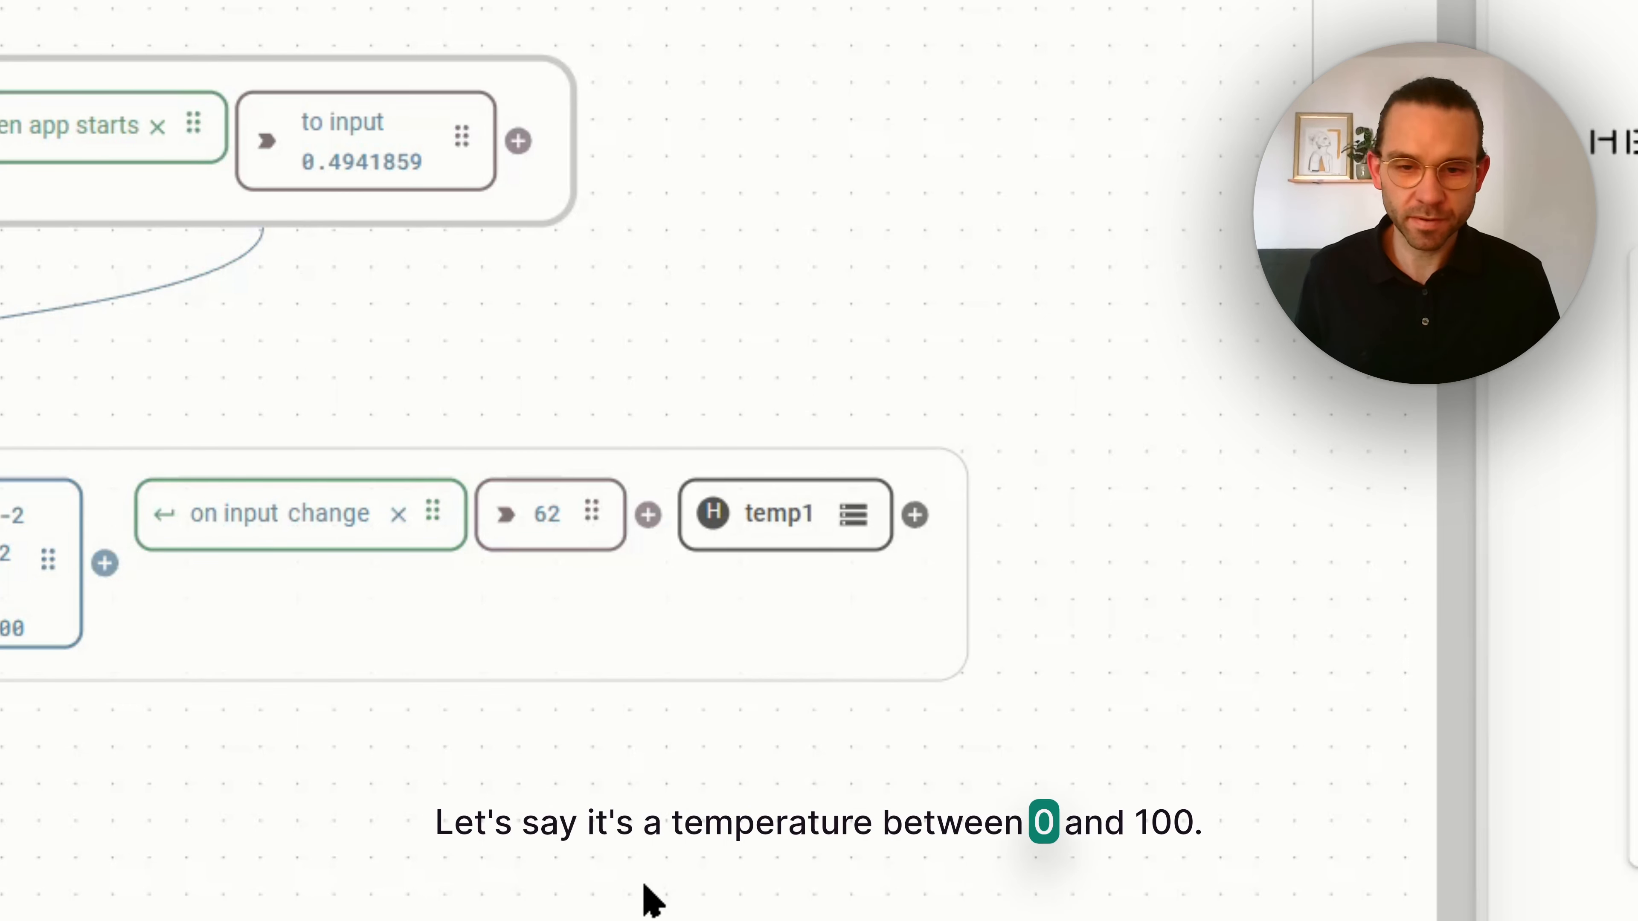
Place the read function of the internal-influx Timeseries Database below mapRange on the canvas.
scroll(672, 786, left, 4)
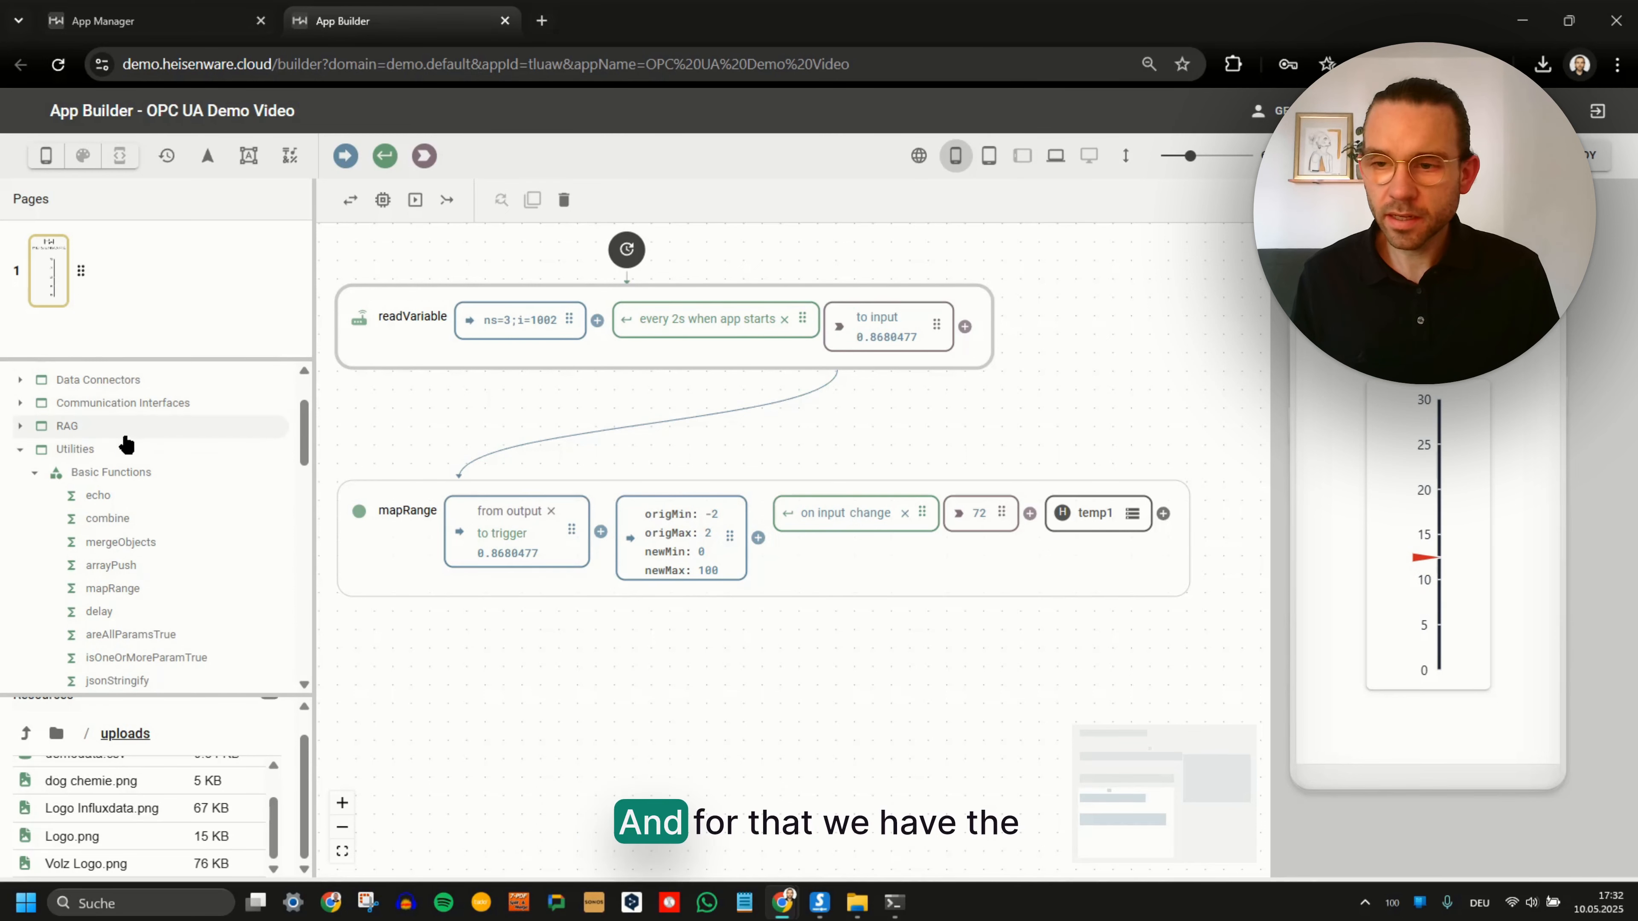
scroll(117, 443, up, 2)
click(128, 478)
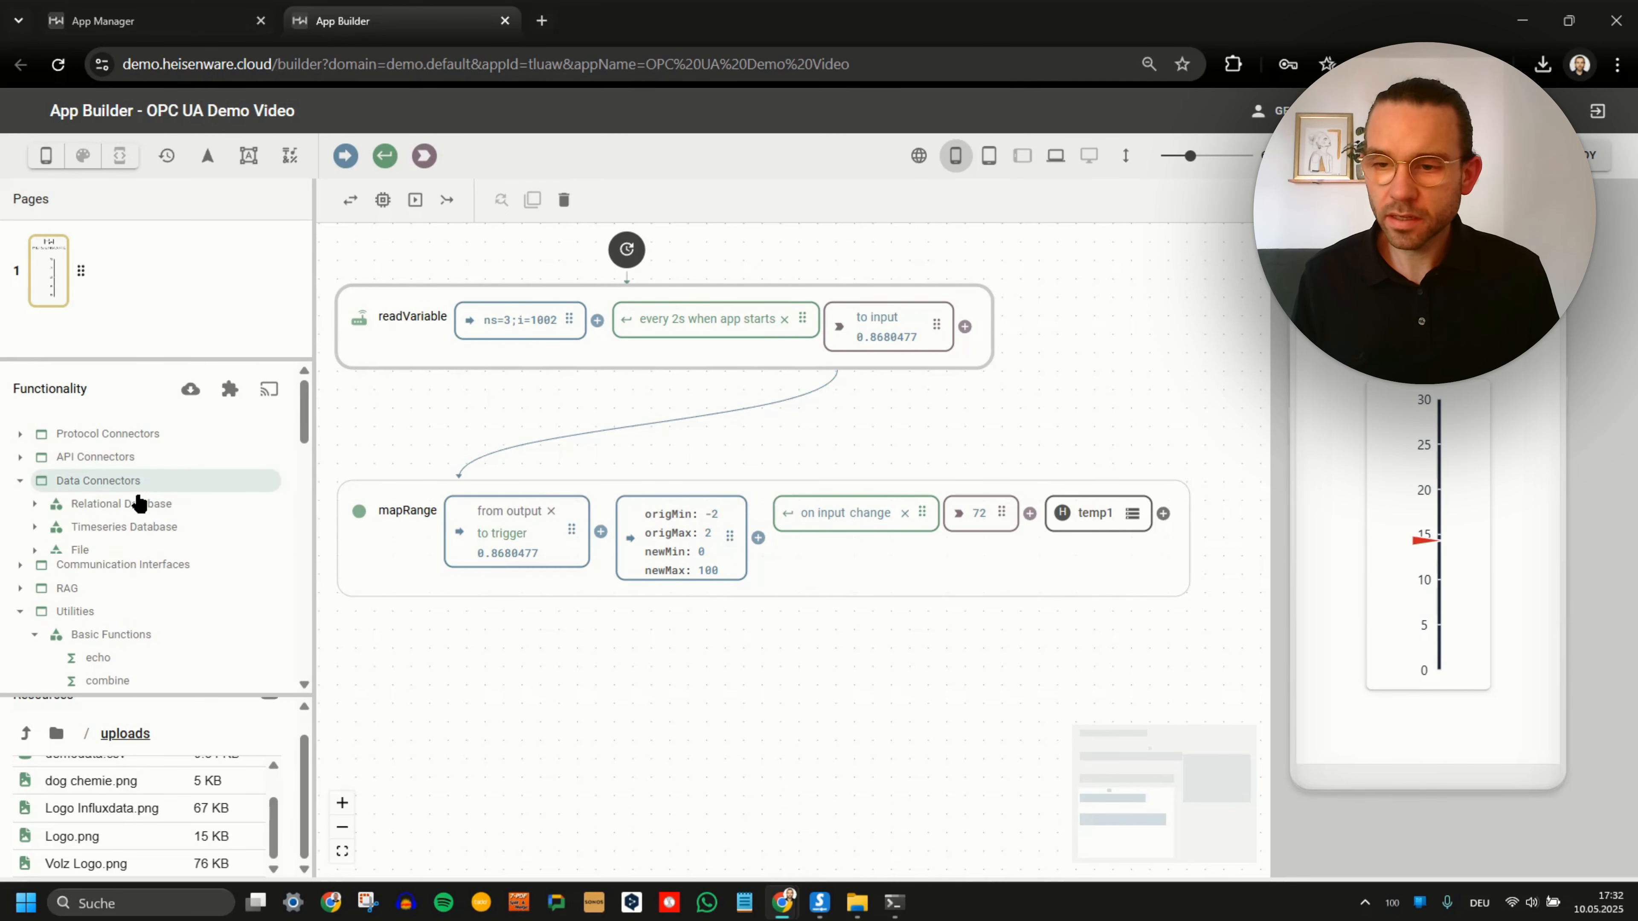
click(146, 526)
click(148, 596)
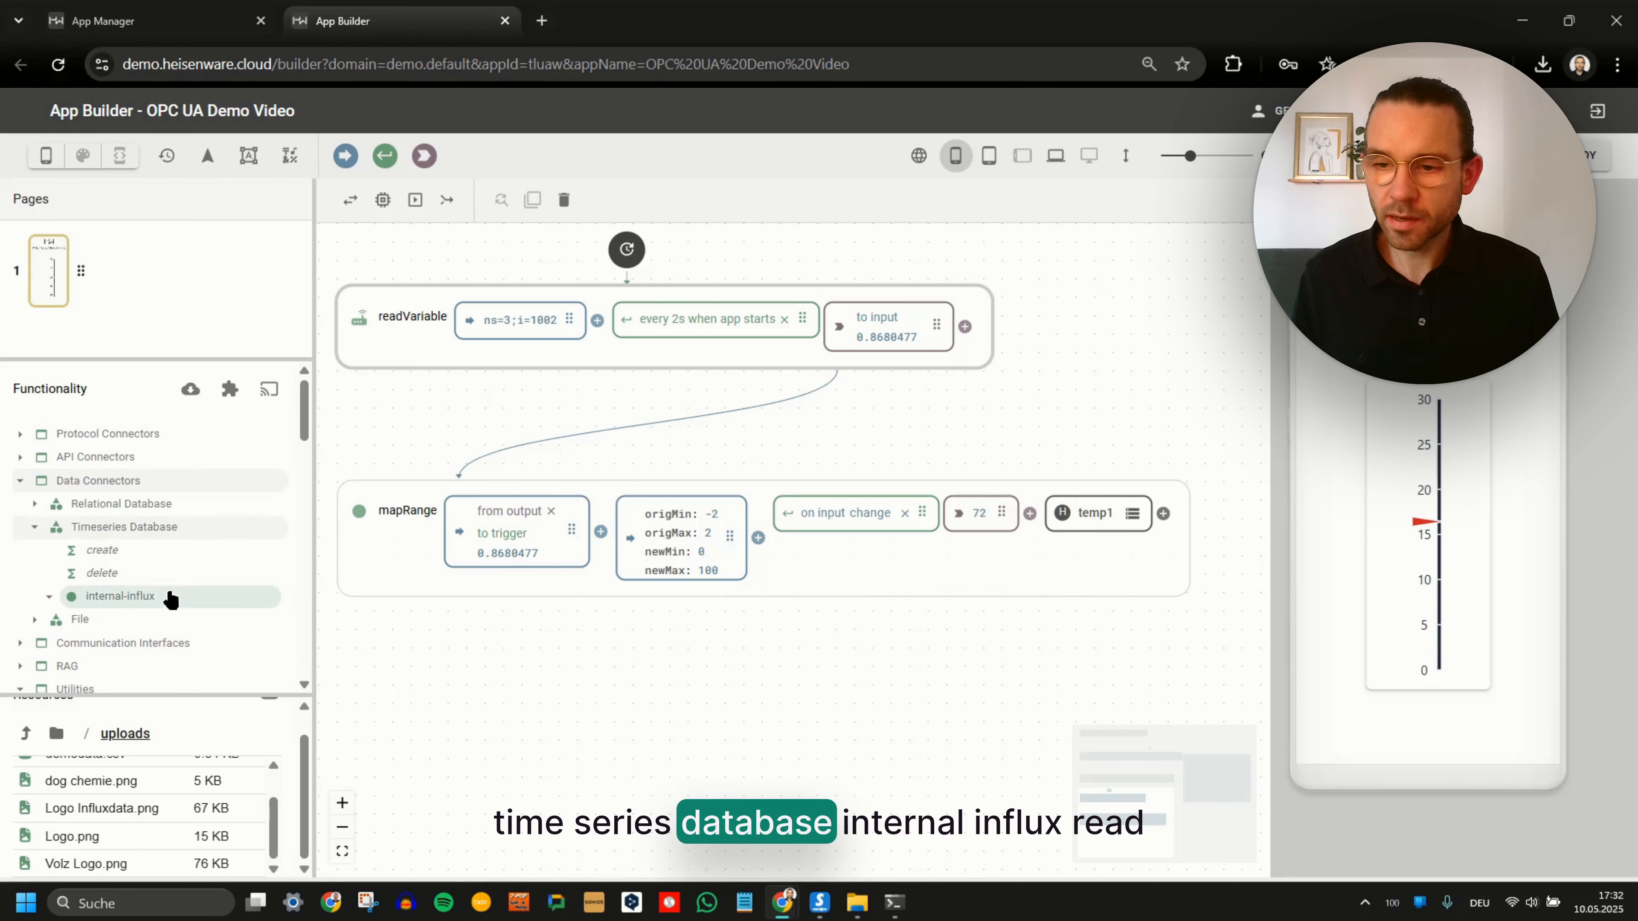
scroll(175, 581, down, 2)
drag(117, 516, 202, 714)
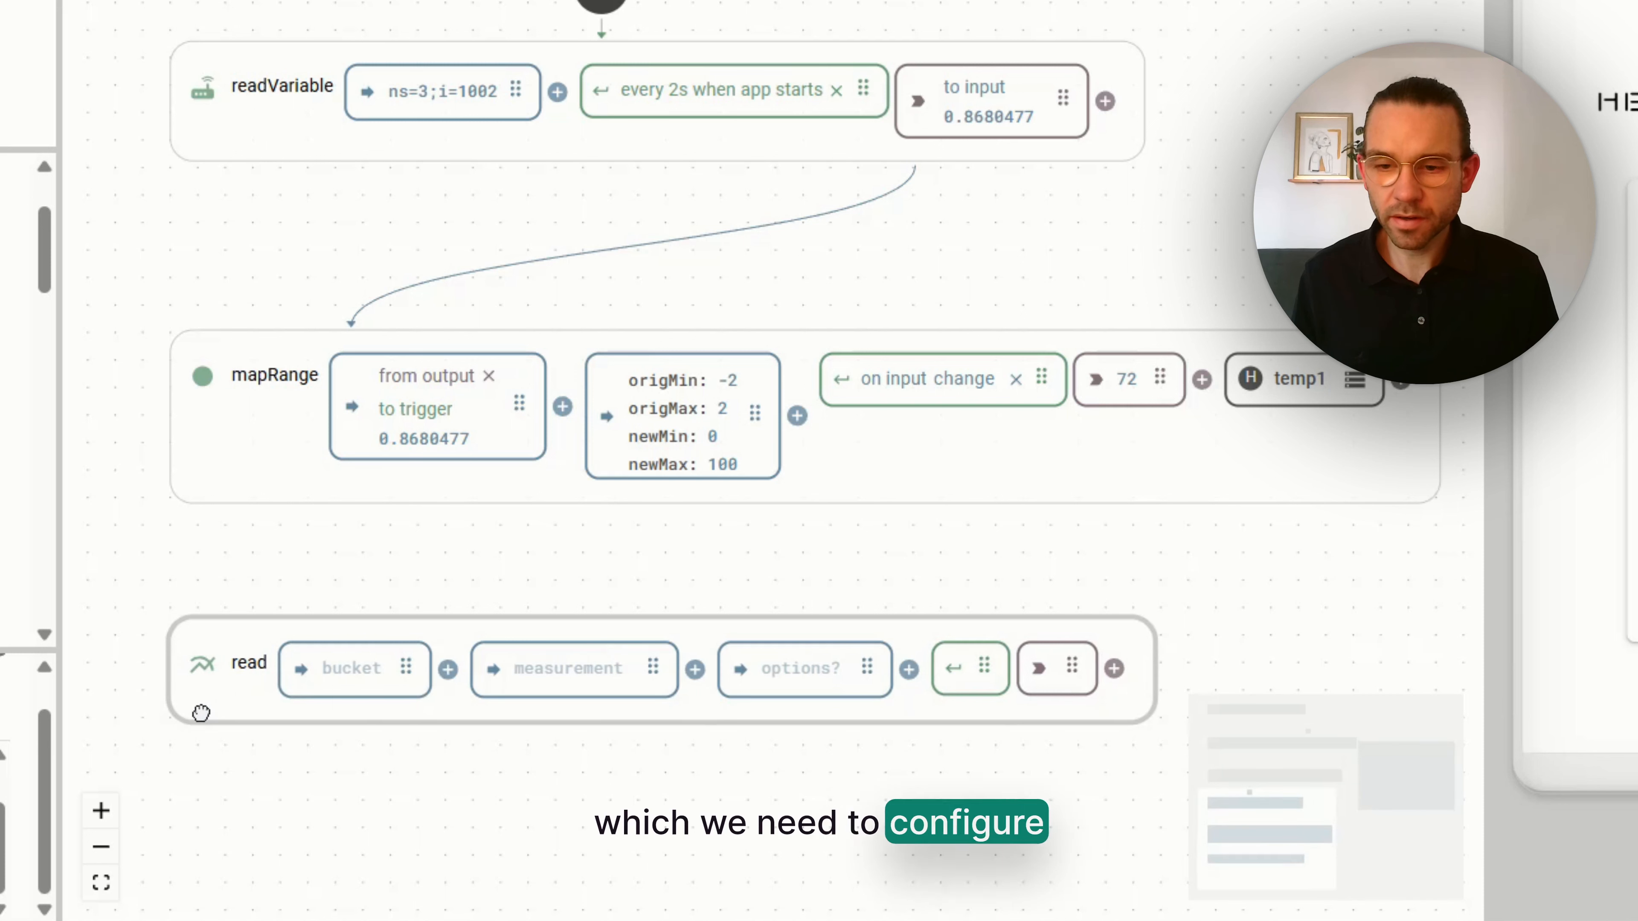
Configure the read block with bucket H, measurement temp1 and options tail: 10, and run it once.
click(322, 668)
text(H)
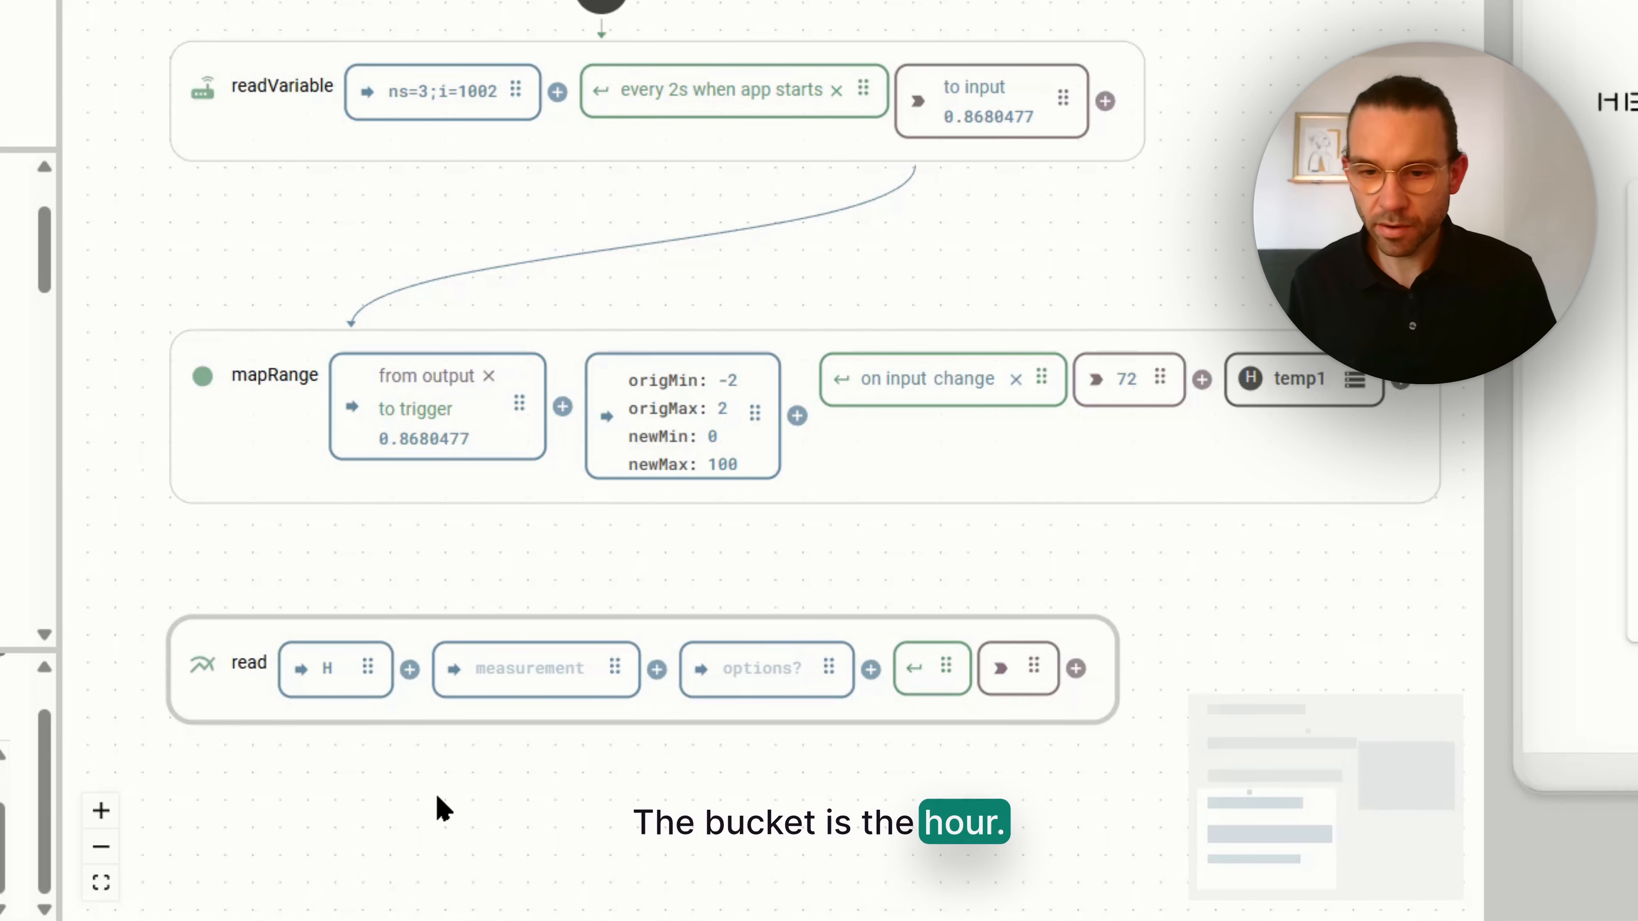
click(505, 674)
text(temp1)
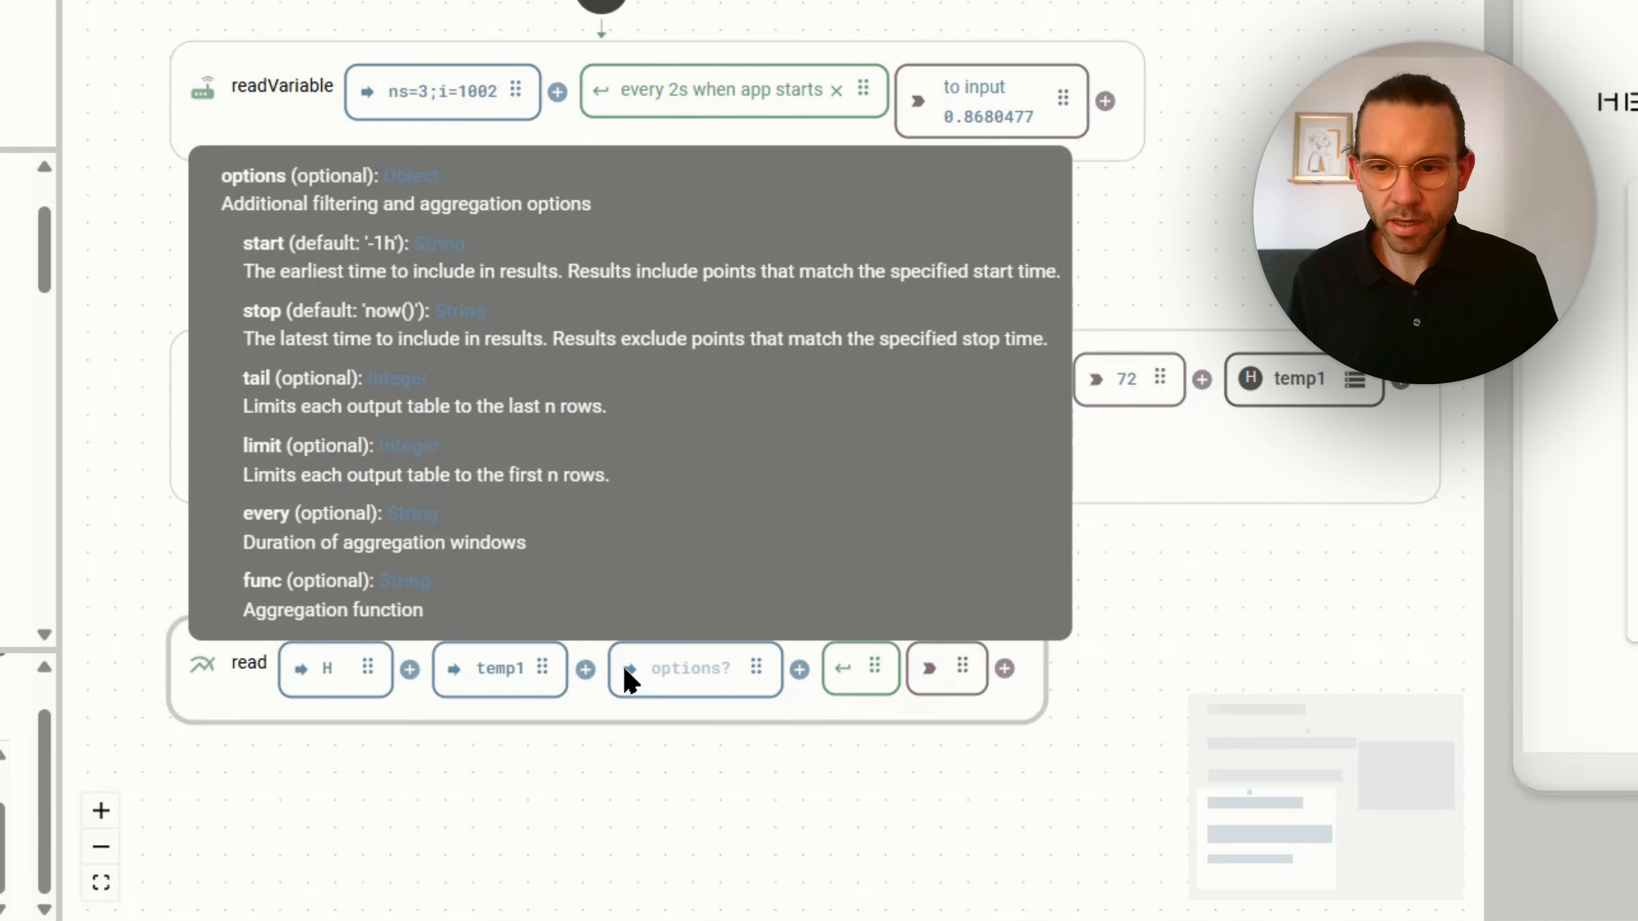
click(669, 680)
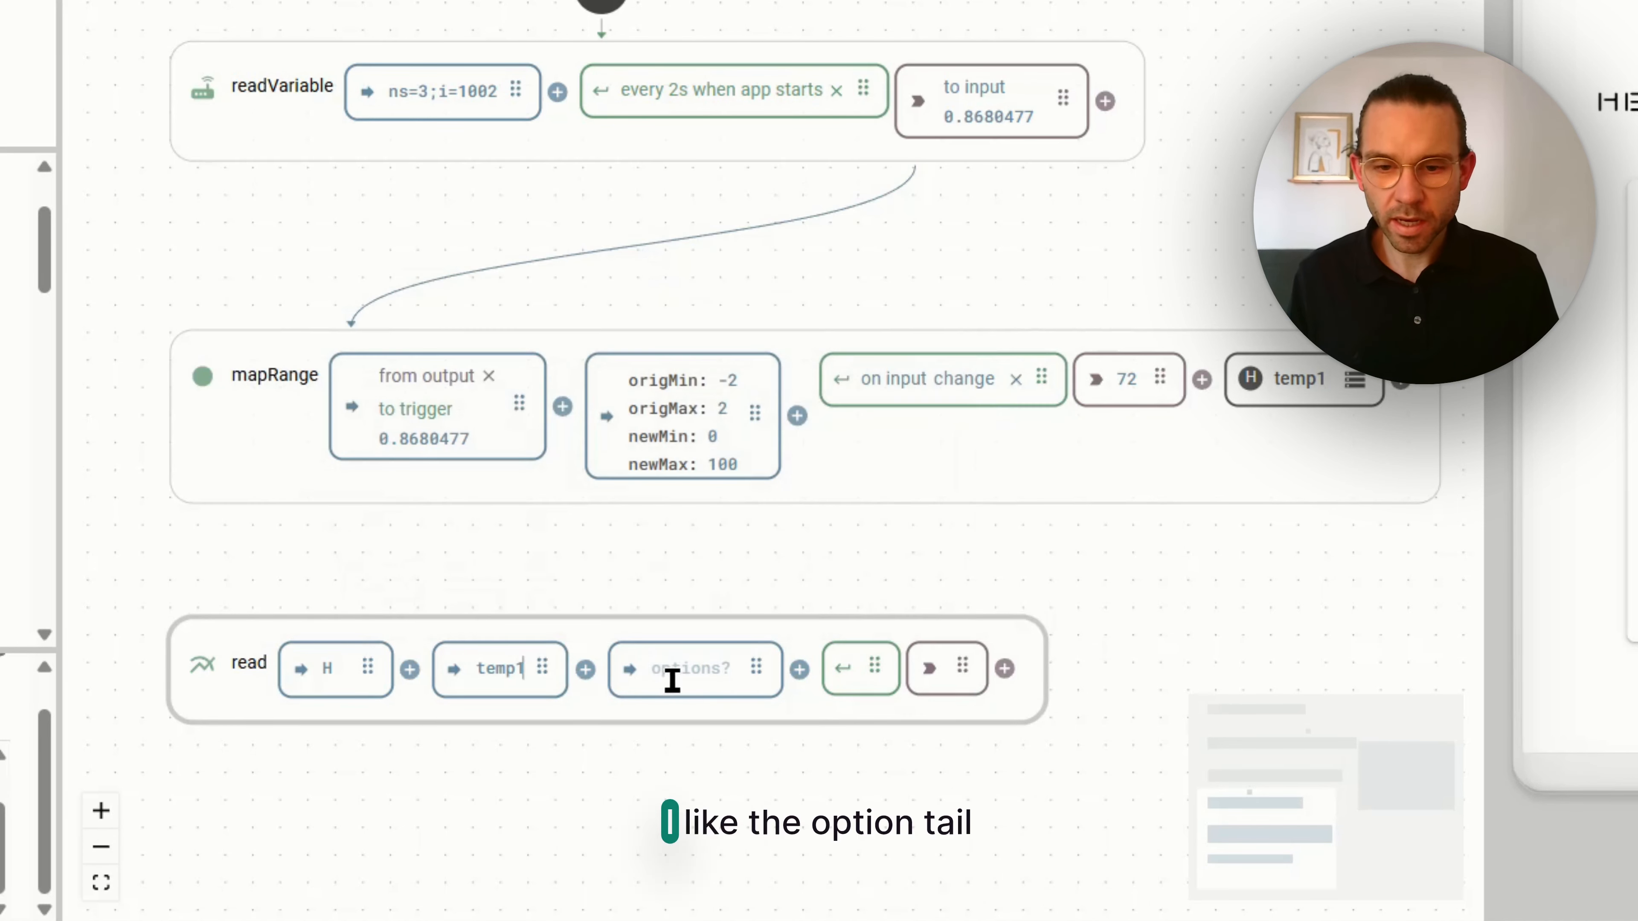
text(tail: 10)
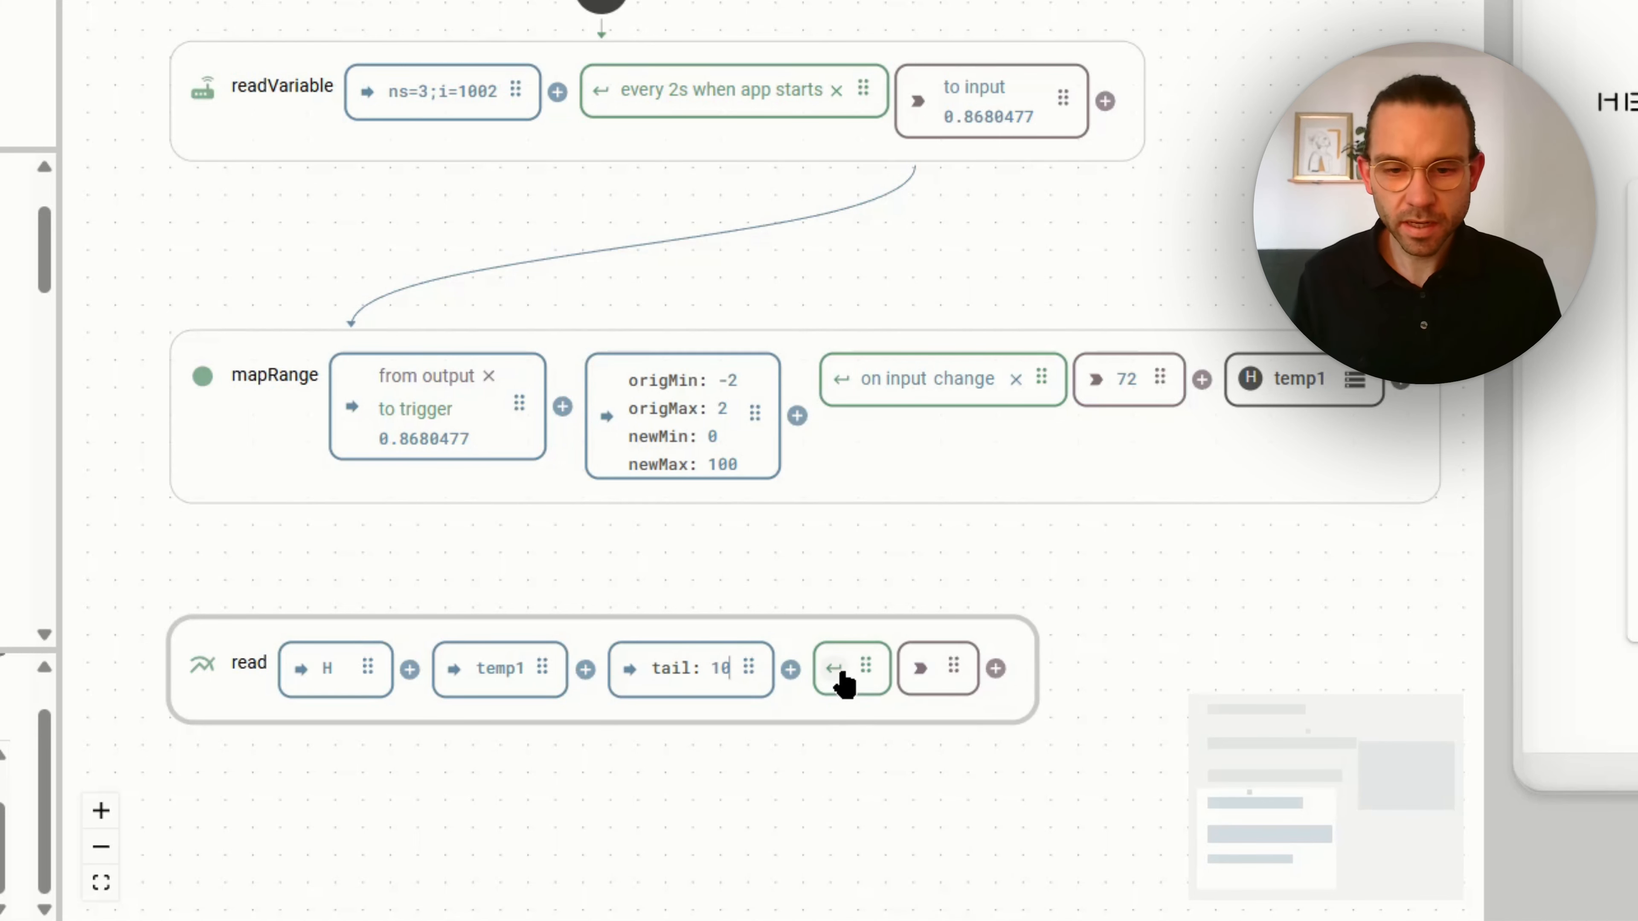
click(993, 675)
Trigger the read block every 1s from app start.
scroll(1026, 677, down, 3)
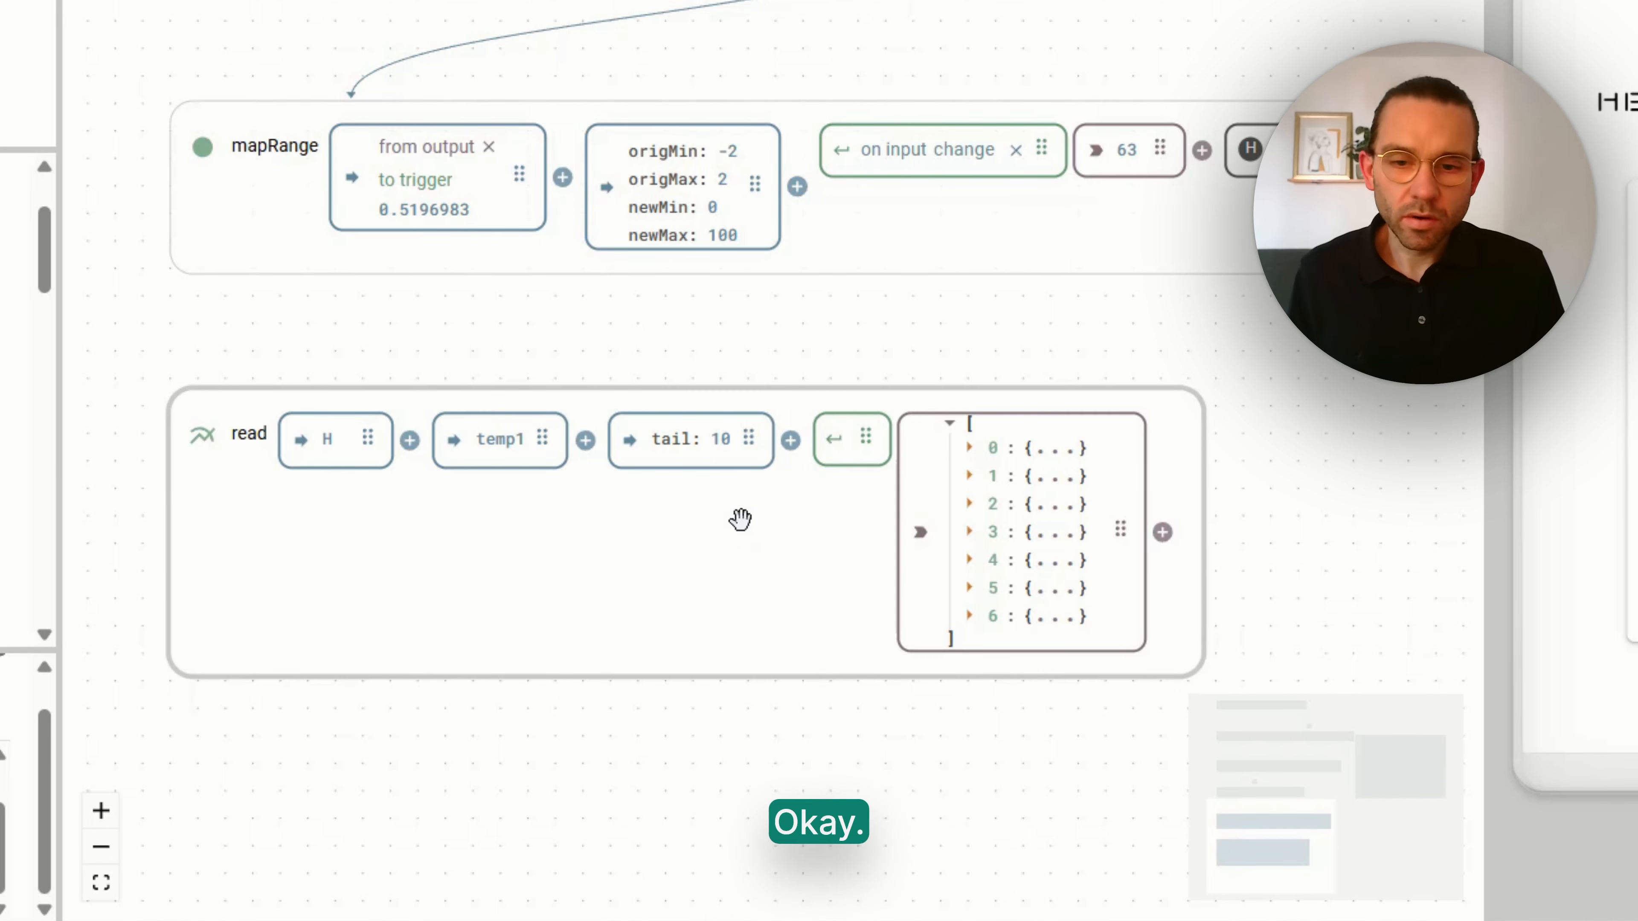
click(837, 445)
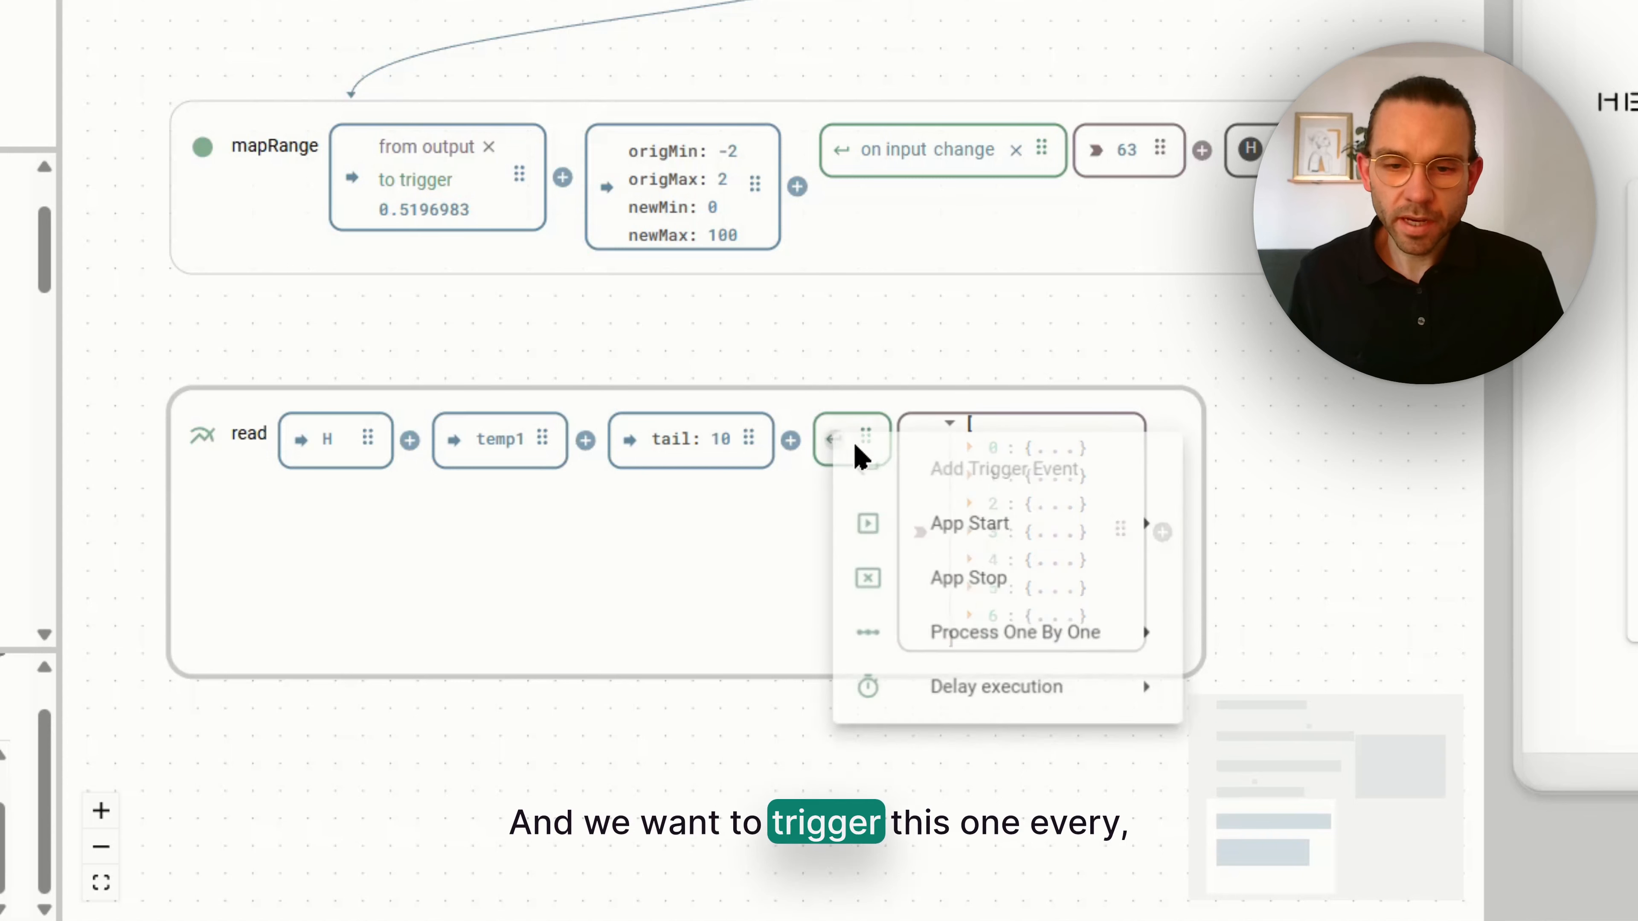
mouse_move(1108, 523)
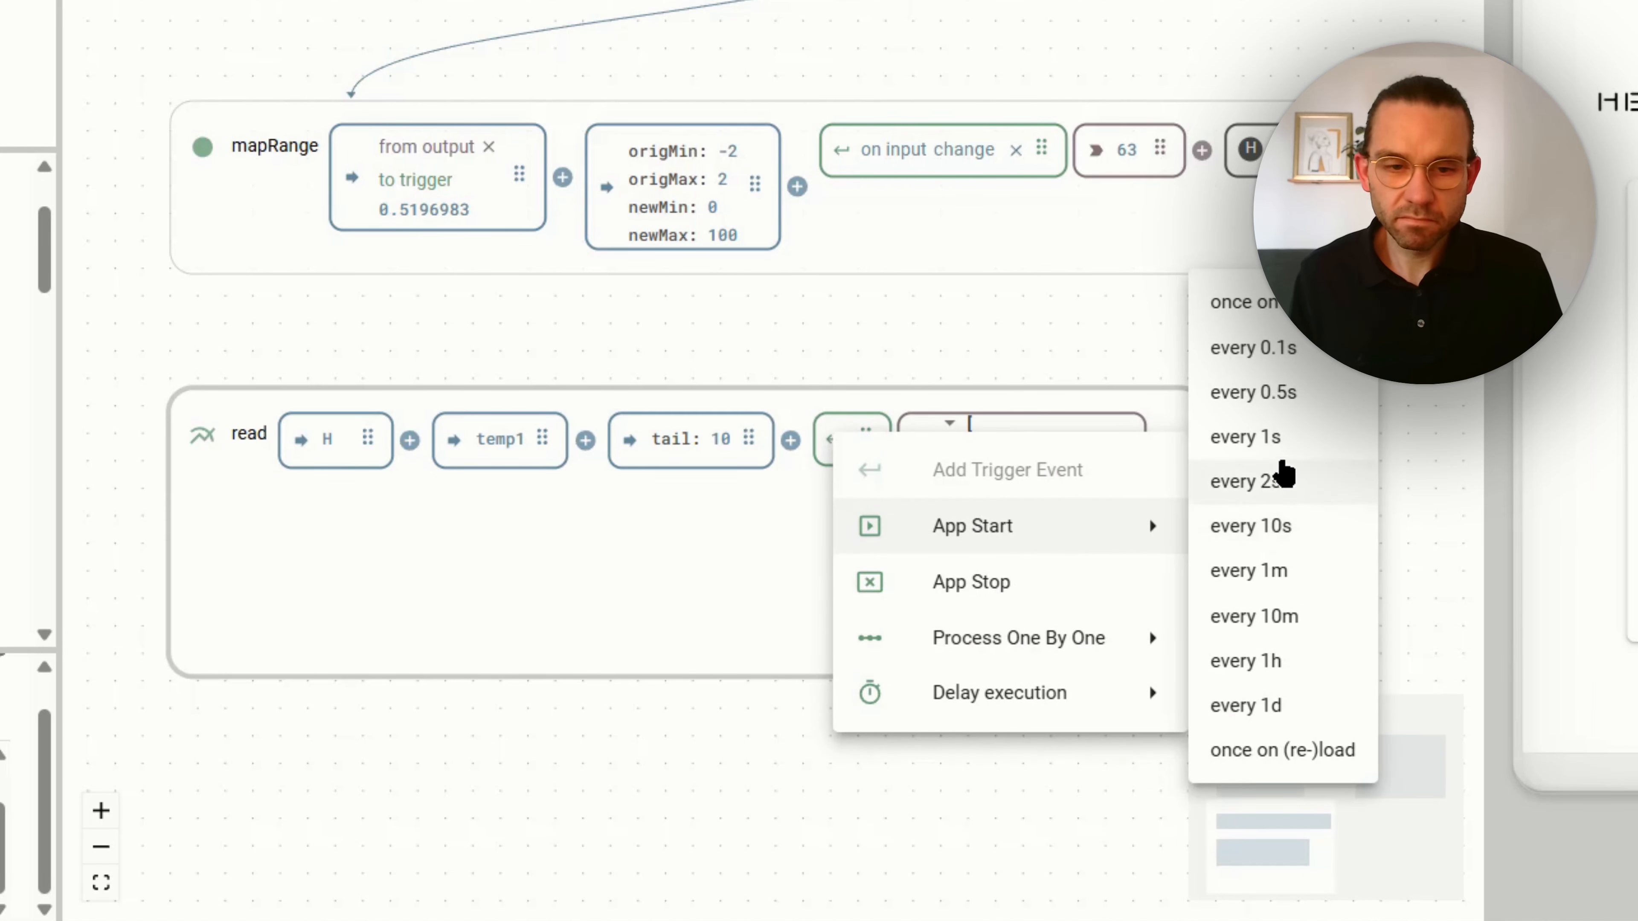
click(1286, 439)
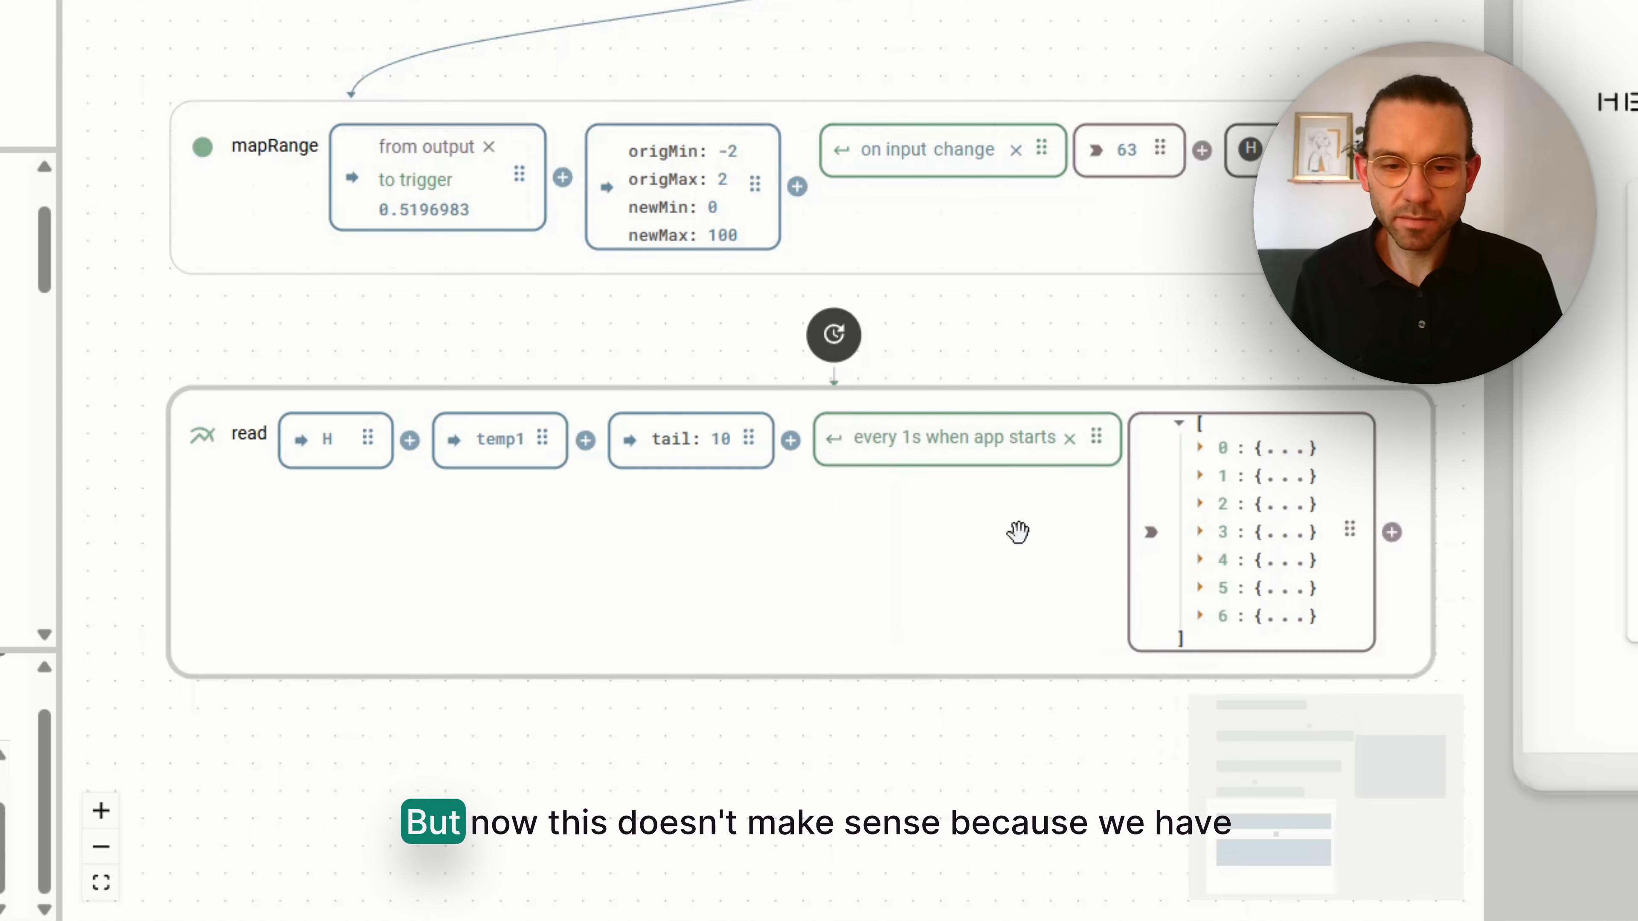
Set the read block's trigger to every 2s from app start.
click(961, 455)
mouse_move(1097, 523)
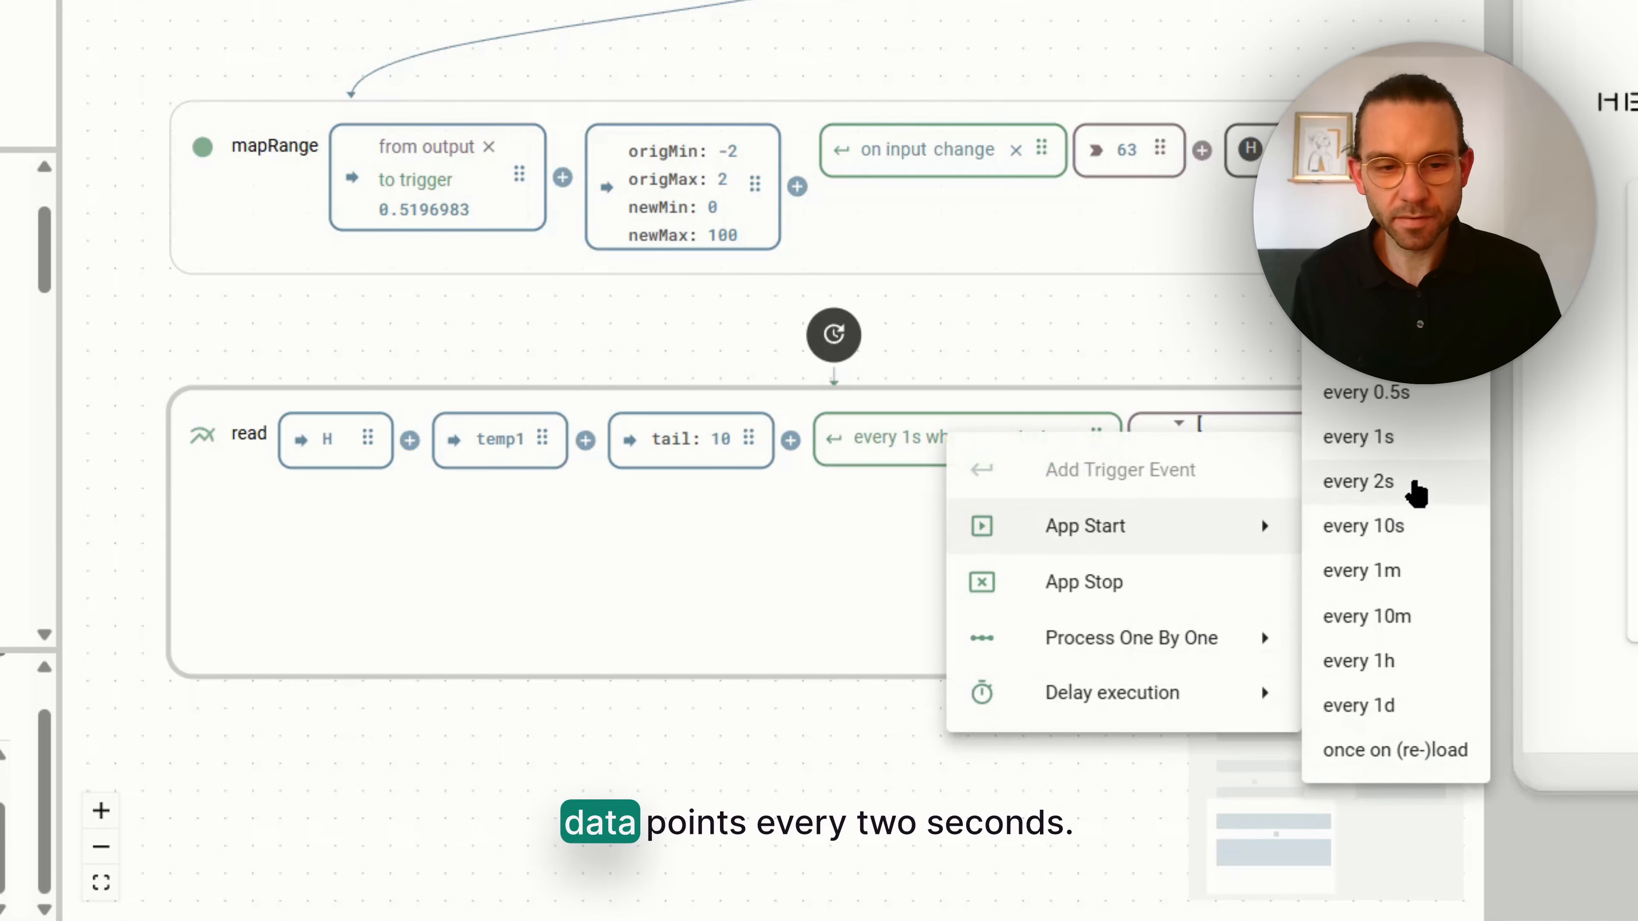
click(1412, 482)
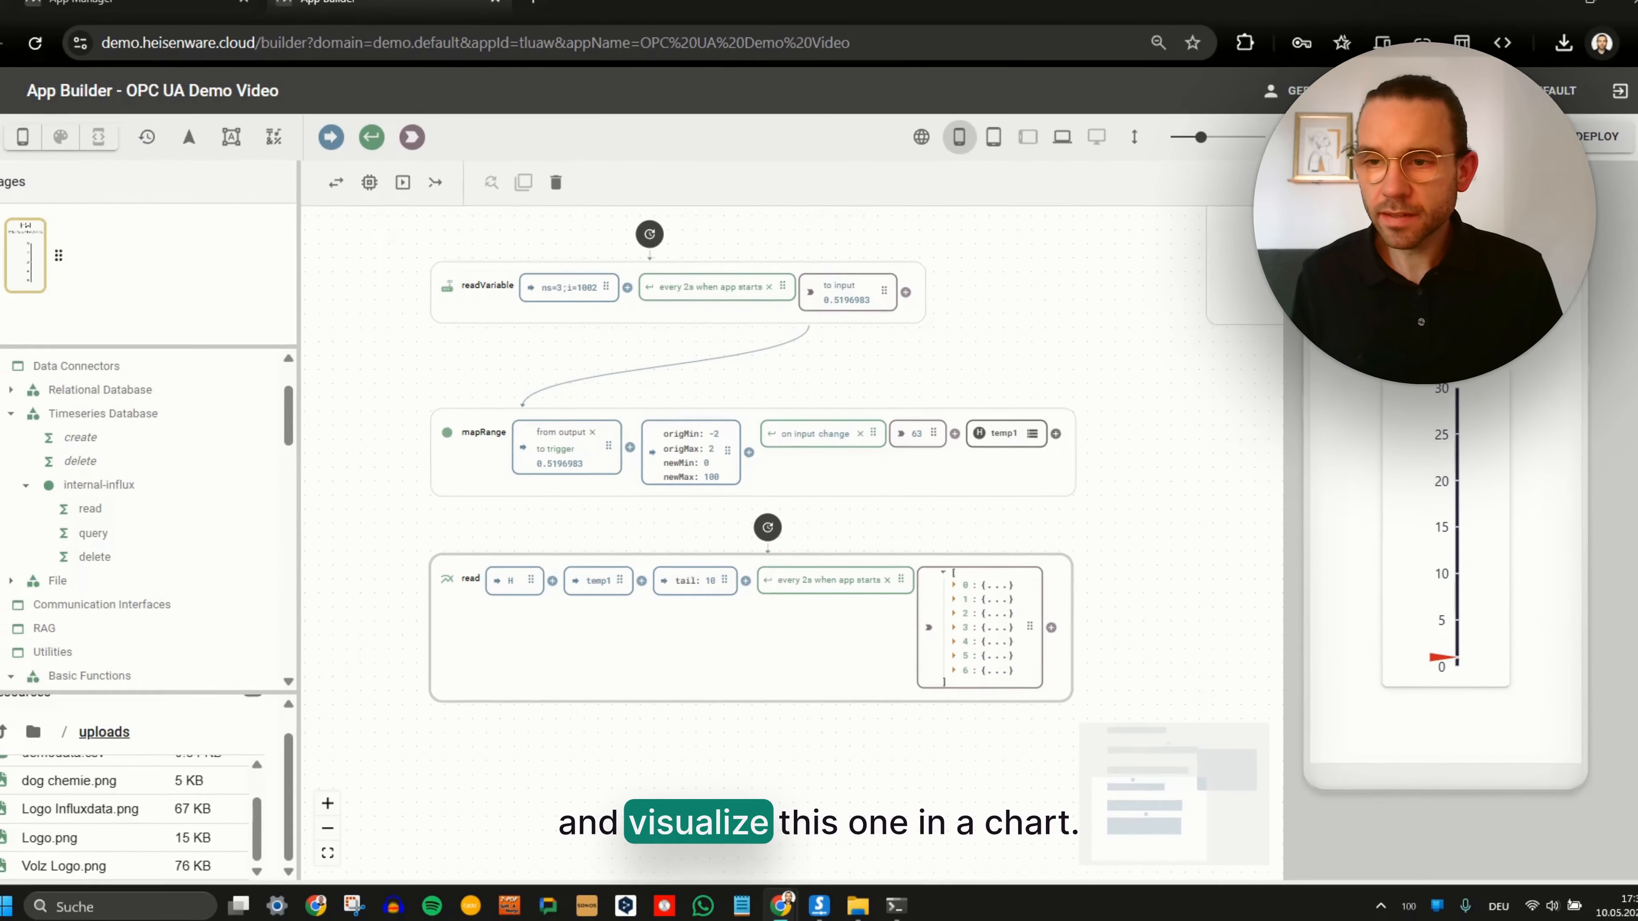
Add a second page to the app, enlarge the page list, and show the new page in the preview.
right_click(49, 268)
click(132, 308)
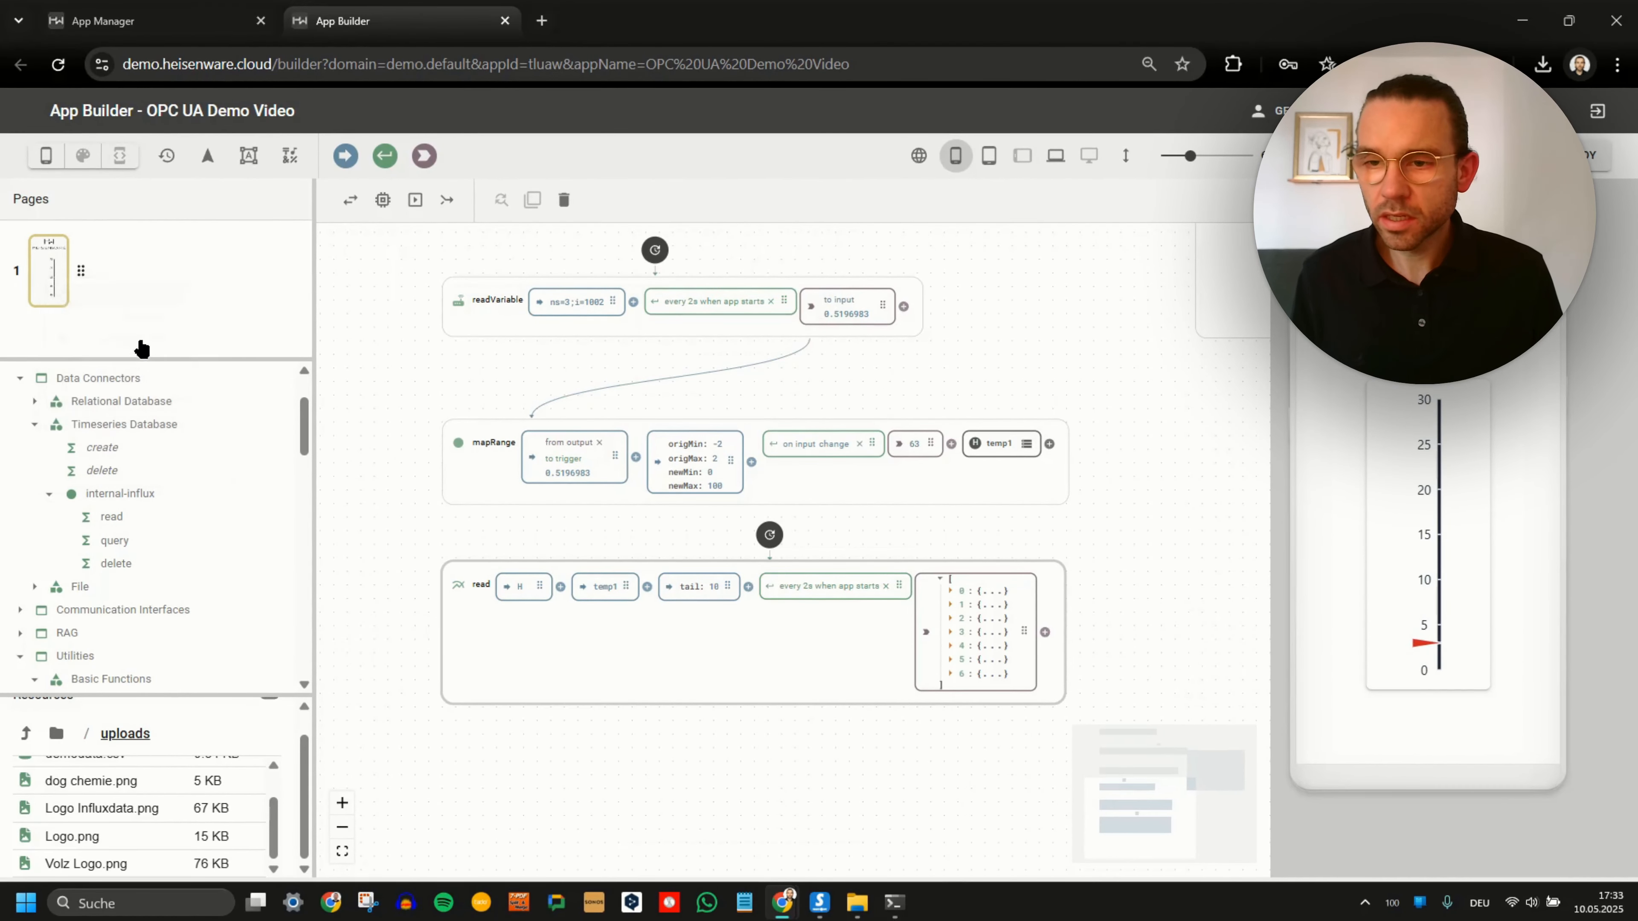
drag(155, 358, 155, 440)
click(48, 360)
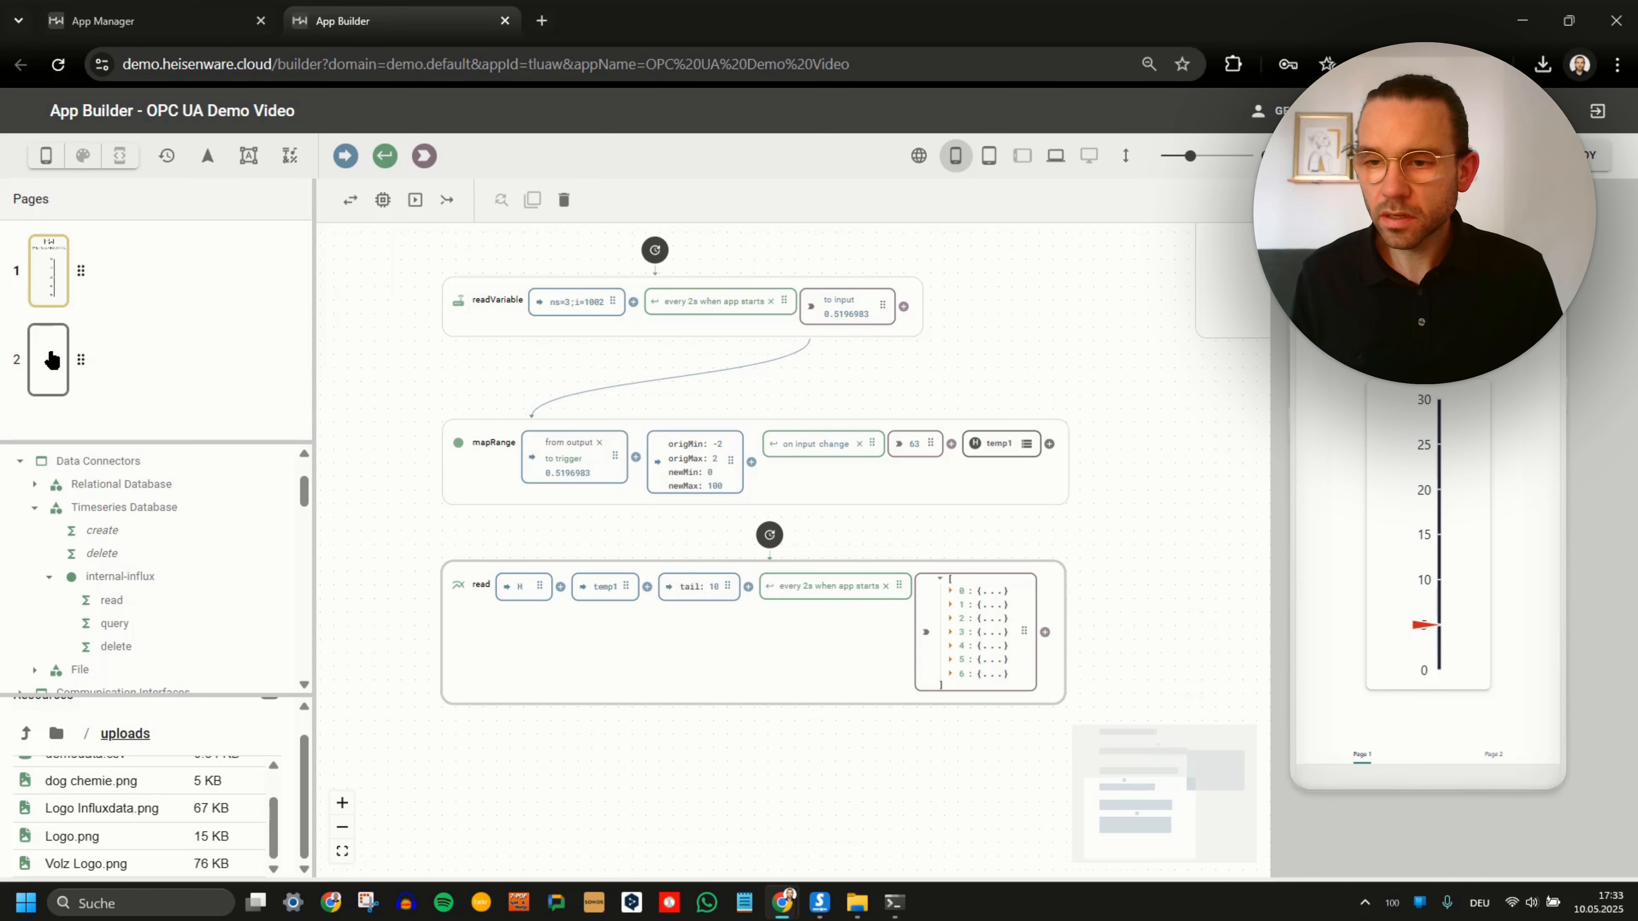
click(1338, 756)
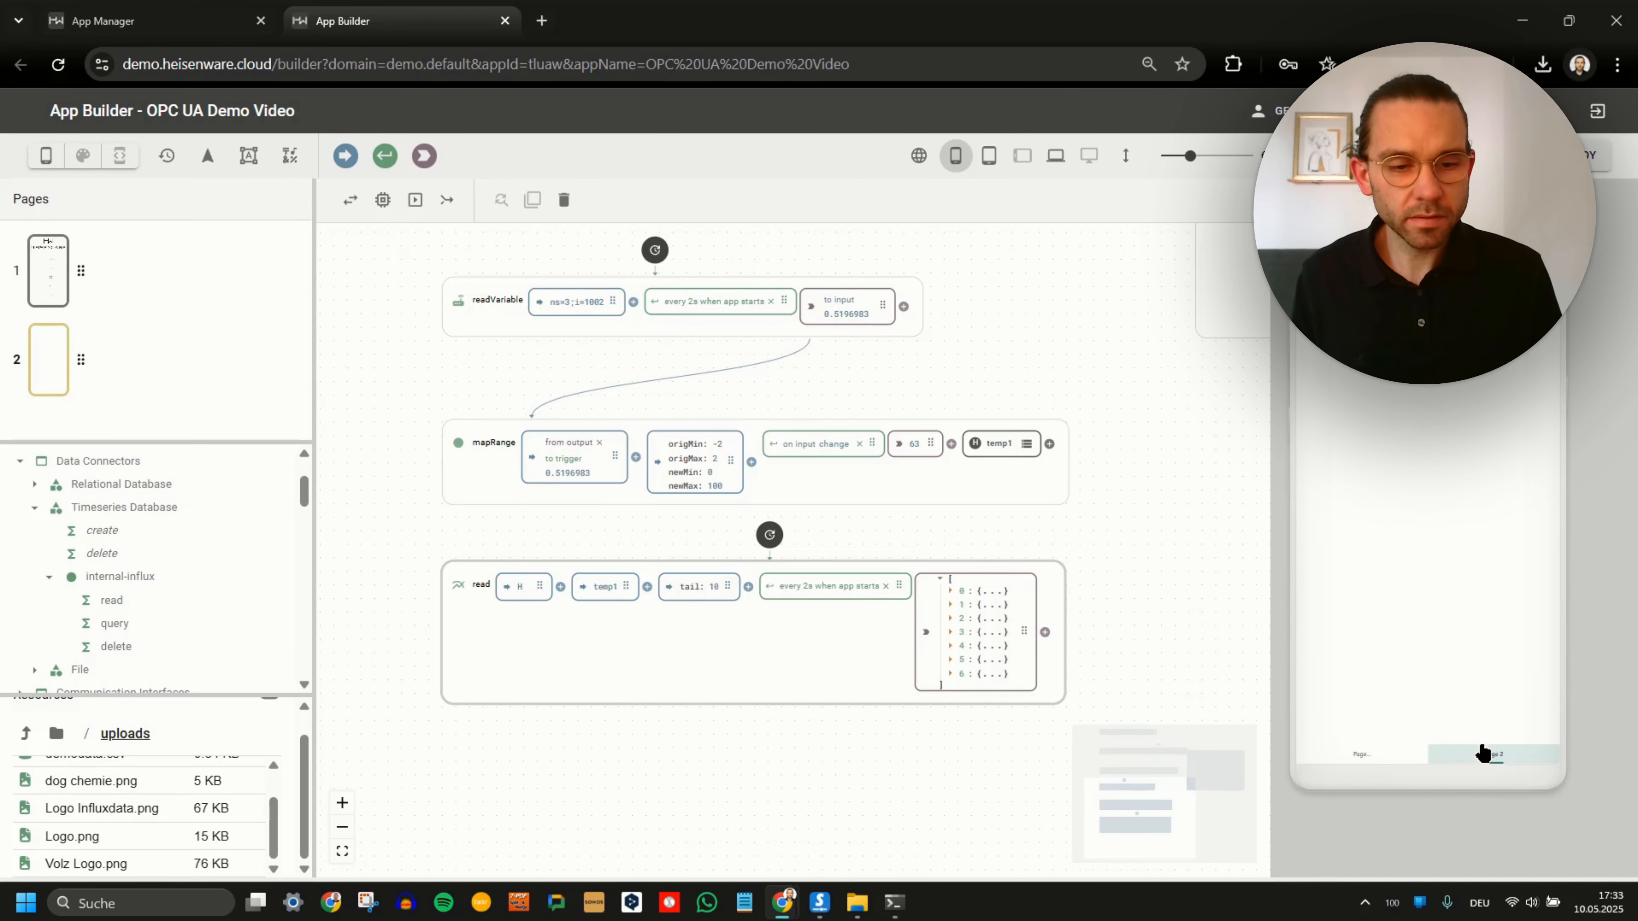
Name the app bar's bottom tabs Counter for page 1 and Temperature Curve for page 2.
click(208, 156)
click(297, 398)
key(ctrl+a)
text(Counter)
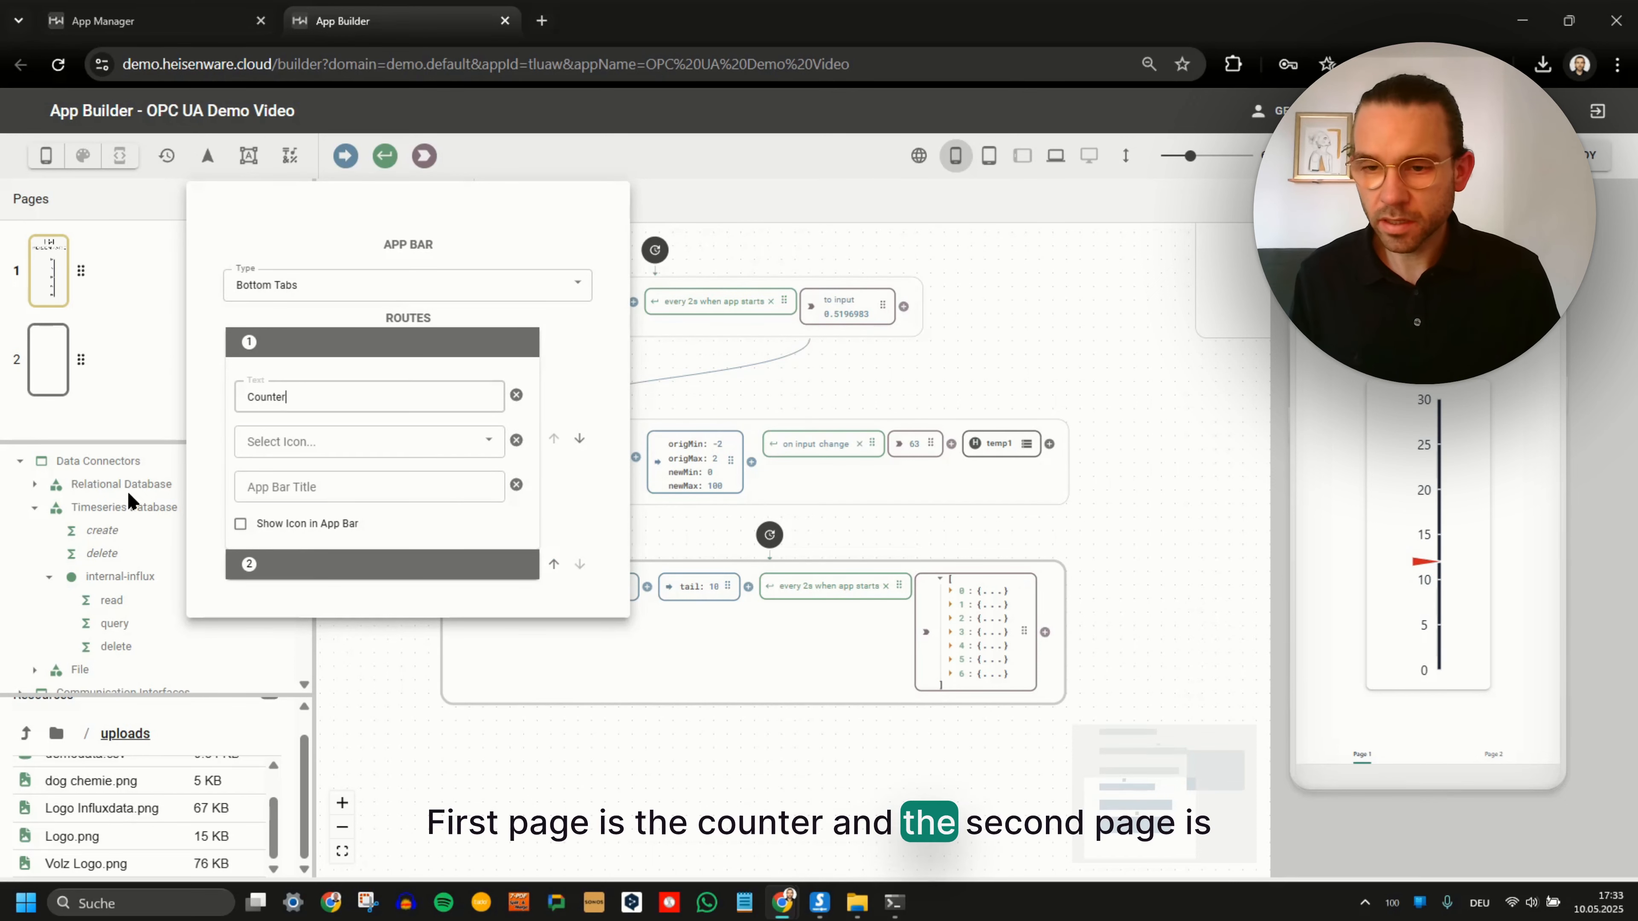
click(292, 567)
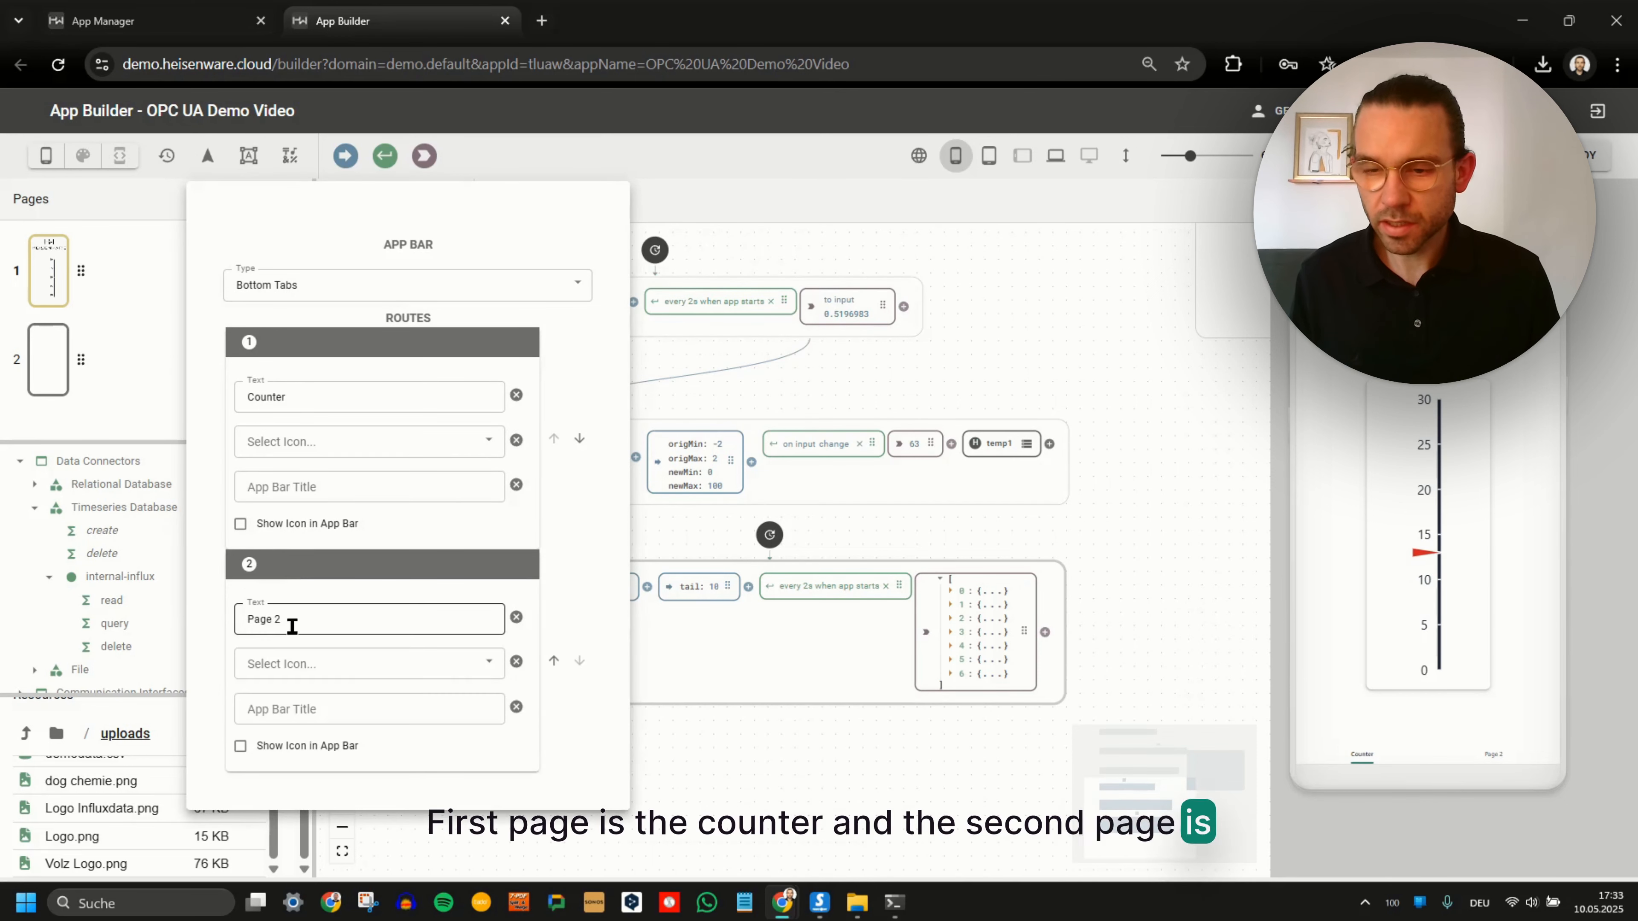
drag(292, 624, 130, 609)
text(Tempera)
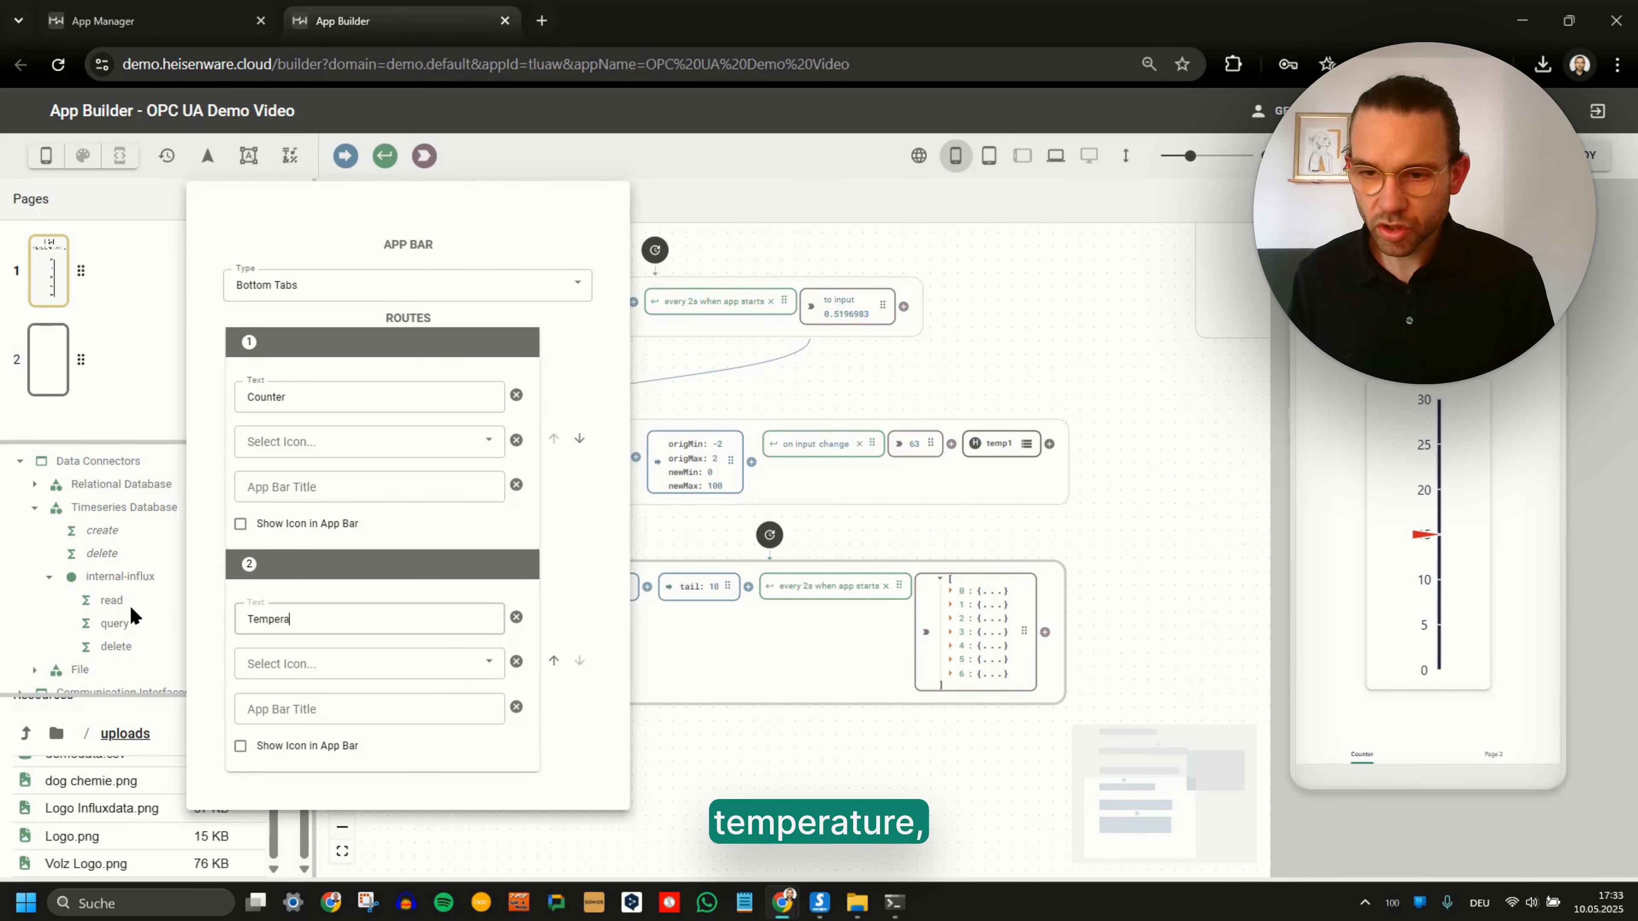
text(ture Curve)
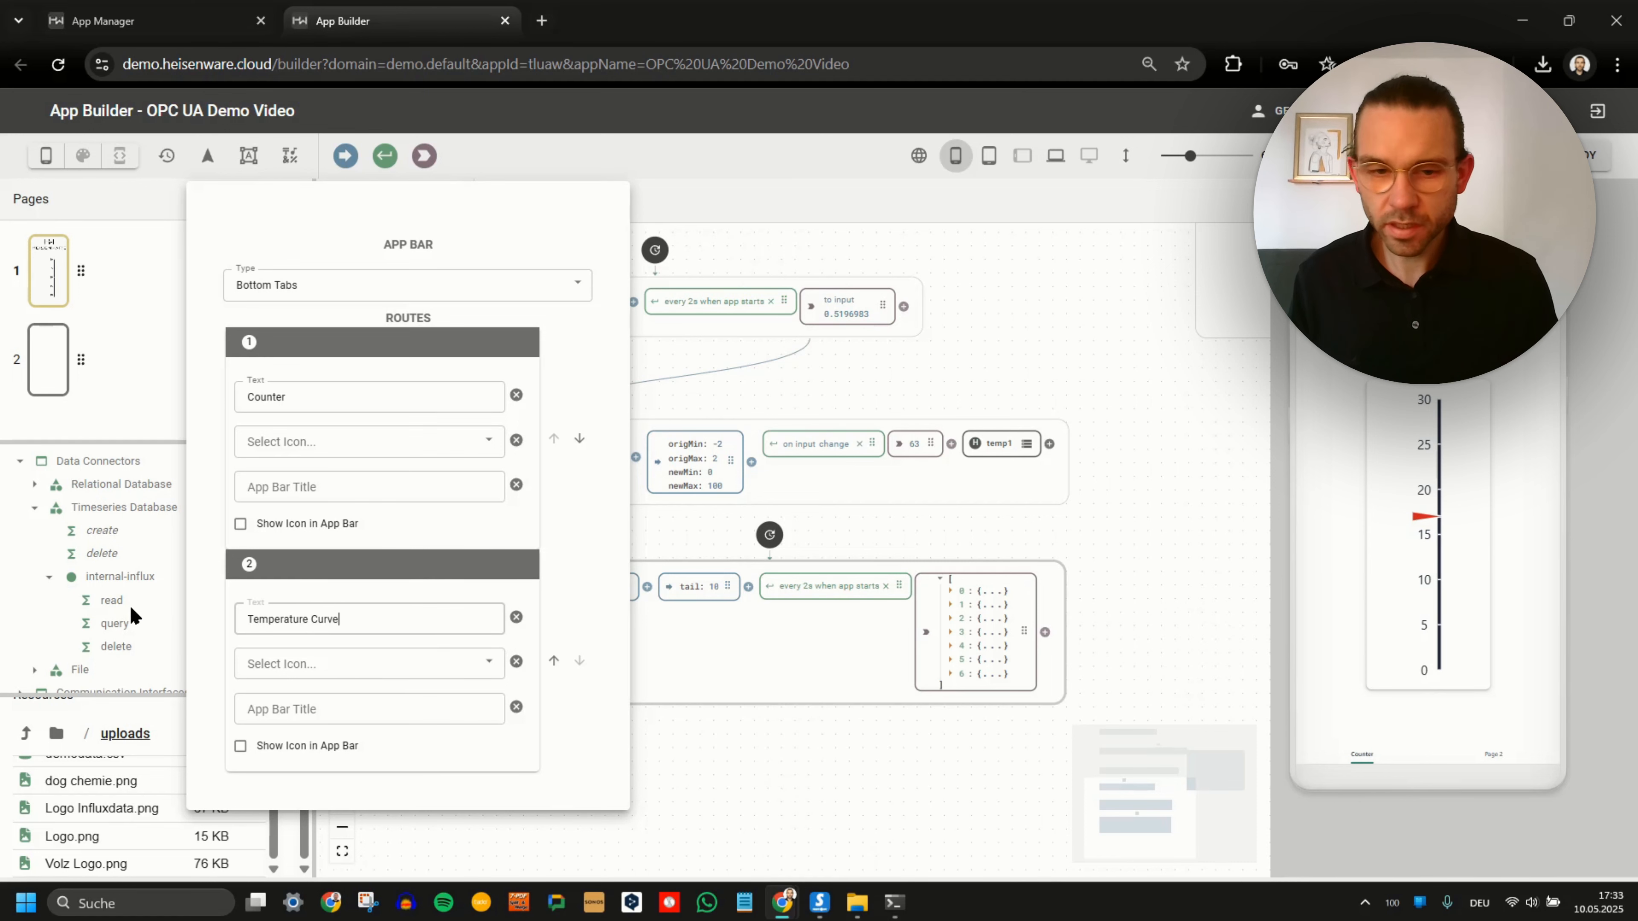
click(1251, 574)
Place a chart across the middle of the Temperature Curve page in the phone layout.
click(1493, 755)
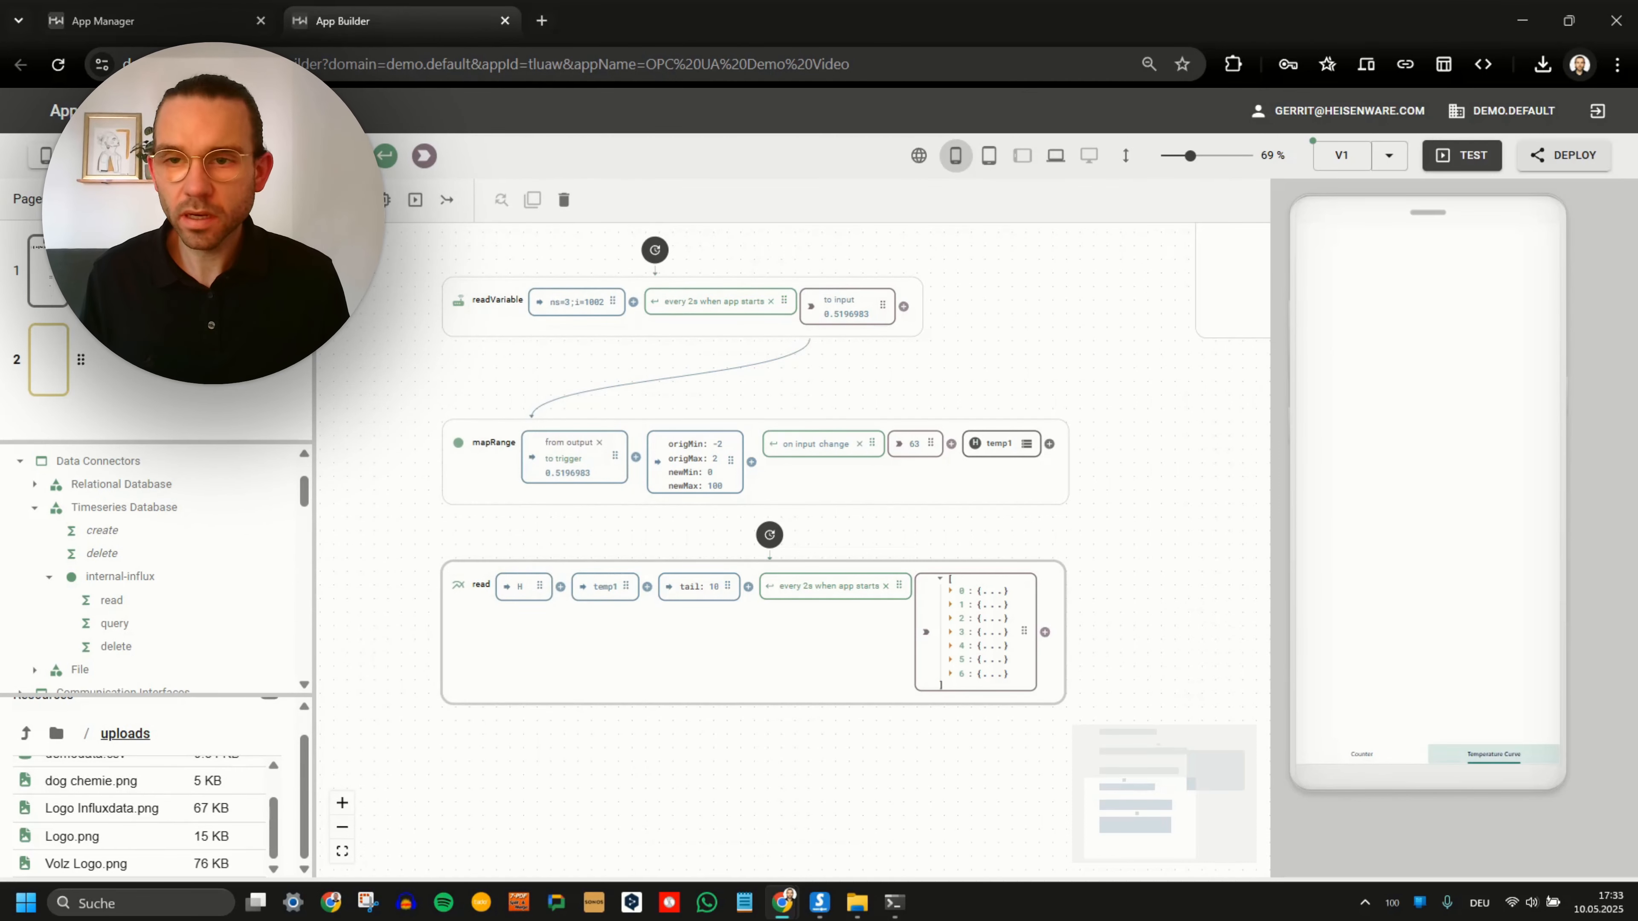
click(423, 154)
click(442, 348)
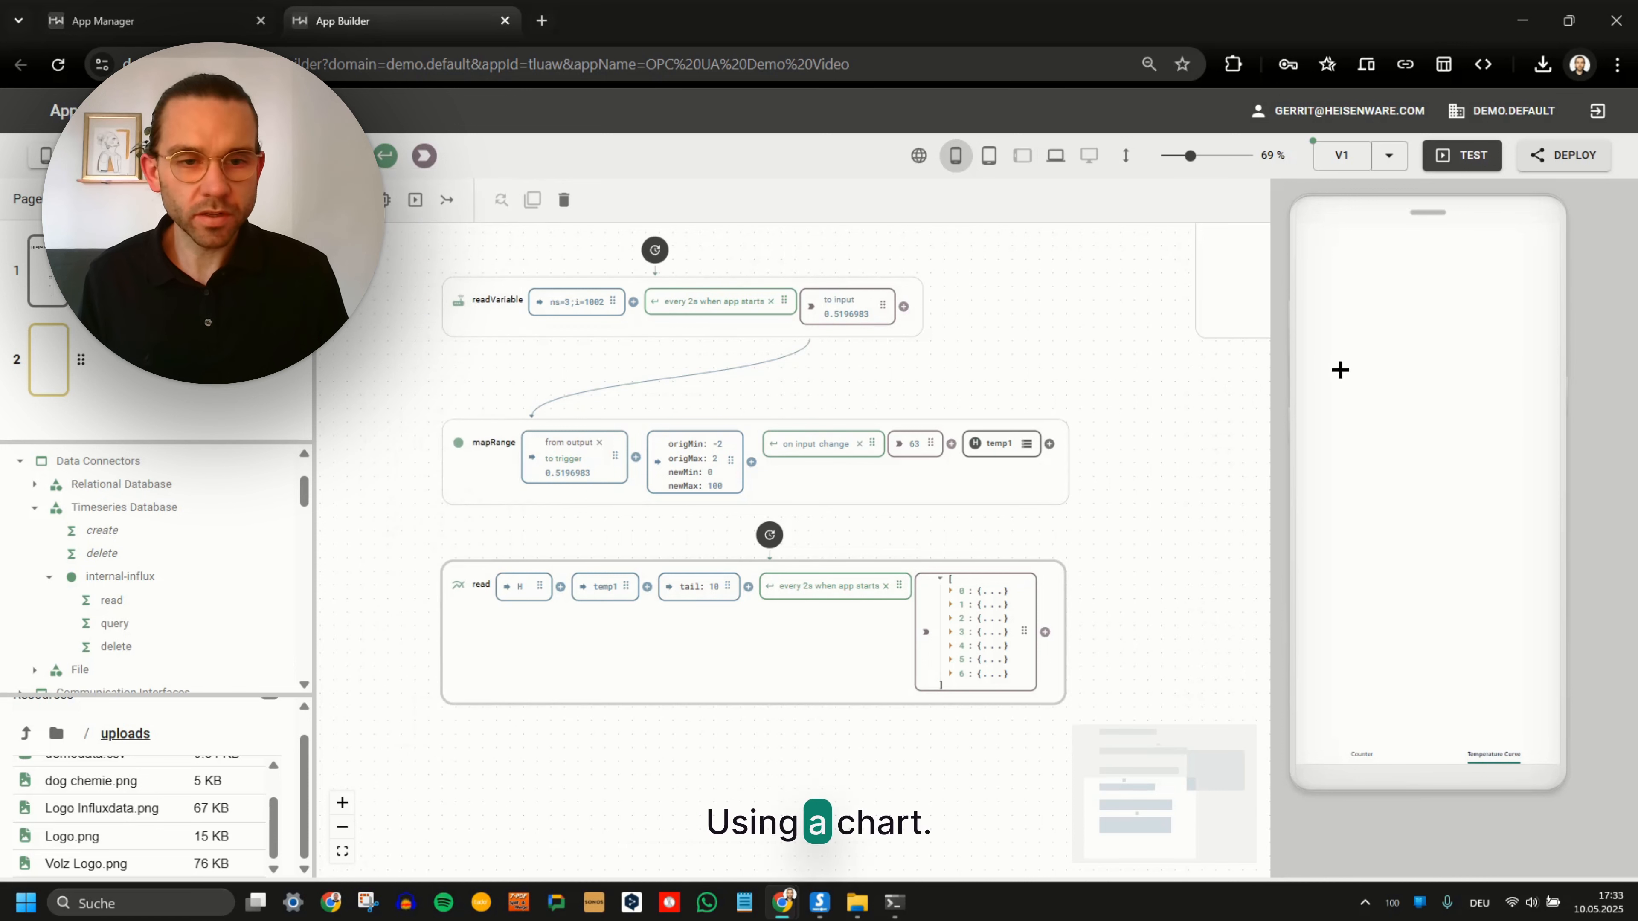
click(1302, 351)
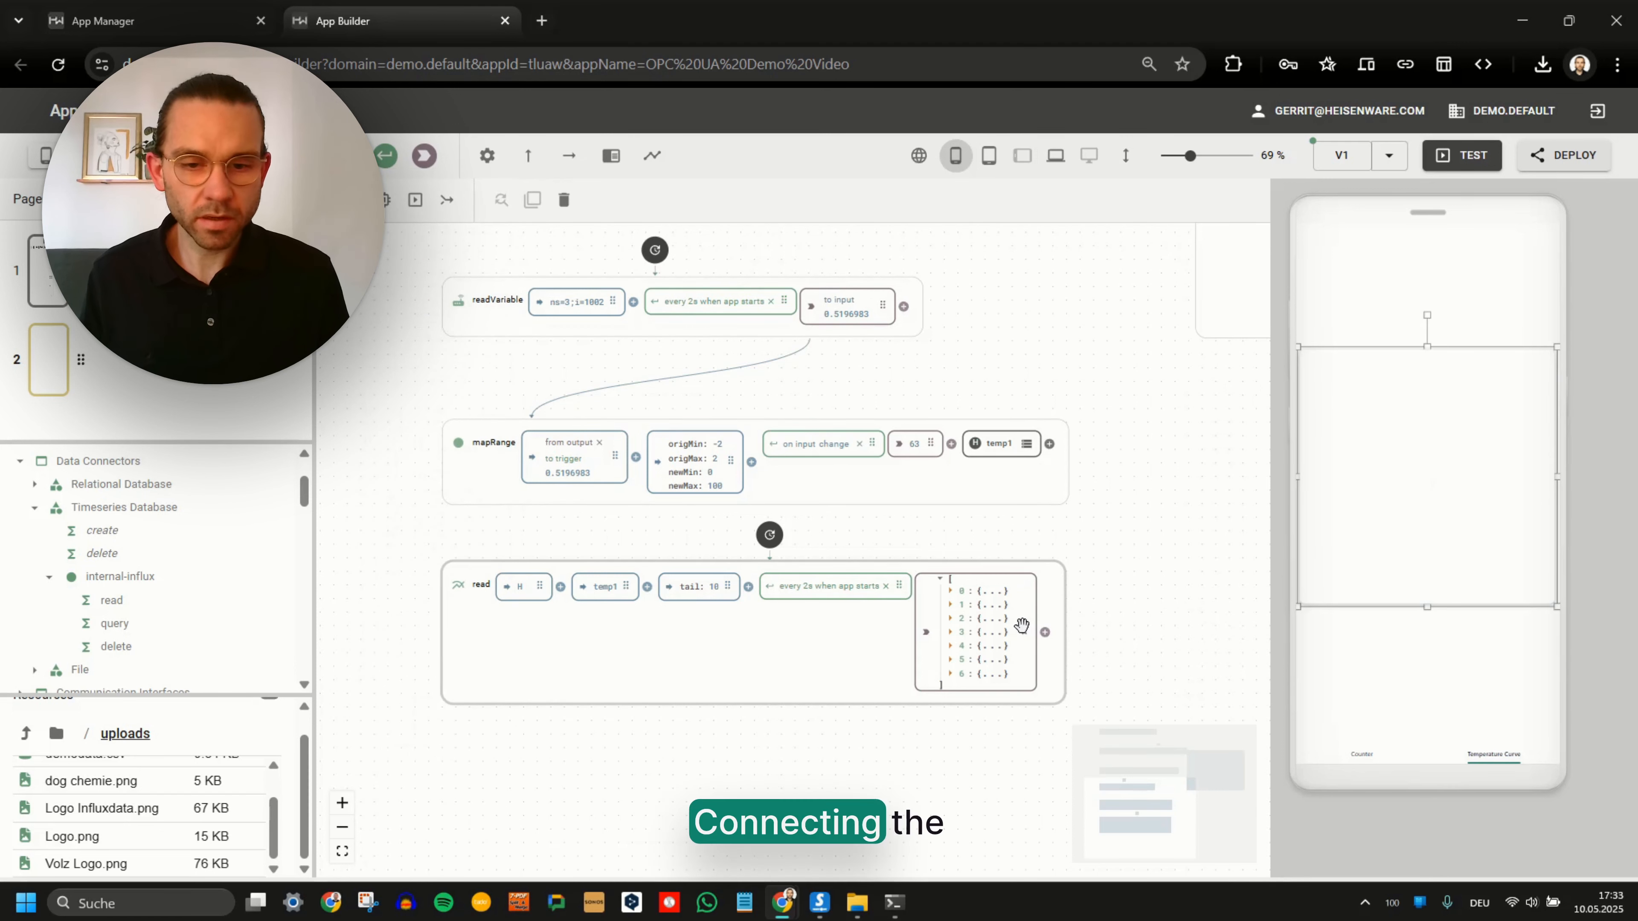
Connect the read block's output to the chart as its data and test-run the app briefly.
drag(1024, 629, 1405, 524)
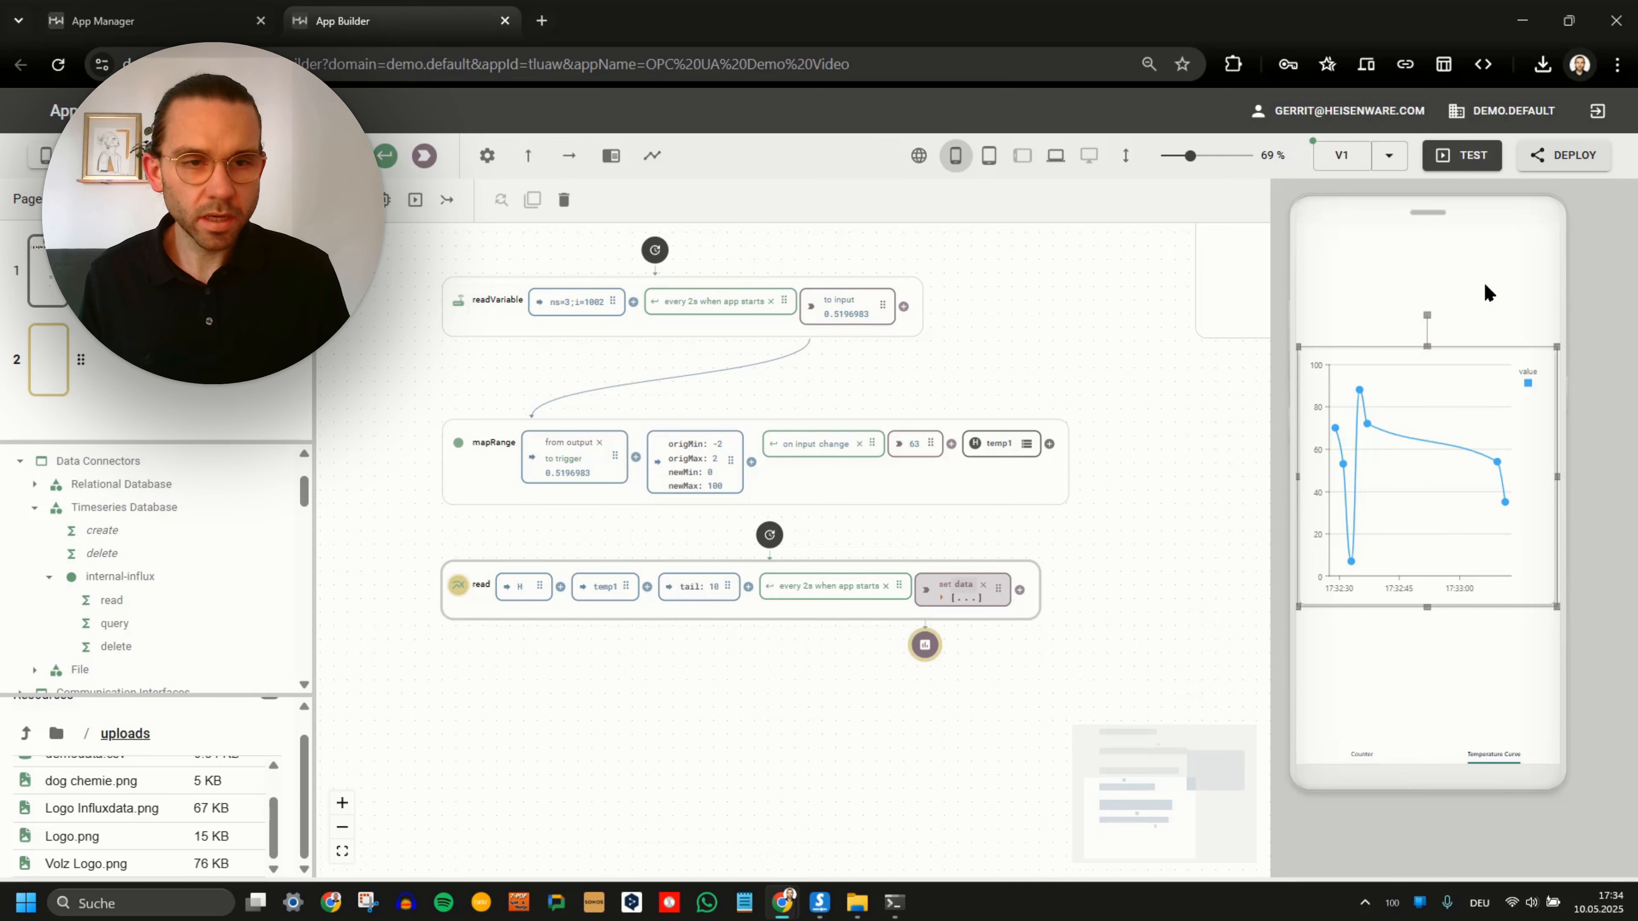
click(1462, 155)
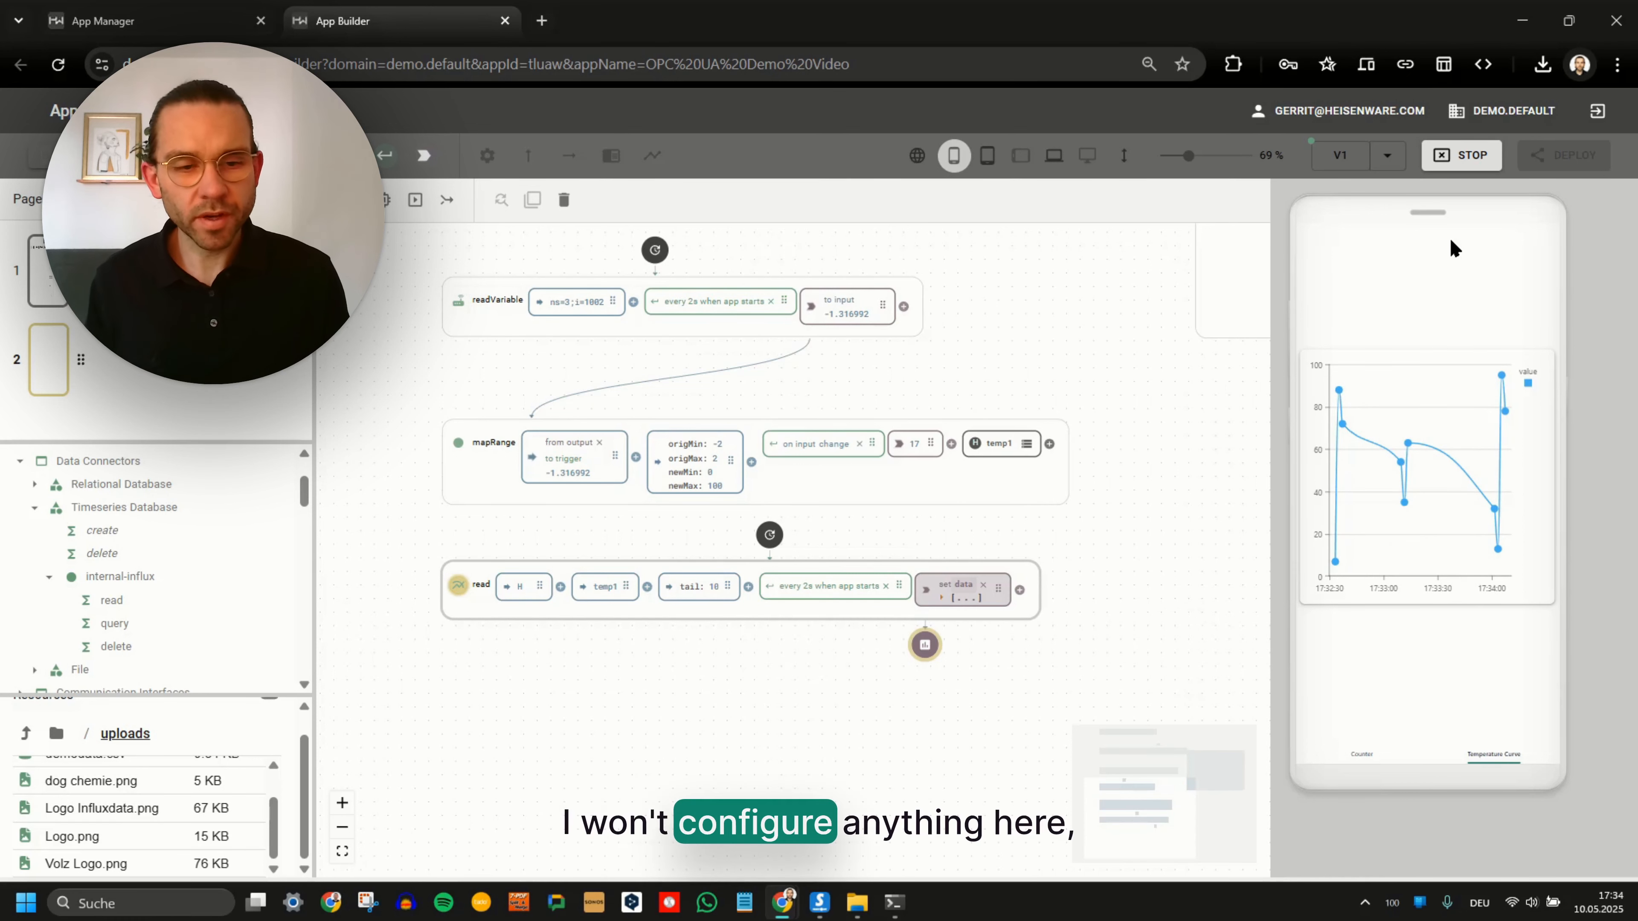
click(1459, 156)
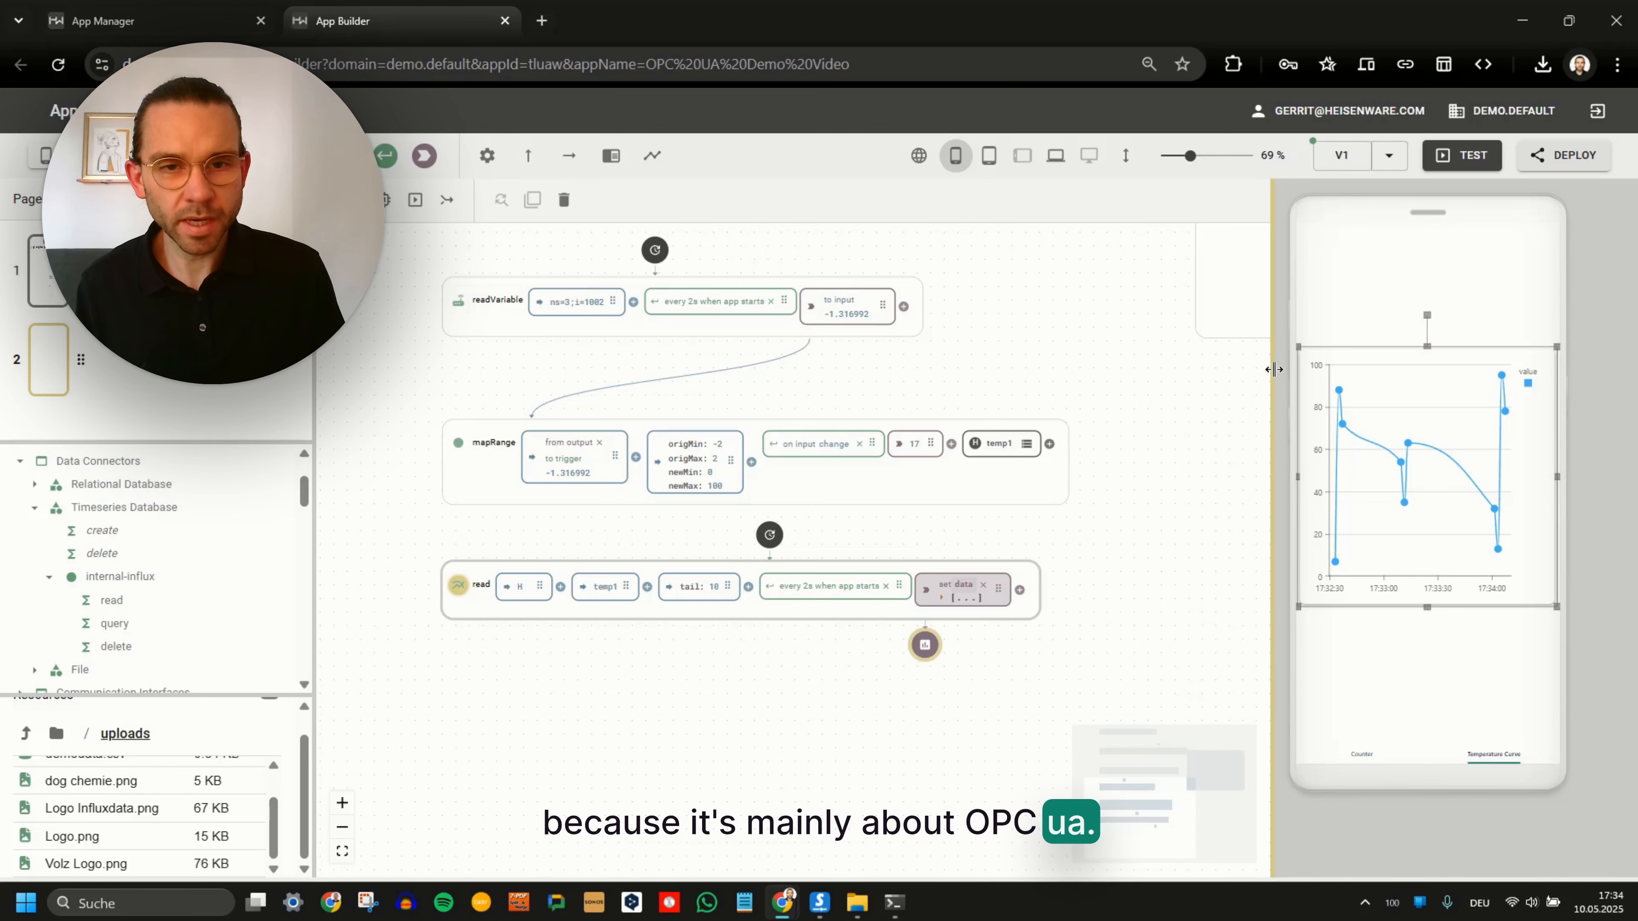
Widen the chart and move it to the middle of the page in the laptop layout, and return to the phone layout.
click(1060, 162)
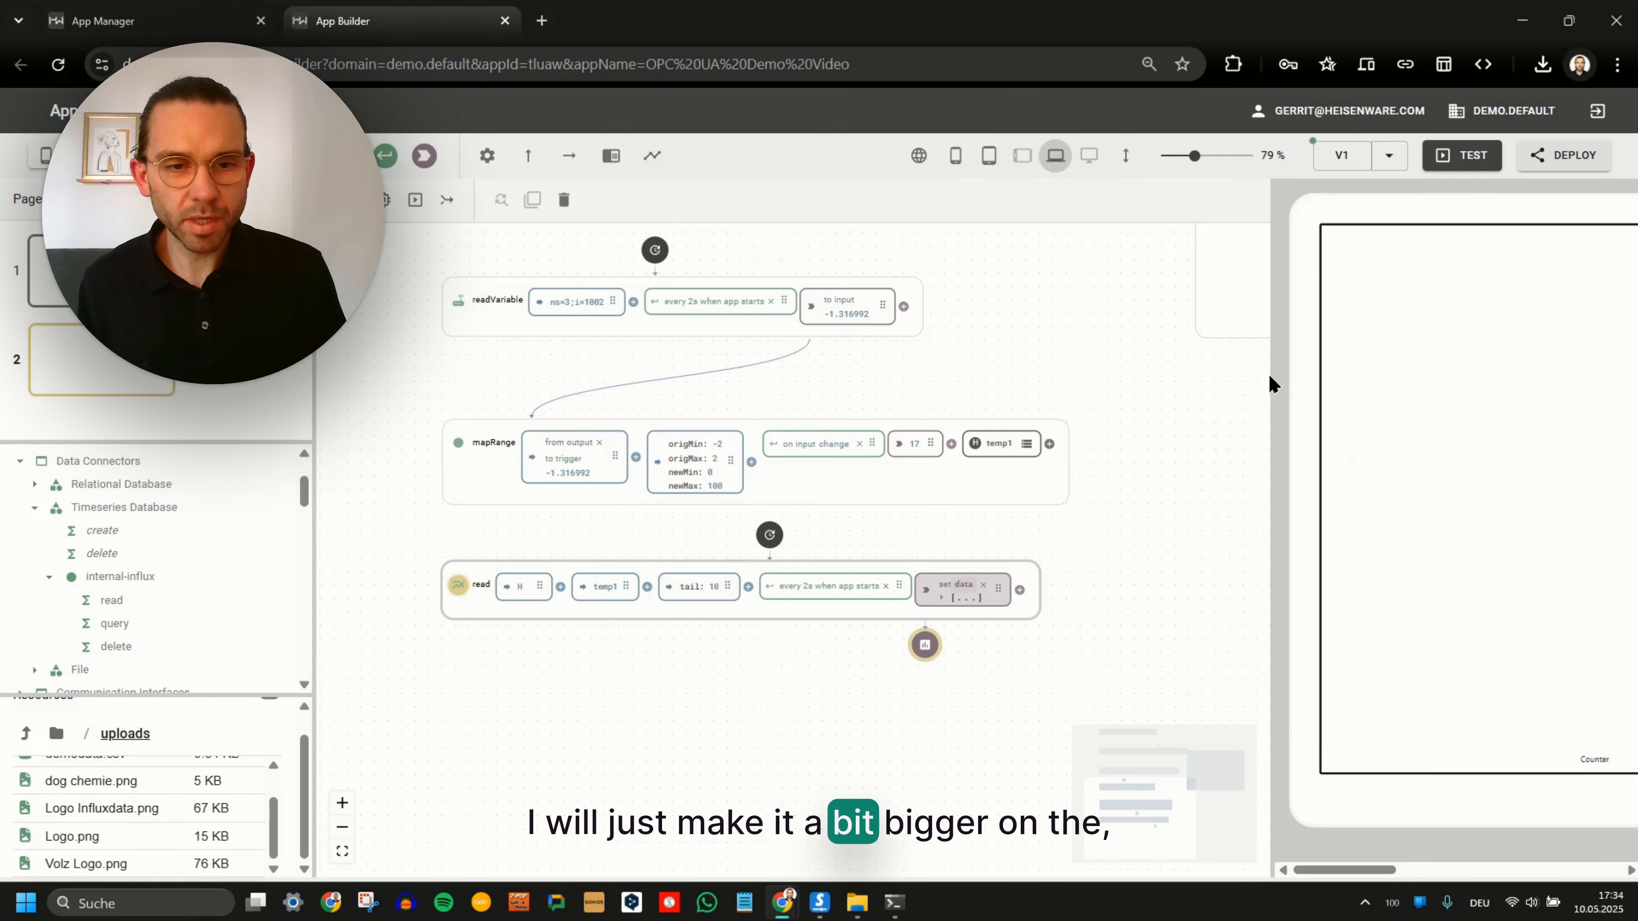
drag(1277, 389, 664, 381)
drag(861, 517, 756, 517)
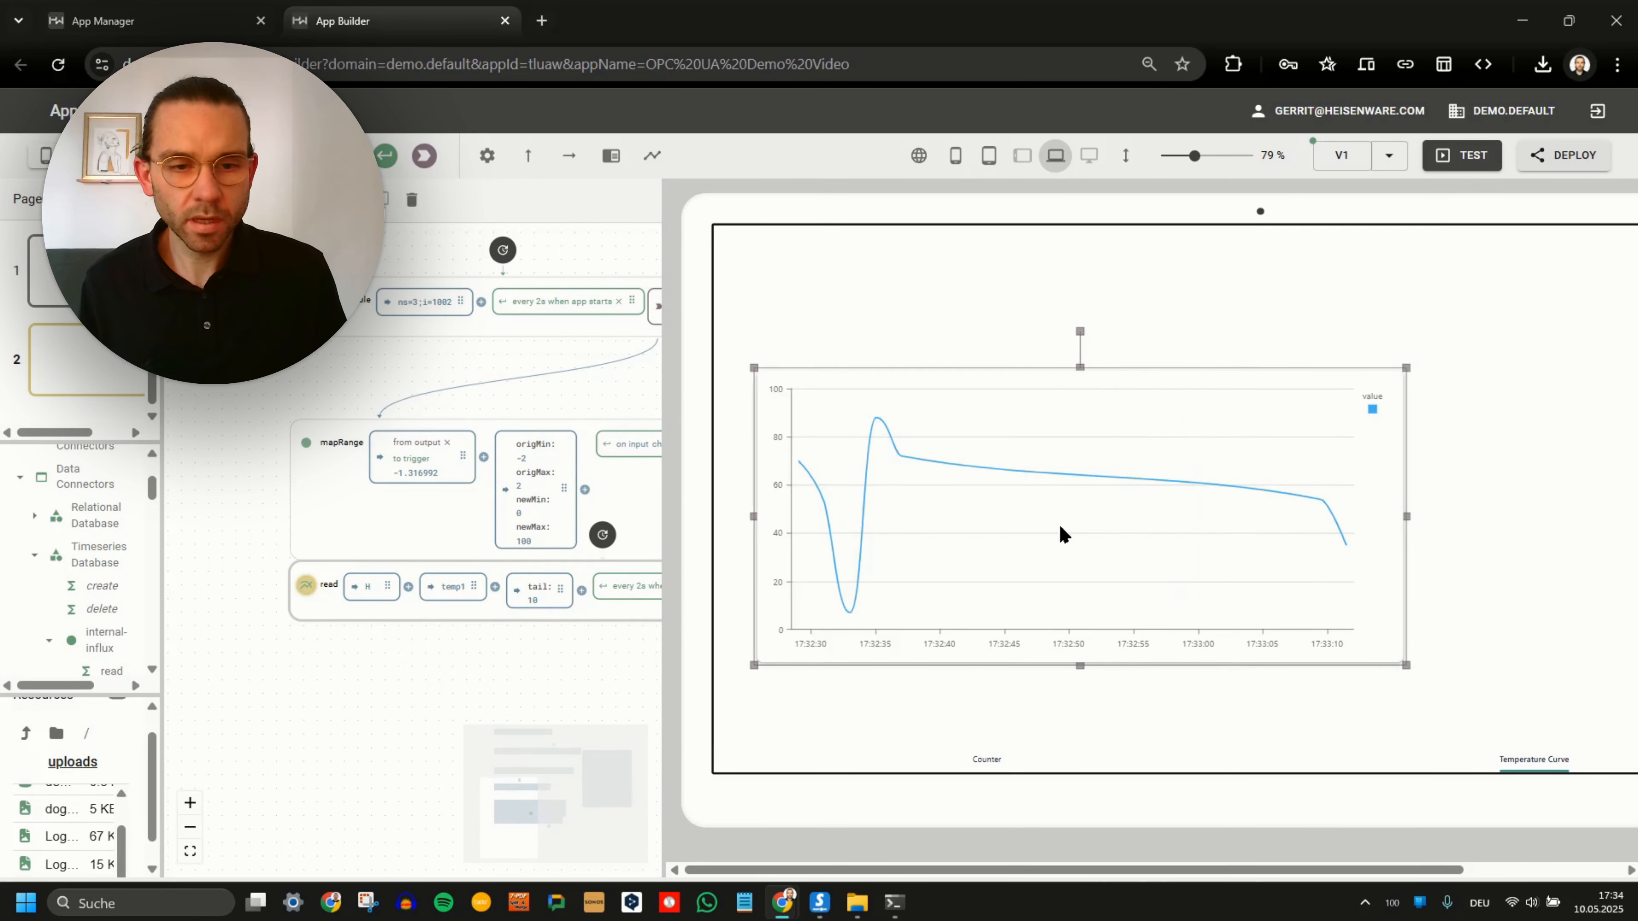
drag(1289, 532, 1465, 527)
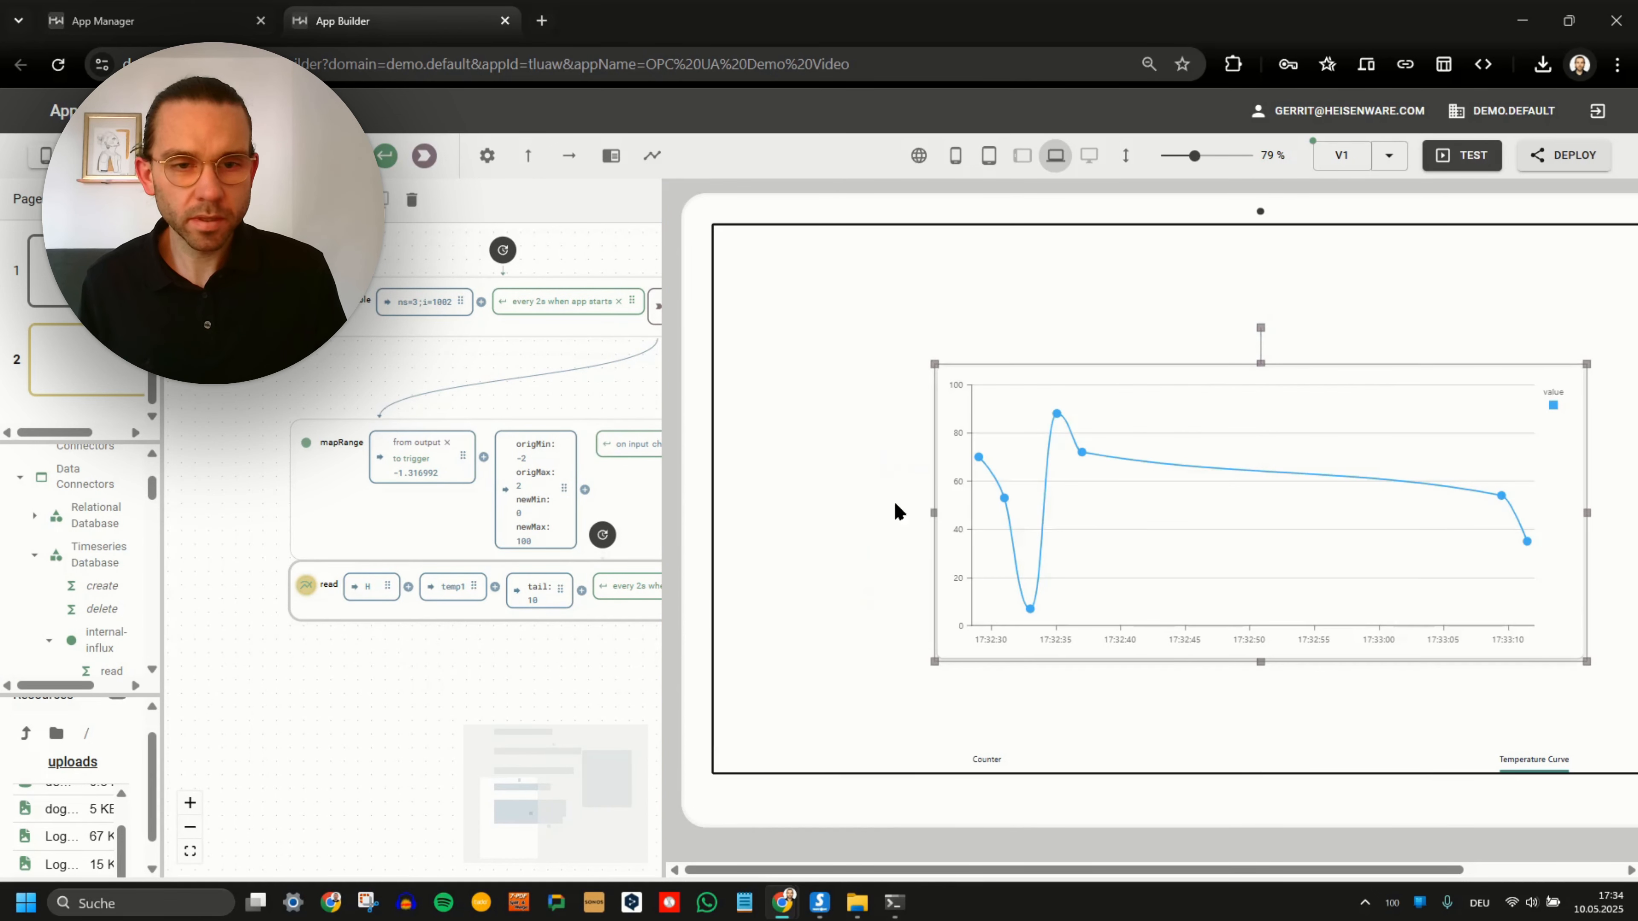
click(955, 160)
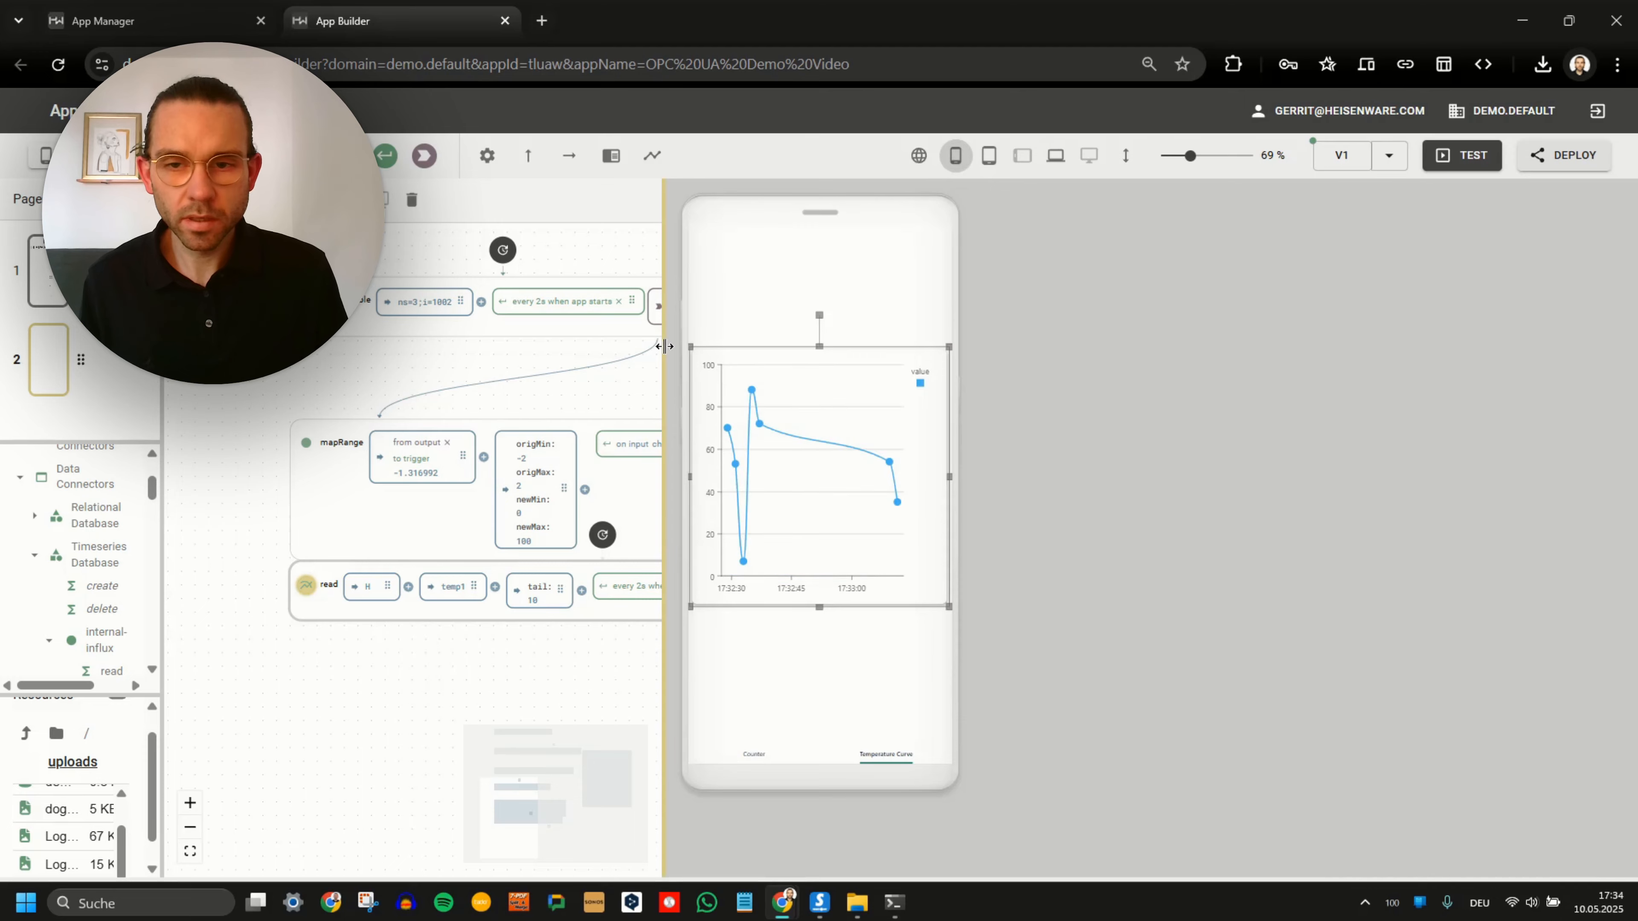
drag(665, 346, 1278, 342)
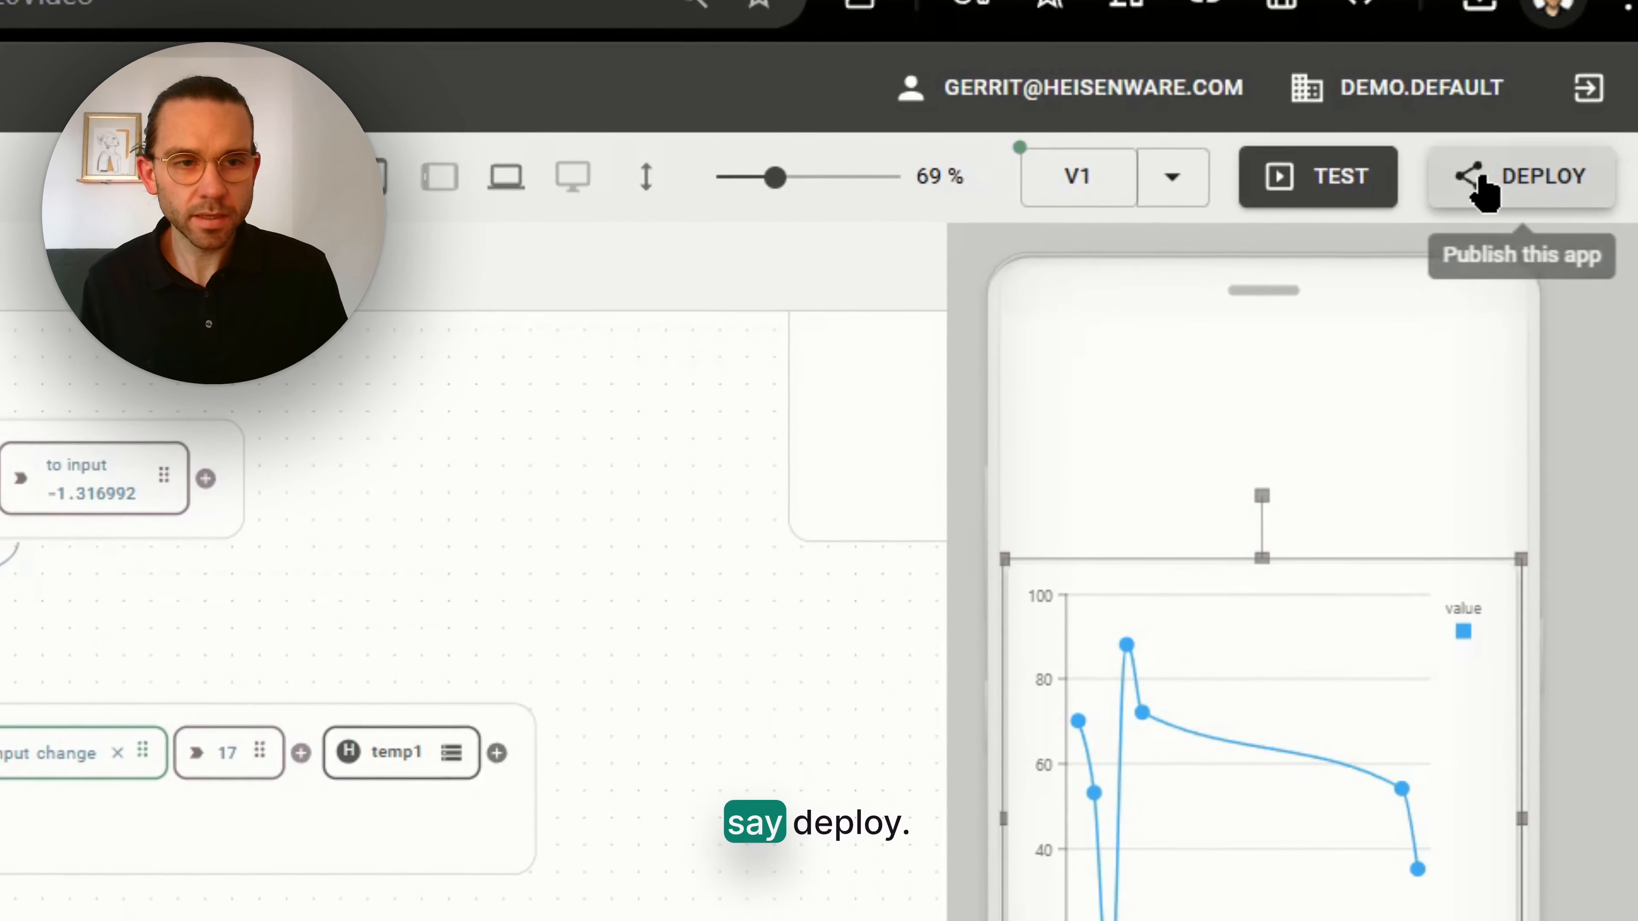
Deploy the app and open its distribution link.
click(1481, 187)
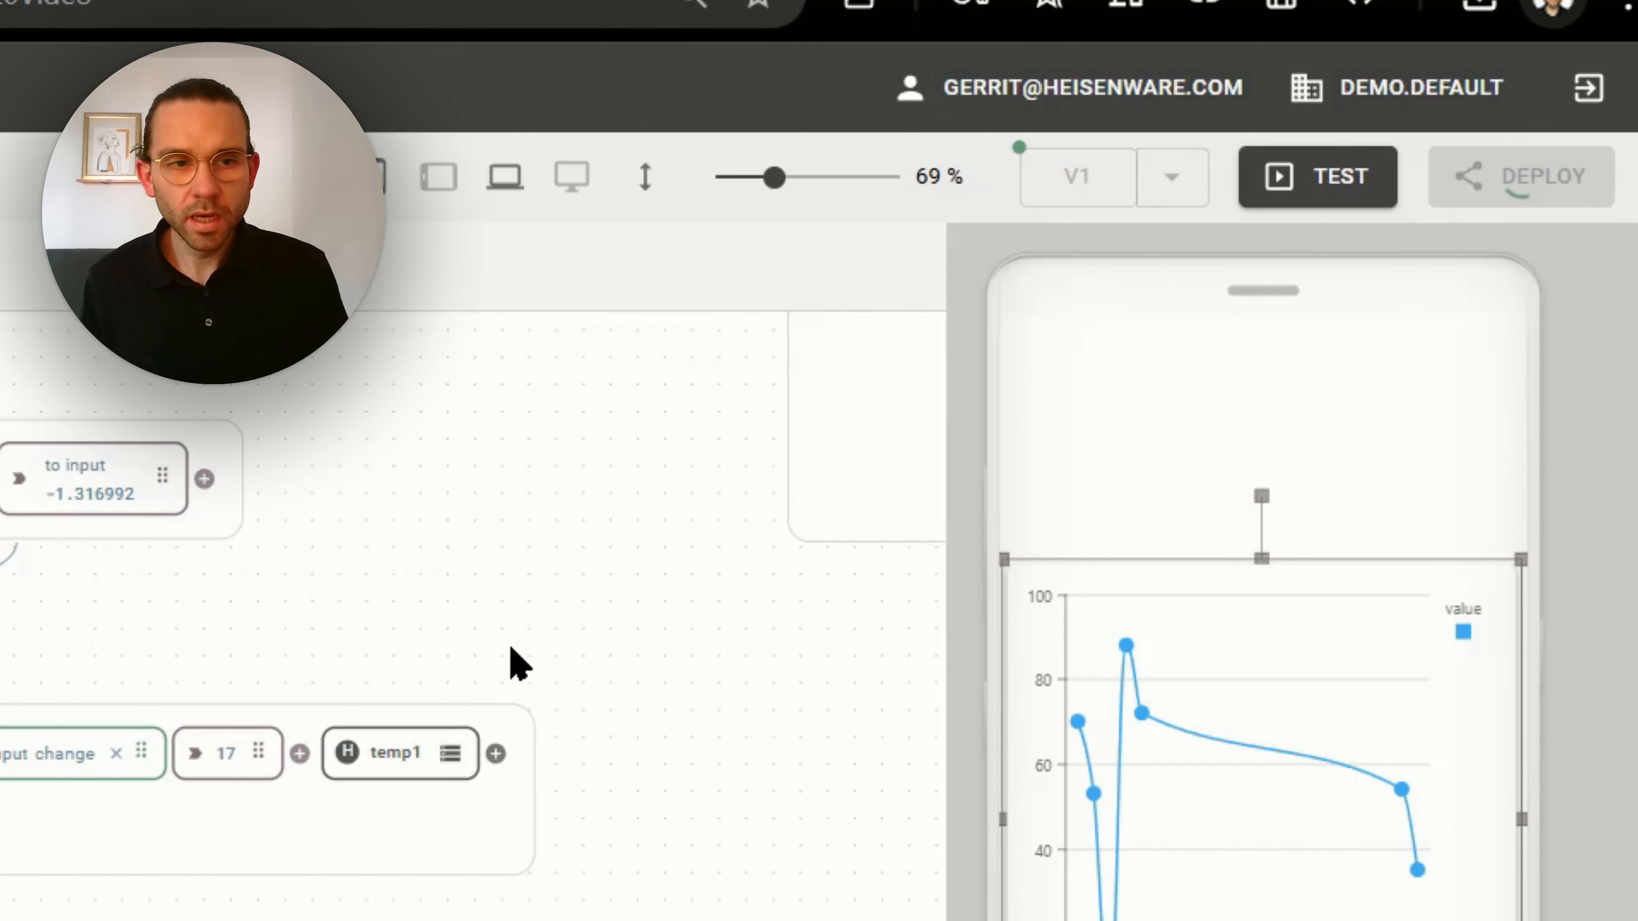
scroll(580, 652, up, 5)
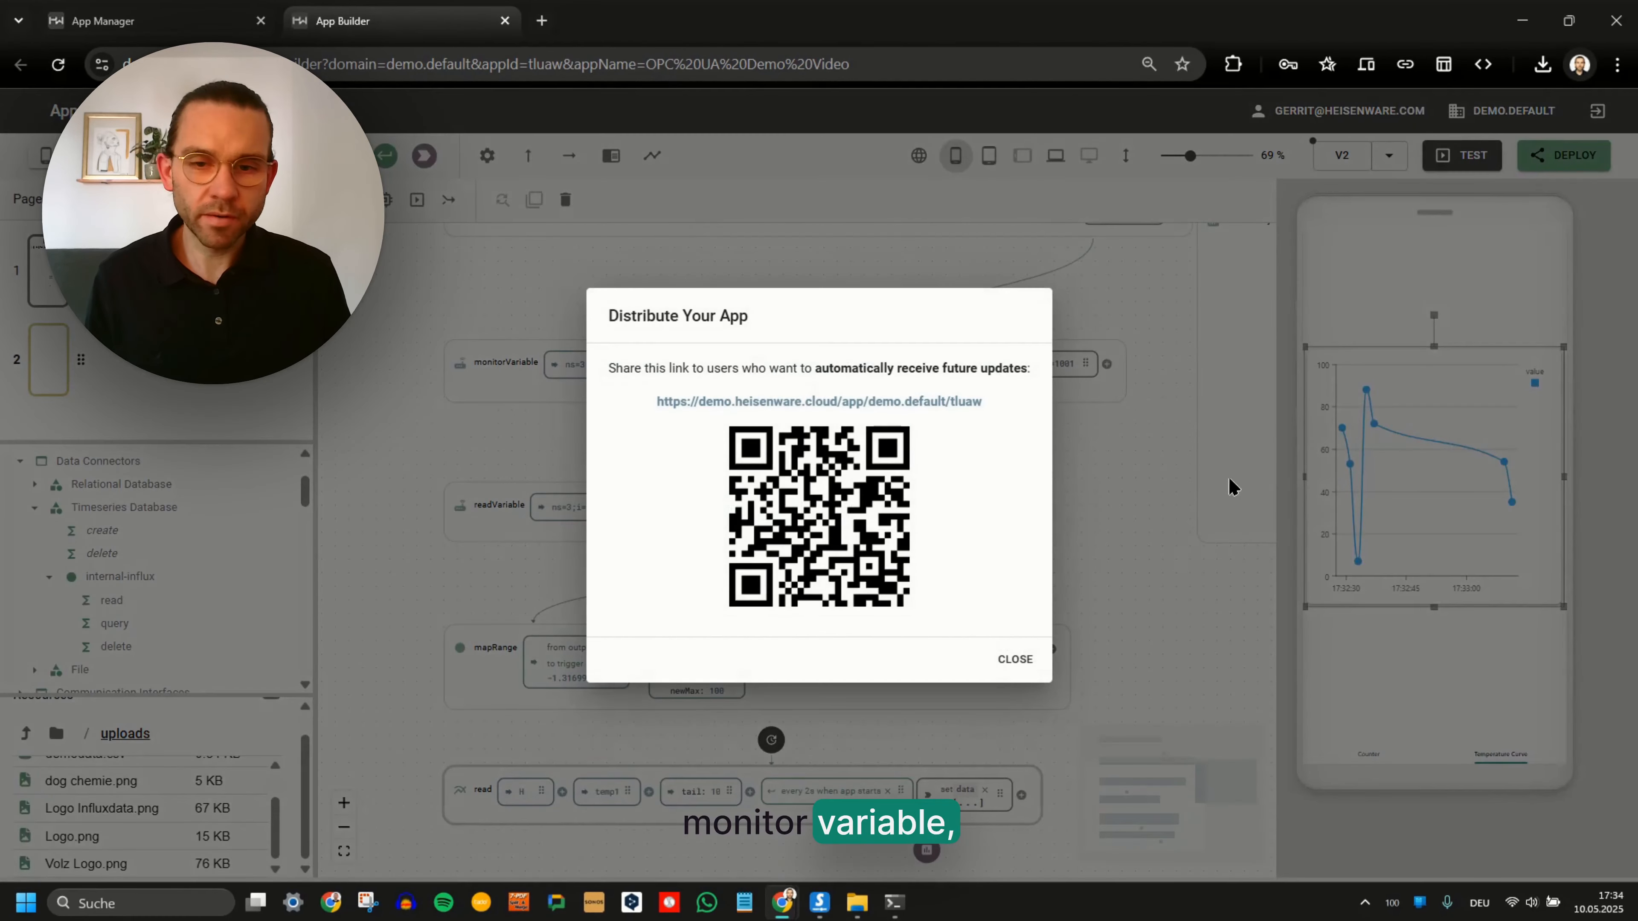
click(819, 402)
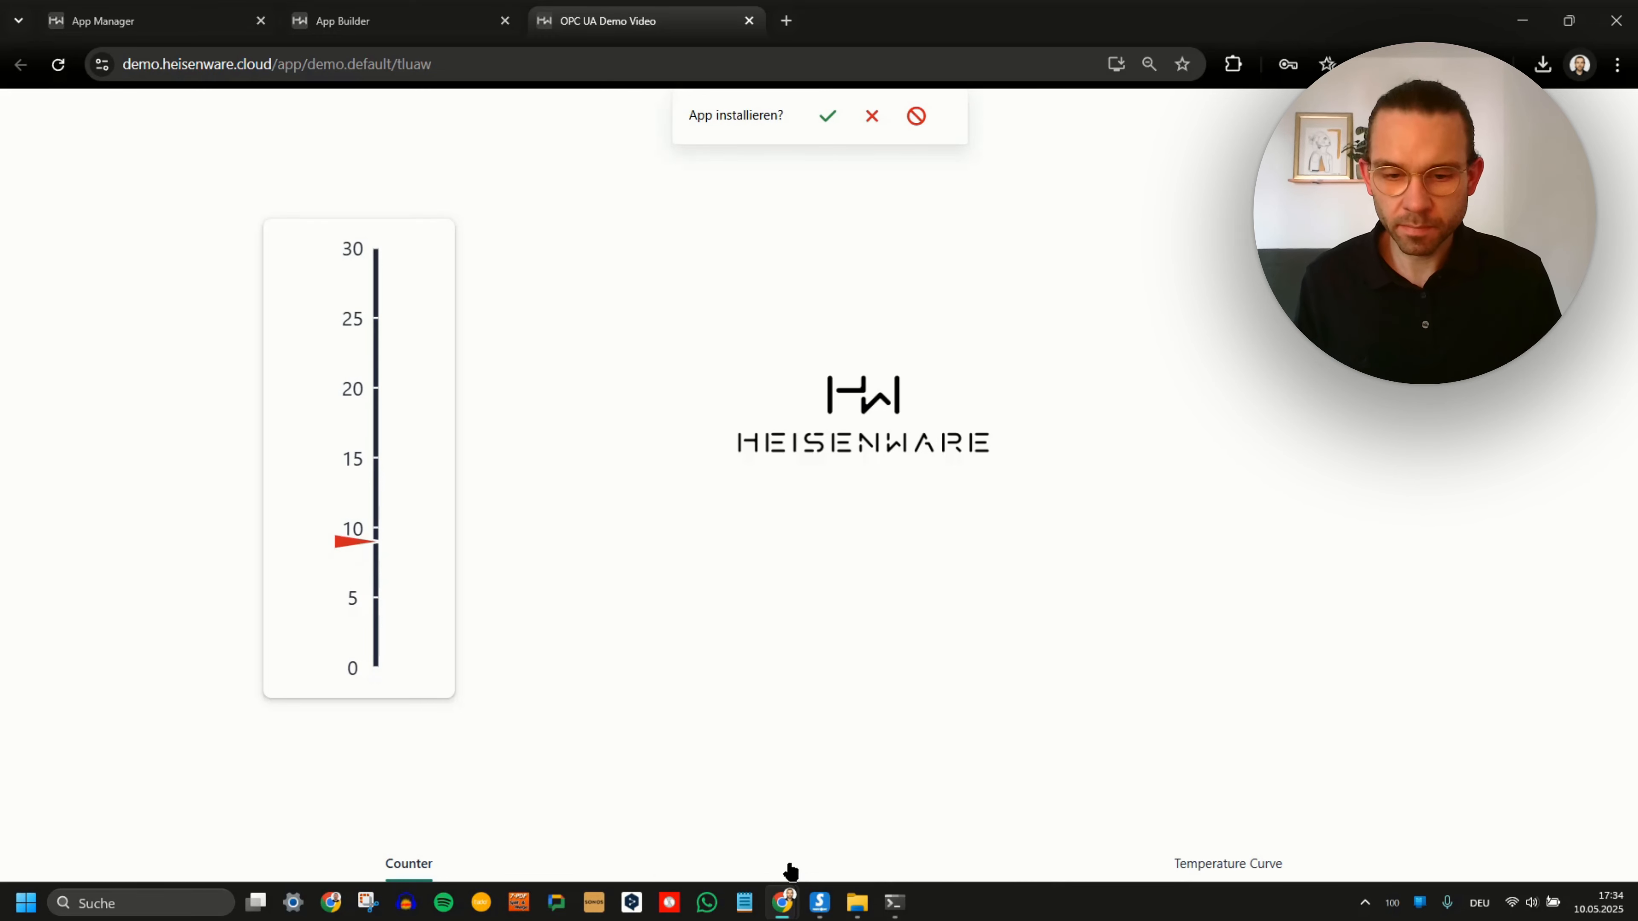
Compare the deployed app's Counter gauge and Temperature Curve chart with the Counter and Random variables in Prosys OPC UA Simulation Server.
click(816, 904)
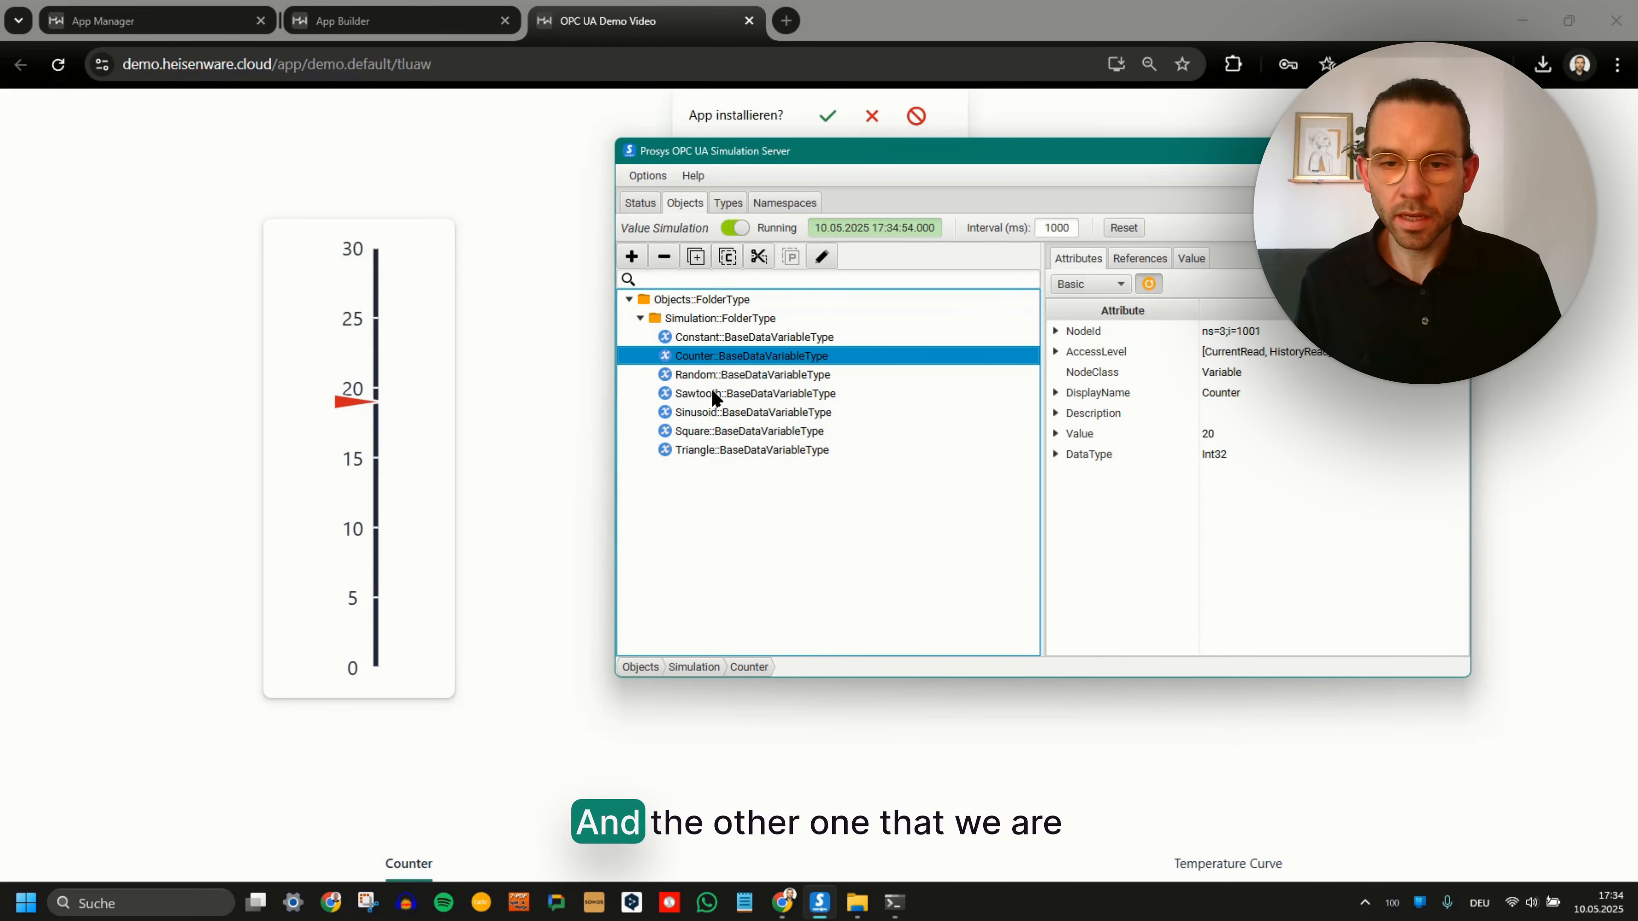
click(722, 376)
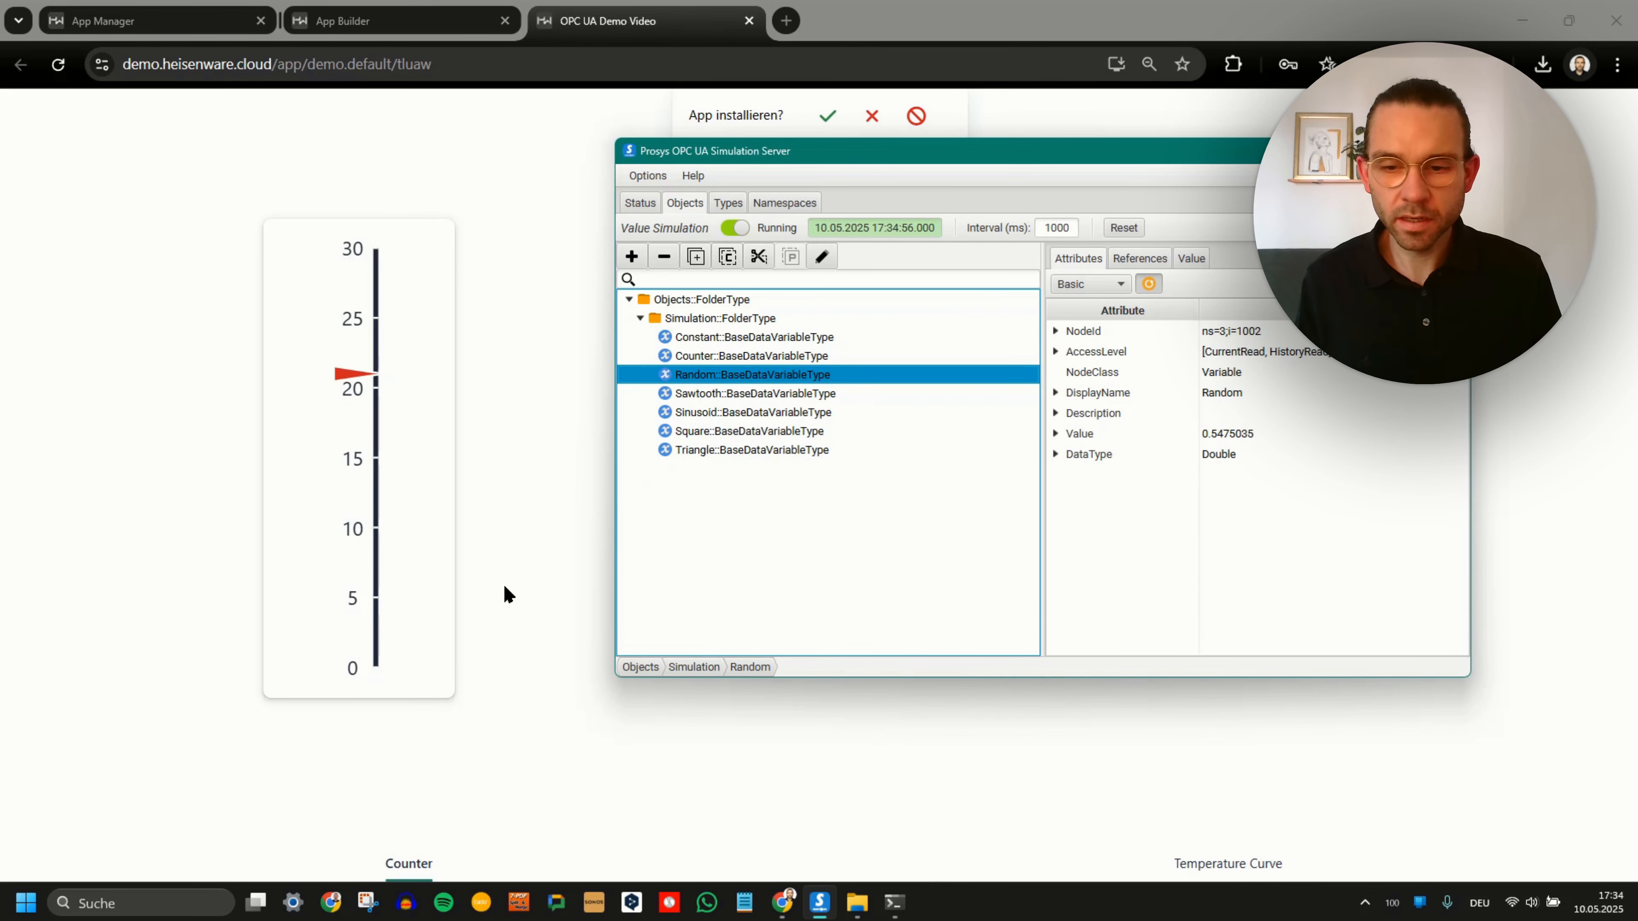
click(1277, 863)
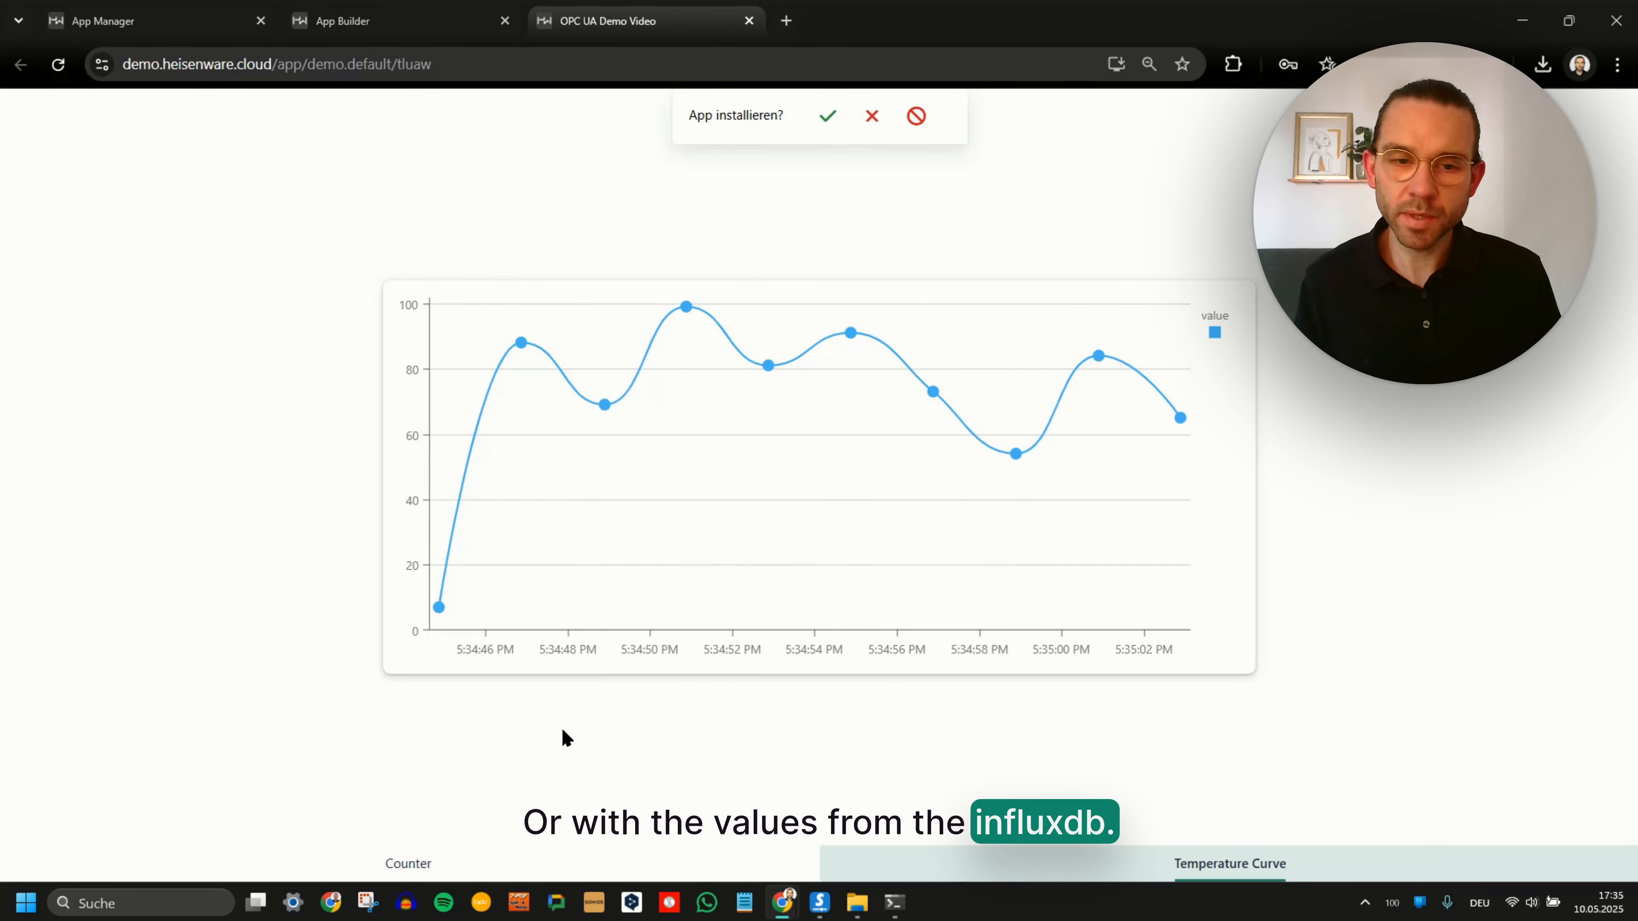
click(822, 905)
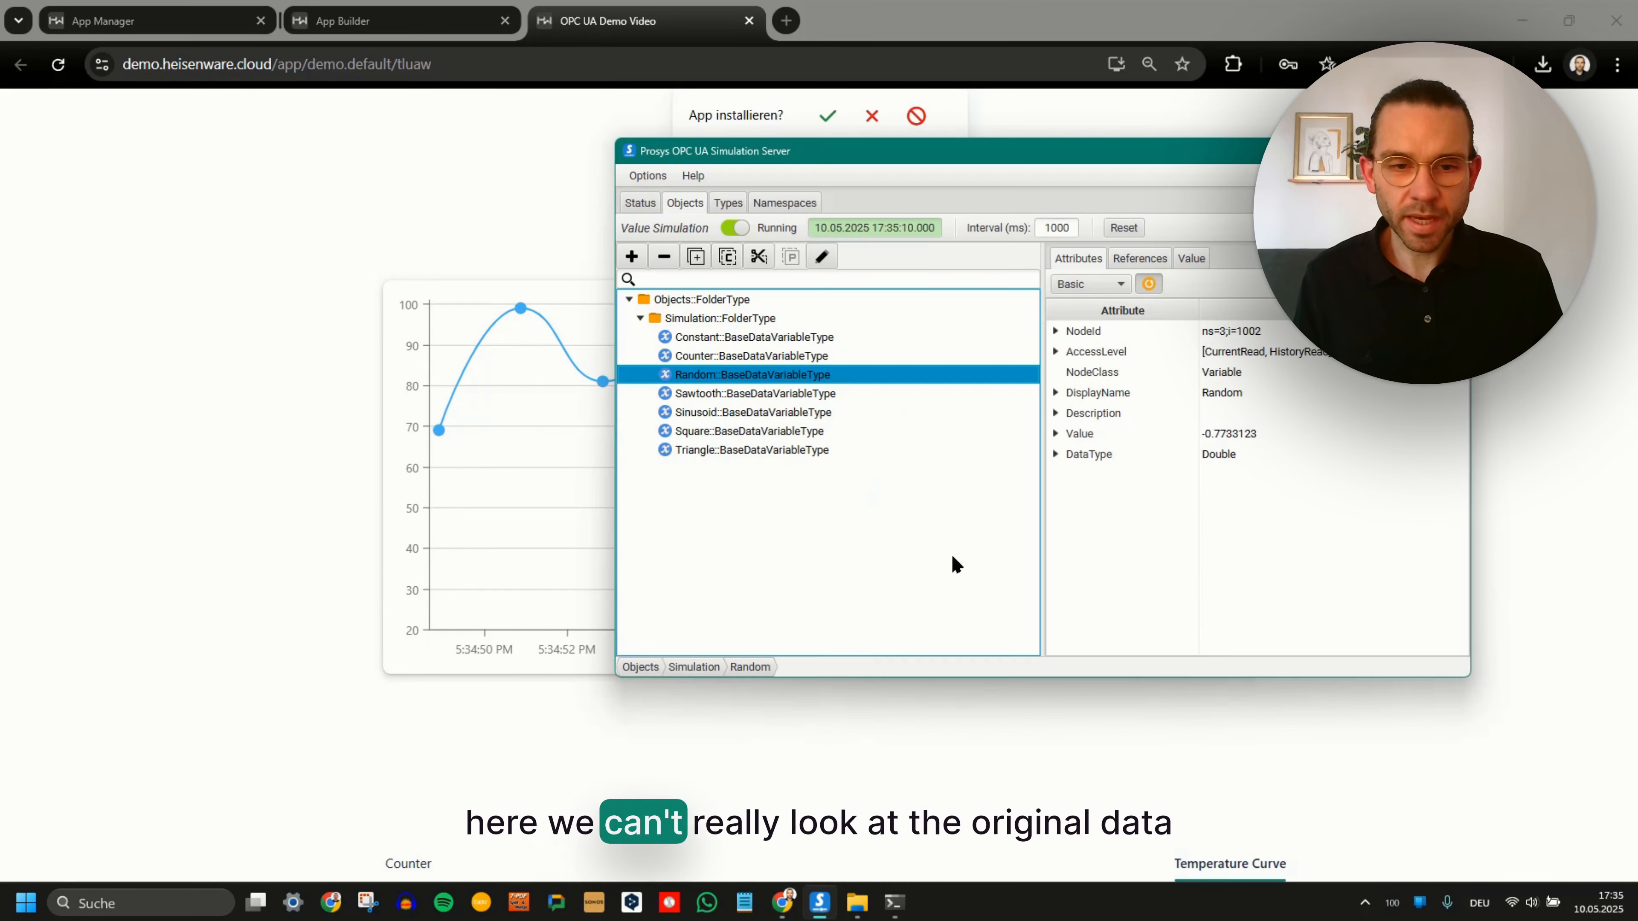
Move the Prosys OPC UA Simulation Server window off the chart, minimize it, and decline the deployed app's installation prompt.
drag(1224, 161, 415, 198)
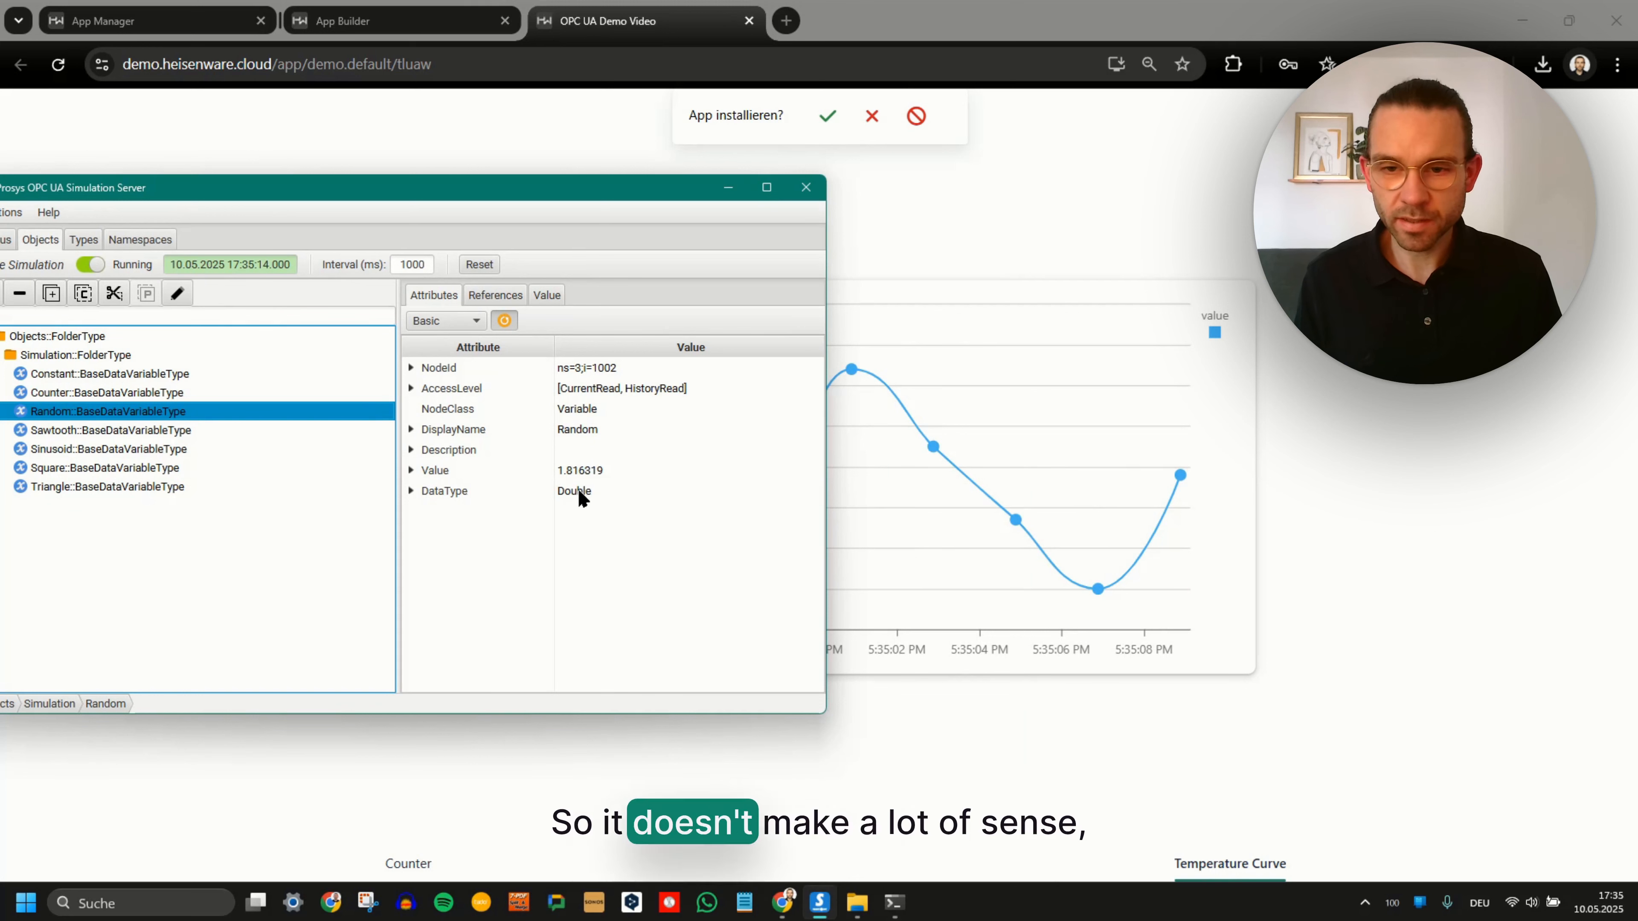
click(735, 192)
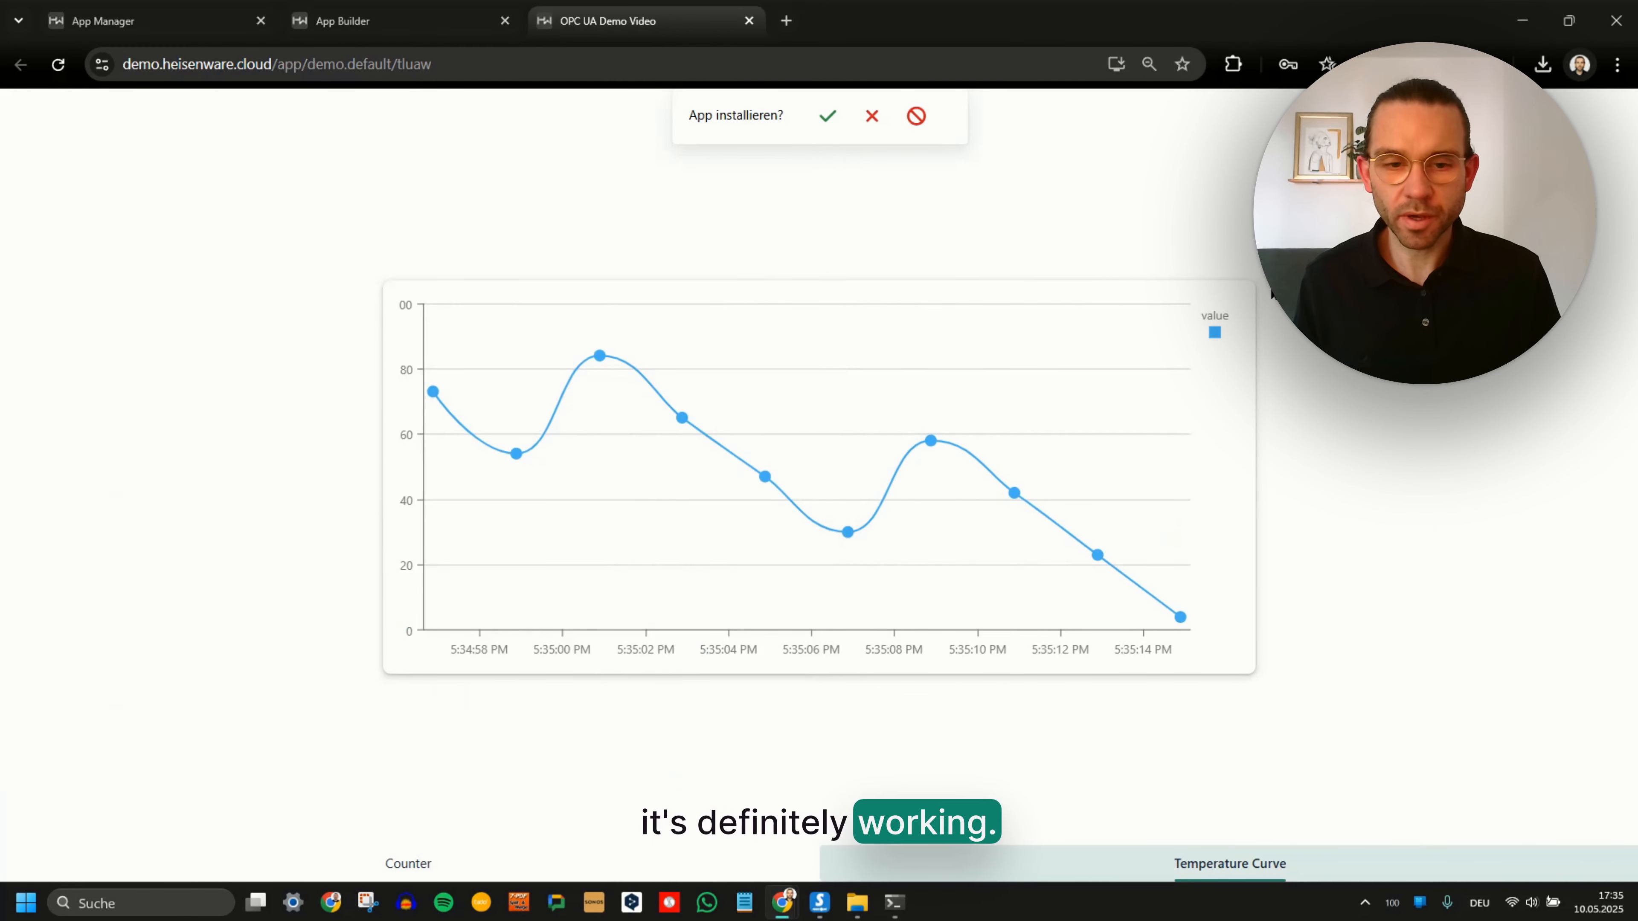
click(872, 120)
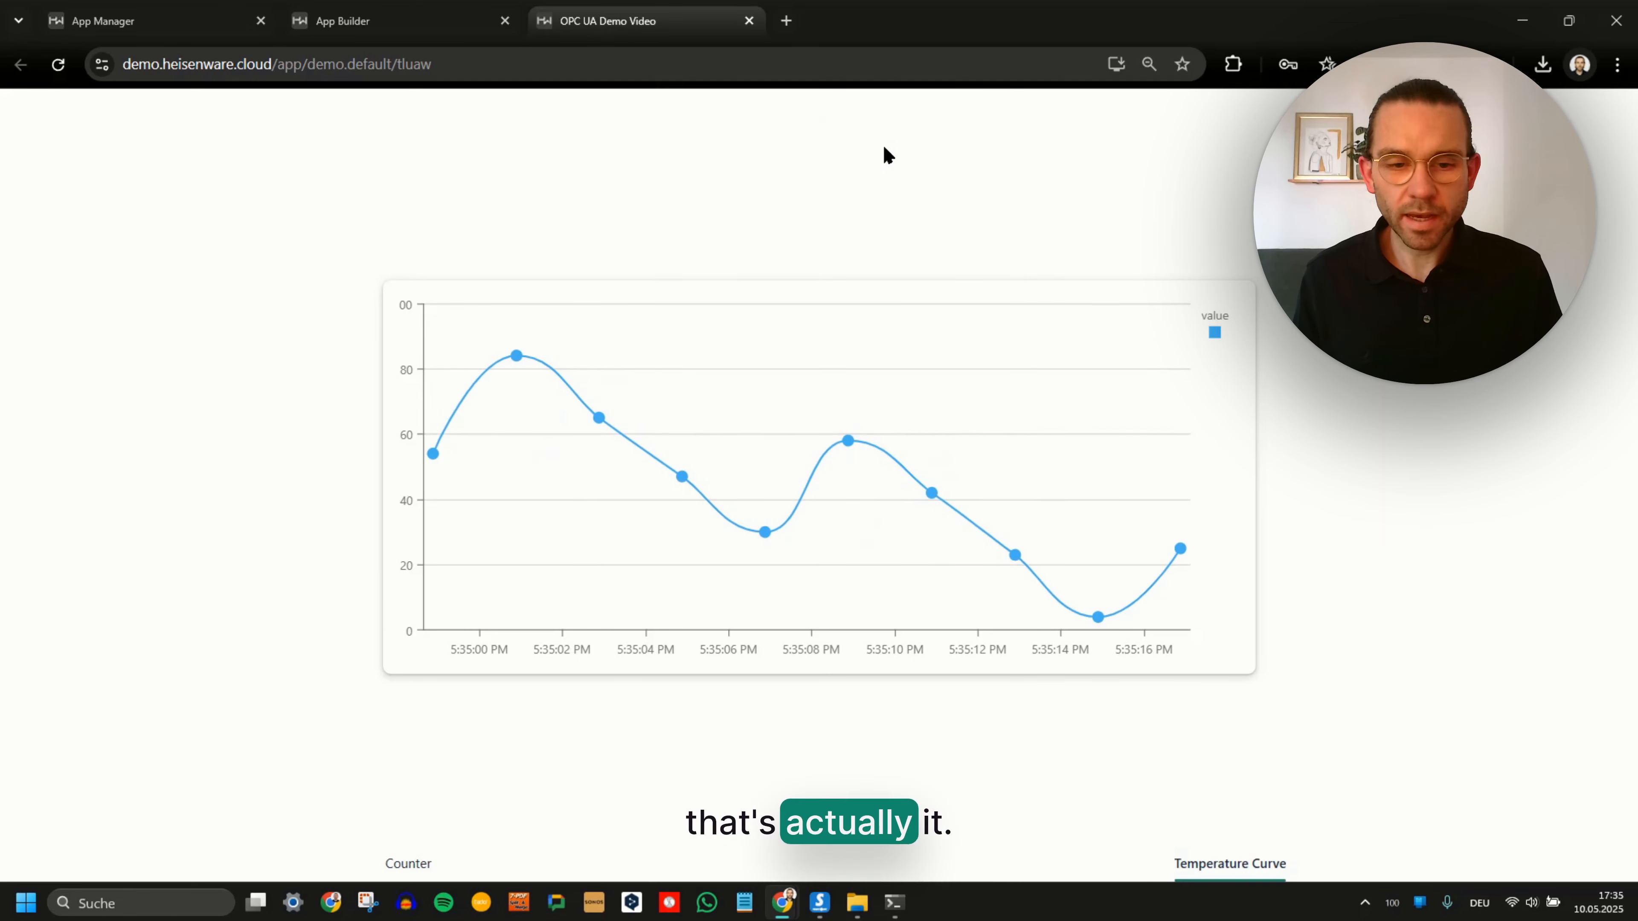
Return to the App Builder and close the app distribution dialog.
click(384, 29)
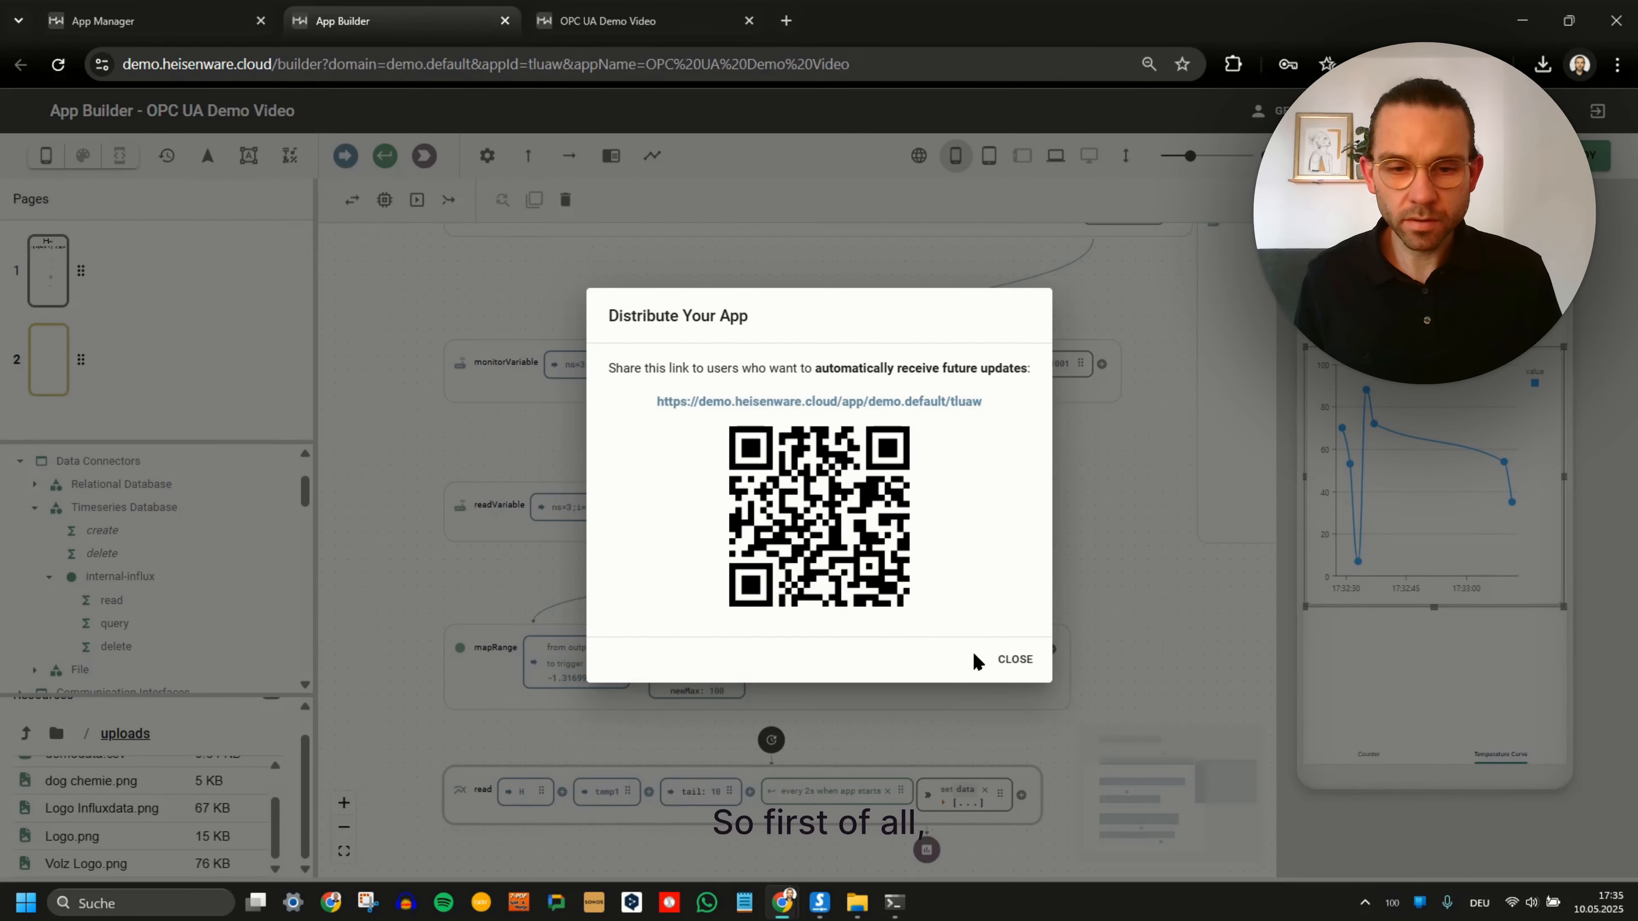
click(1006, 658)
scroll(178, 549, up, 3)
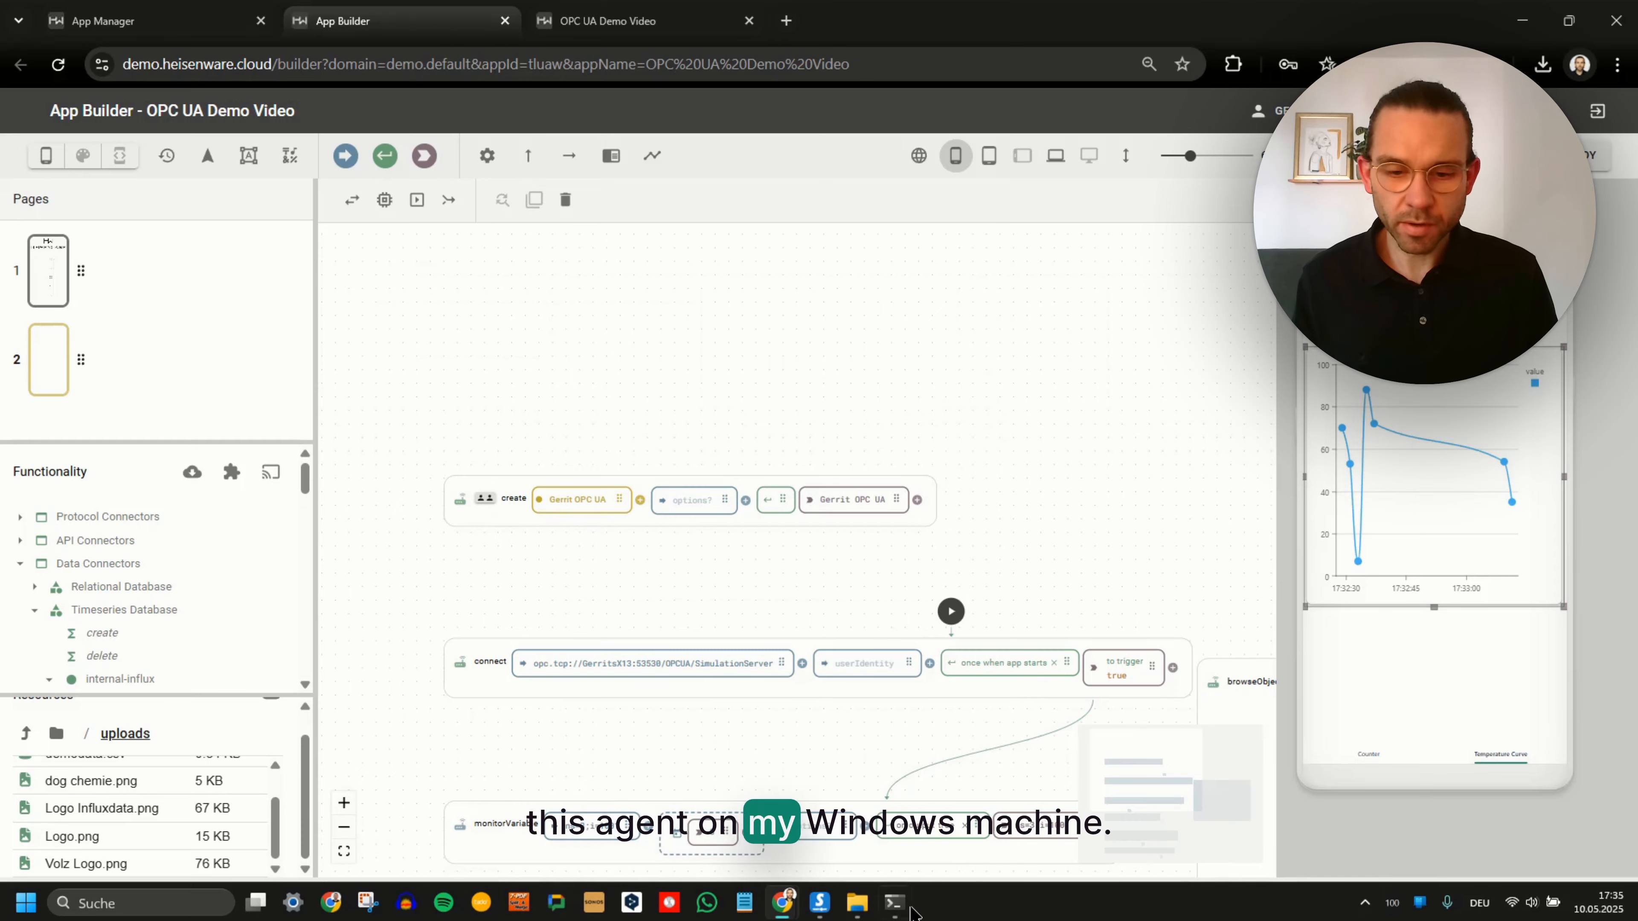
Review the edge agent's console log back to its MQTT connection and OPC UA session entries, and return to the App Builder.
click(910, 908)
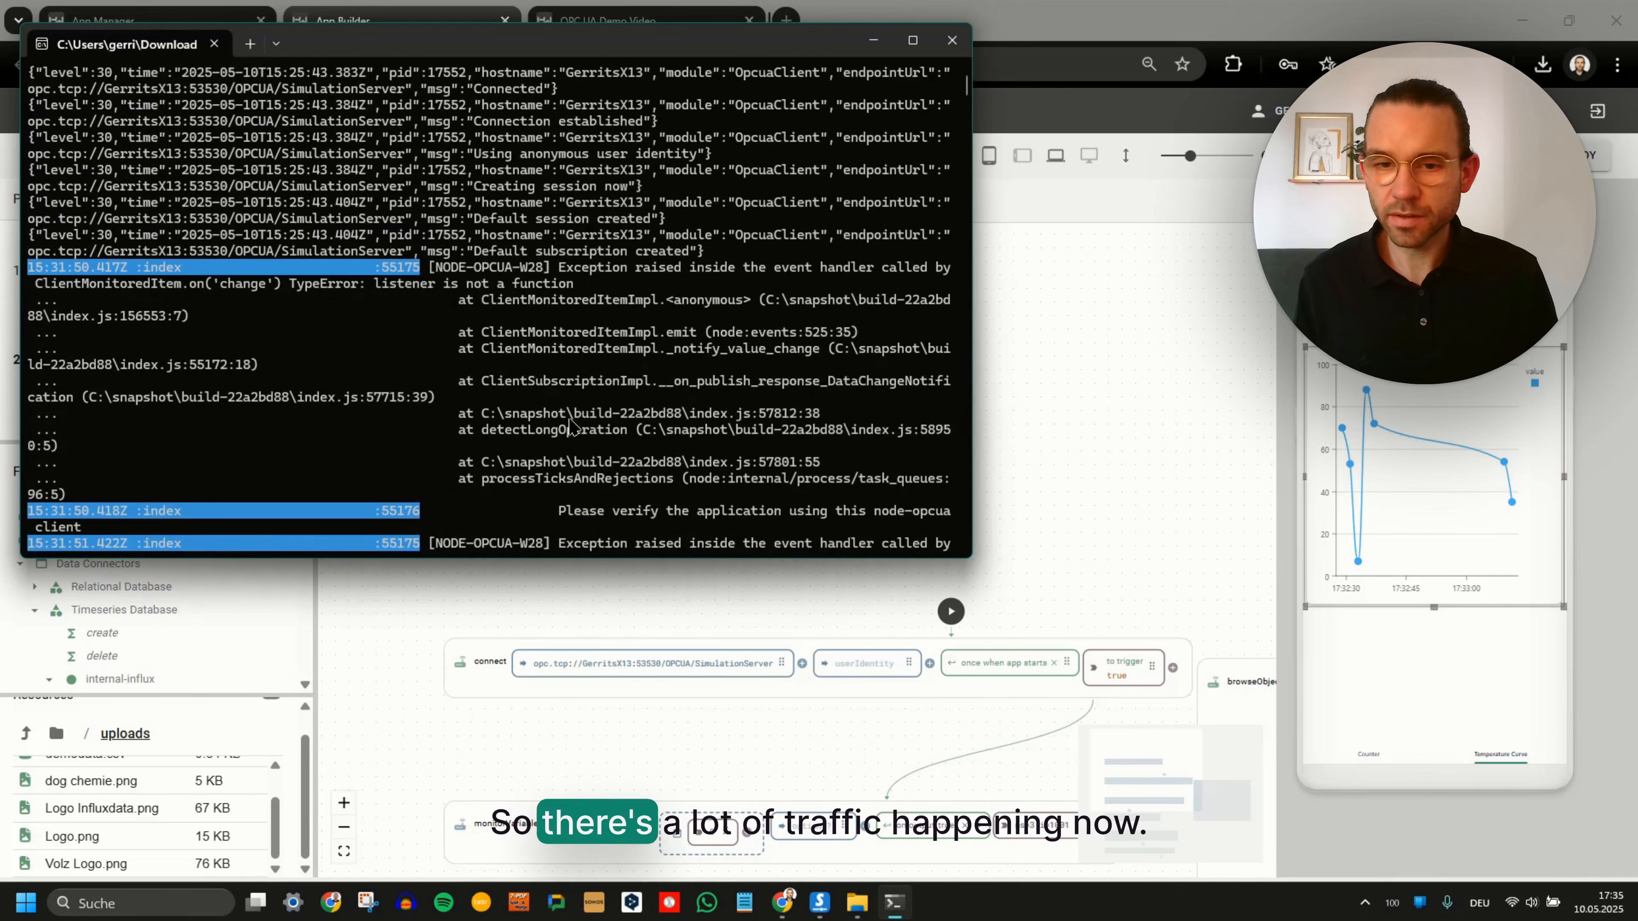
scroll(570, 426, up, 6)
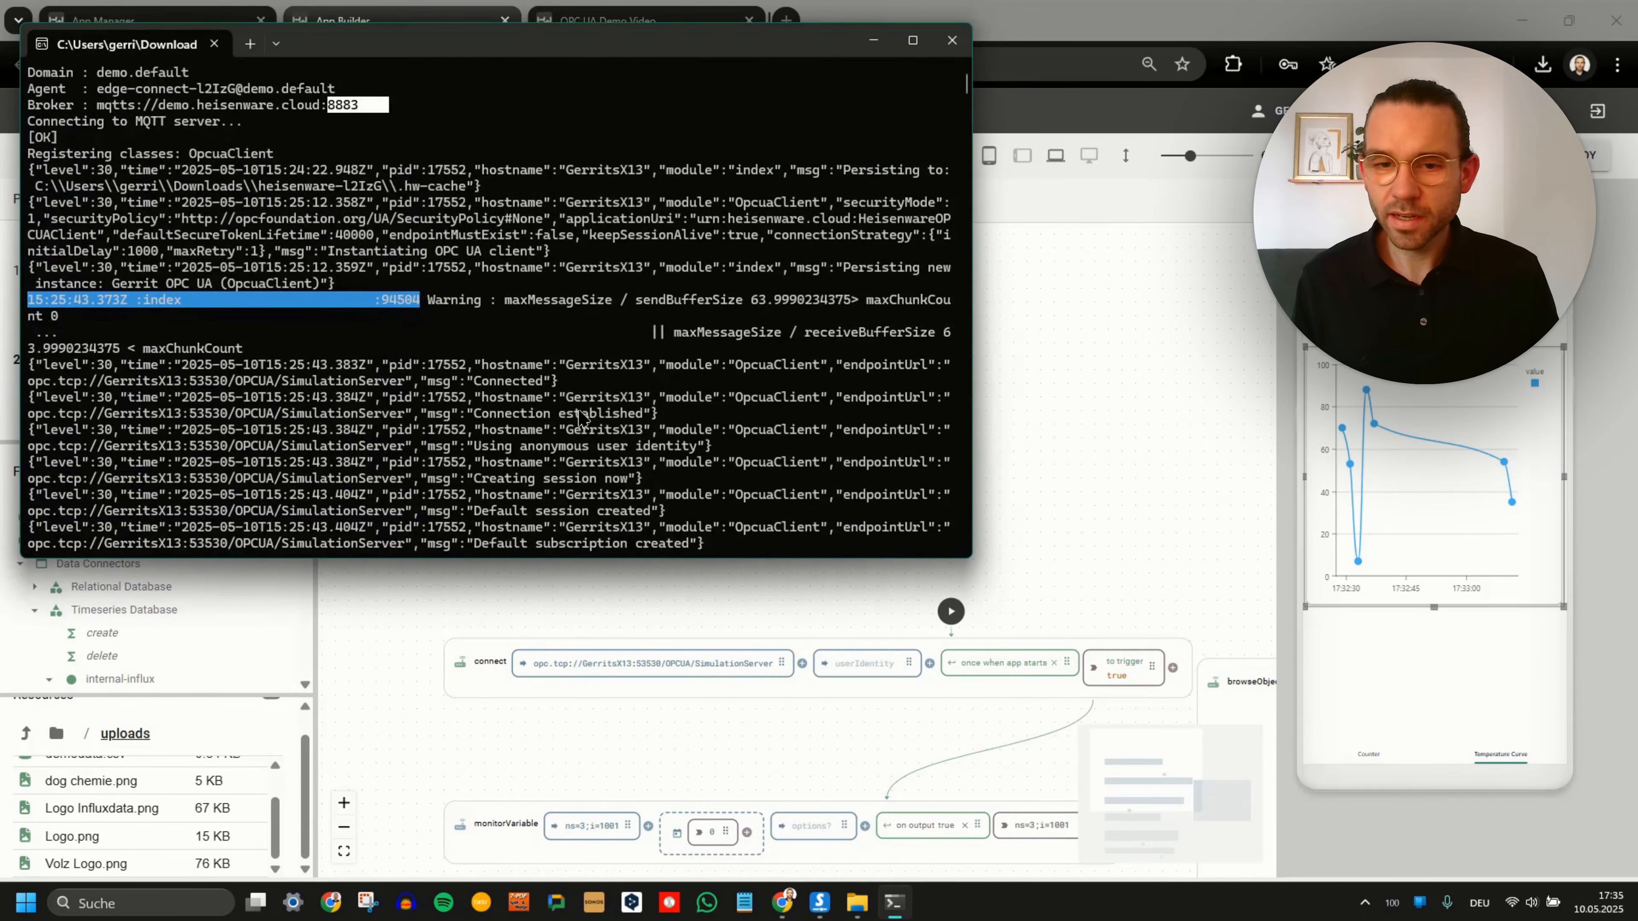
click(1104, 412)
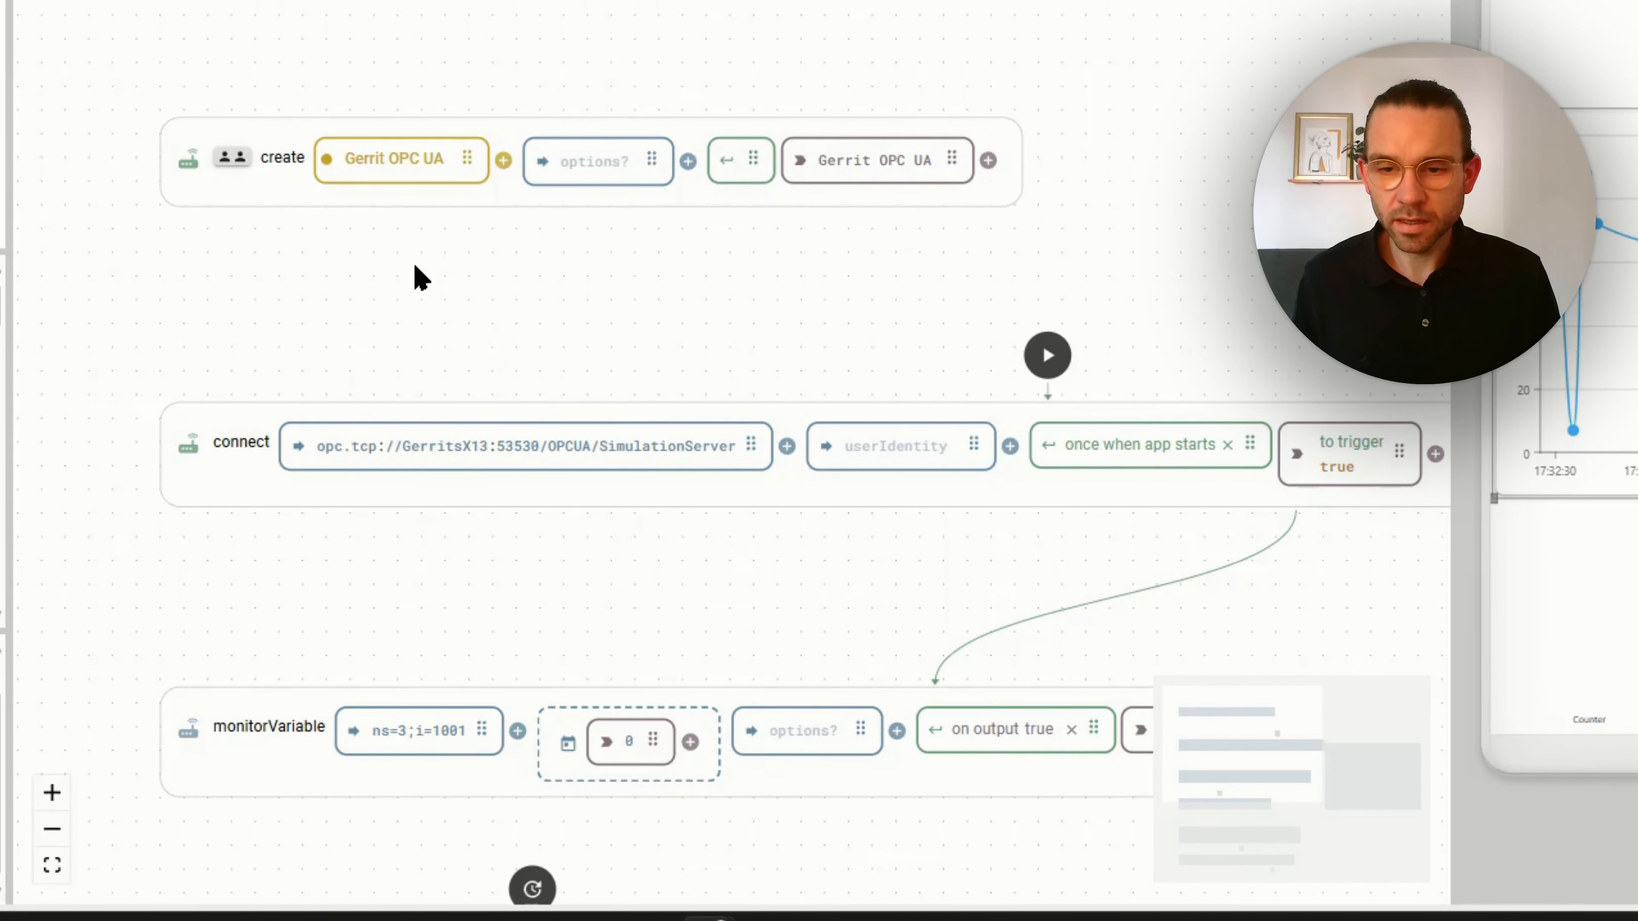
Examine the flow from the connect and browseObjects blocks through monitorVariable, readVariable and mapRange to the read block feeding the chart.
scroll(420, 278, down, 5)
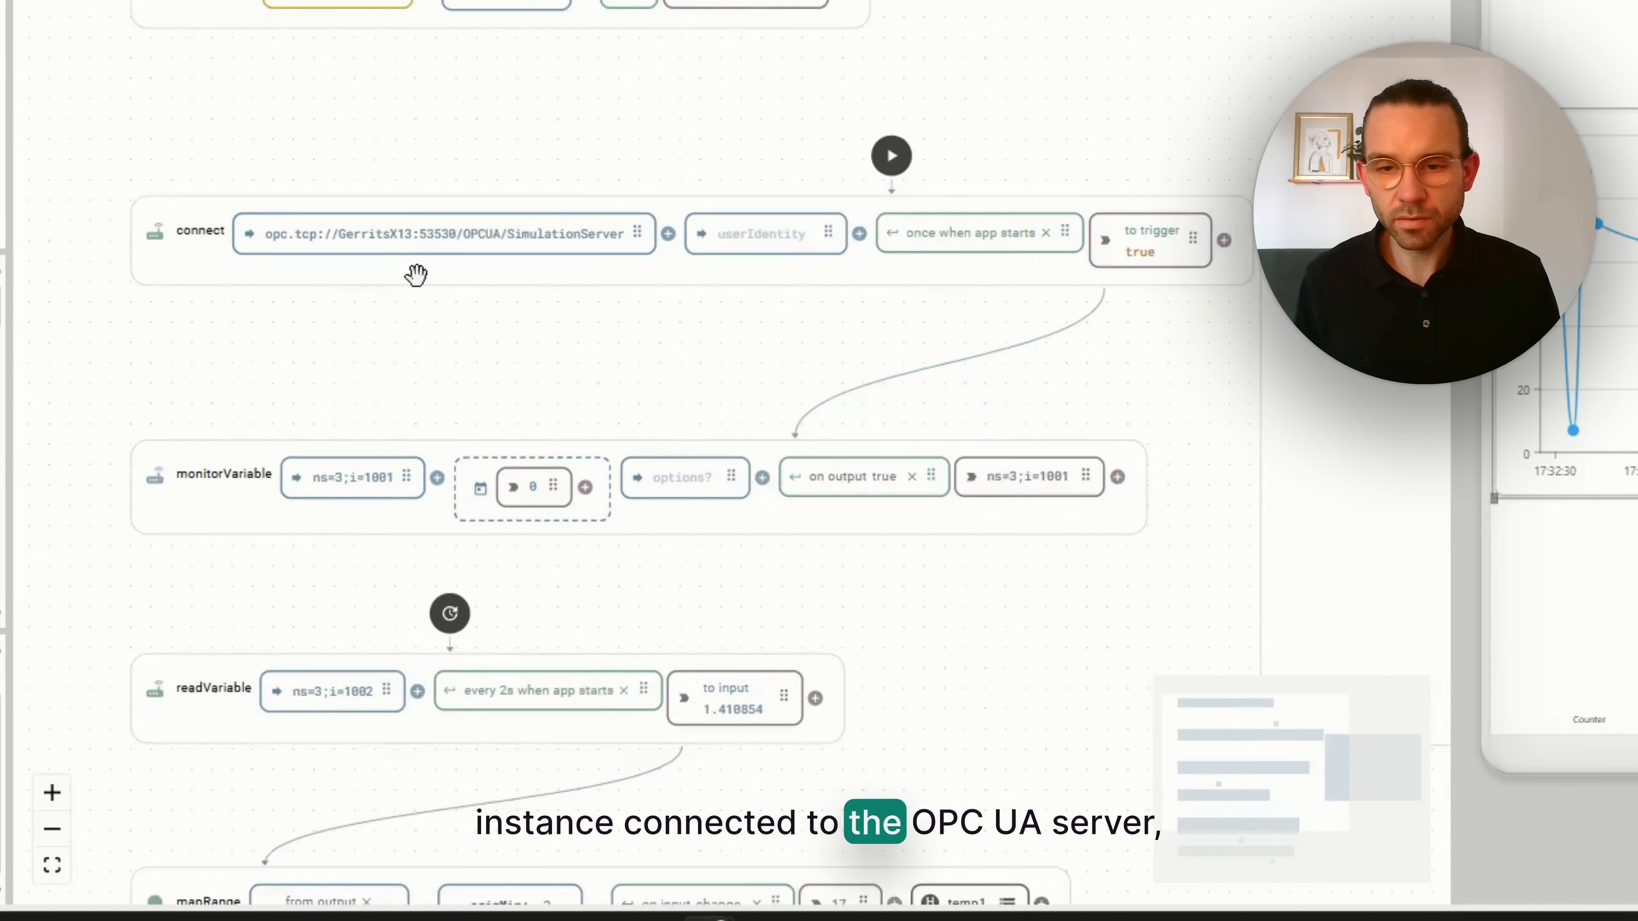
scroll(416, 277, up, 2)
scroll(416, 278, down, 3)
scroll(416, 277, right, 1)
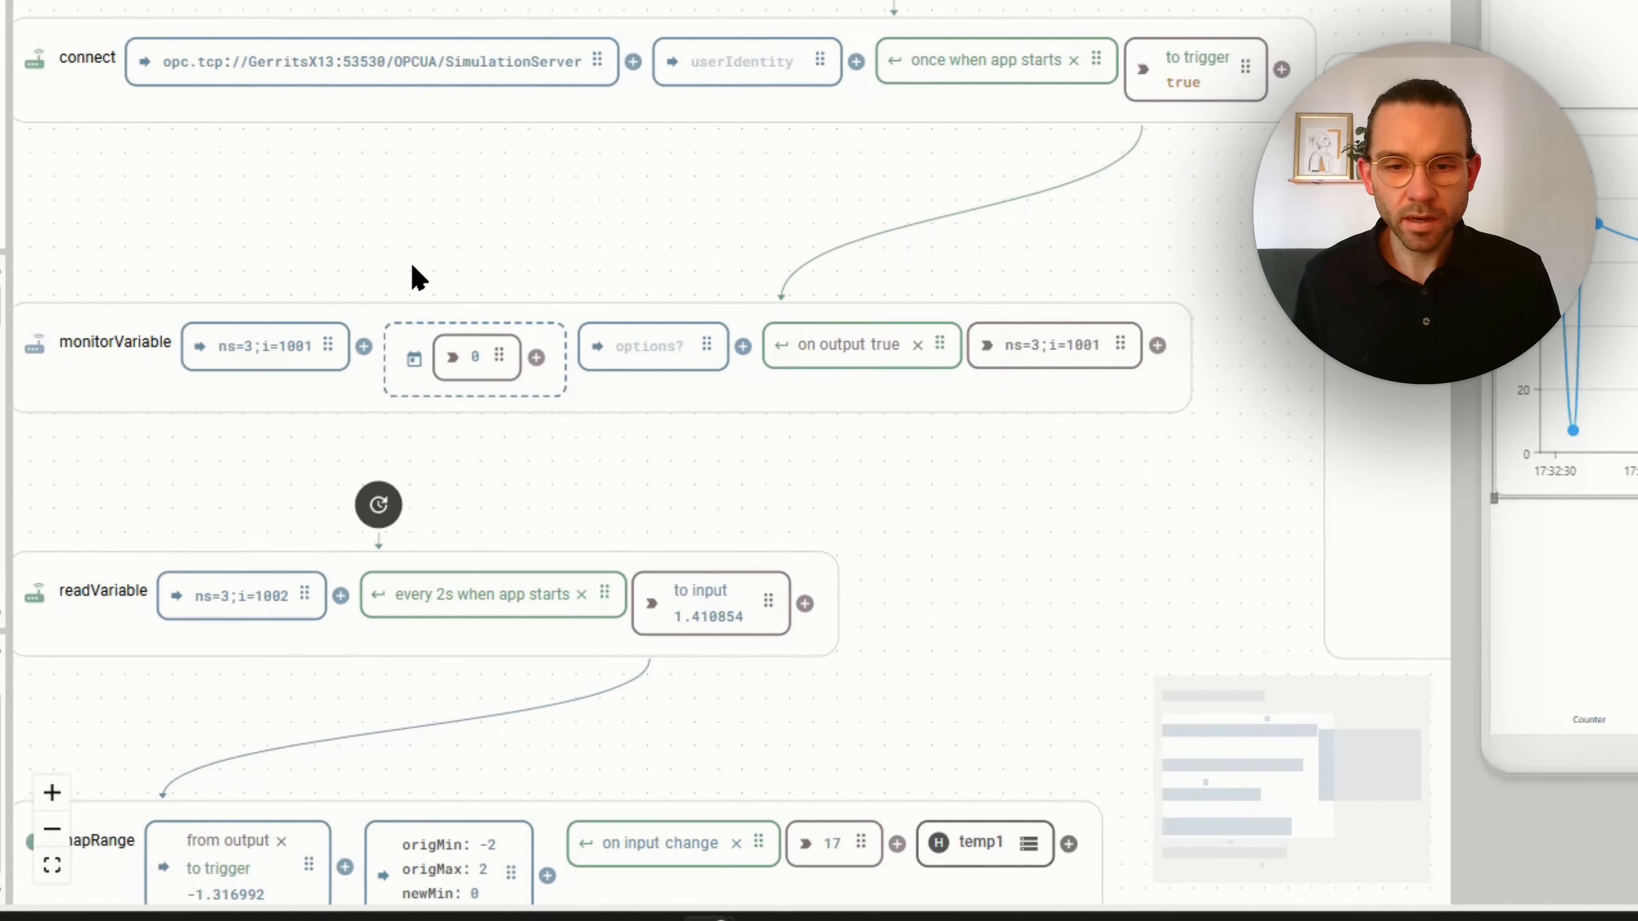
scroll(413, 271, right, 1)
scroll(413, 268, down, 2)
scroll(413, 271, left, 1)
scroll(416, 274, right, 7)
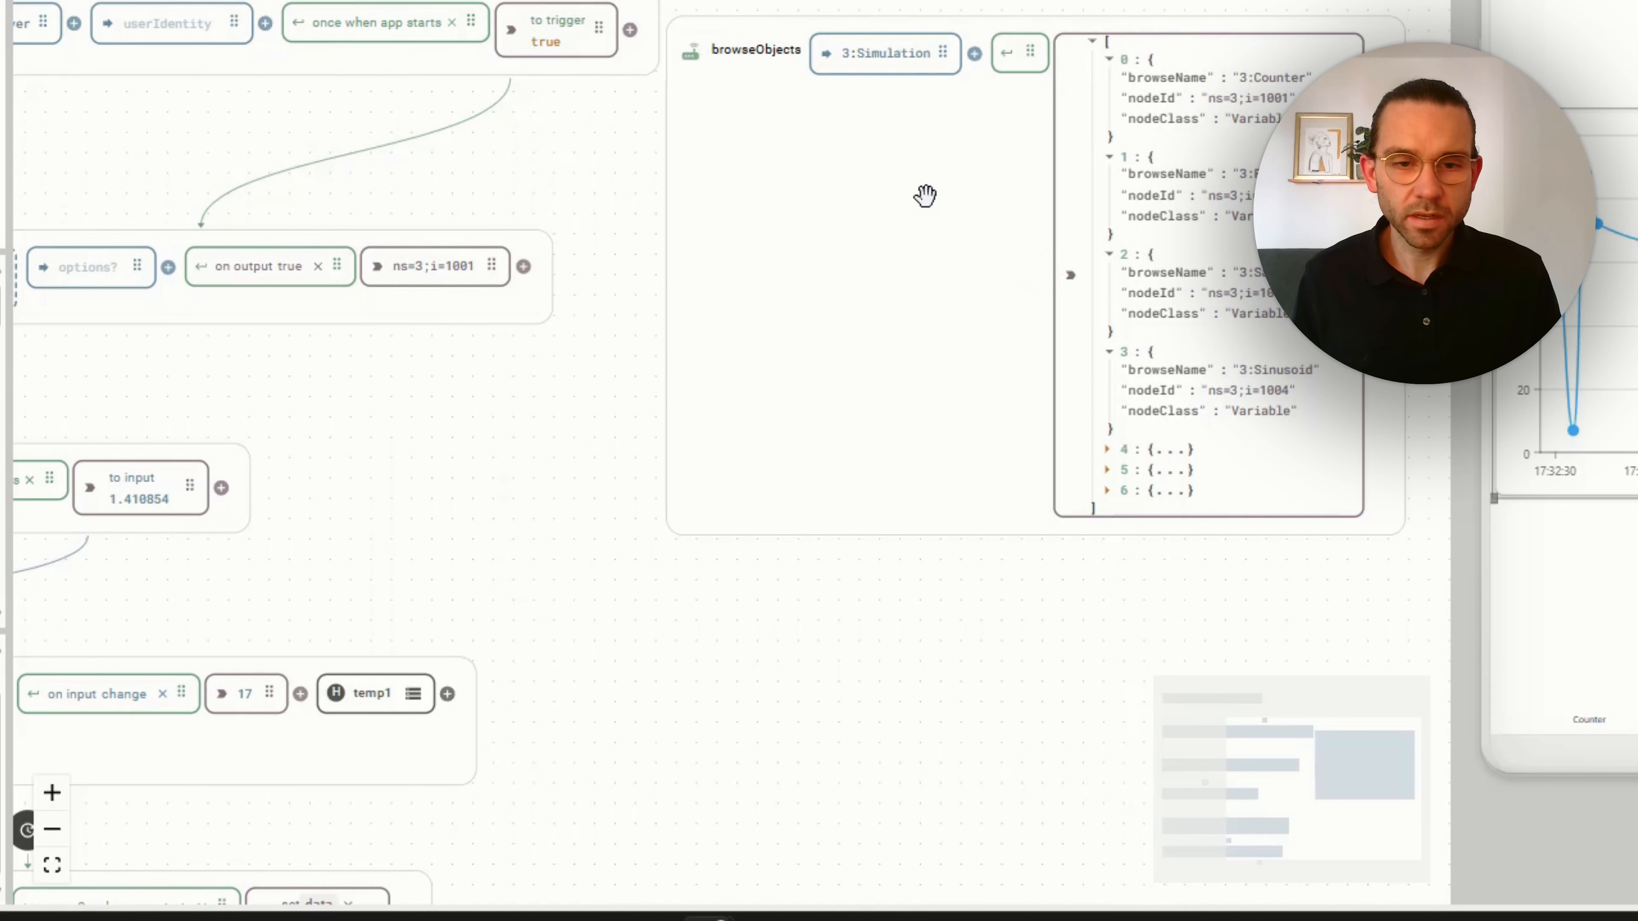
scroll(945, 167, left, 6)
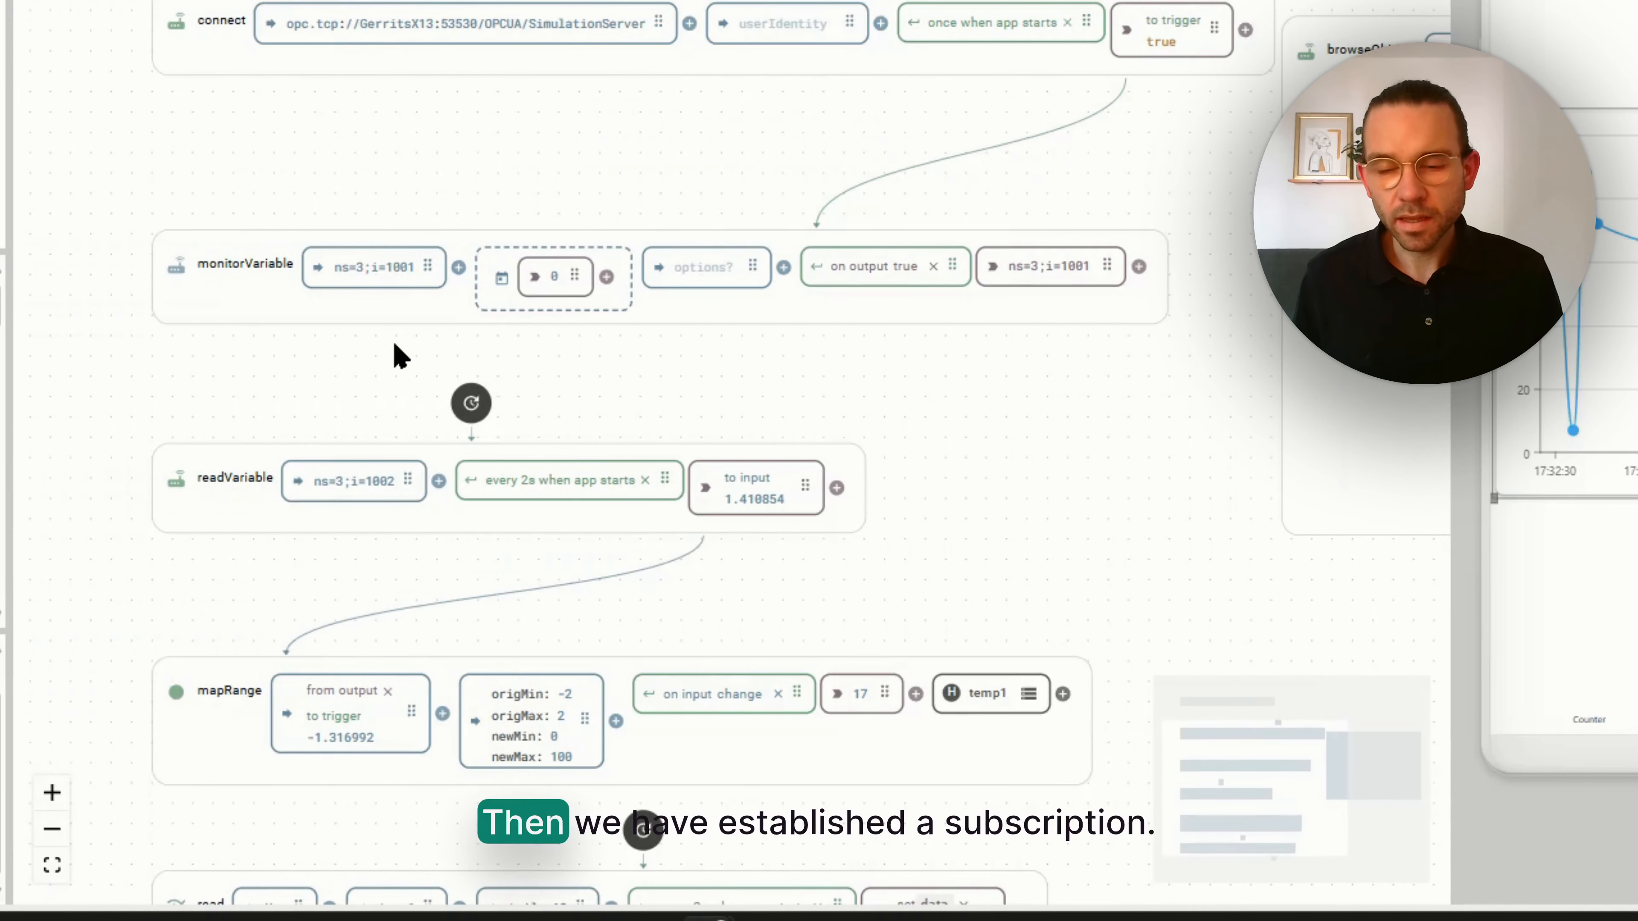
scroll(371, 351, up, 2)
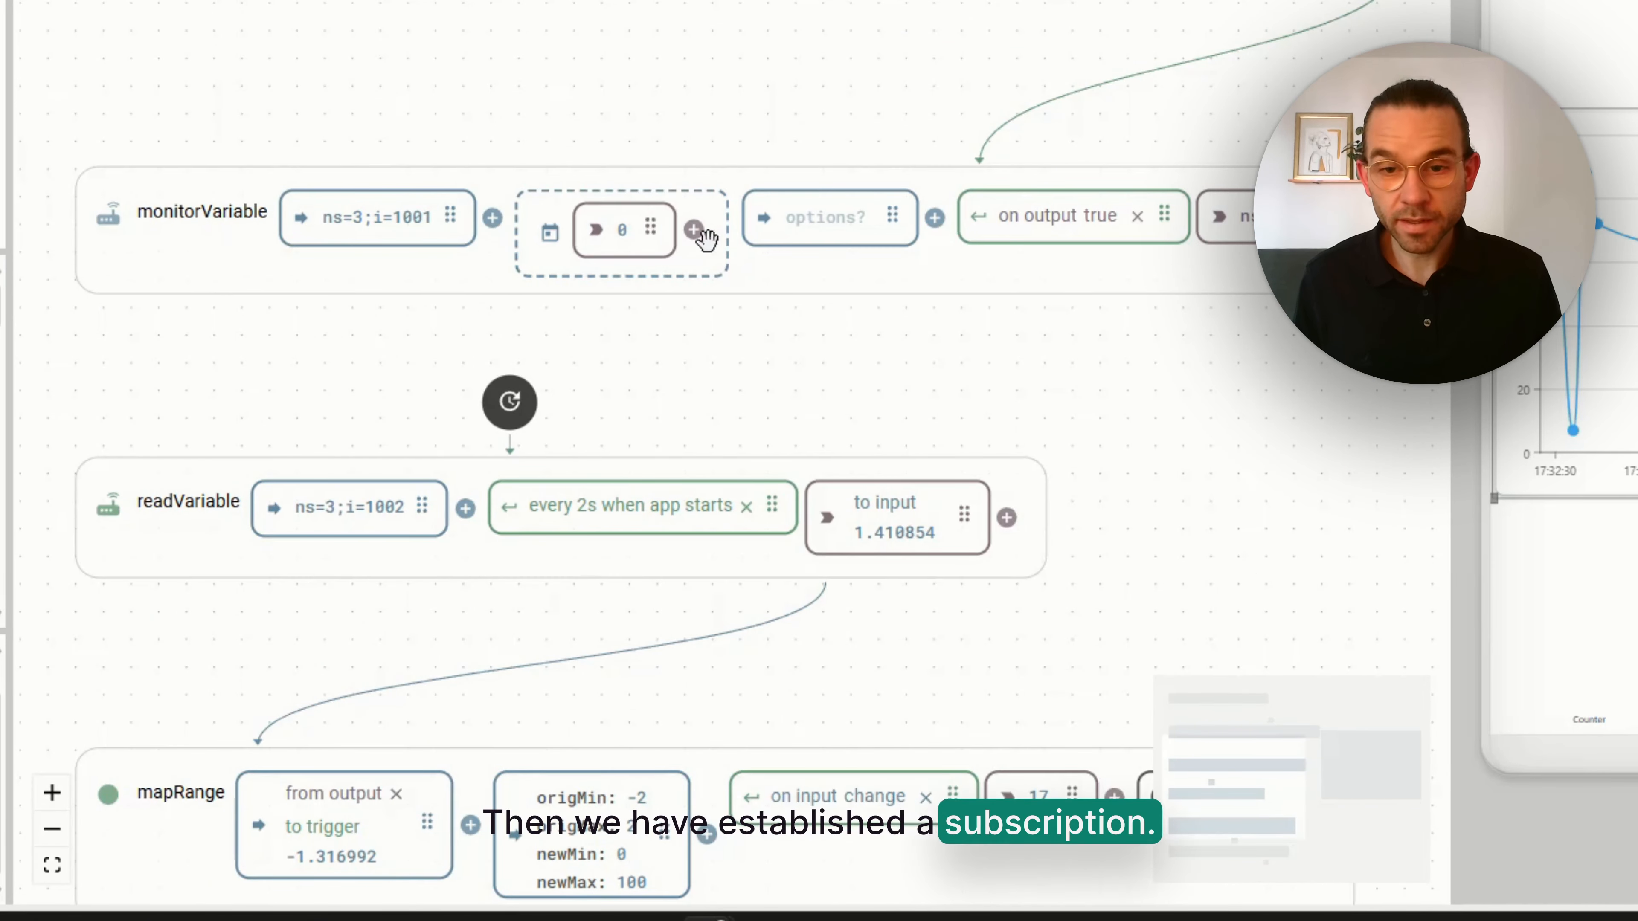
scroll(890, 289, down, 6)
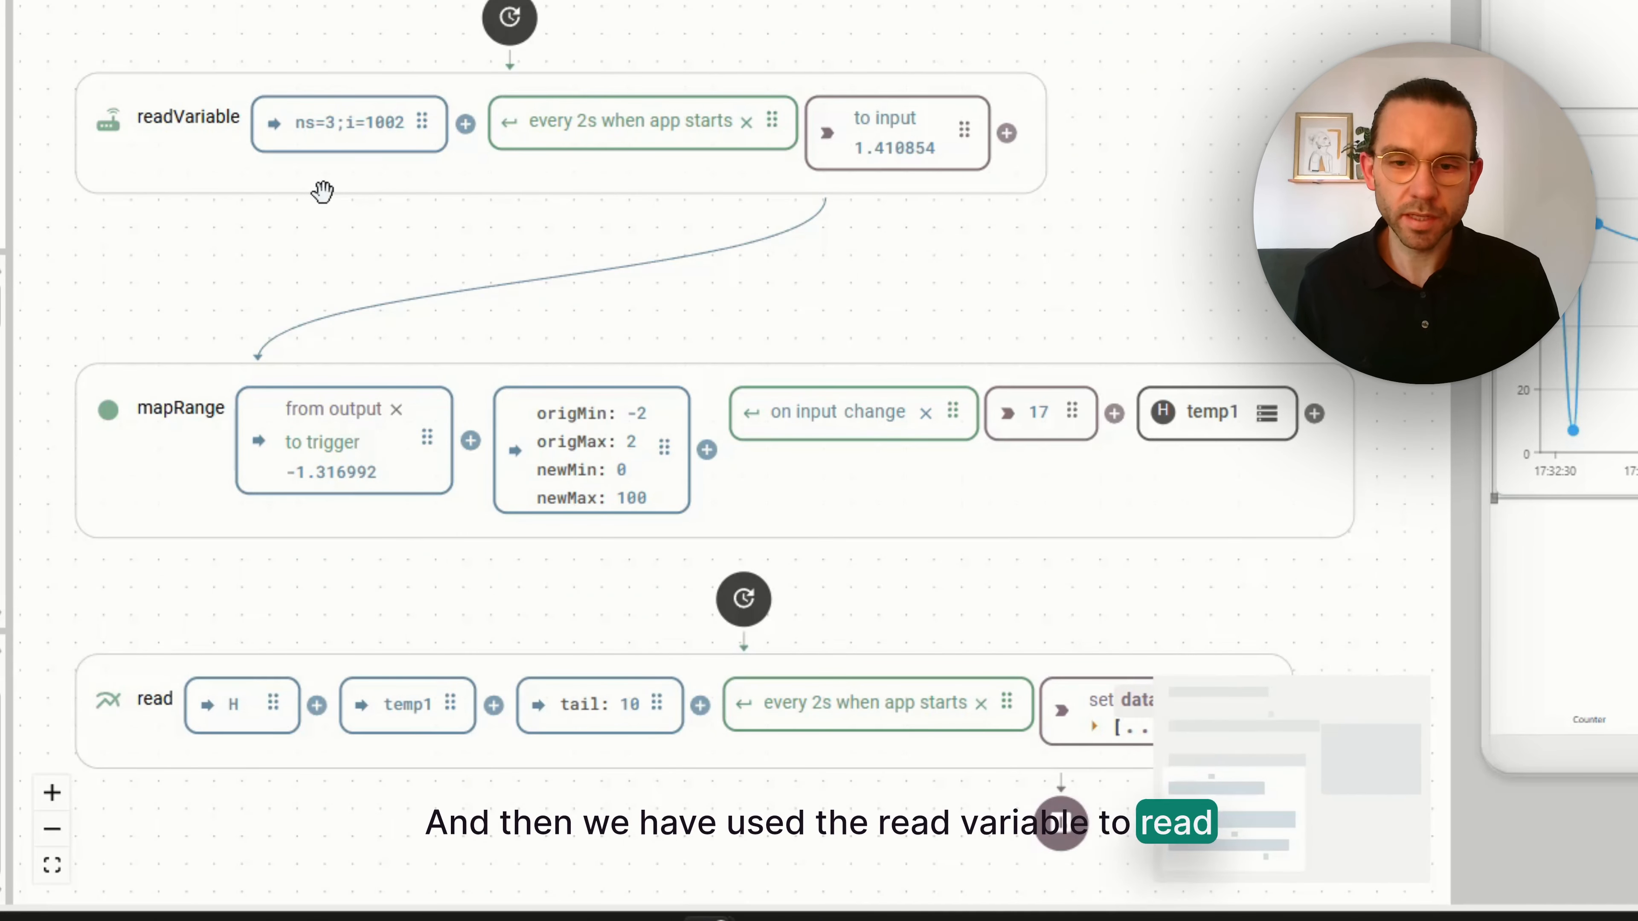
scroll(322, 192, down, 2)
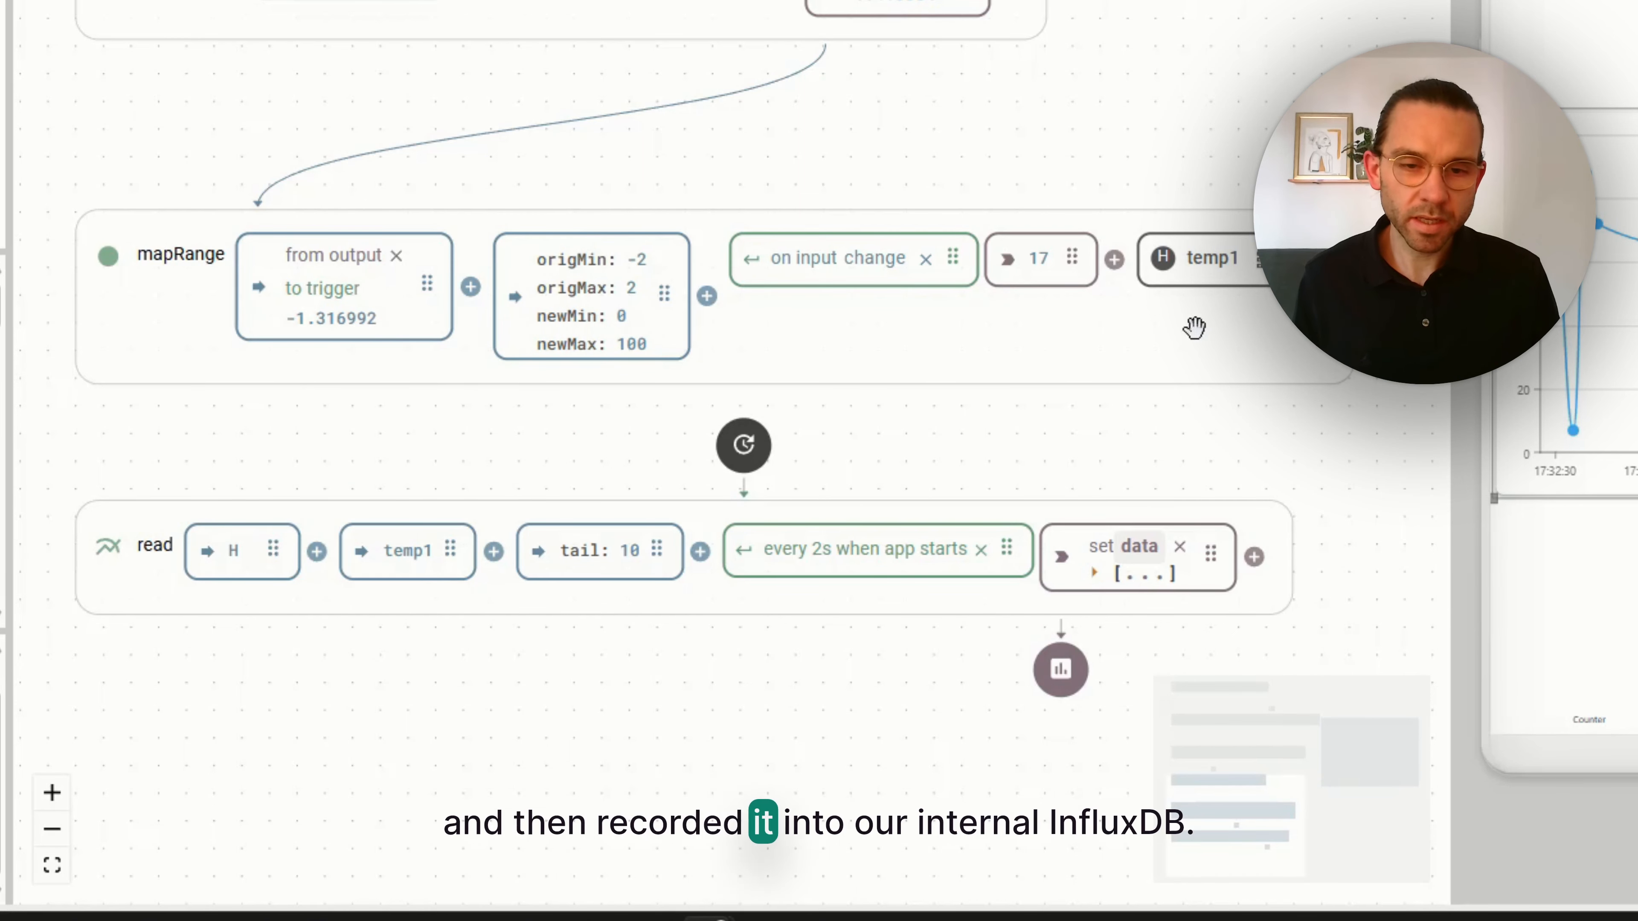
scroll(1199, 319, down, 2)
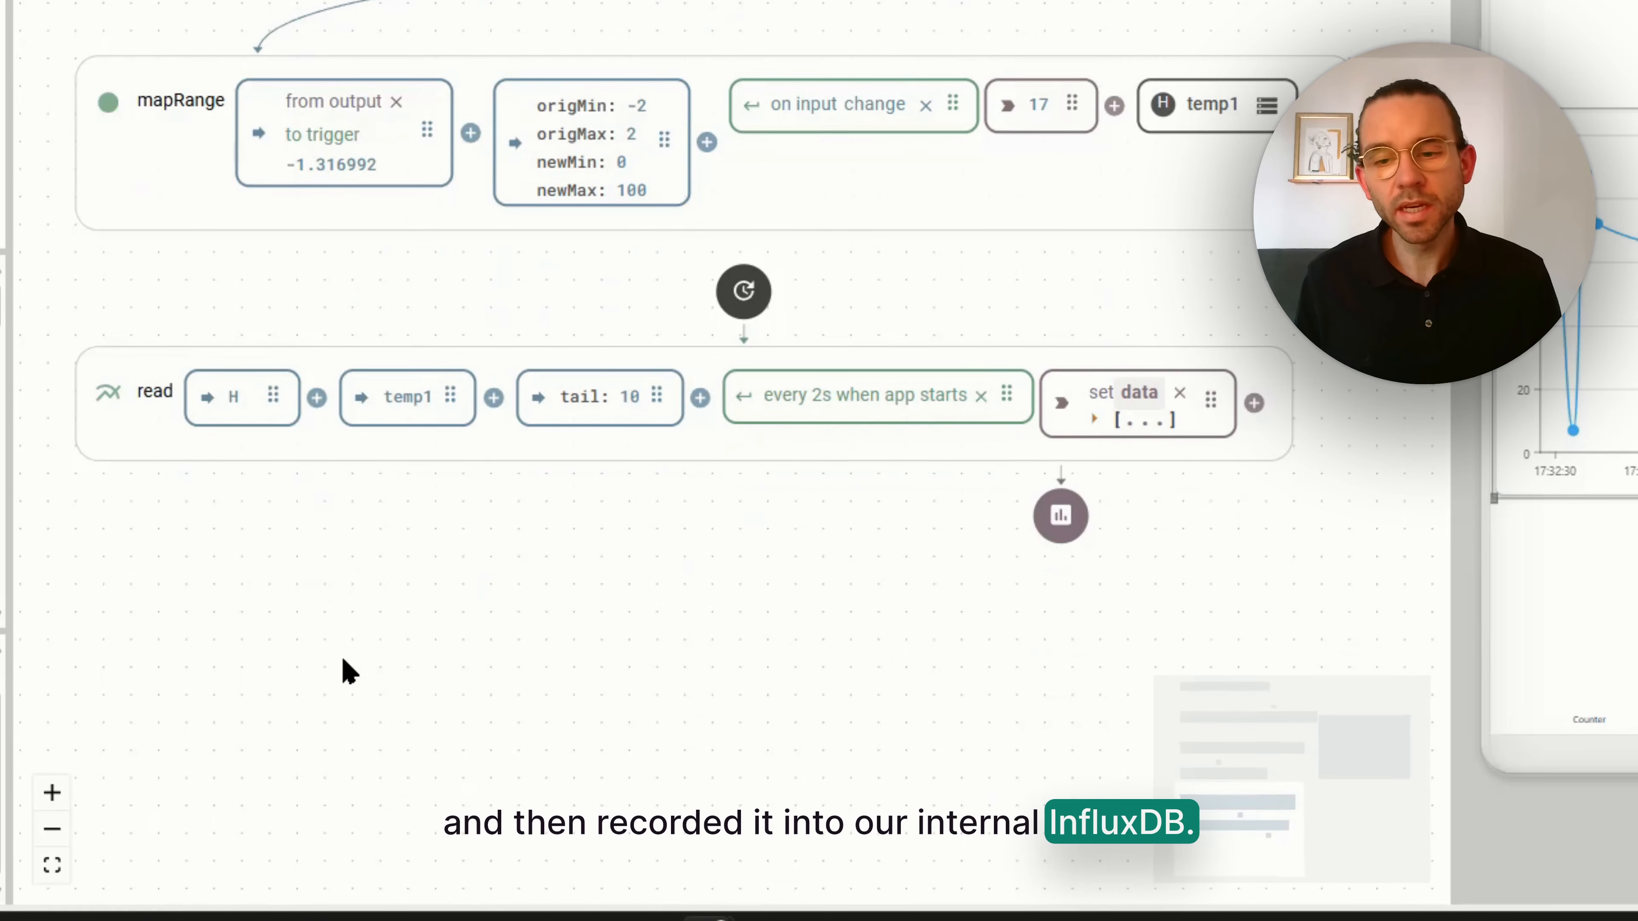